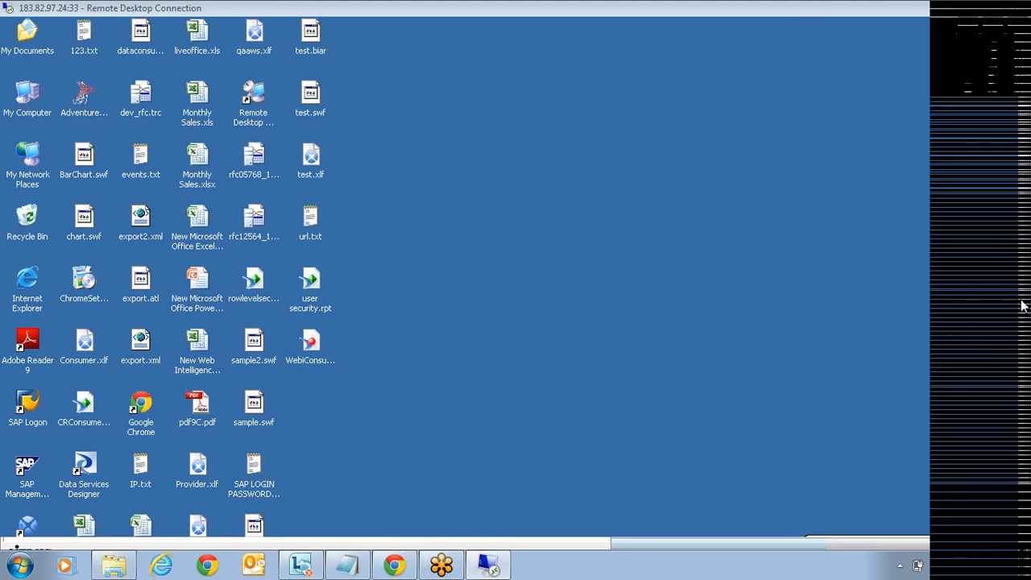
Step: Launch Crystal Reports 2008 from the Start menu and dismiss the Internet Explorer security warning
left_click(23, 528)
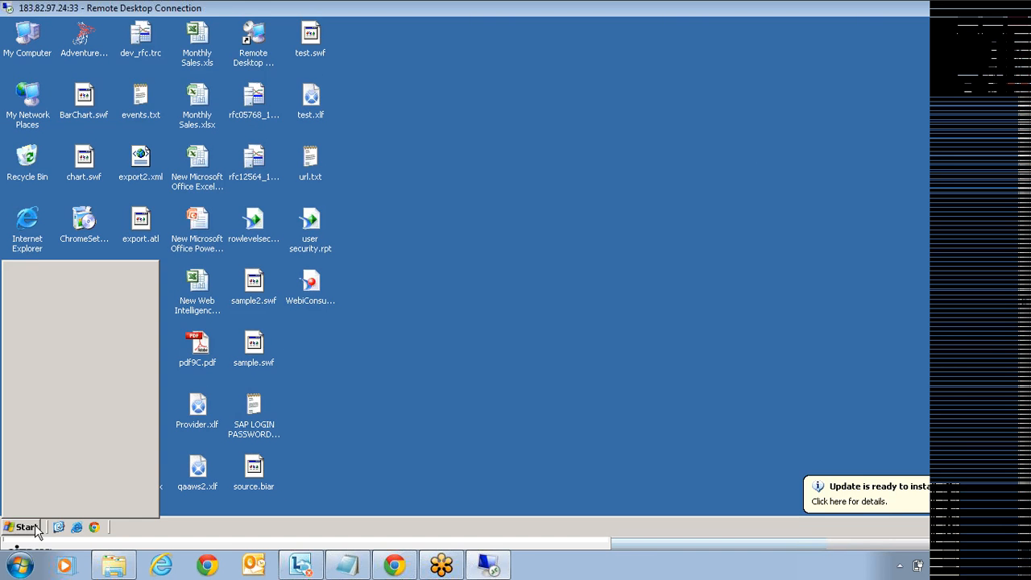
mouse_move(79, 338)
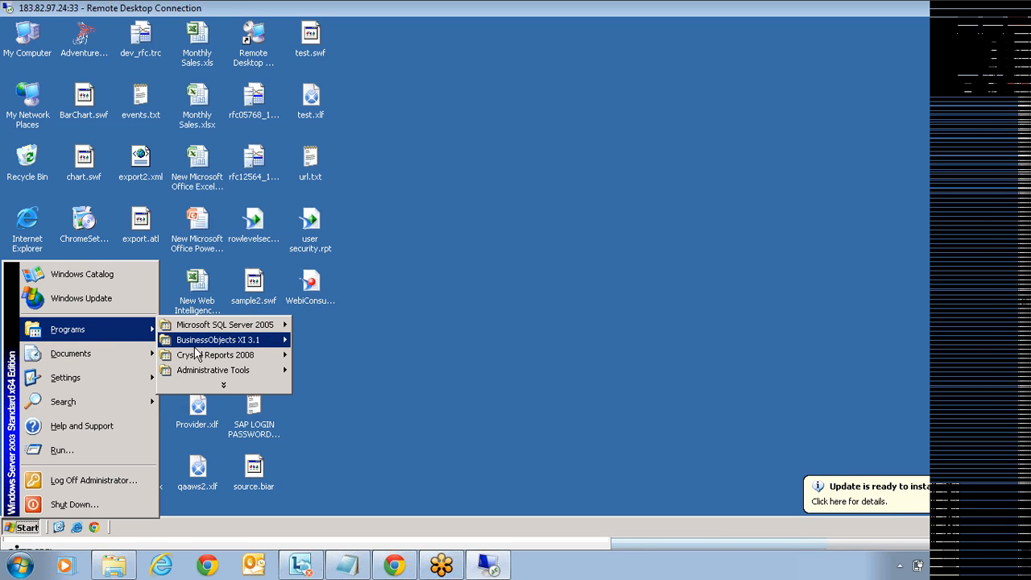
mouse_move(245, 361)
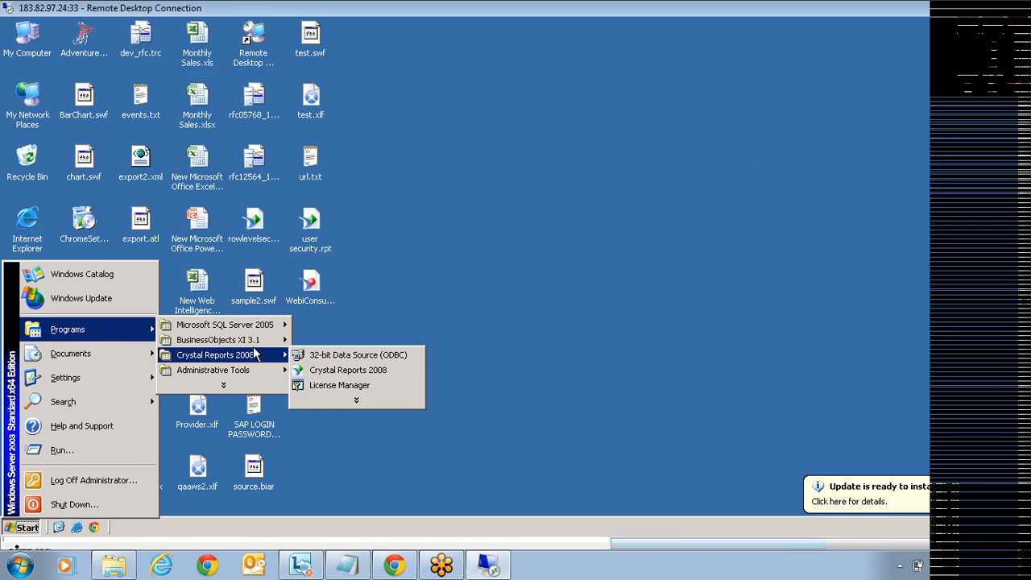
left_click(352, 371)
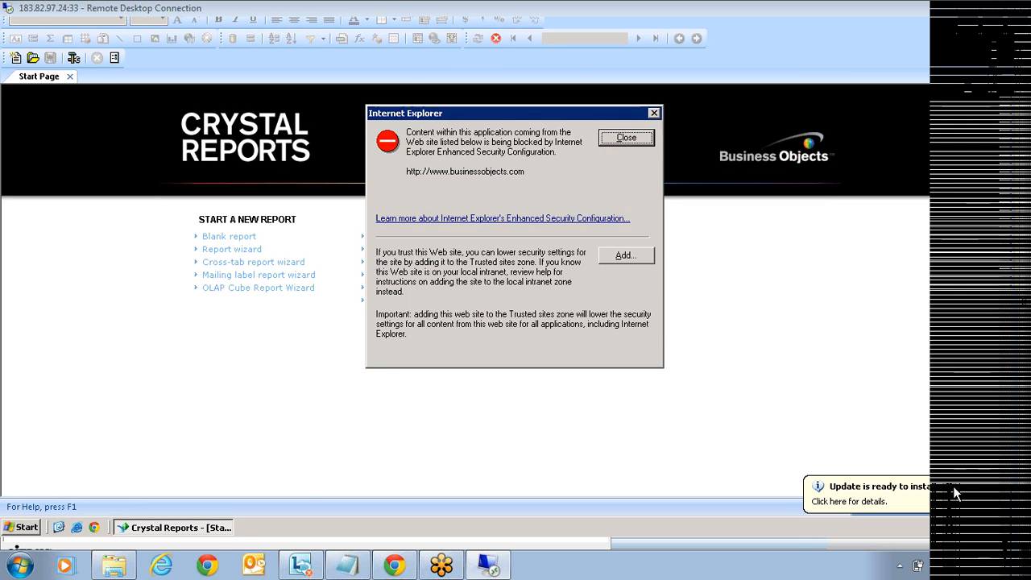
key("Return")
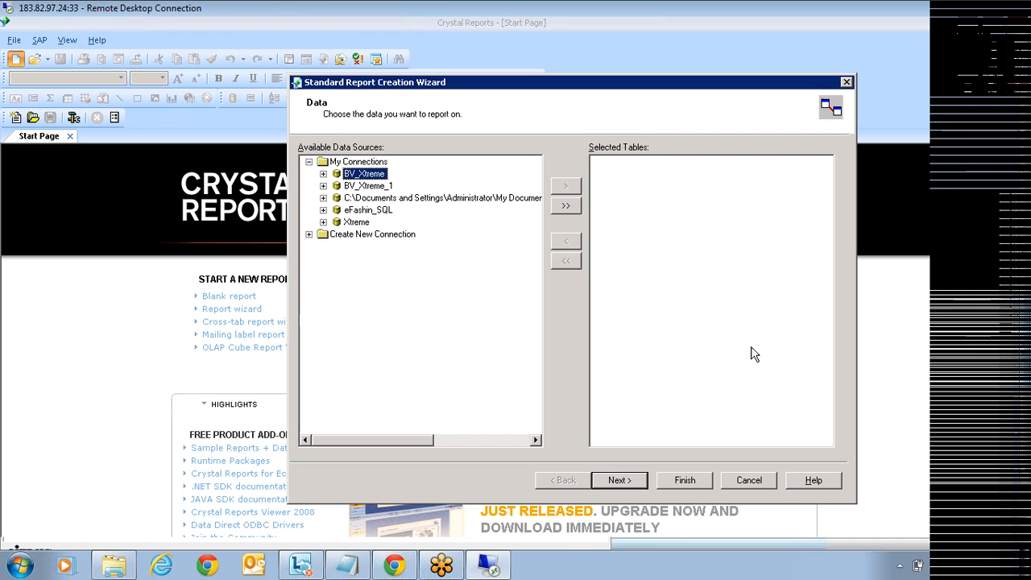
Step: Create a new report from the Xtreme connection's Customer table
left_click(323, 222)
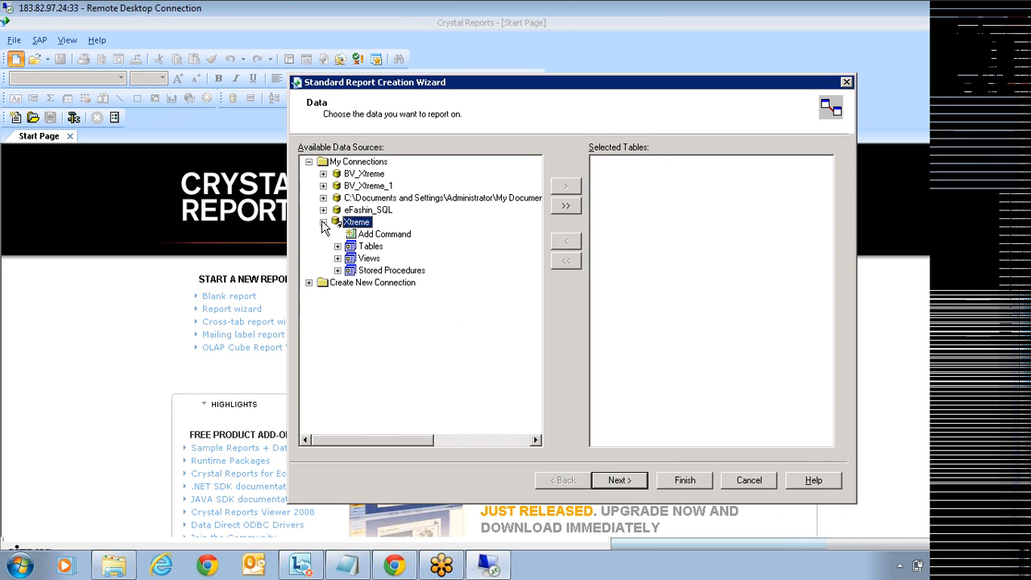
left_click(338, 247)
left_click(389, 257)
left_click(566, 186)
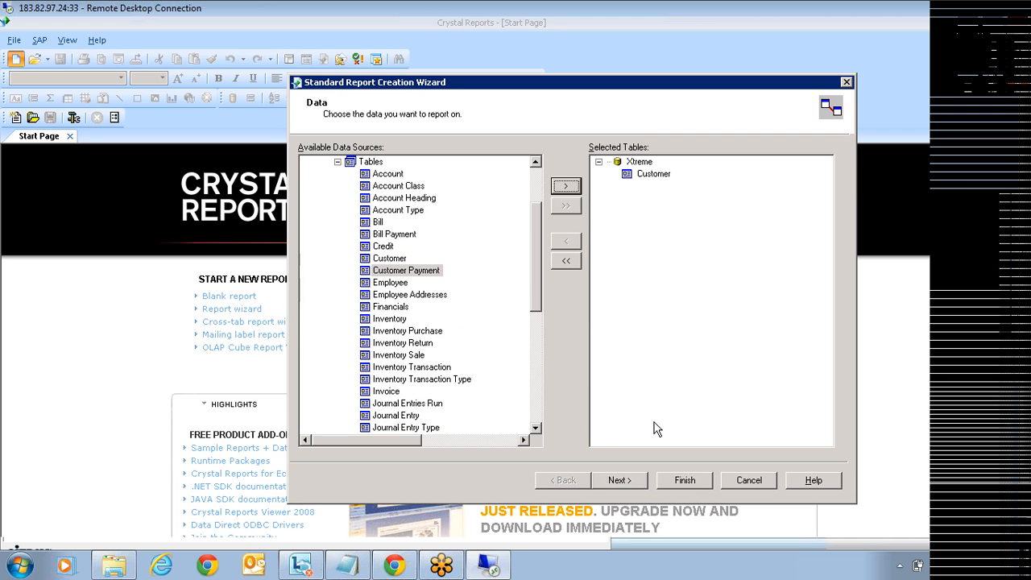
left_click(679, 487)
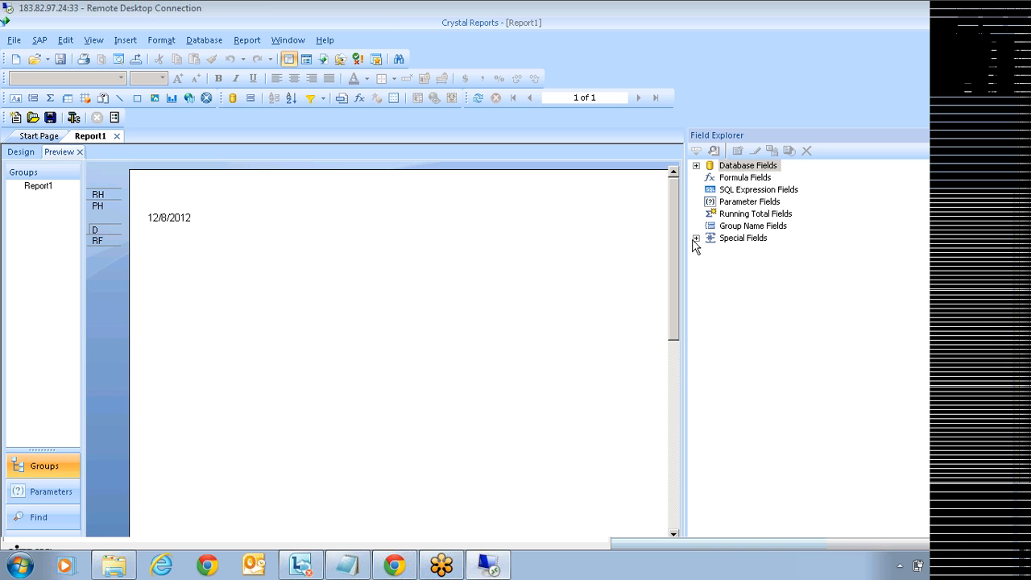
Step: Review the report's data sources in the Database Expert, then cancel without changes
right_click(737, 168)
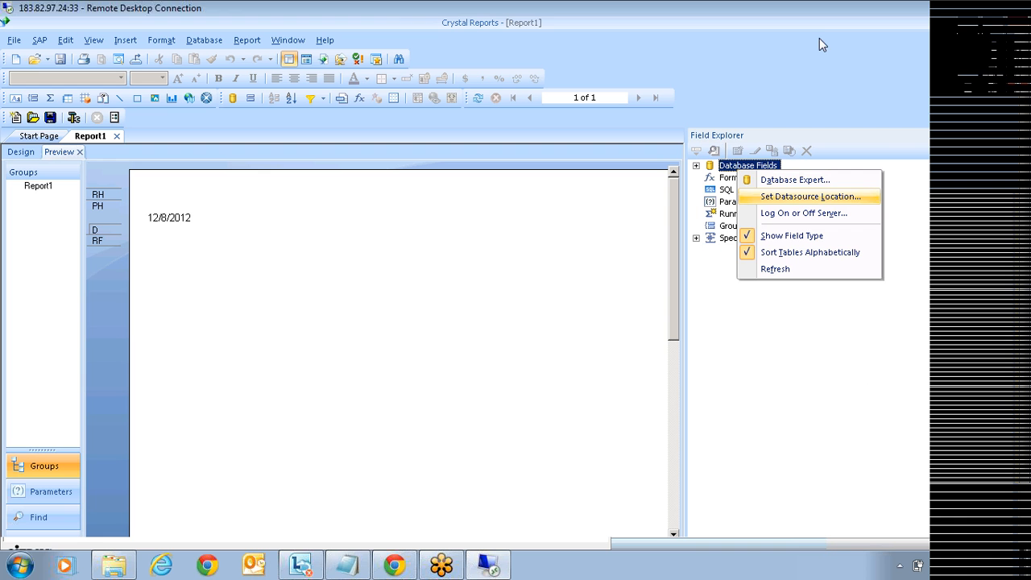
left_click(732, 167)
left_click(697, 166)
right_click(728, 167)
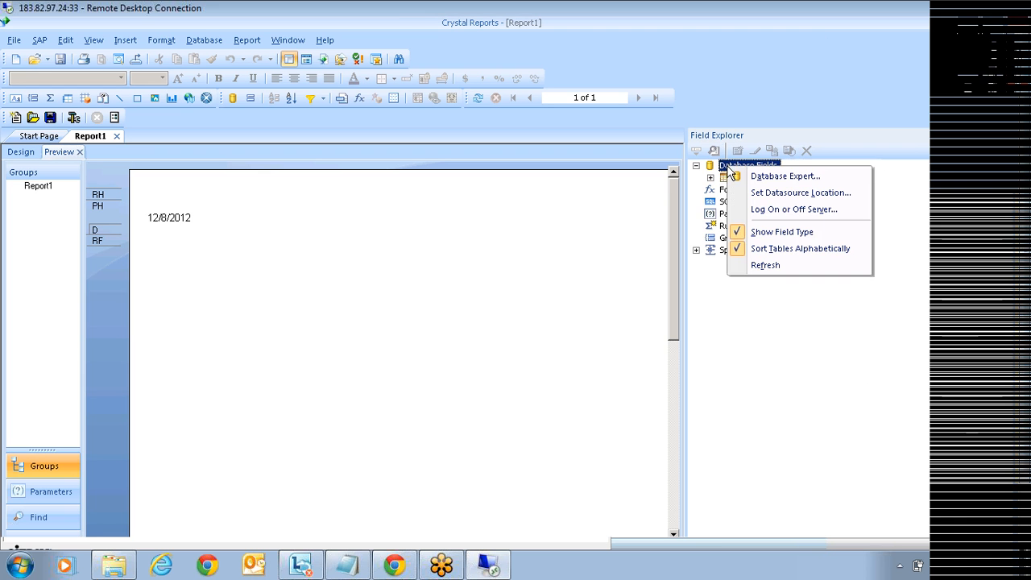
left_click(733, 172)
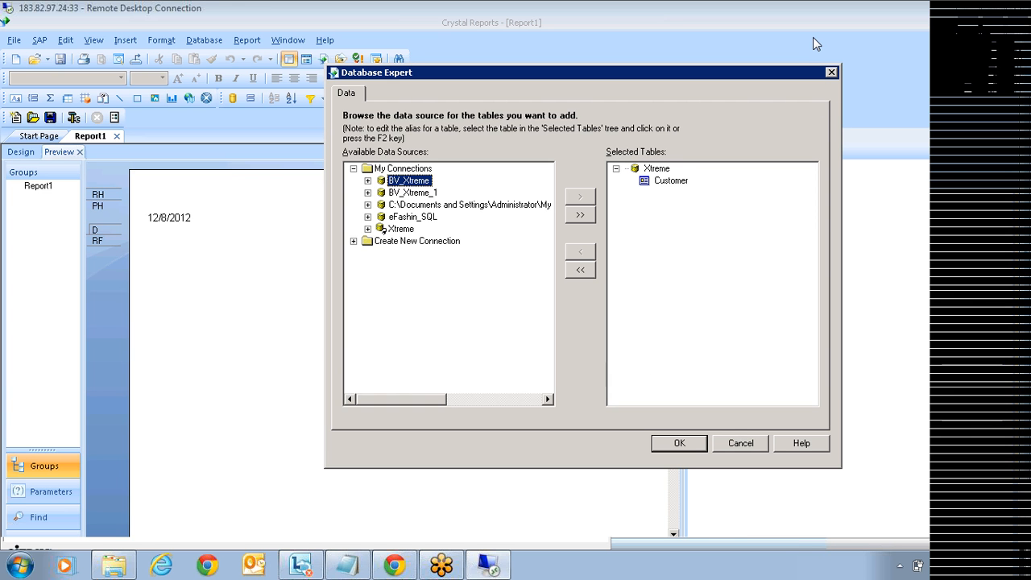
left_click(737, 443)
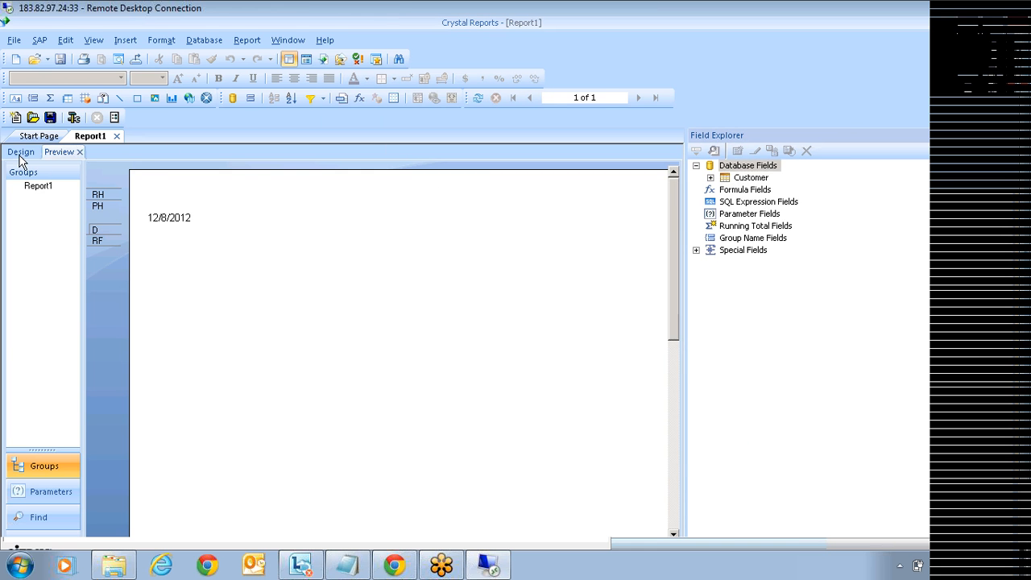
Step: In Design view, delete the Page Number field from the page footer
left_click(19, 152)
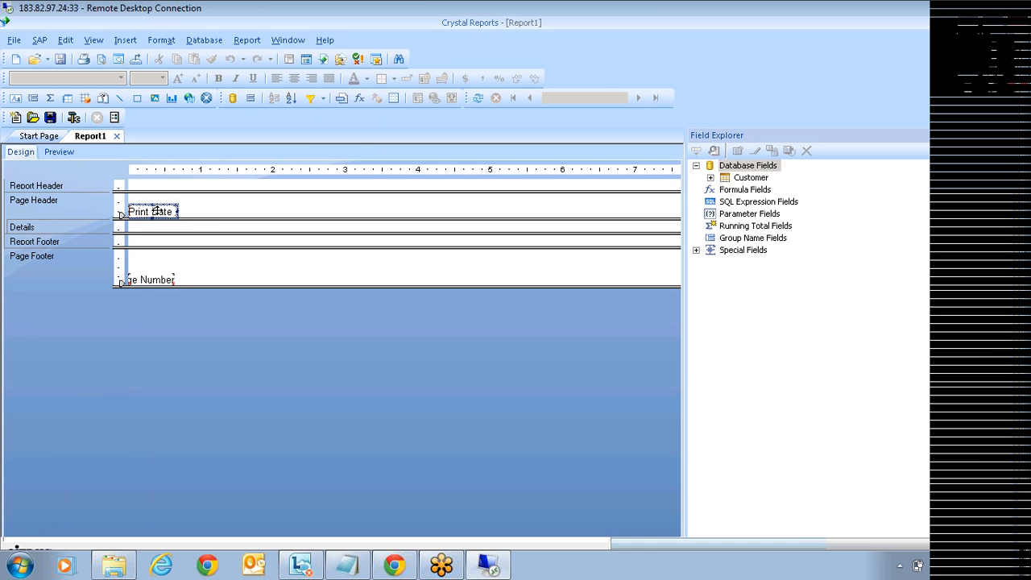
left_click(163, 280)
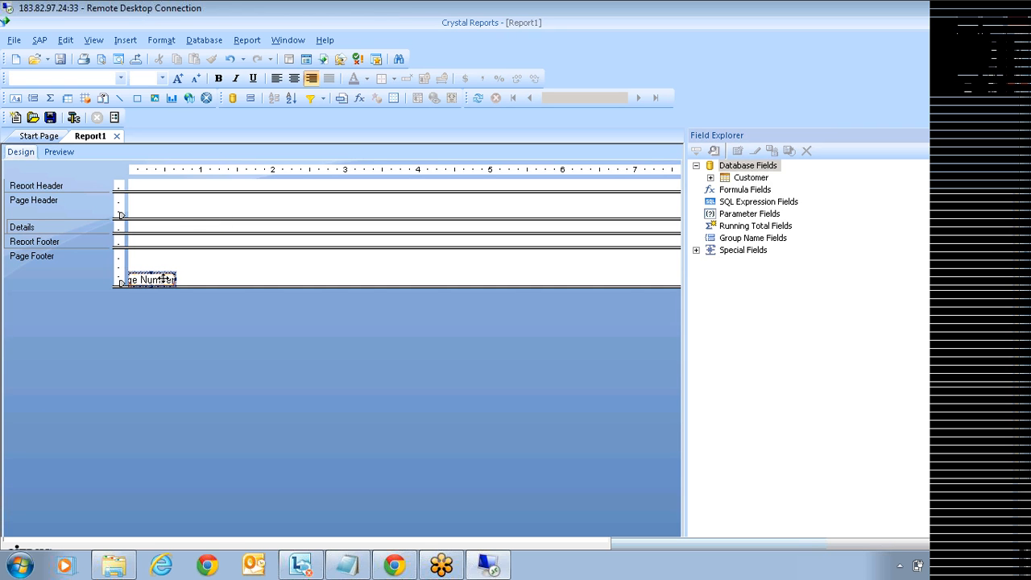
key("Delete")
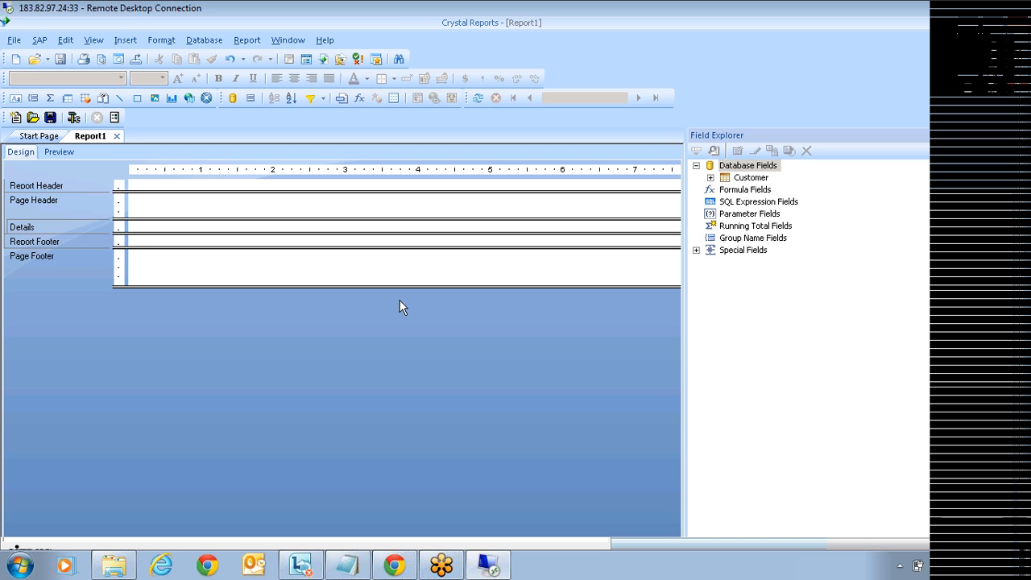
Step: Place Customer Name and Last Year's Sales side by side in the Details section
left_click(710, 177)
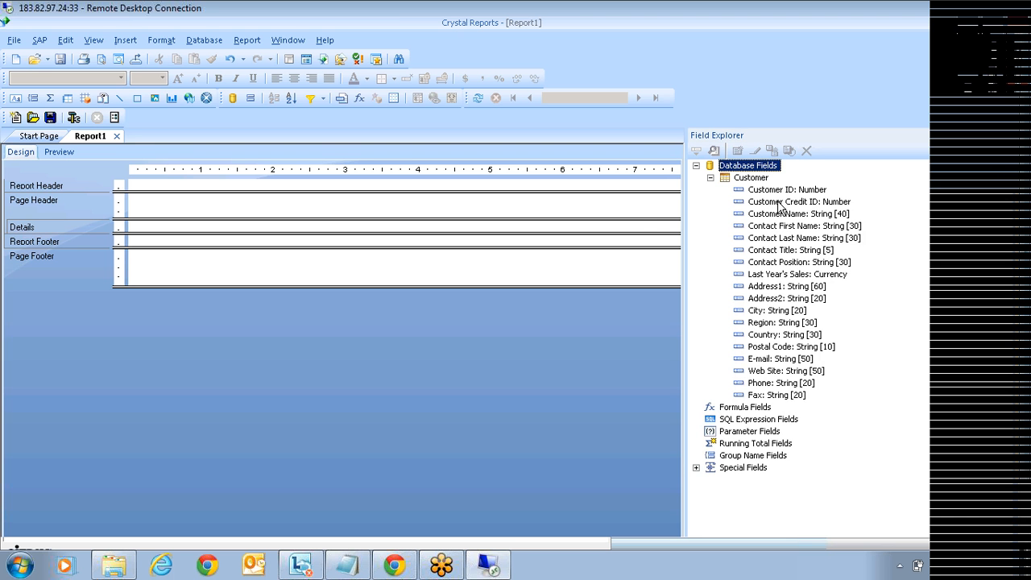
left_click_drag(779, 215, 155, 226)
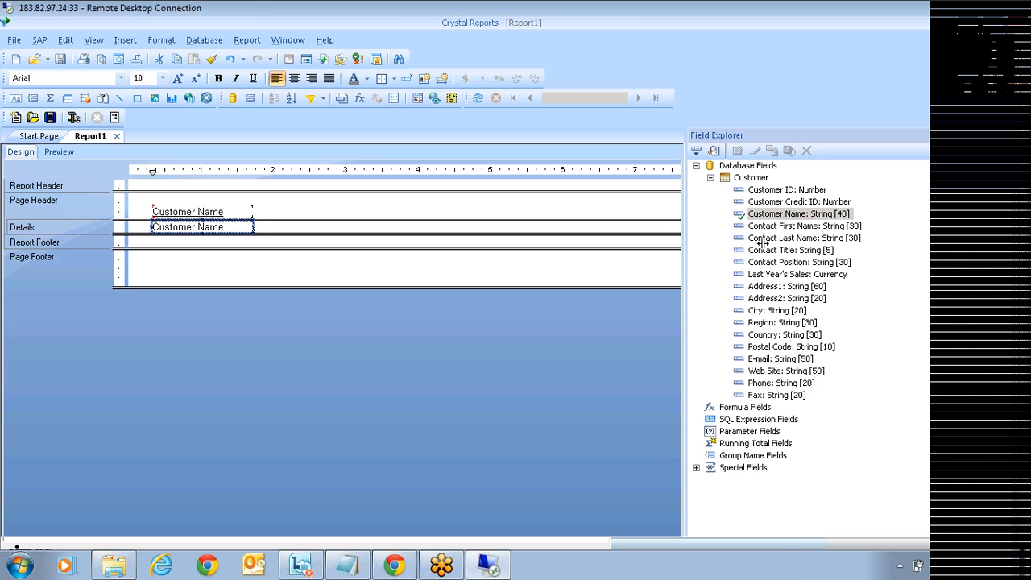
left_click_drag(781, 278, 281, 226)
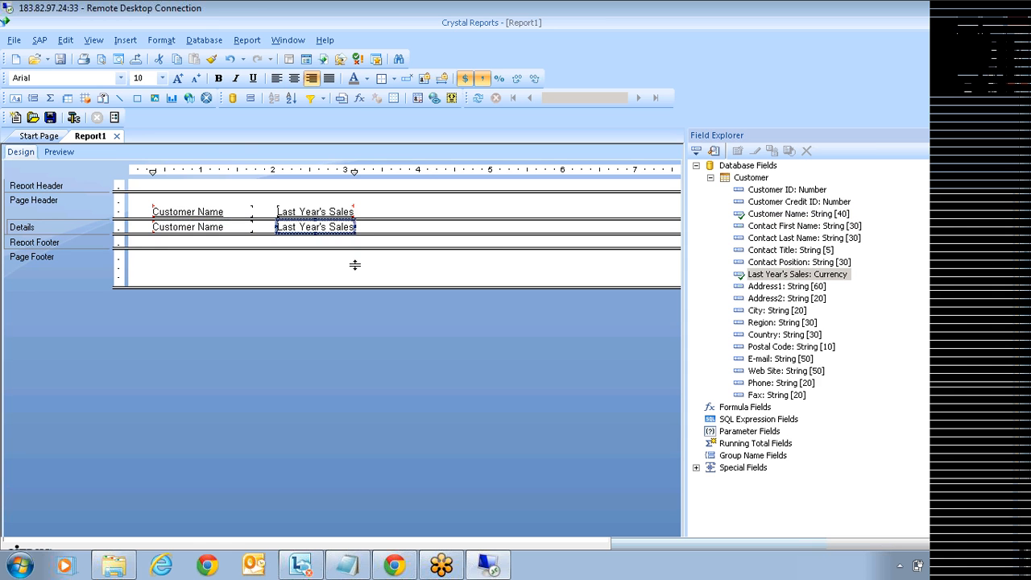
left_click(355, 265)
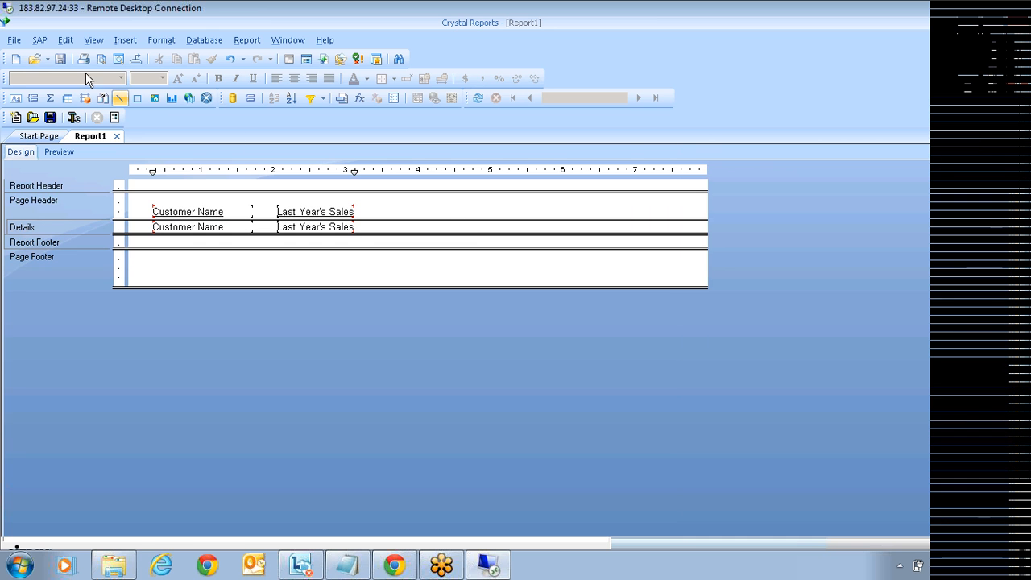
Step: Insert a new subreport named 'sub' and start its Report Wizard
left_click(125, 42)
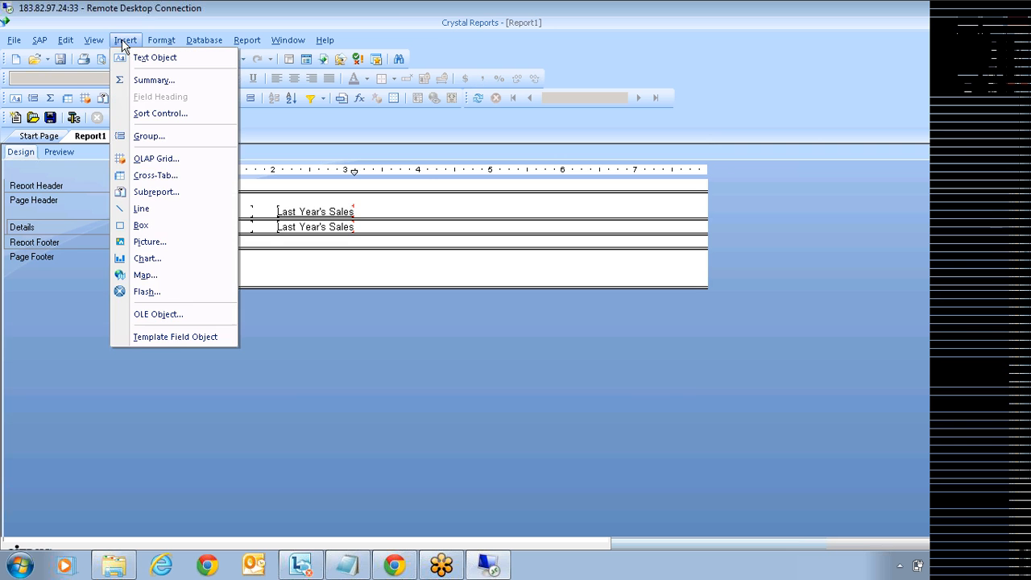
left_click(166, 191)
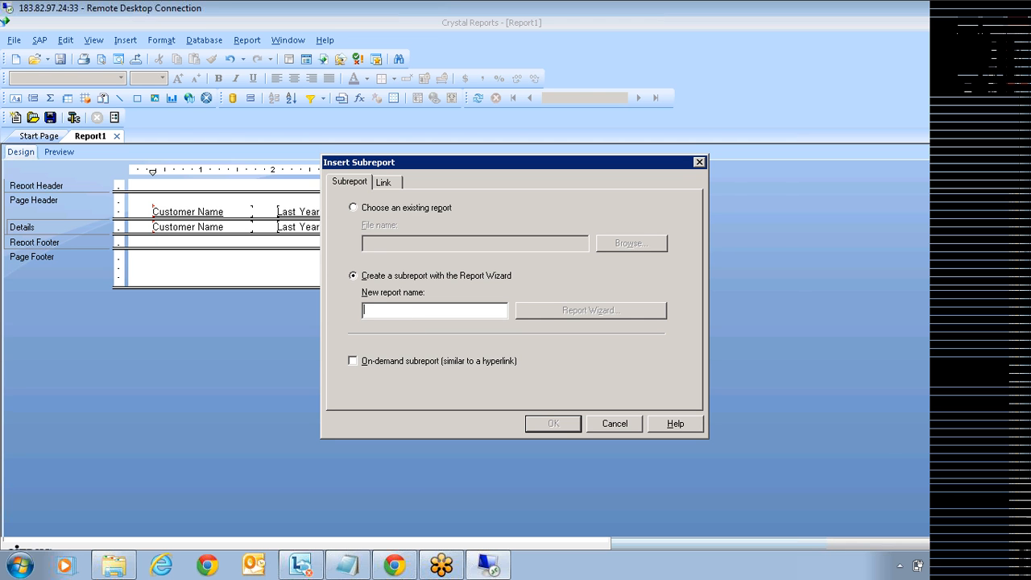
type("sub")
left_click(606, 318)
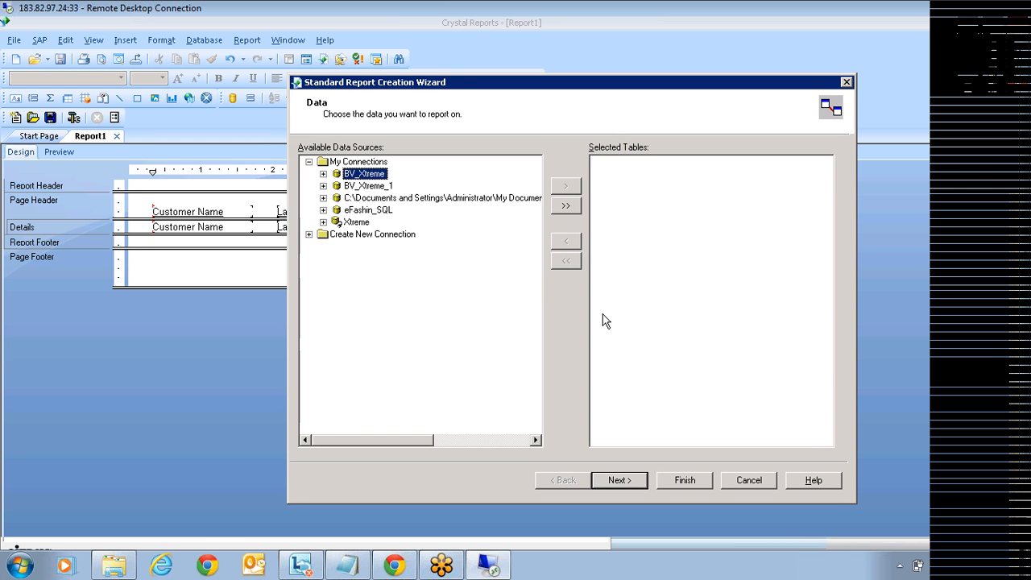
Step: Add the Xtreme Orders and Orders Detail tables to the subreport and proceed to linking
left_click(323, 221)
left_click(323, 221)
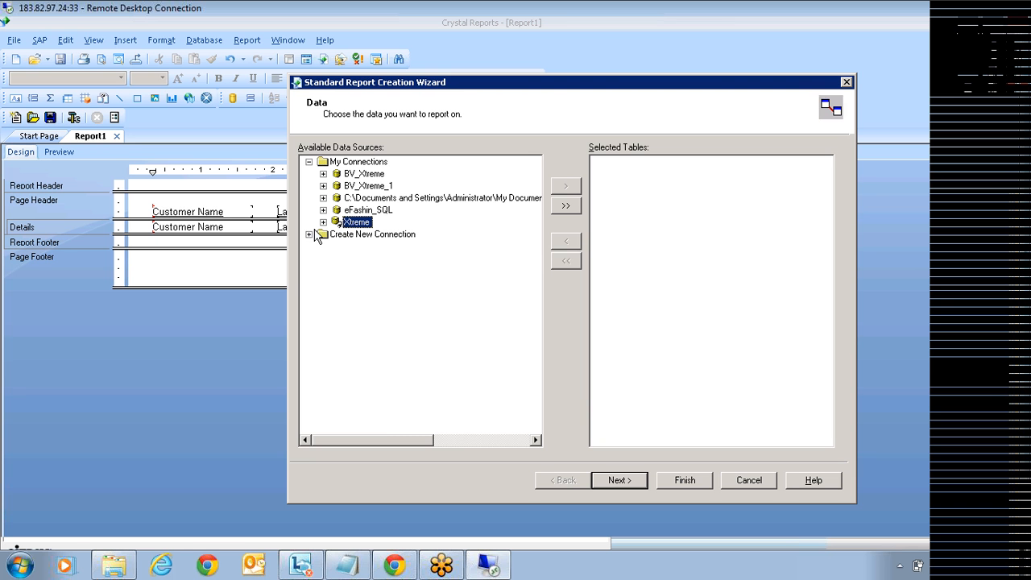
left_click(322, 223)
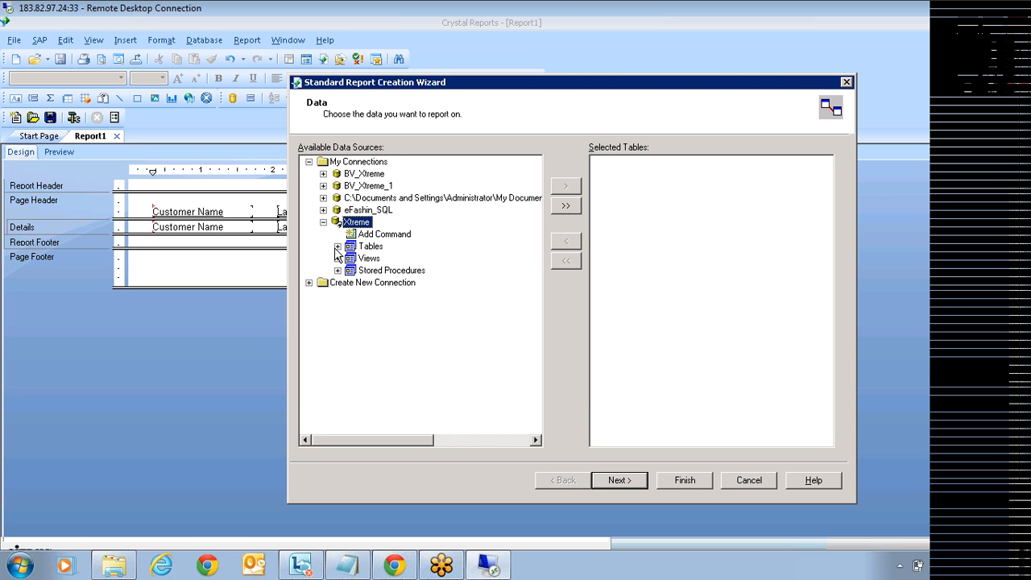
left_click(338, 246)
scroll(455, 362, "down", 4)
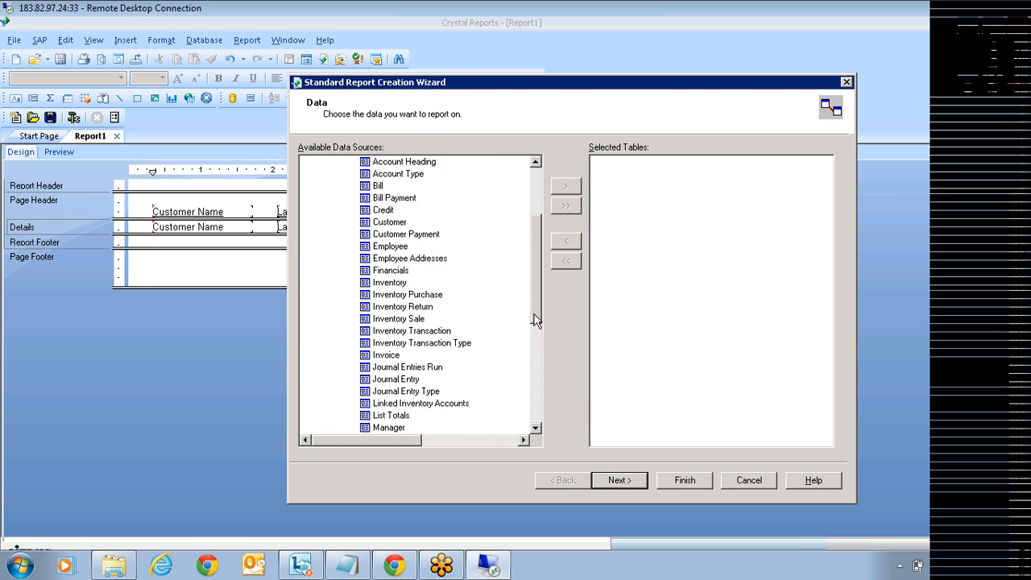
left_click(387, 331)
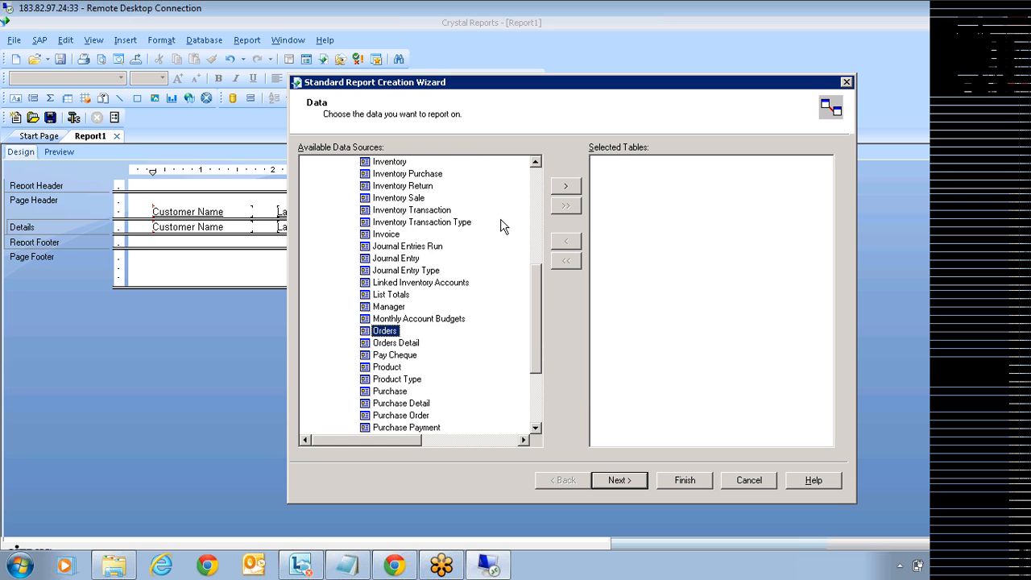
left_click(564, 188)
left_click(561, 189)
left_click(624, 480)
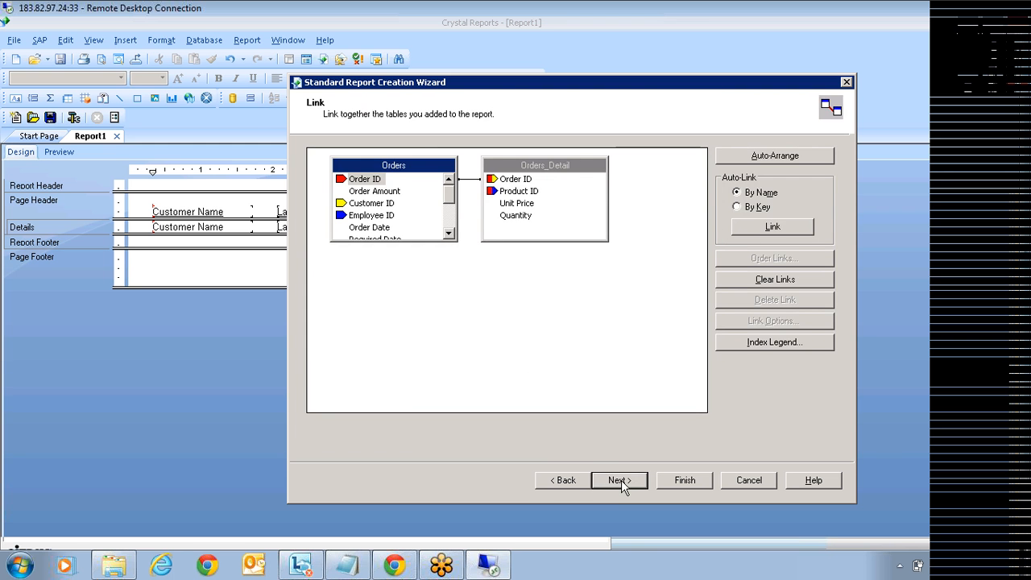
Step: Add Customer ID, Order Date and Order Amount as subreport fields, with Customer ID first
left_click(621, 480)
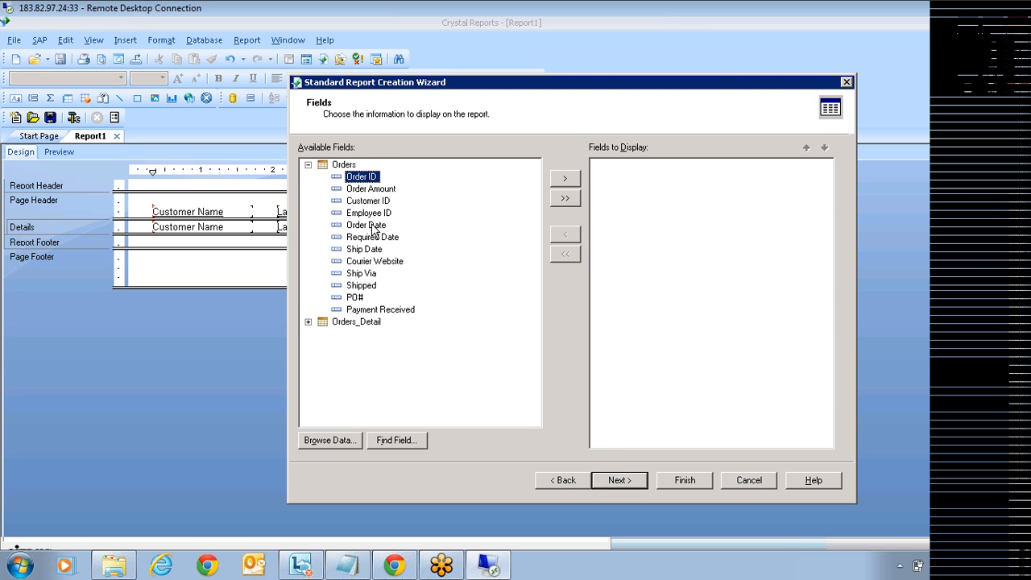
left_click(377, 225)
left_click(564, 178)
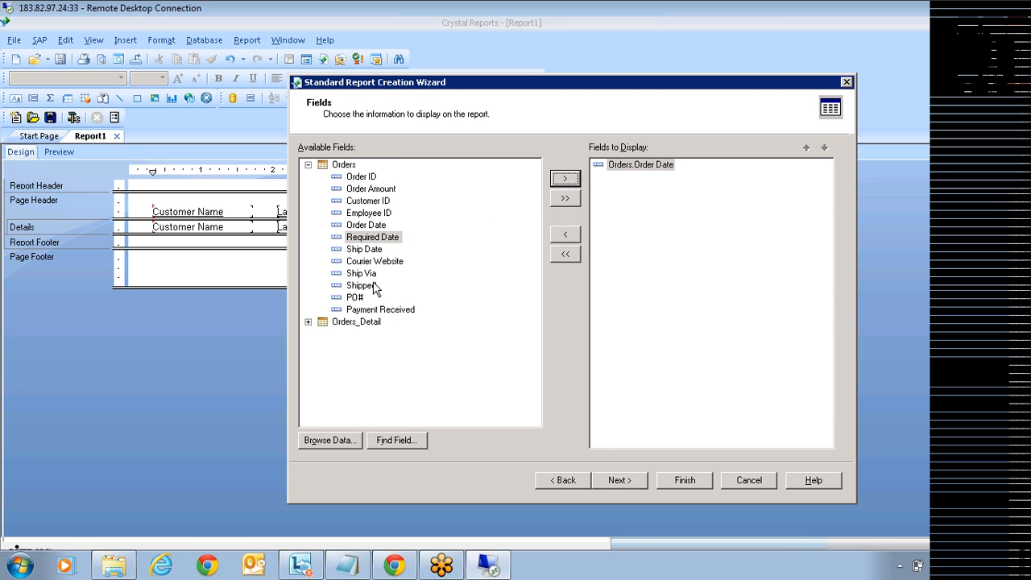
left_click(368, 201)
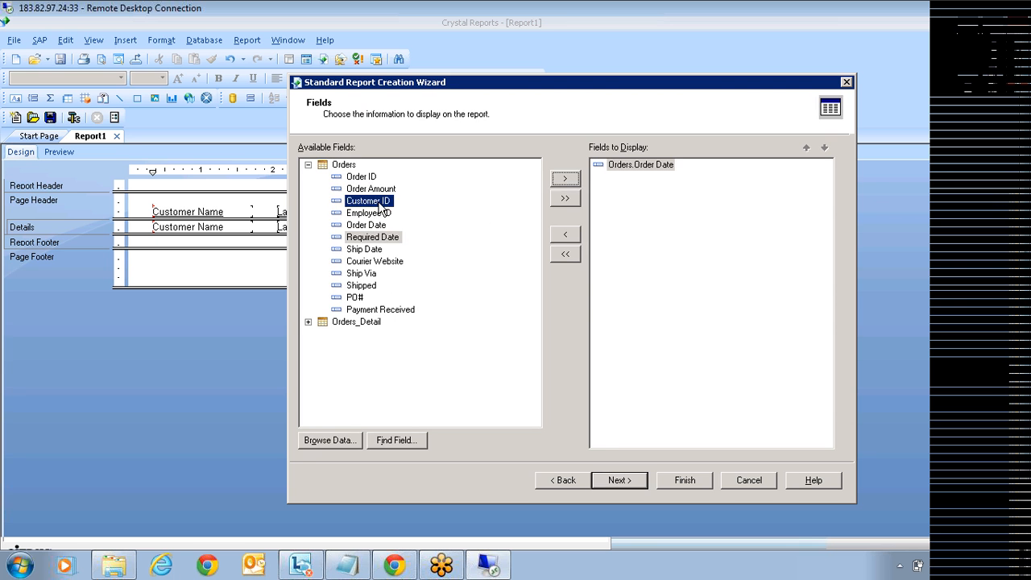
left_click(565, 178)
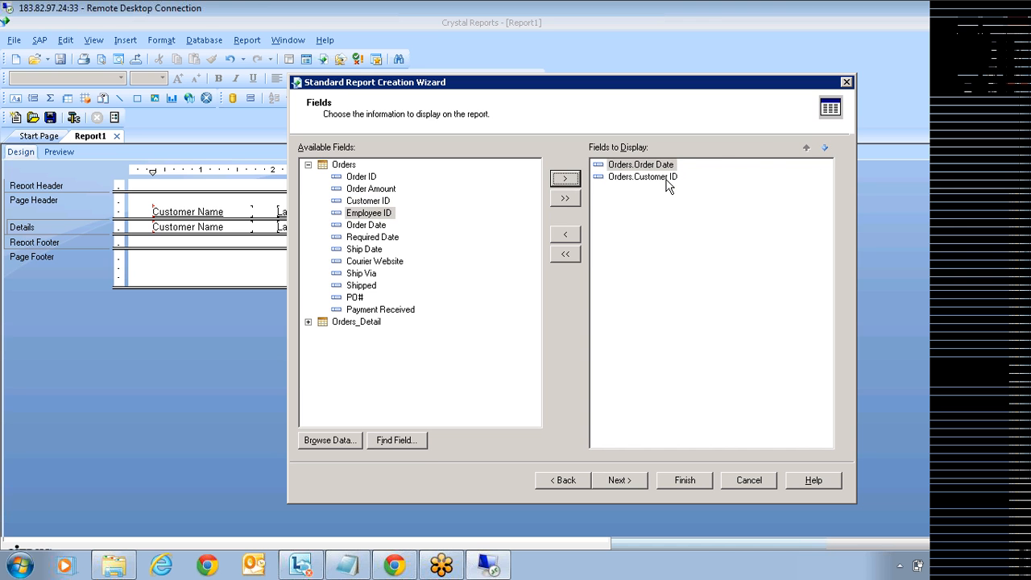
left_click(667, 178)
left_click(807, 148)
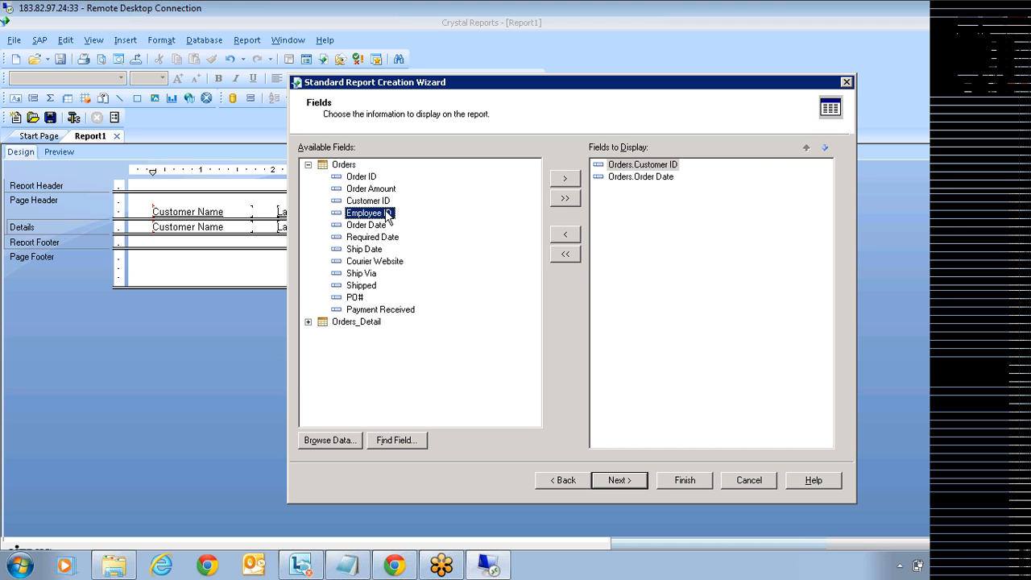
left_click(643, 178)
left_click(387, 190)
left_click(575, 182)
Step: Add Orders_Detail Unit Price and Quantity, then finish the wizard and confirm the subreport
left_click(308, 321)
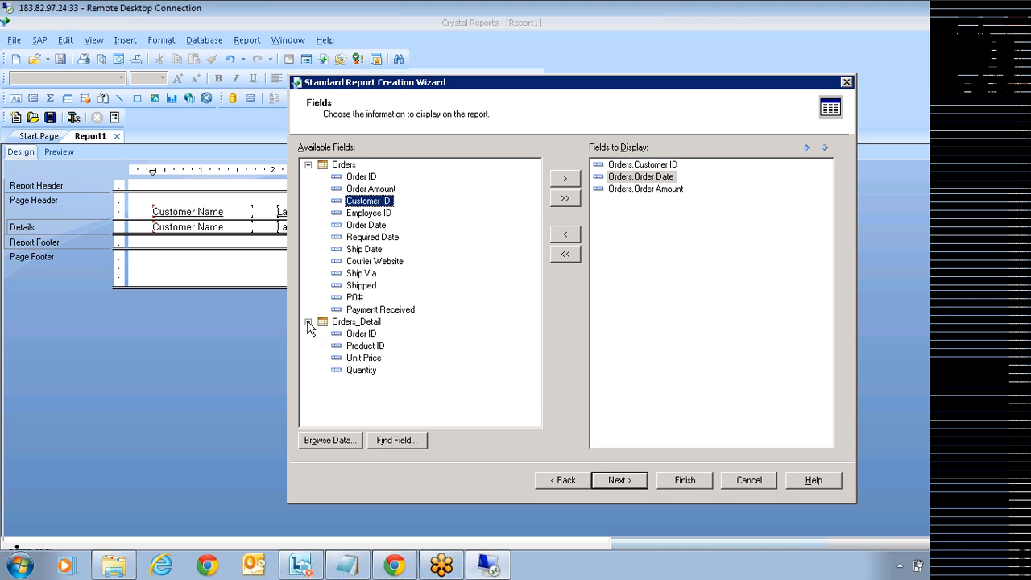
left_click(358, 357)
left_click(565, 178)
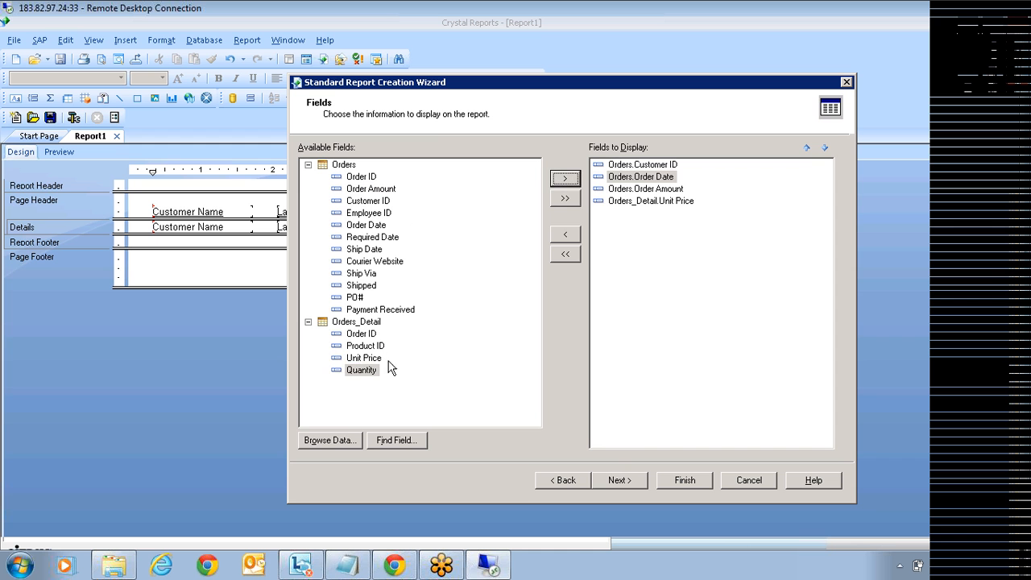
left_click(563, 180)
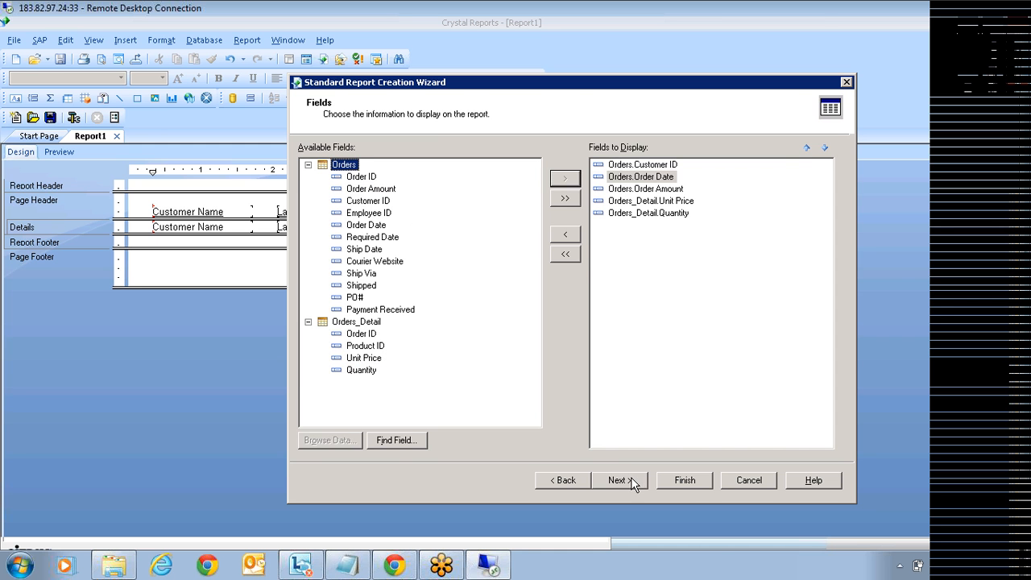
left_click(618, 480)
left_click(679, 487)
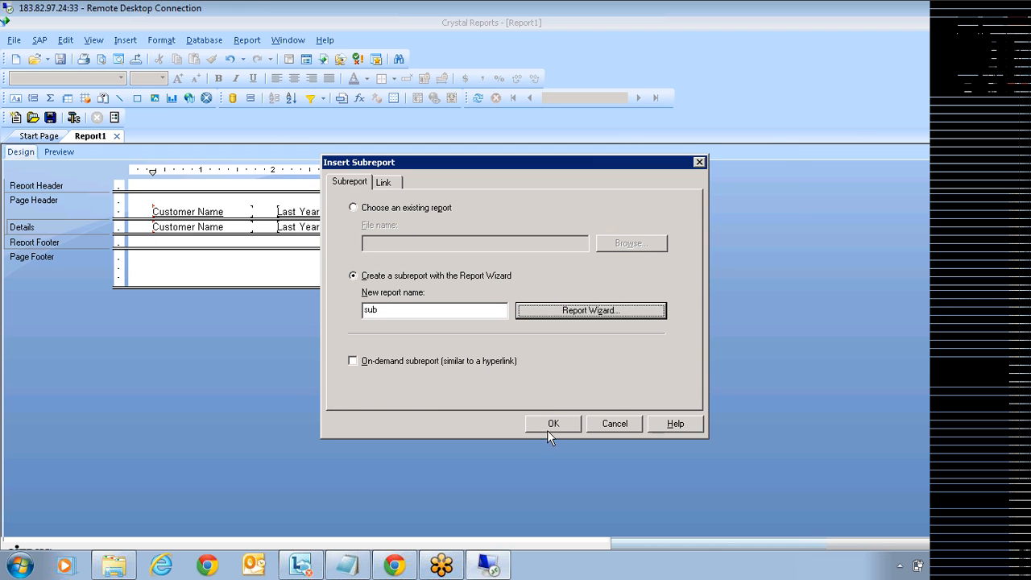
left_click(547, 429)
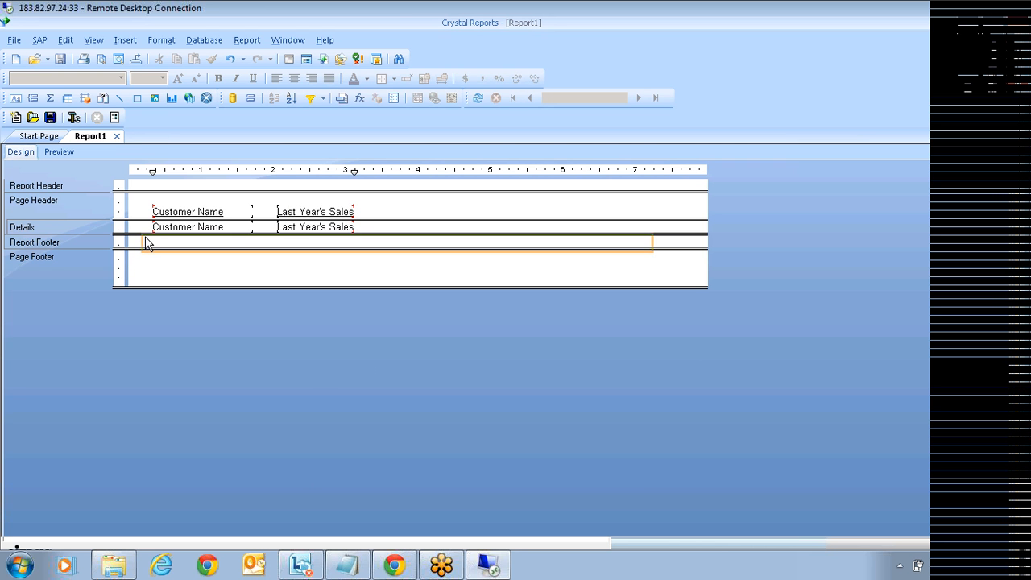
Step: Drop the sub subreport into the Report Footer and select it
left_click(146, 243)
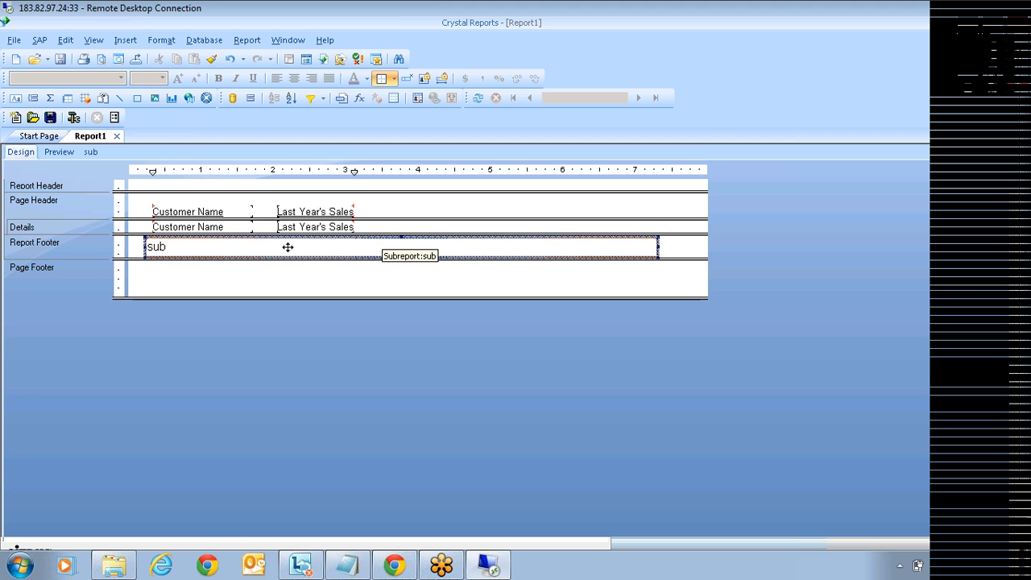
left_click(393, 240)
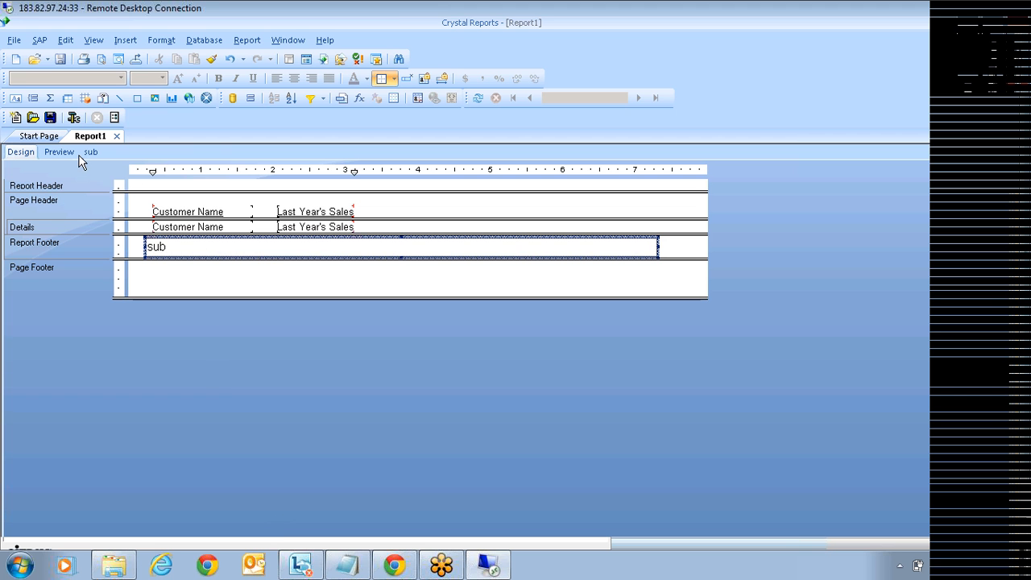
left_click(57, 152)
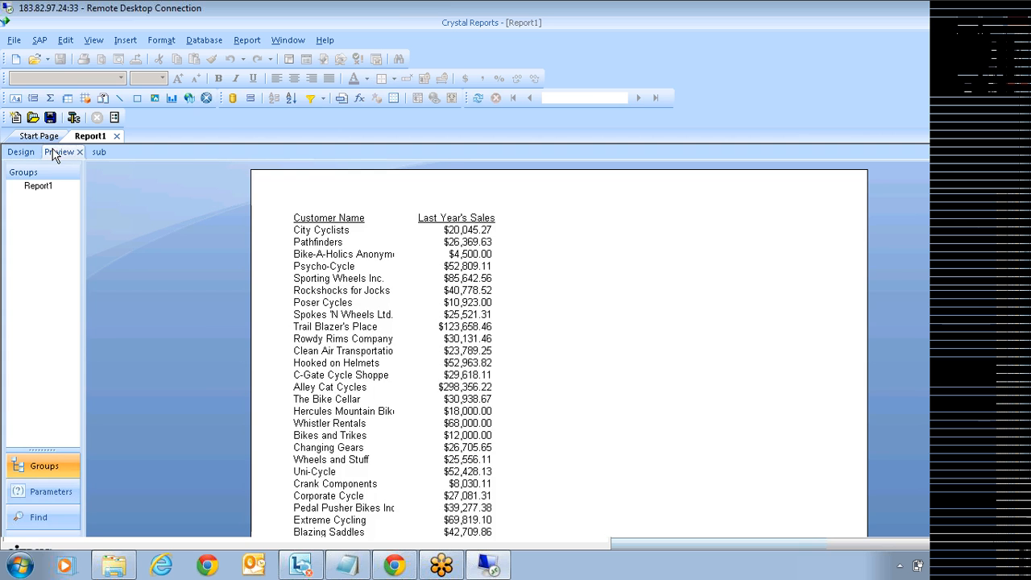
left_click(639, 97)
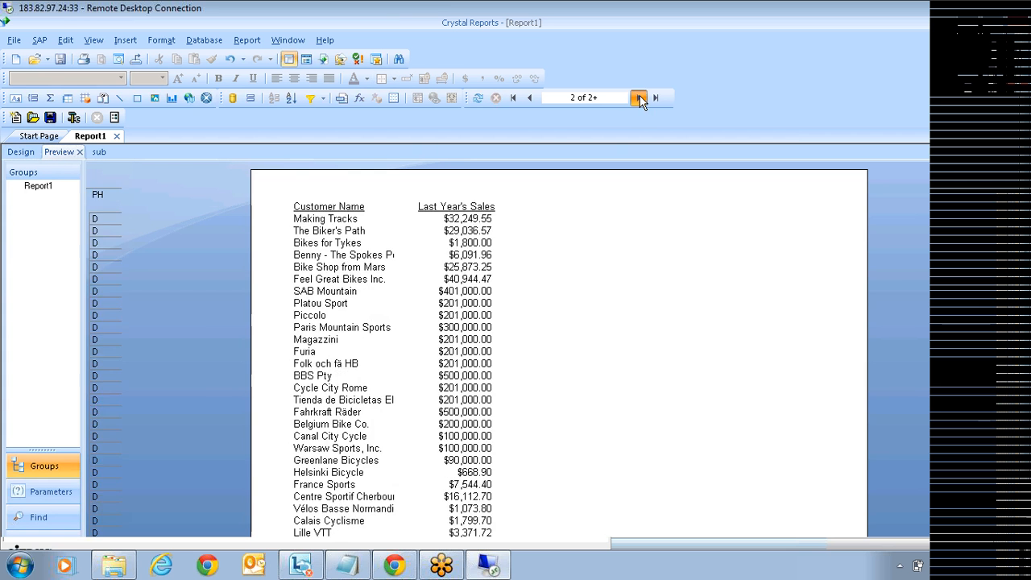
left_click(639, 98)
left_click(639, 97)
left_click(639, 98)
left_click(639, 98)
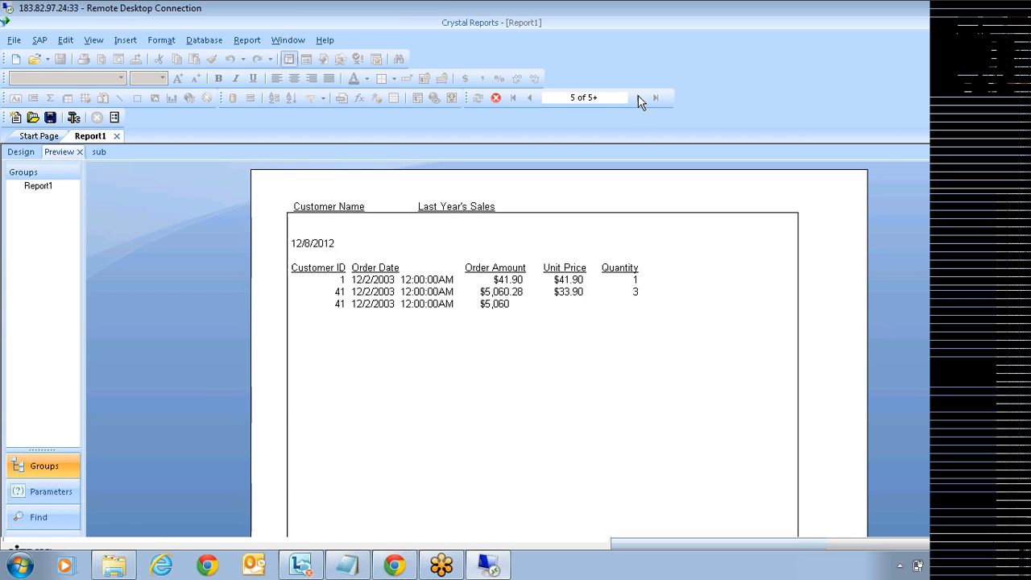
left_click(639, 98)
left_click(672, 193)
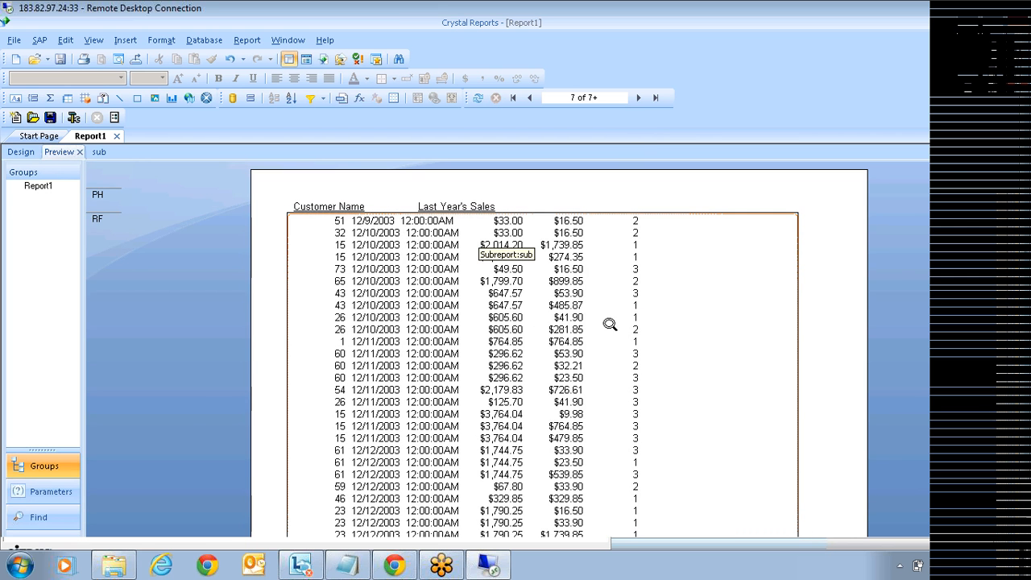
left_click(640, 98)
left_click(640, 98)
left_click(639, 97)
left_click(640, 98)
left_click(640, 98)
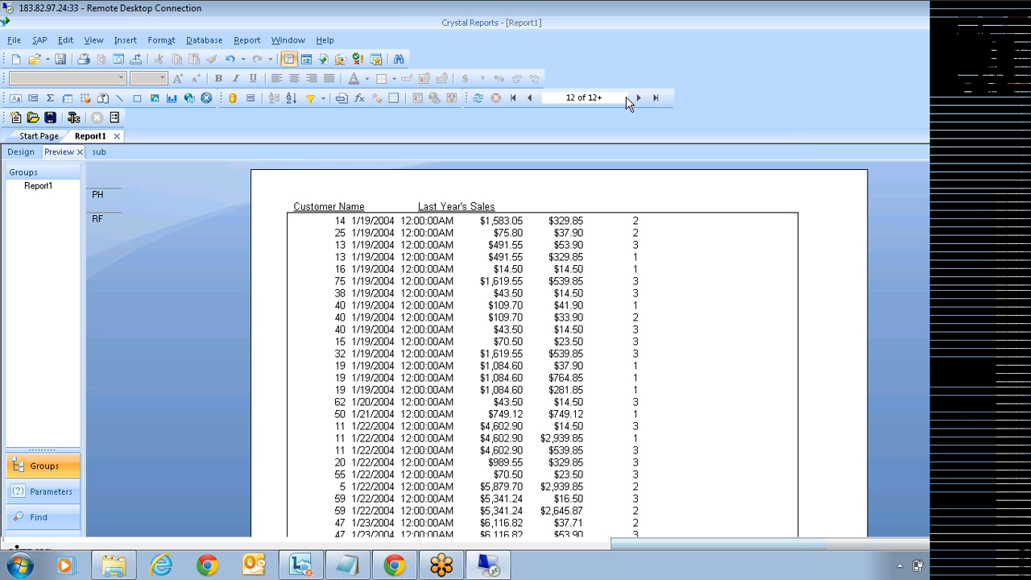
left_click(13, 153)
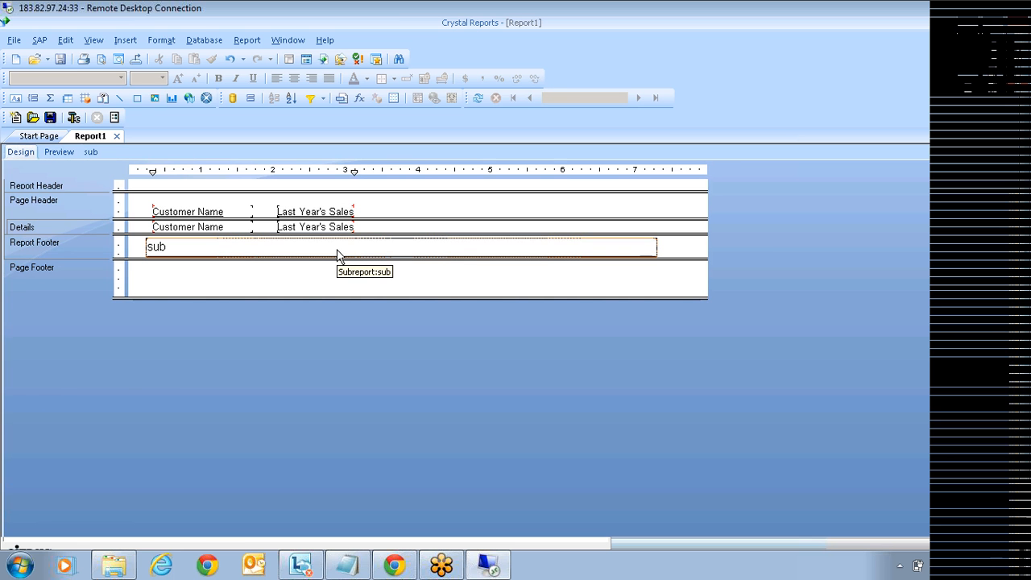
left_click(245, 245)
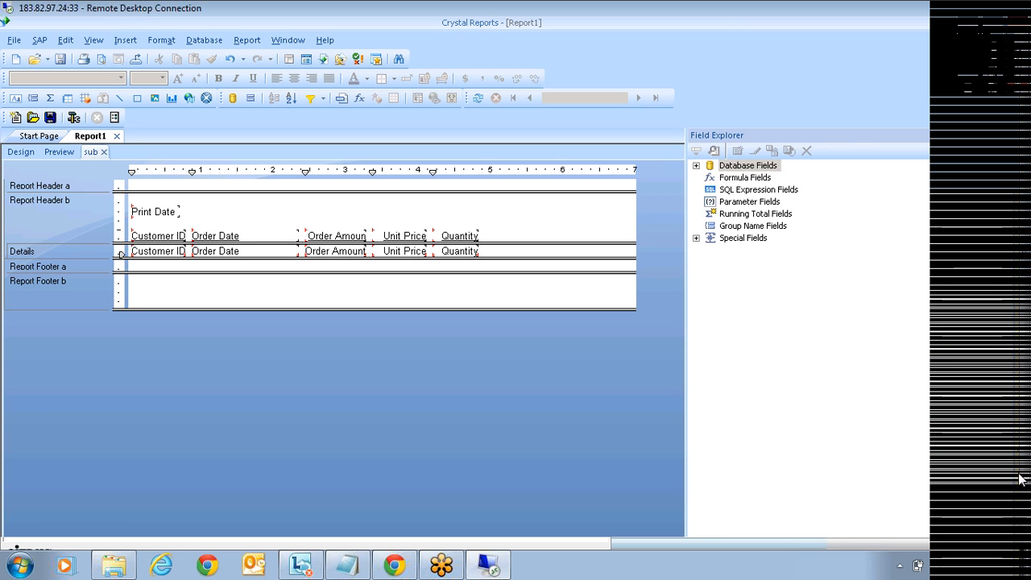
double_click(714, 165)
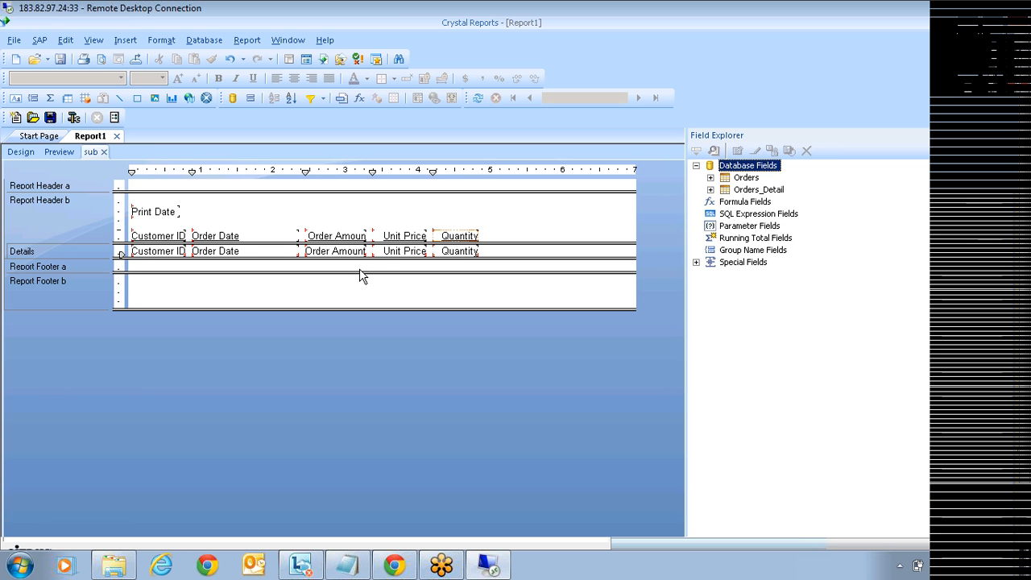
left_click(20, 152)
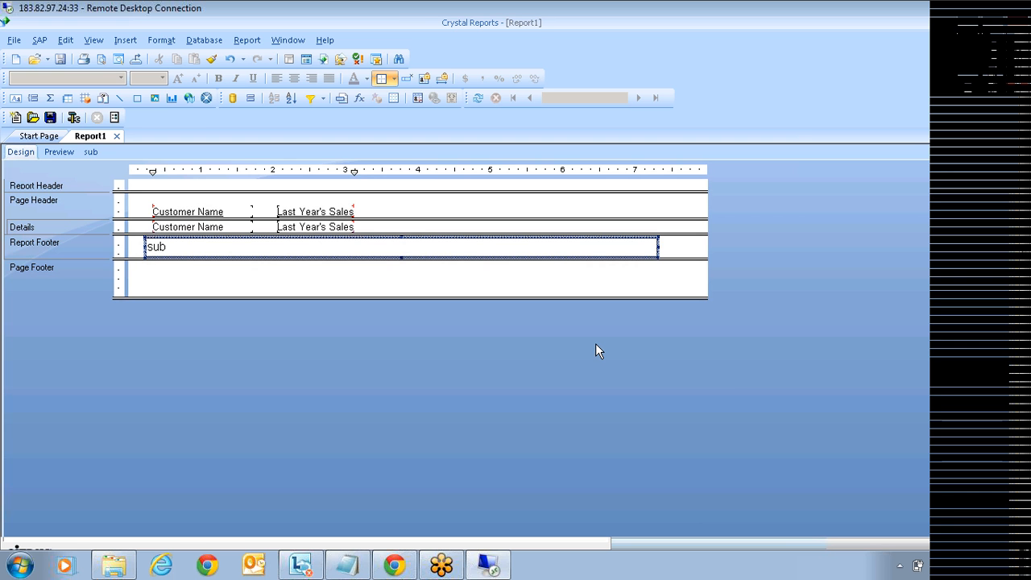
double_click(517, 248)
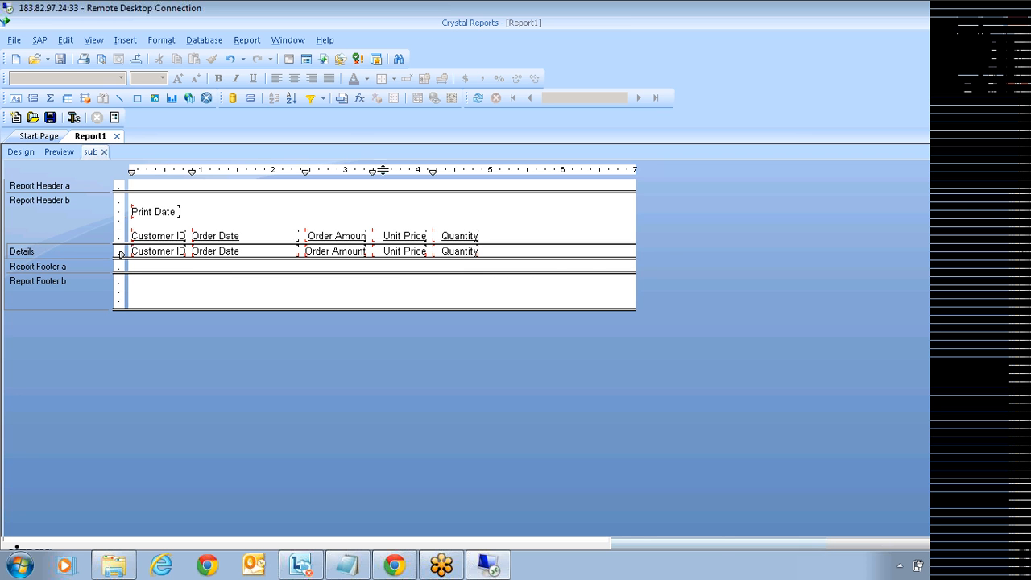
left_click(20, 153)
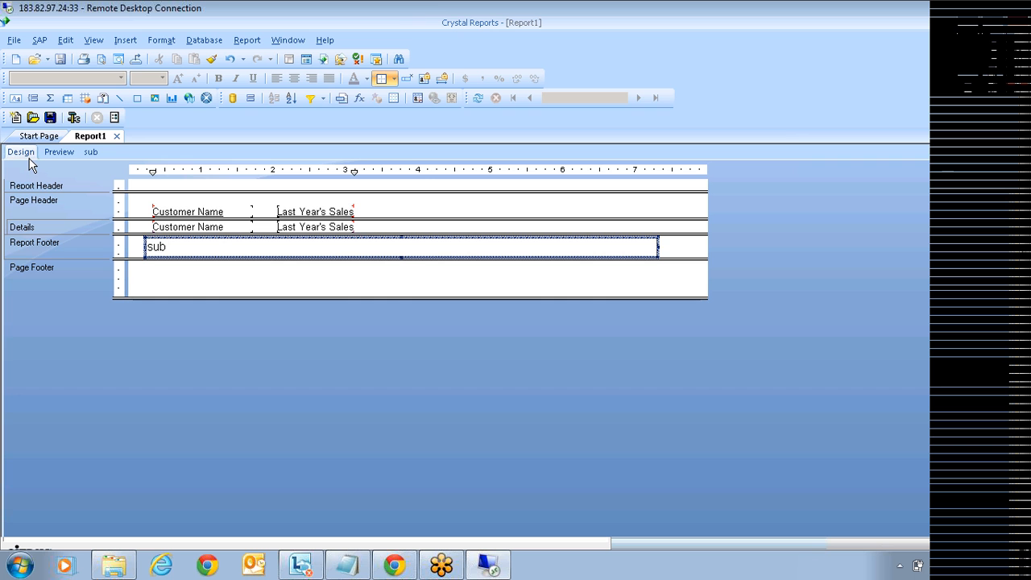
left_click(328, 213)
Step: Add Customer.Customer ID to the Details row beside Last Year's Sales
left_click(306, 258)
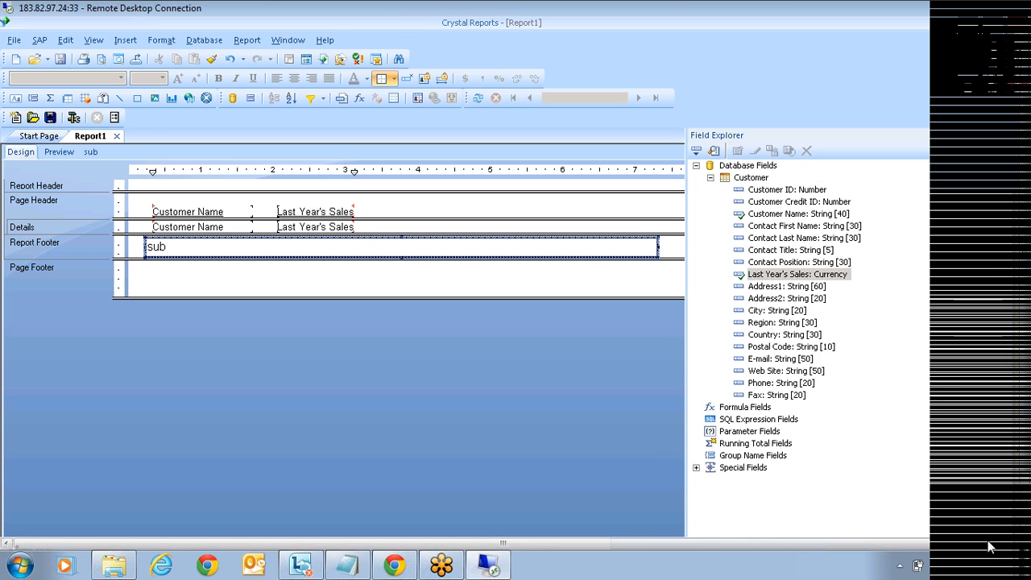
left_click_drag(775, 190, 370, 228)
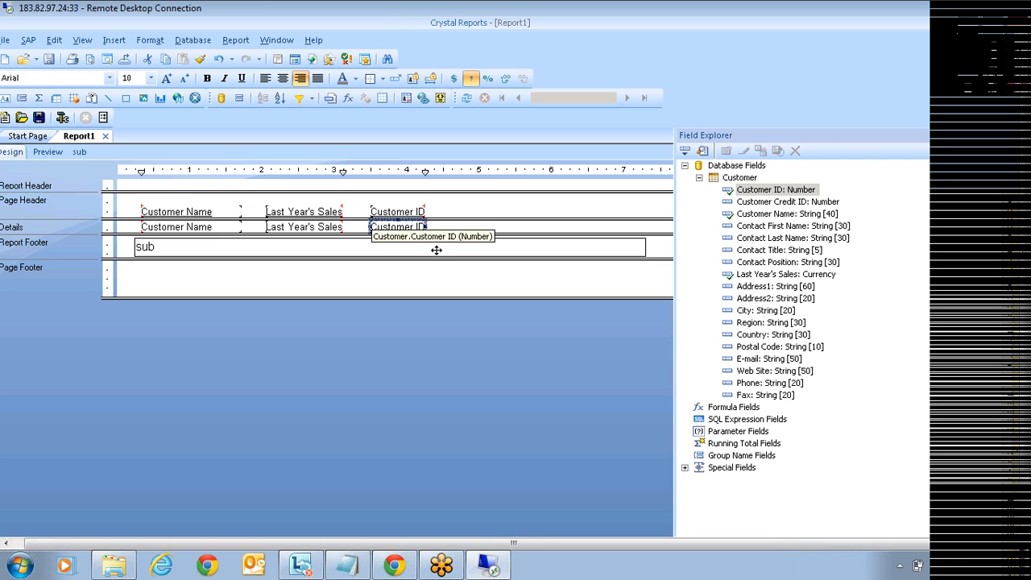
left_click(451, 267)
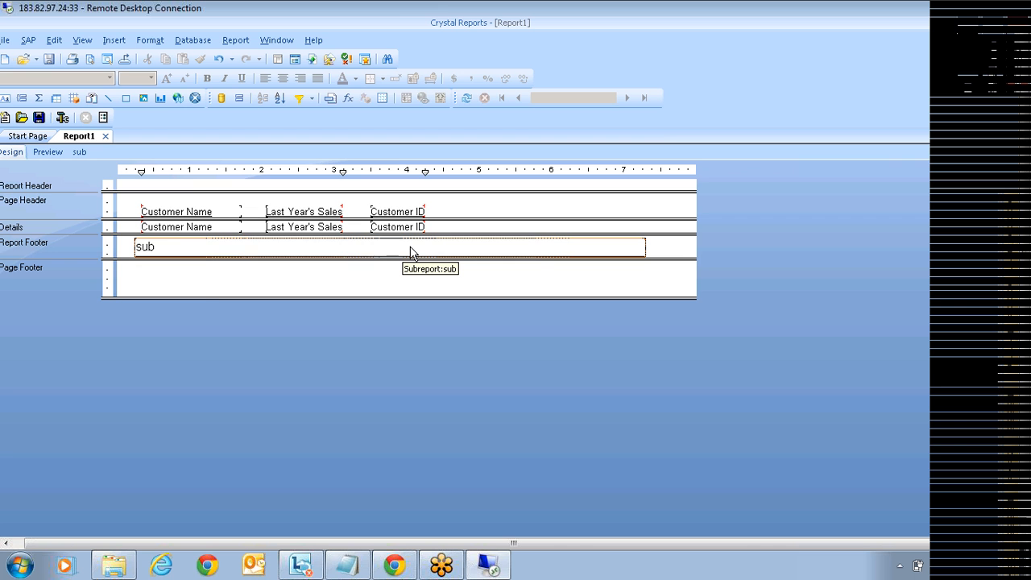
Step: Insert a Details b section below Details and move the sub subreport into it
right_click(61, 227)
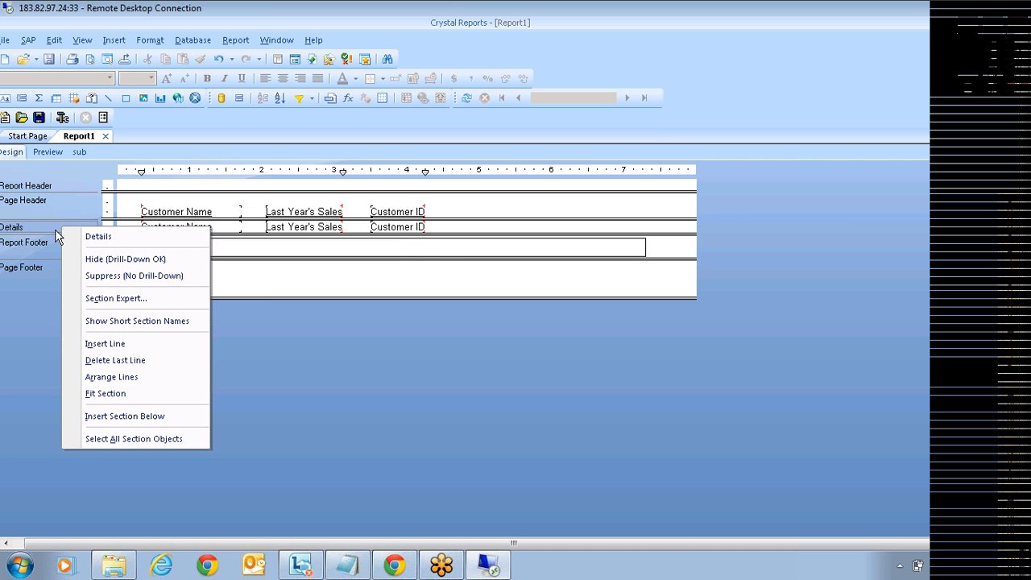
left_click(145, 415)
left_click(231, 269)
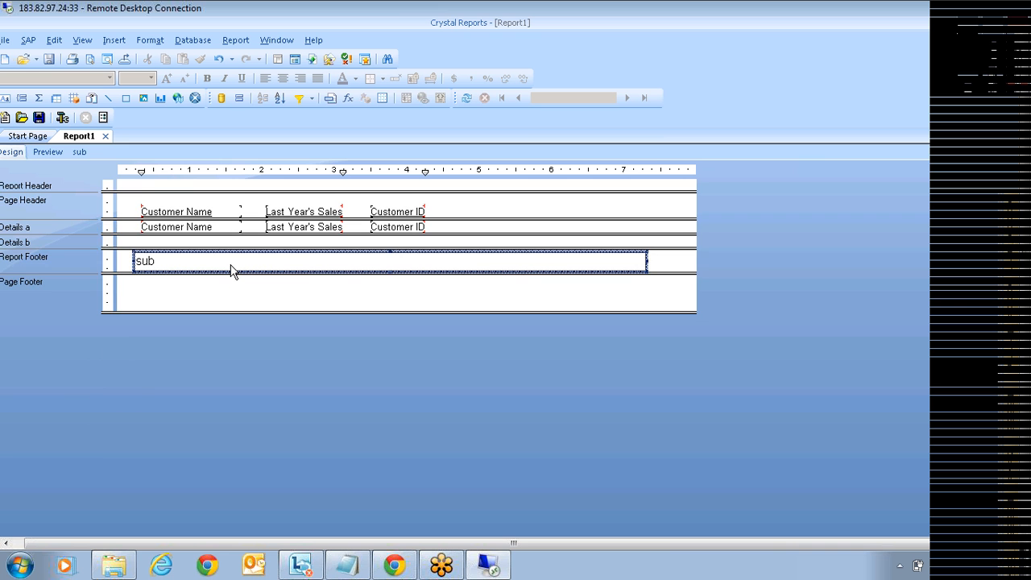
mouse_move(231, 269)
left_mouse_down()
mouse_move(241, 257)
mouse_move(233, 249)
left_mouse_up()
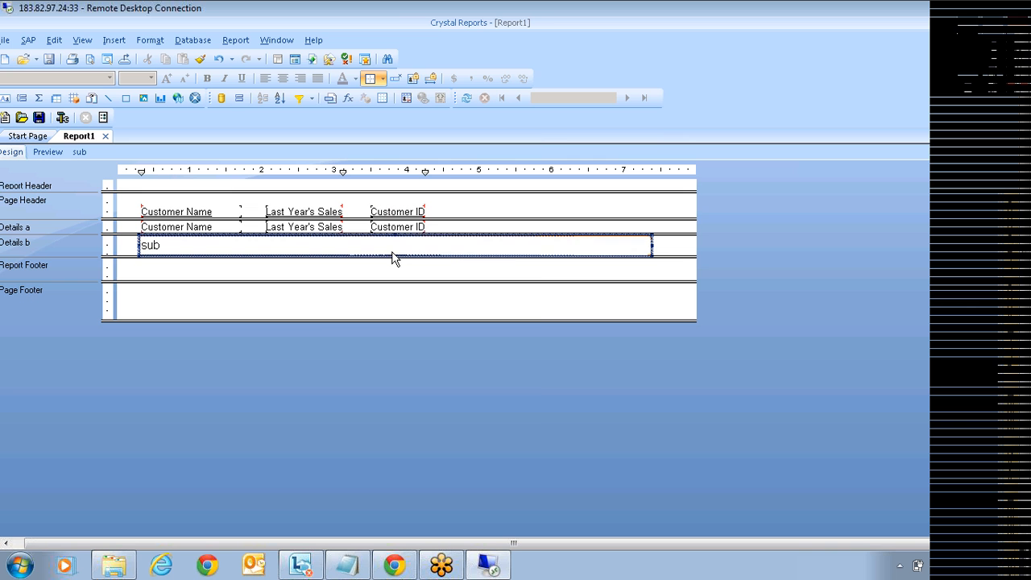
Step: Link subreport sub on Customer.Customer ID, filtering by Orders.Customer ID
right_click(394, 249)
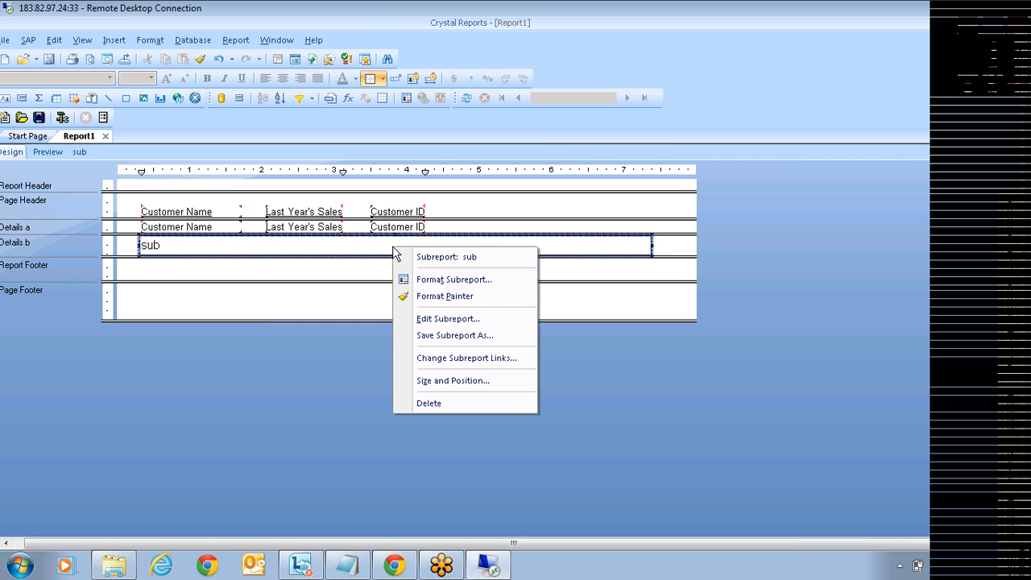
left_click(453, 369)
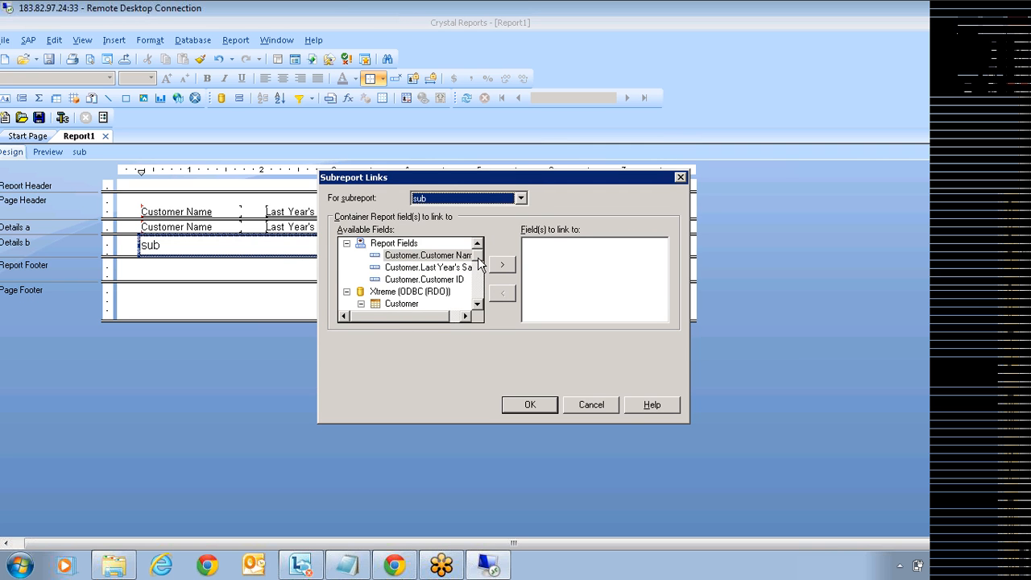
left_click(445, 282)
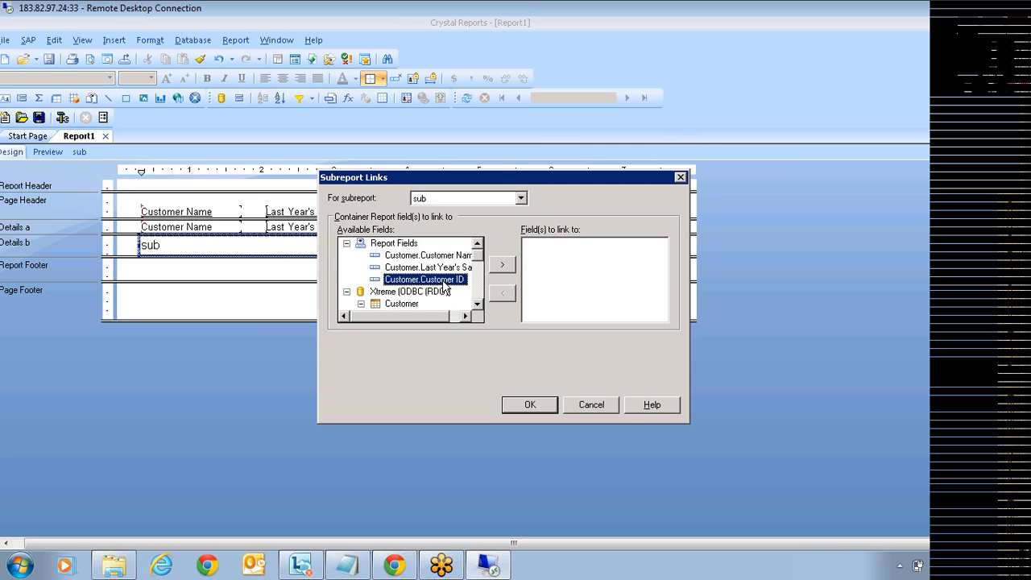
left_click(502, 266)
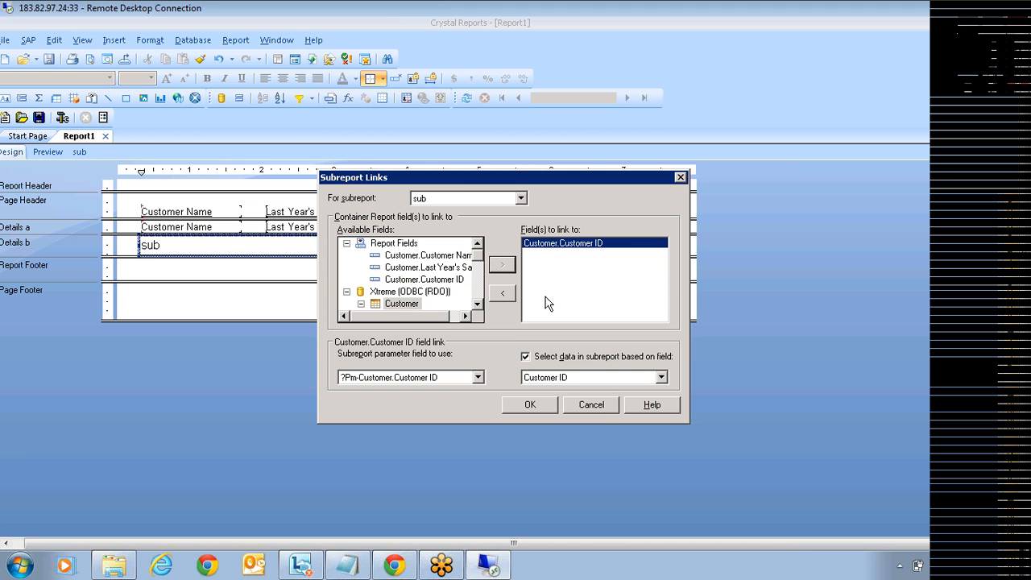
left_click(577, 377)
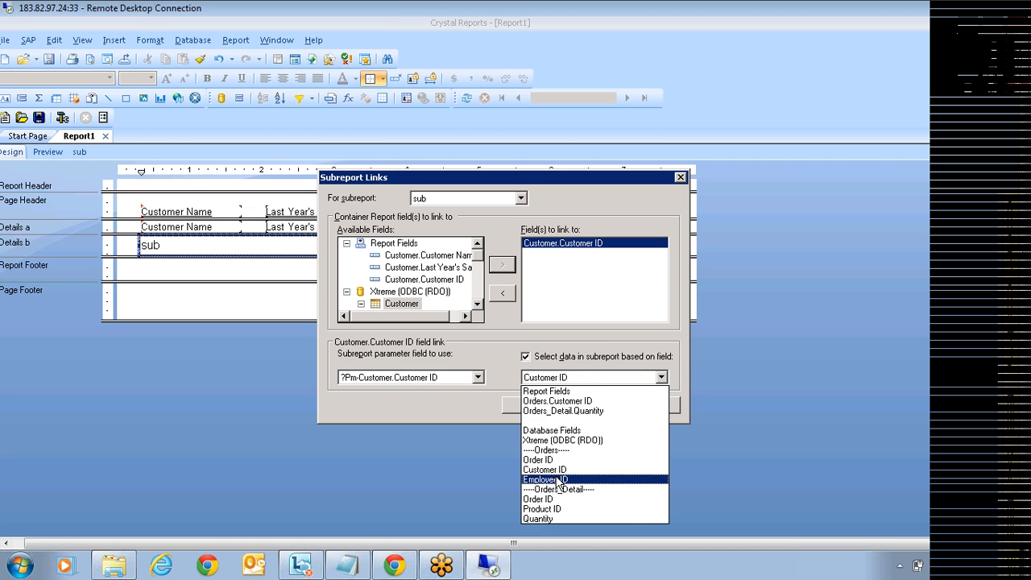
left_click(595, 401)
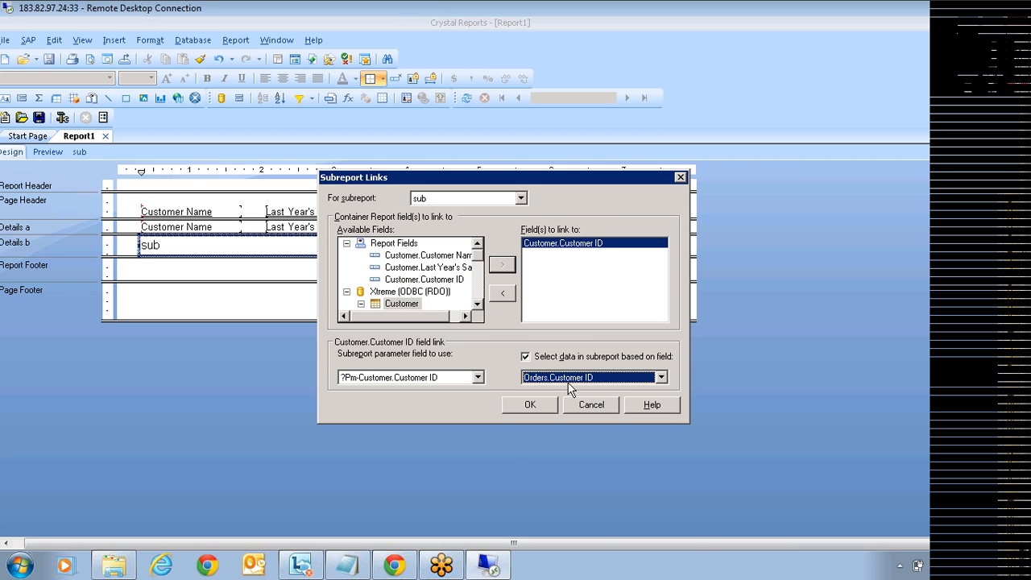
left_click(530, 404)
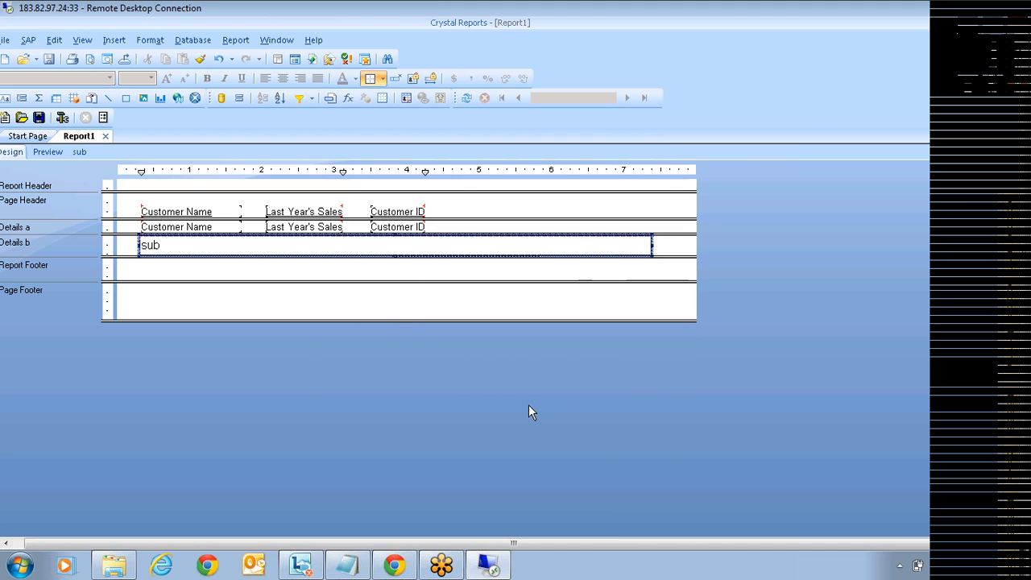
Step: Preview with refreshed data from page one, checking City Cyclists' subreport orders
left_click(41, 152)
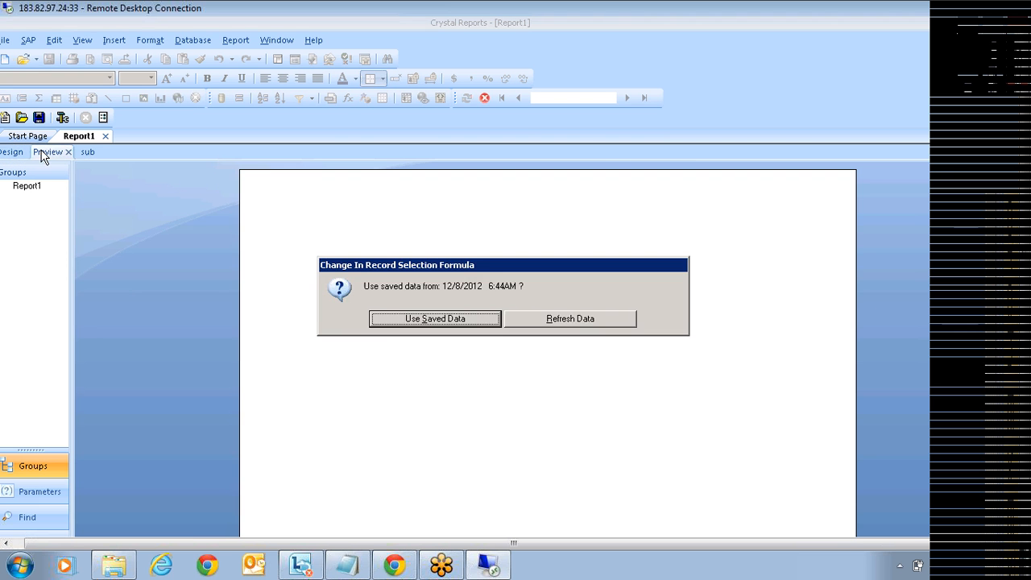
left_click(571, 320)
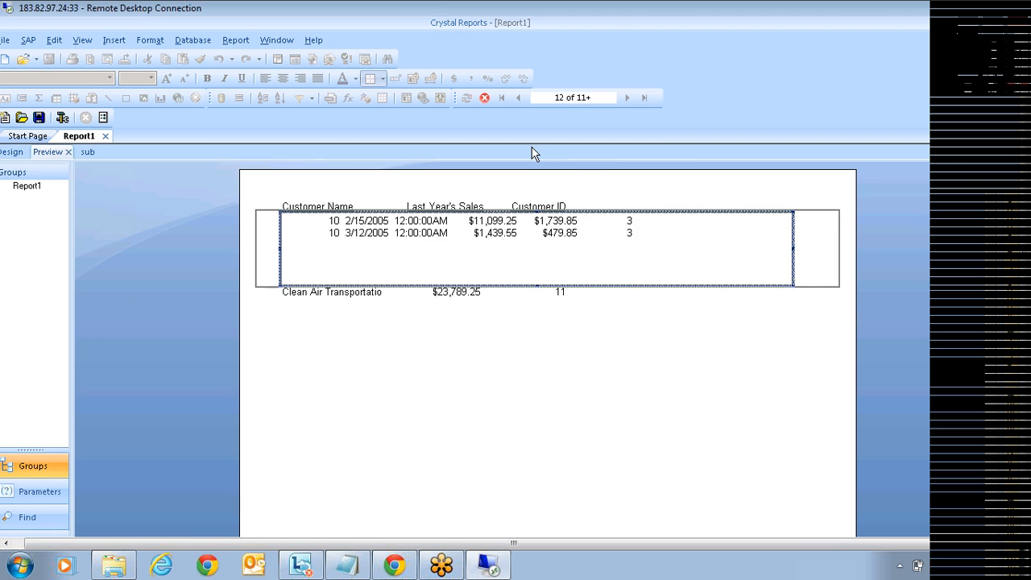
left_click(501, 97)
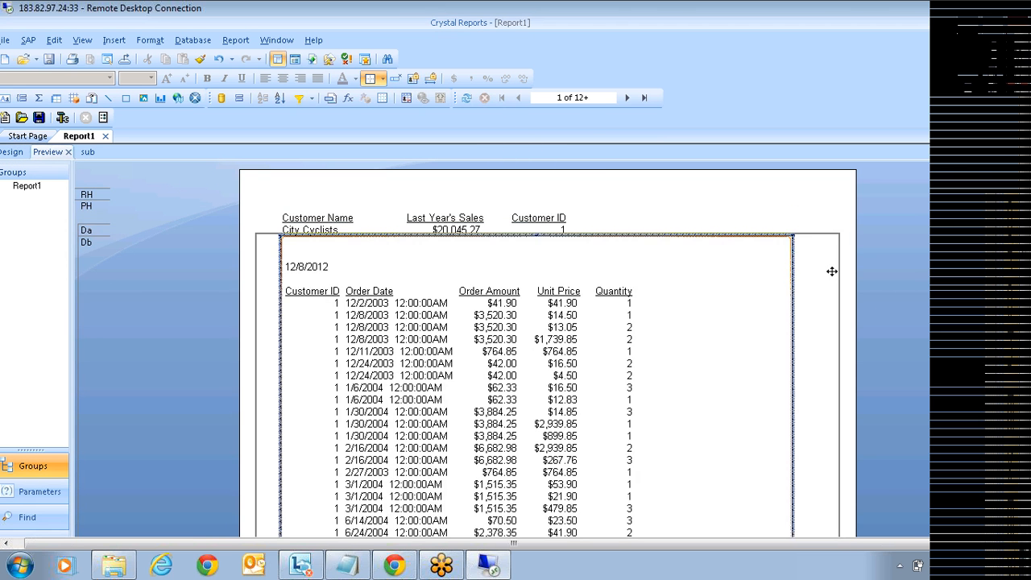
left_click(313, 232)
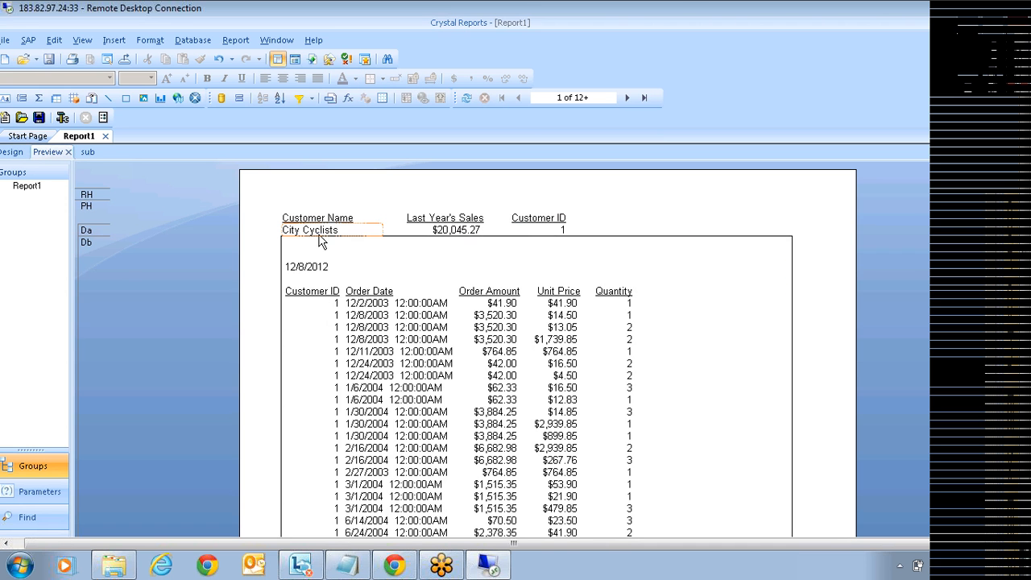
left_click(615, 304)
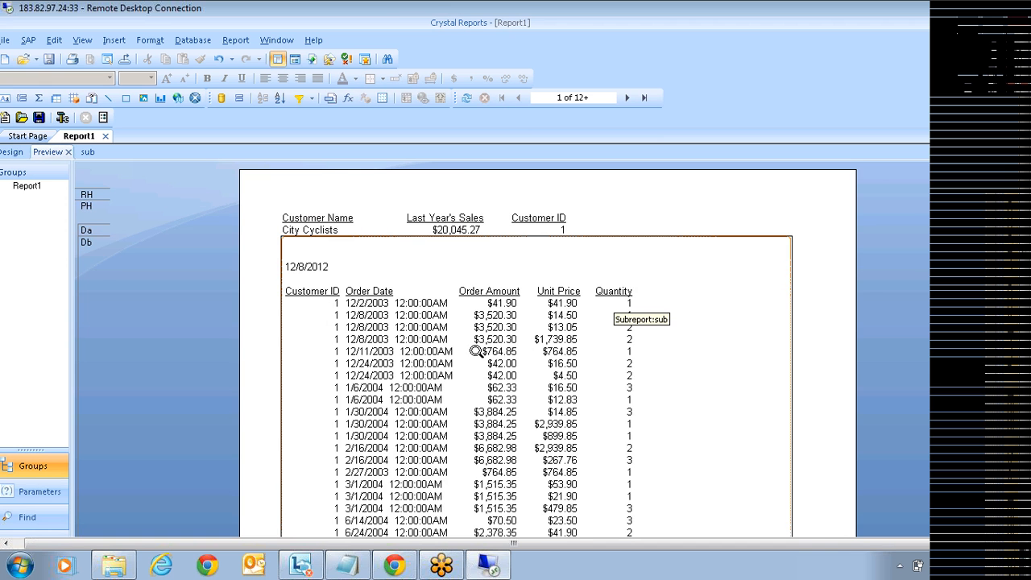
Step: Scroll through the first and next pages to confirm each customer shows only its own orders
scroll(484, 358, "down", 5)
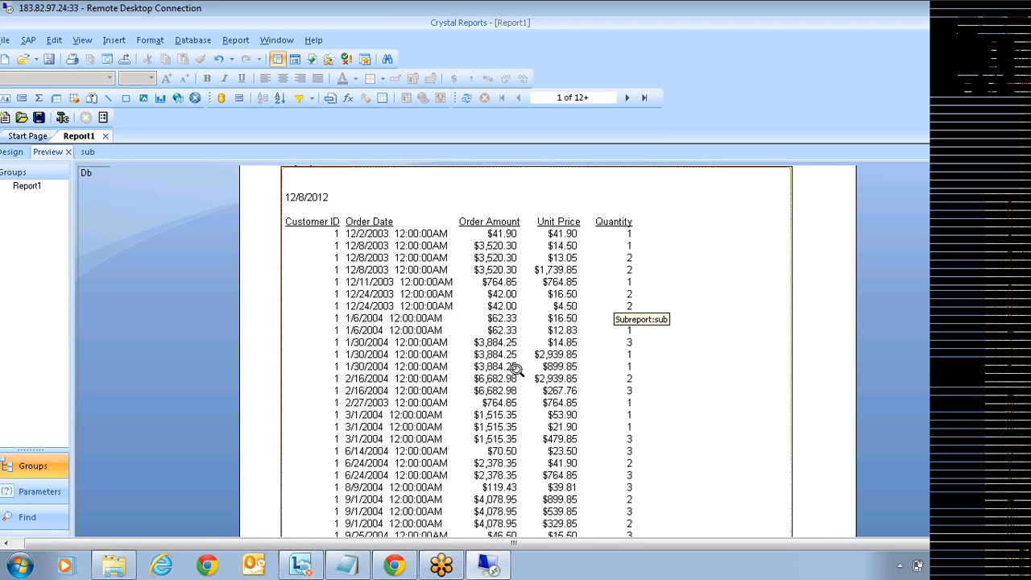
scroll(511, 371, "down", 2)
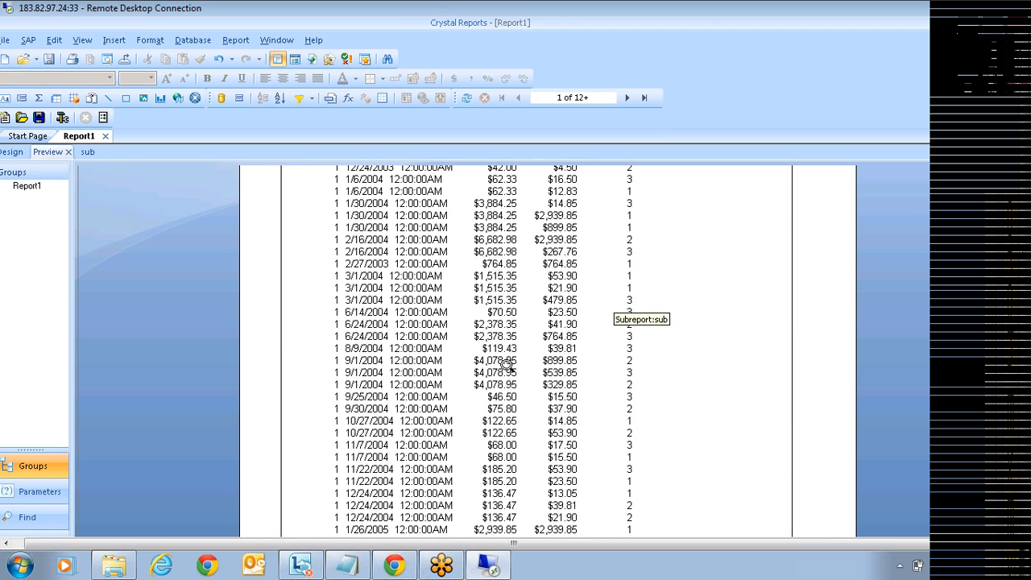
scroll(507, 364, "down", 5)
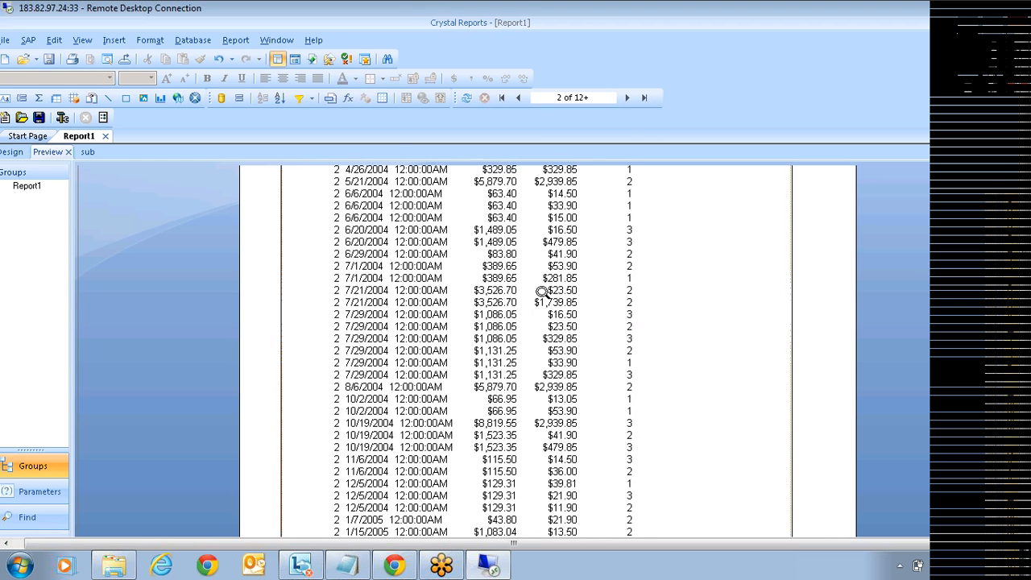
scroll(539, 292, "up", 1)
scroll(540, 292, "up", 5)
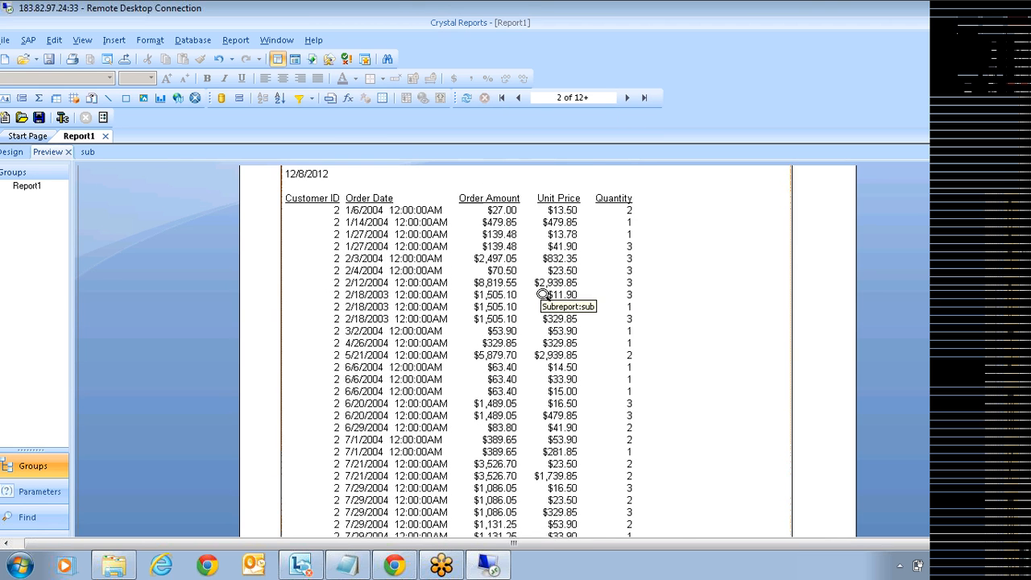
left_click(627, 97)
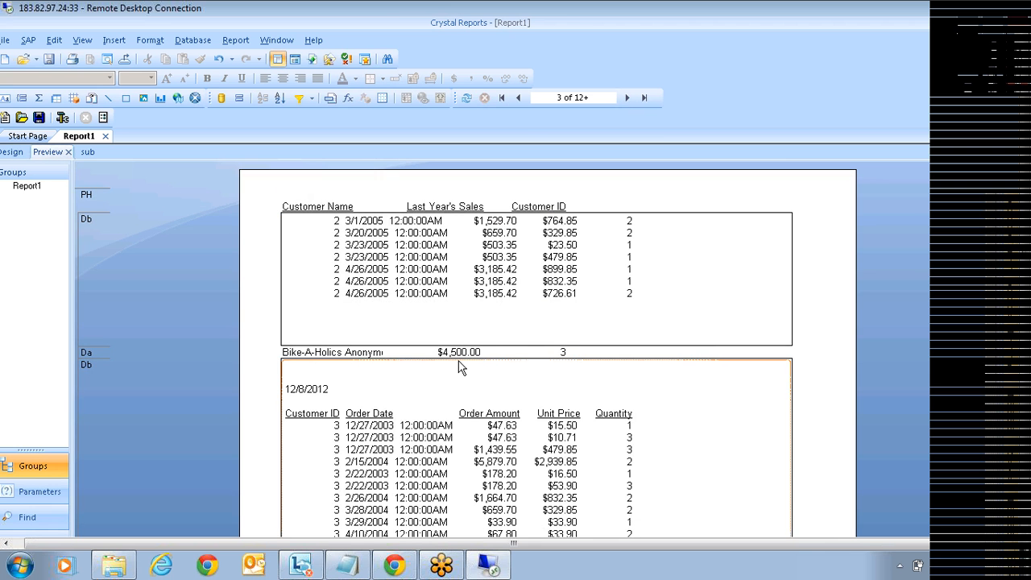
scroll(347, 445, "down", 2)
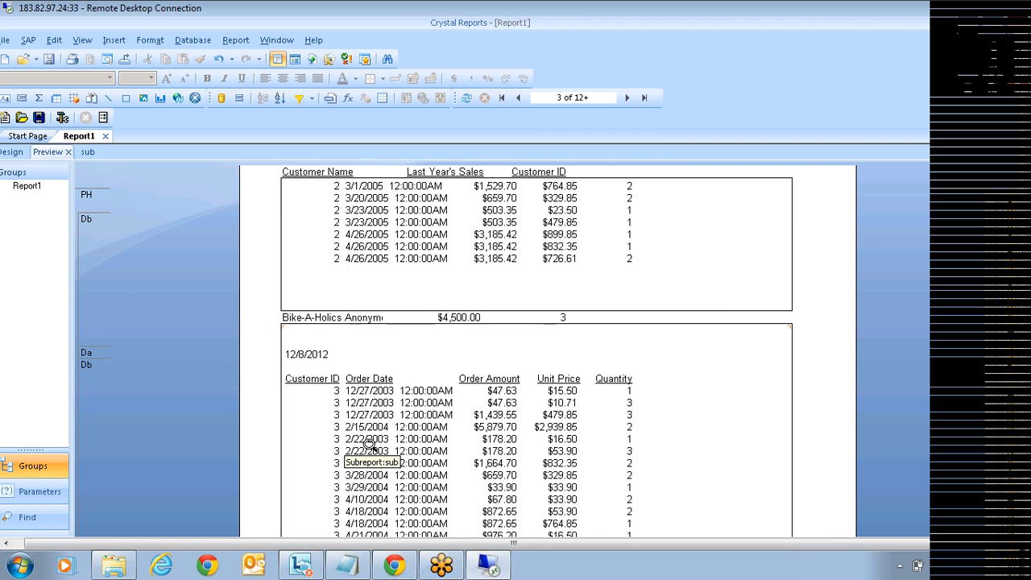
scroll(542, 443, "down", 2)
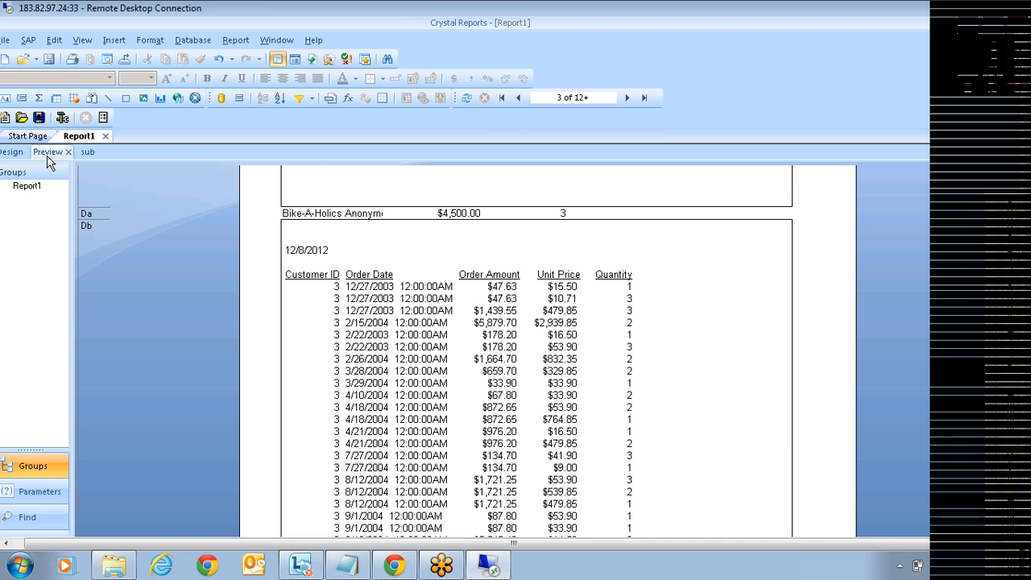
Step: Back in Report1's design, review subreport sub's links on ?Pm-Customer.Customer ID and cancel unchanged
left_click(22, 153)
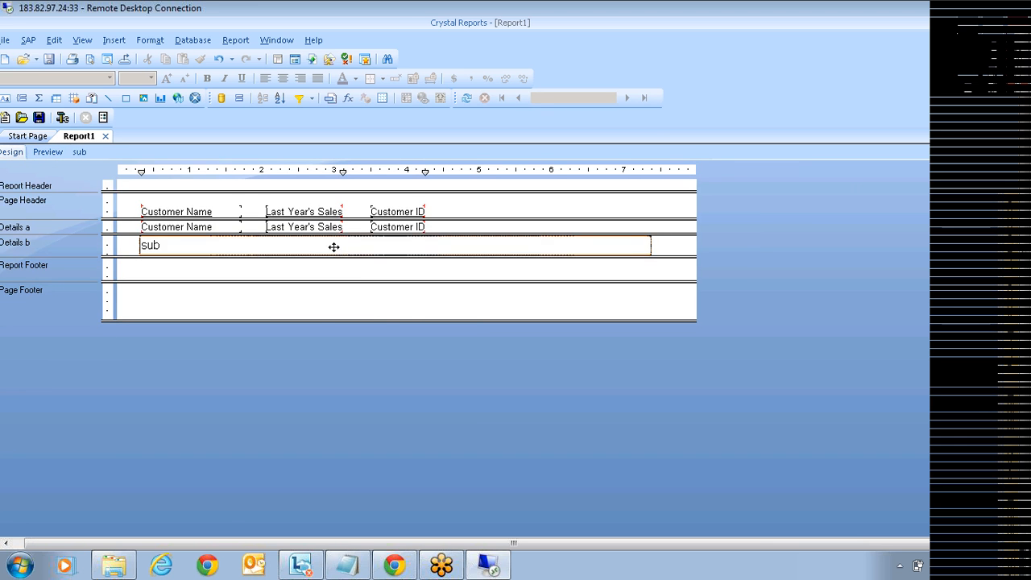
right_click(333, 248)
left_click(392, 359)
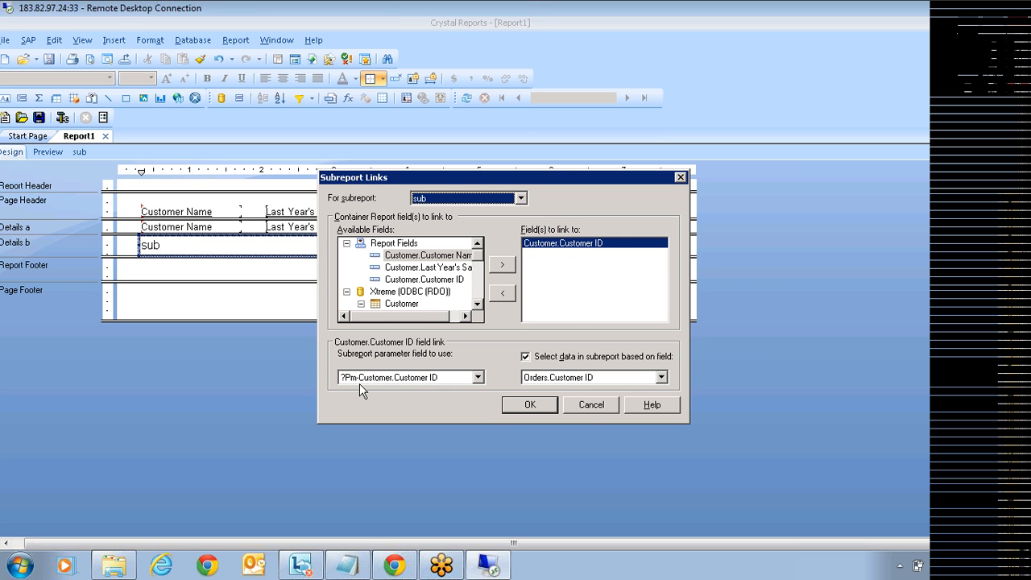
left_click(588, 405)
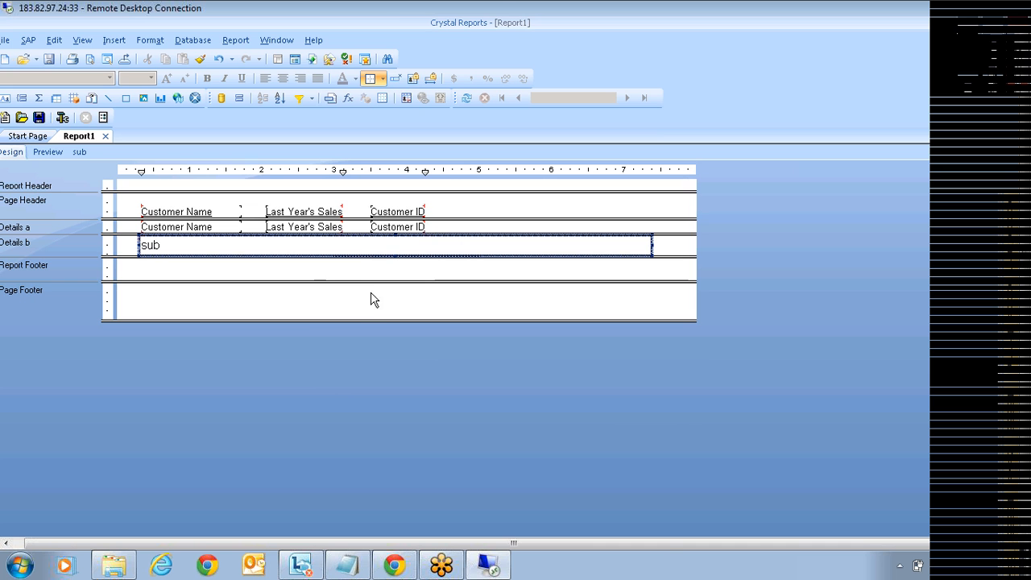
Step: Open subreport sub for editing and expand its Pm-Customer.Customer ID parameter field
double_click(338, 245)
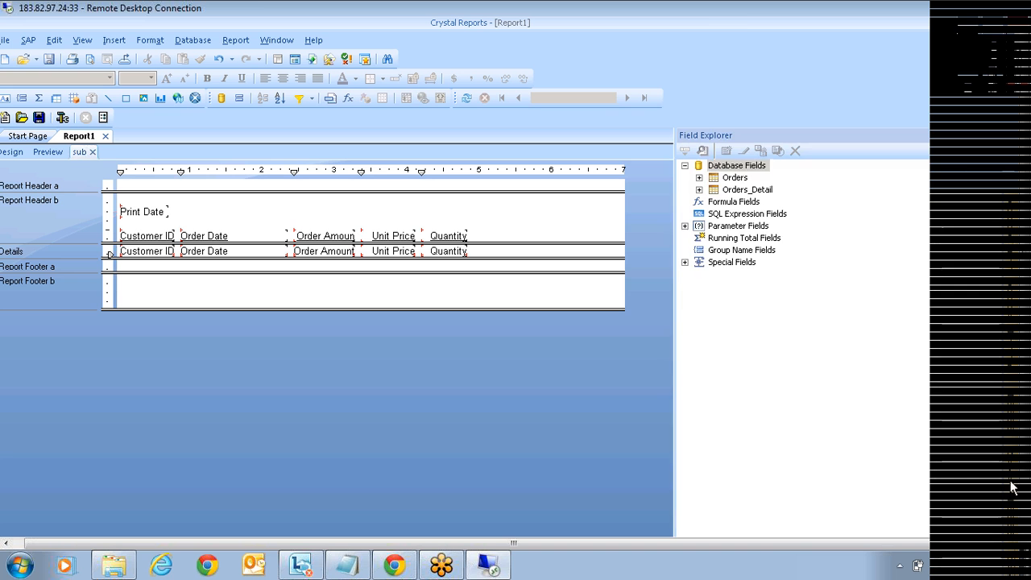
left_click(749, 239)
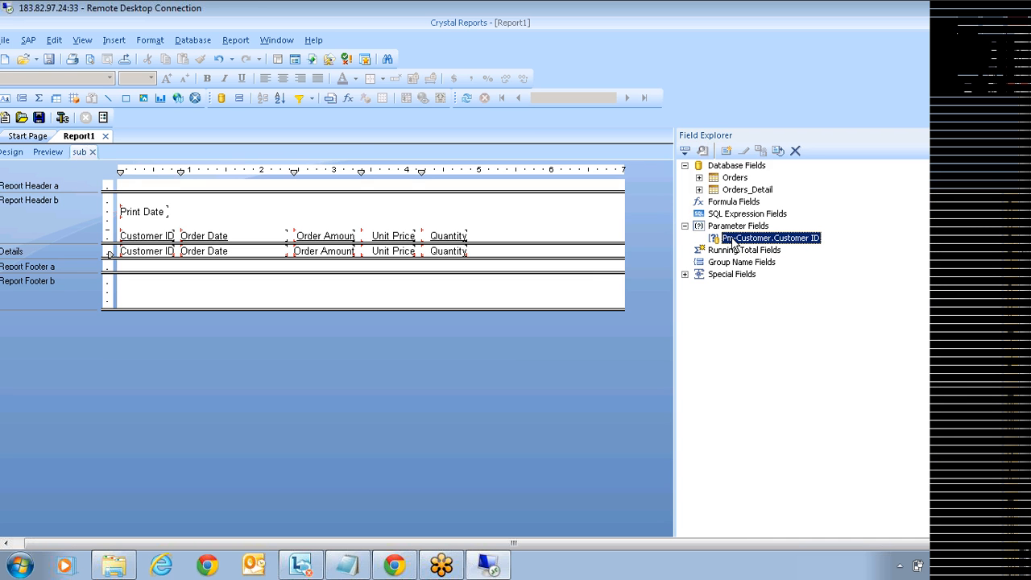
left_click(297, 99)
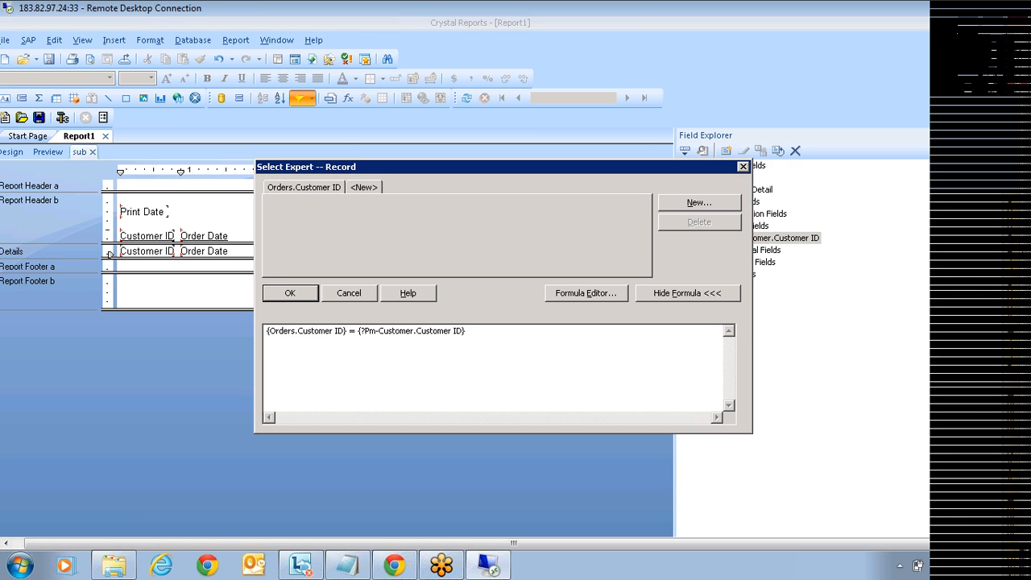
Step: Inspect the formula {Orders.Customer ID} = {?Pm-Customer.Customer ID} and close Select Expert unchanged
left_click_drag(265, 330, 348, 330)
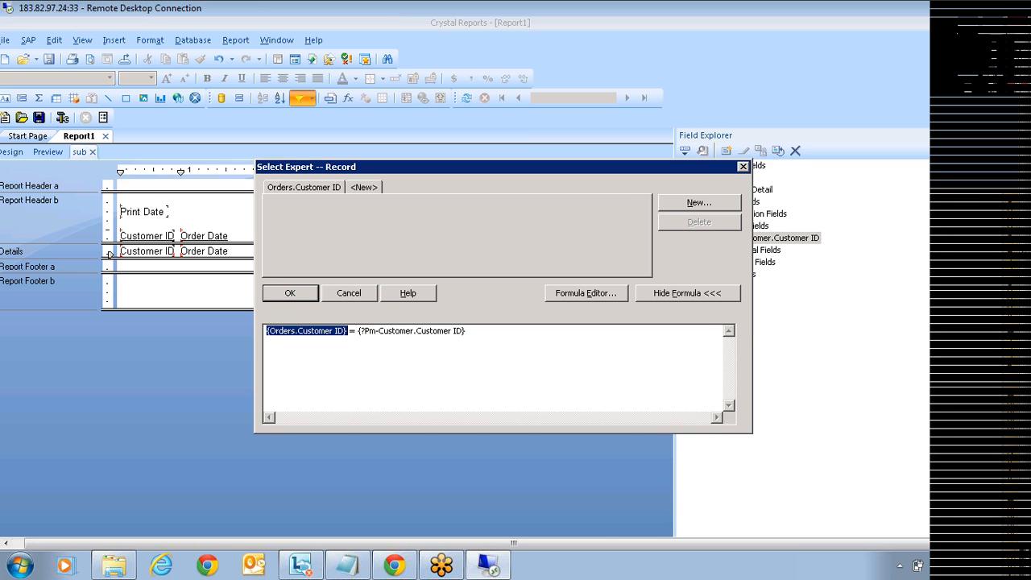
left_click_drag(358, 331, 465, 331)
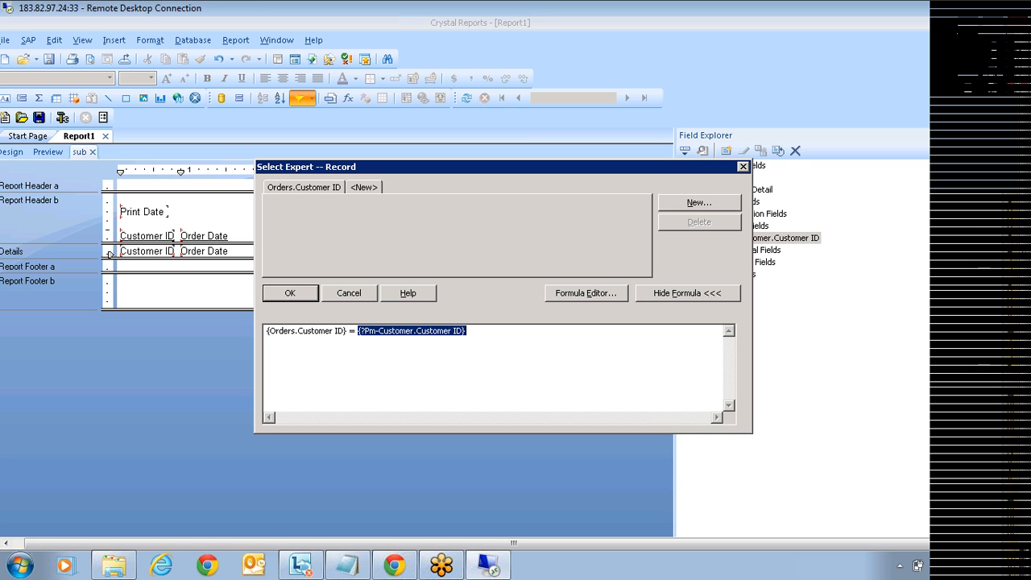
left_click(365, 296)
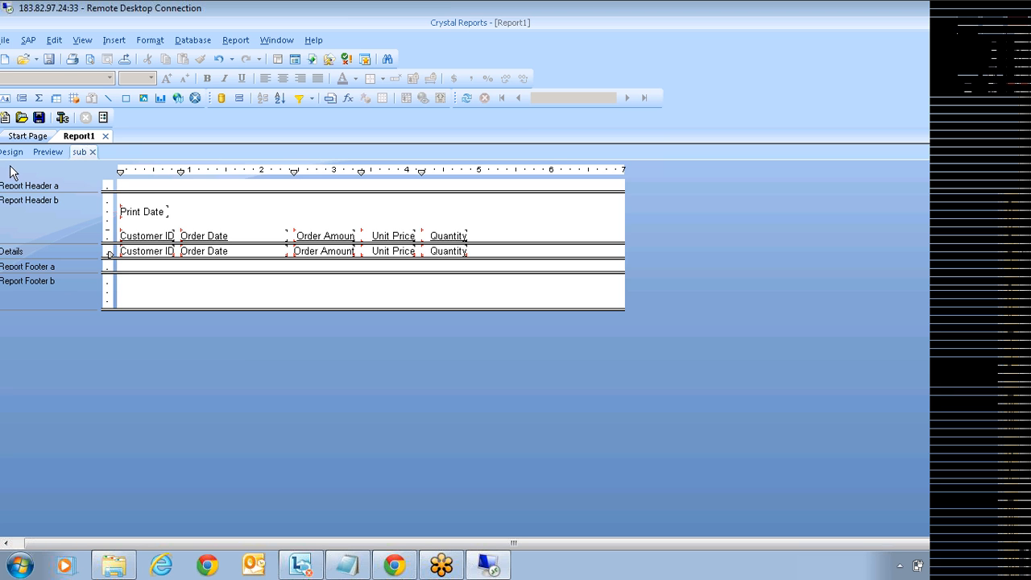
Step: Preview the report, then return to Report1's main design
left_click(46, 151)
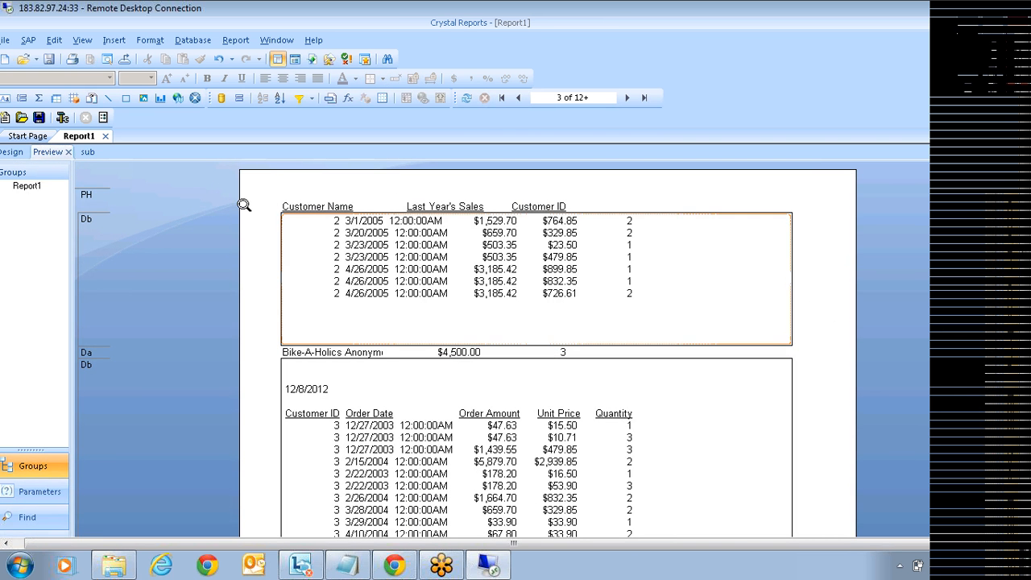
left_click(16, 153)
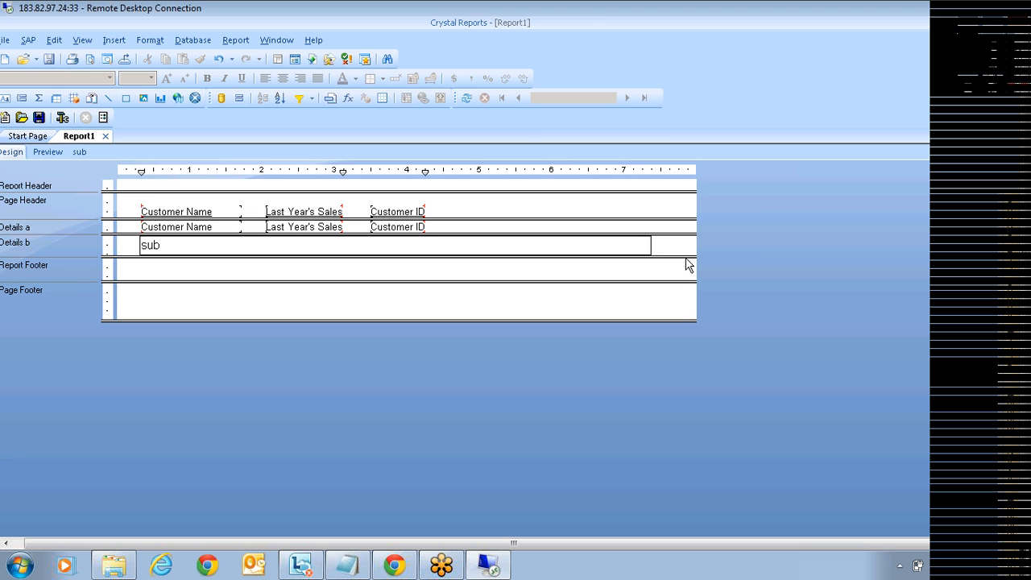
Step: Select the sub subreport object in the main report's Details b section
left_click(171, 256)
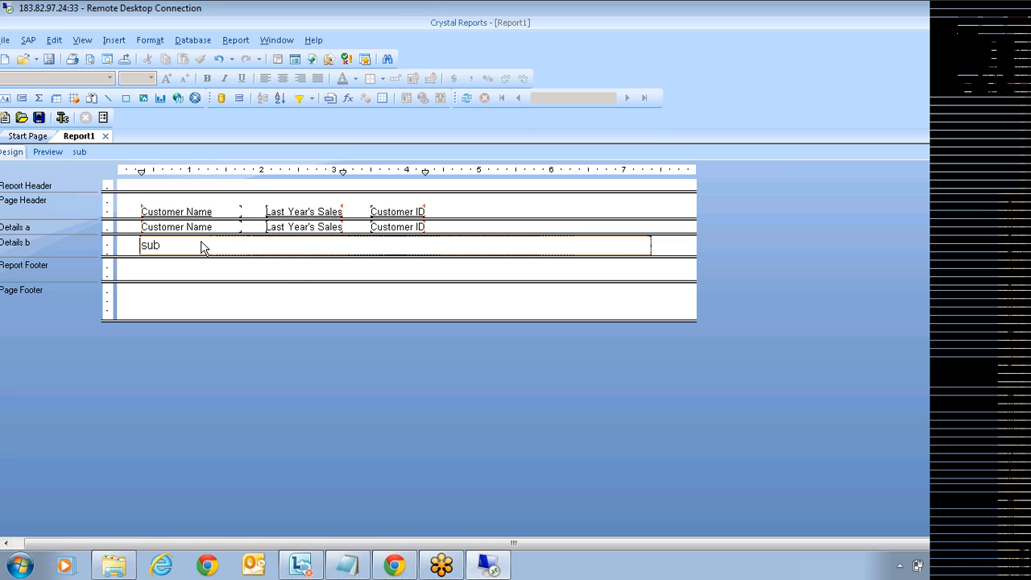
left_click(305, 247)
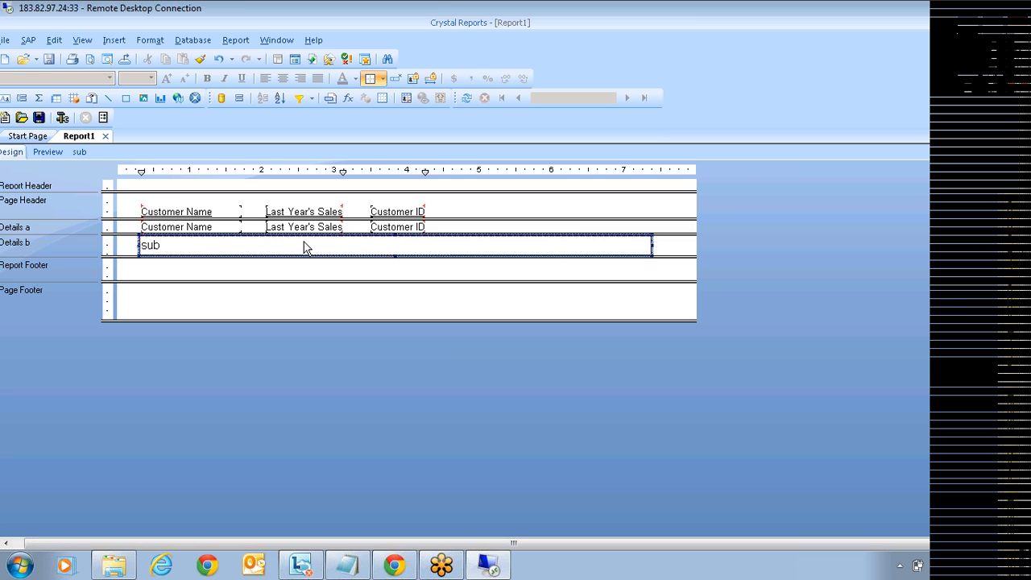
Step: Tick On-demand Subreport in sub's Format Subreport settings and confirm
right_click(305, 247)
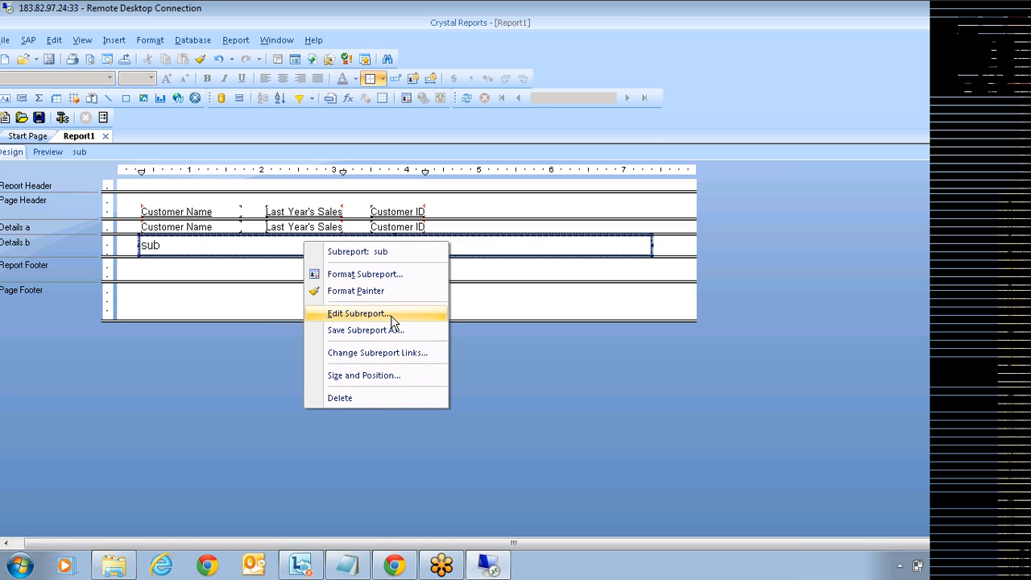
left_click(382, 275)
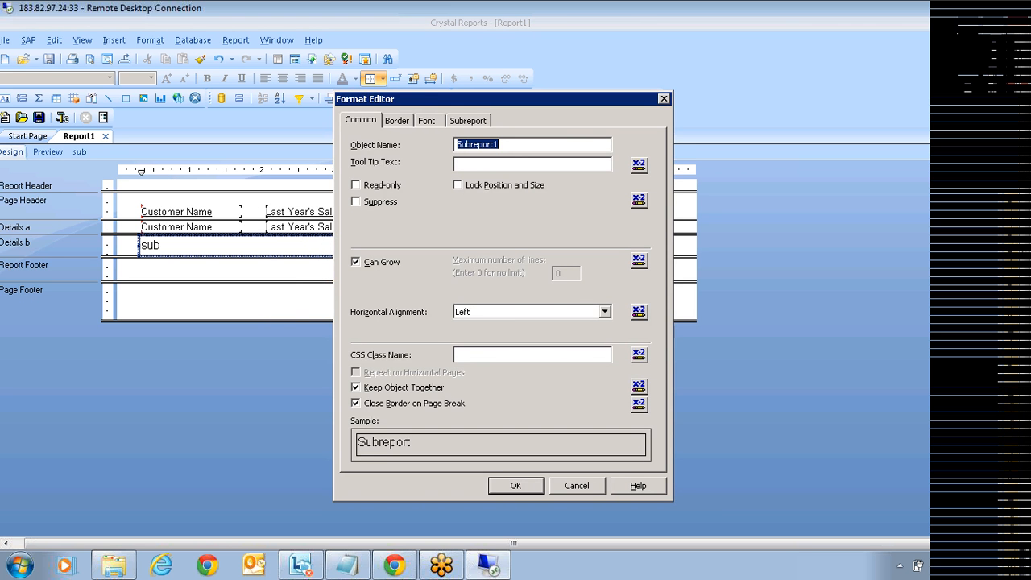
left_click(467, 120)
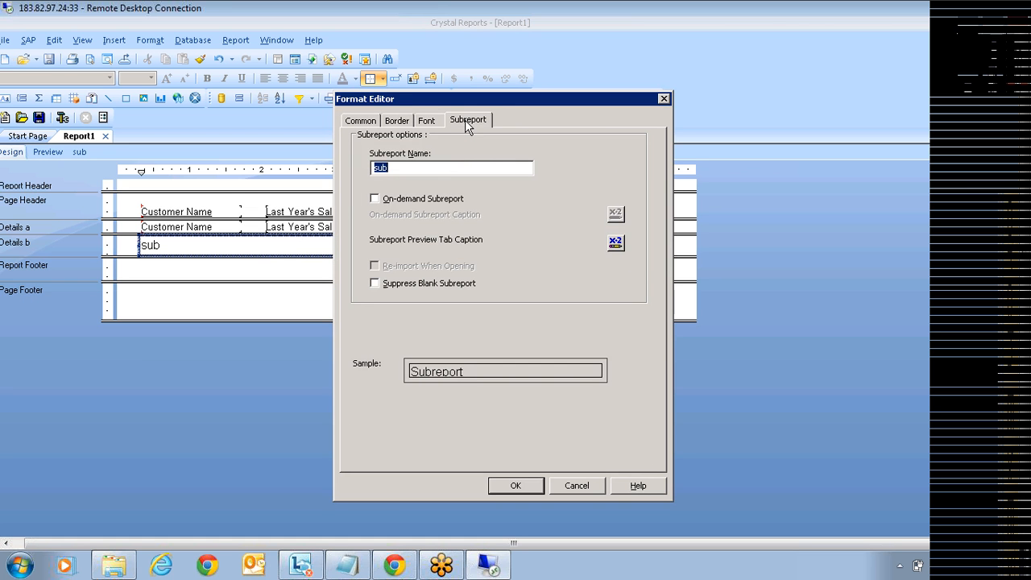
left_click(374, 199)
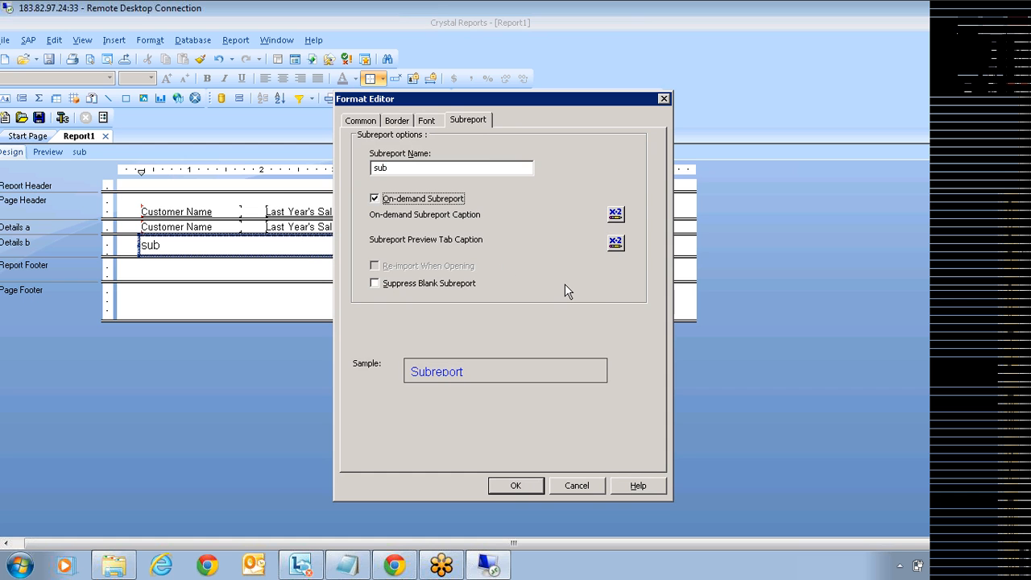
left_click(520, 487)
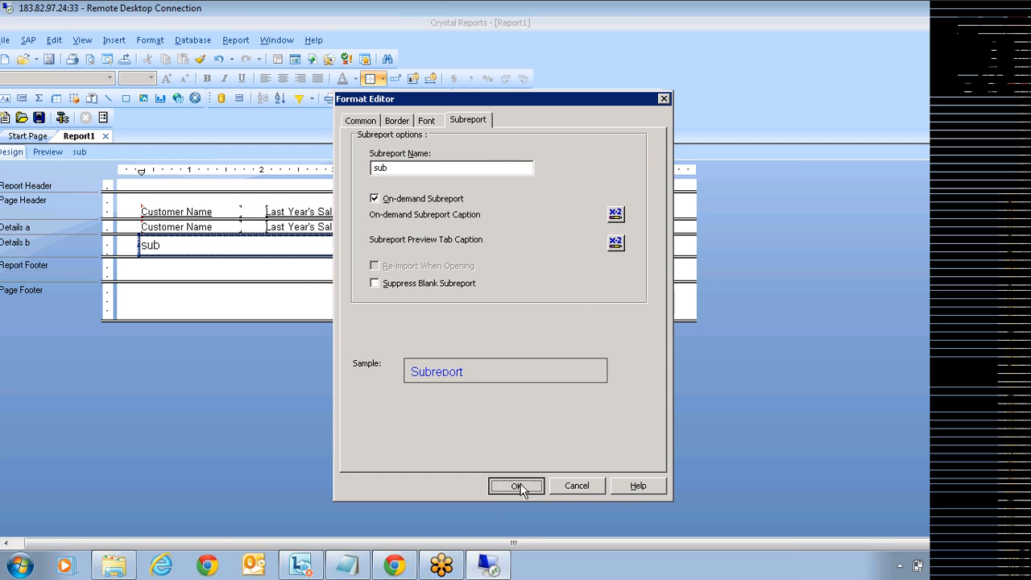
left_click(49, 152)
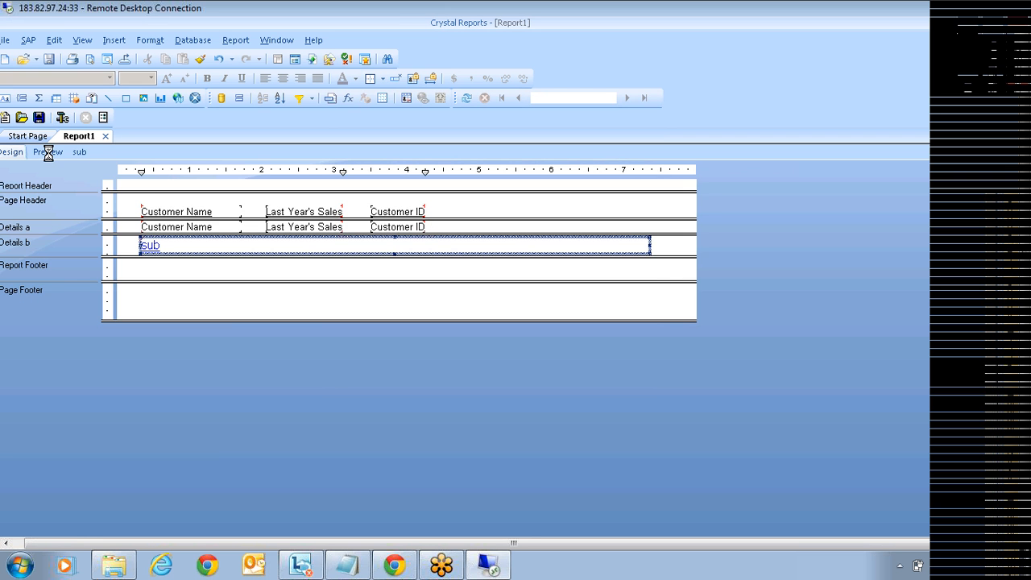
Step: In the preview, open the on-demand sub link for Karma Bikes to show its orders
left_click(816, 272)
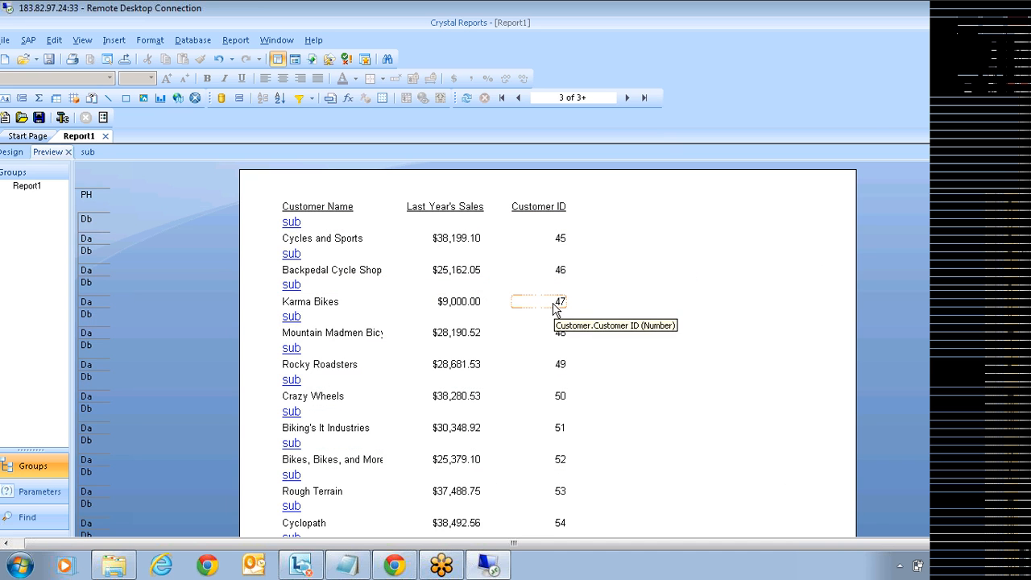
left_click(292, 319)
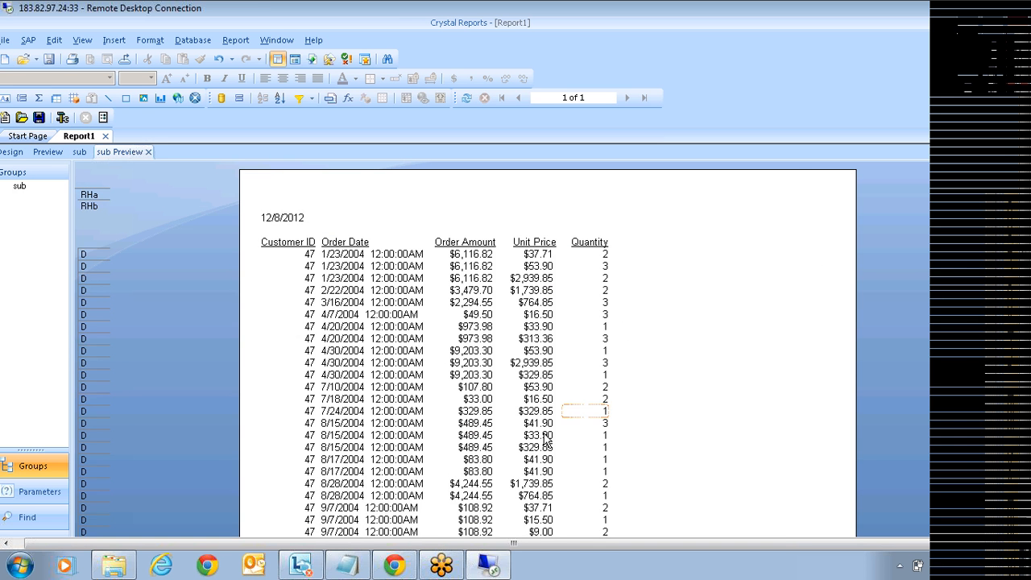
left_click(535, 278)
left_click(1022, 223)
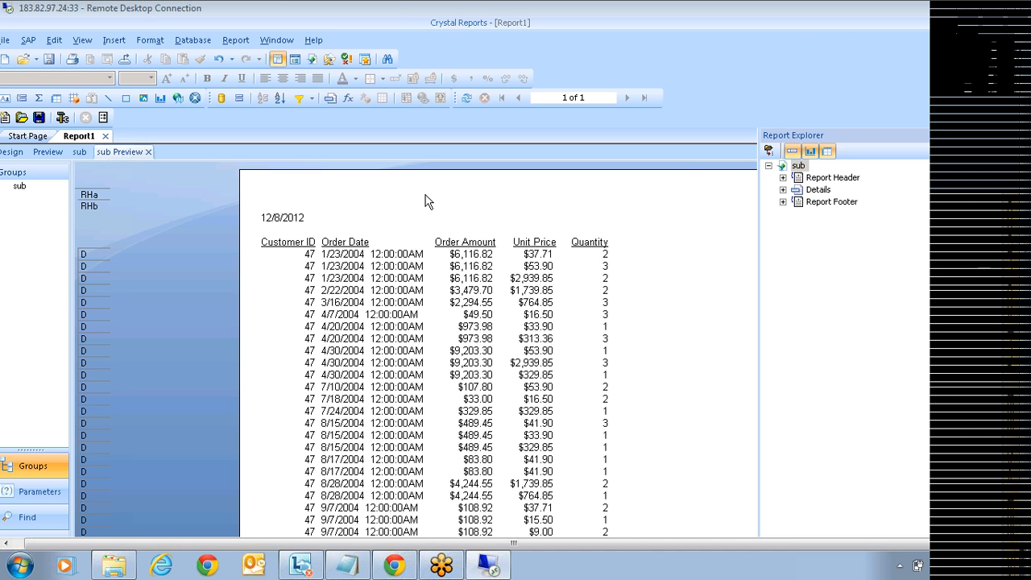
Step: In subreport sub's design, show Report Explorer and drag Report Header a much taller
left_click(80, 153)
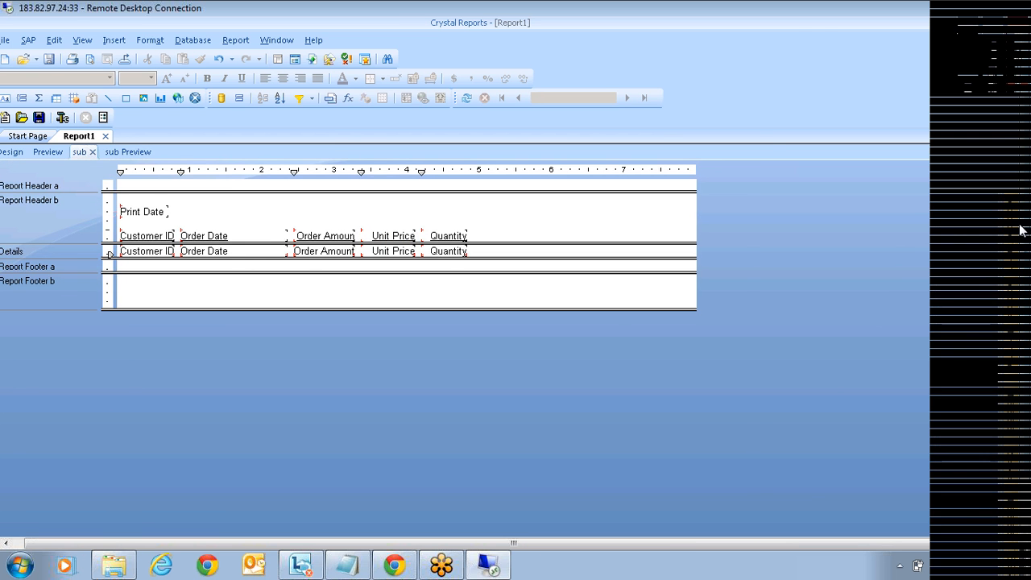
key("ctrl+alt+r")
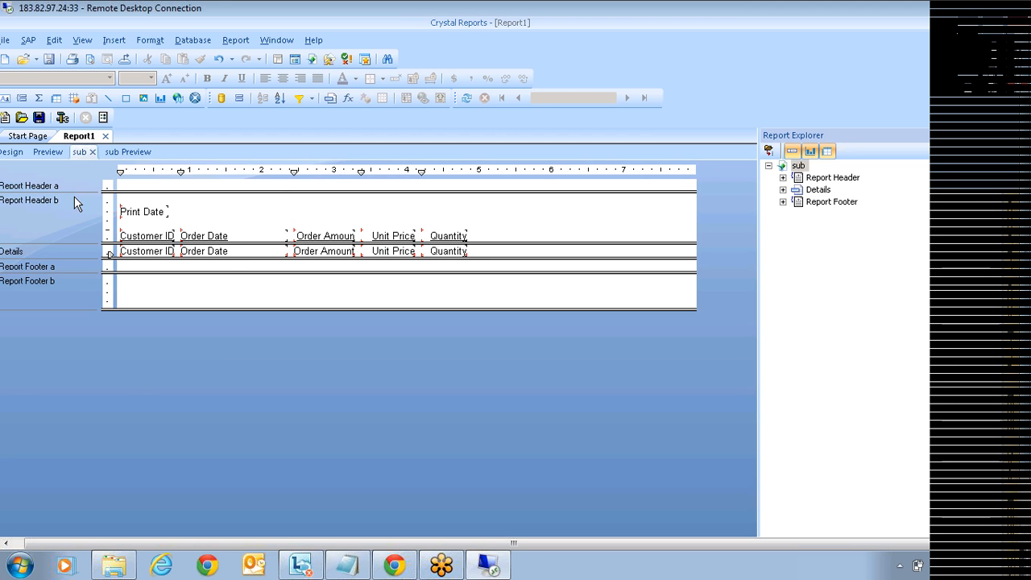
left_click_drag(171, 191, 198, 300)
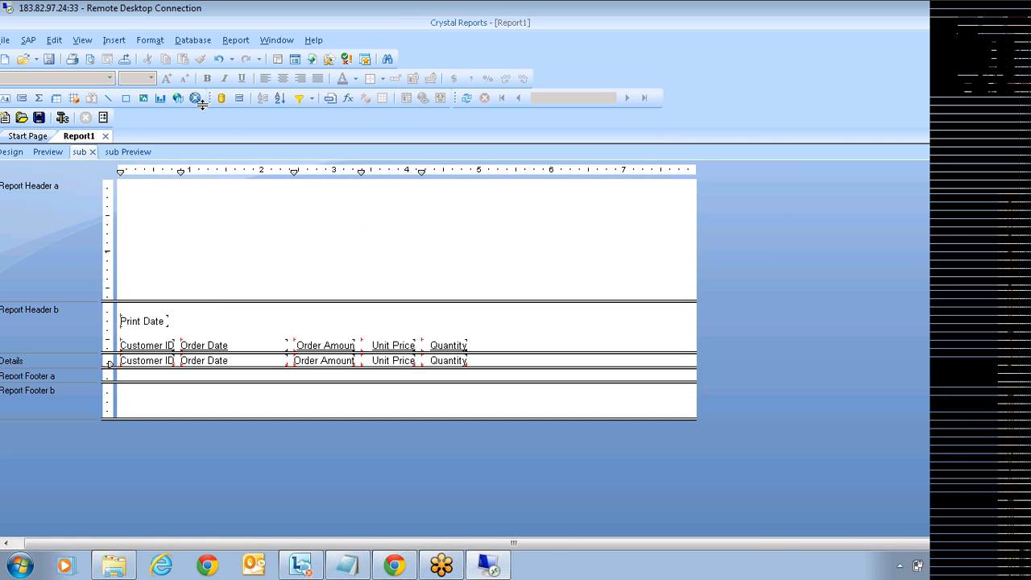
Step: Insert a chart in Report Header a showing Sum of Order Amount on change of Order Date
left_click(114, 40)
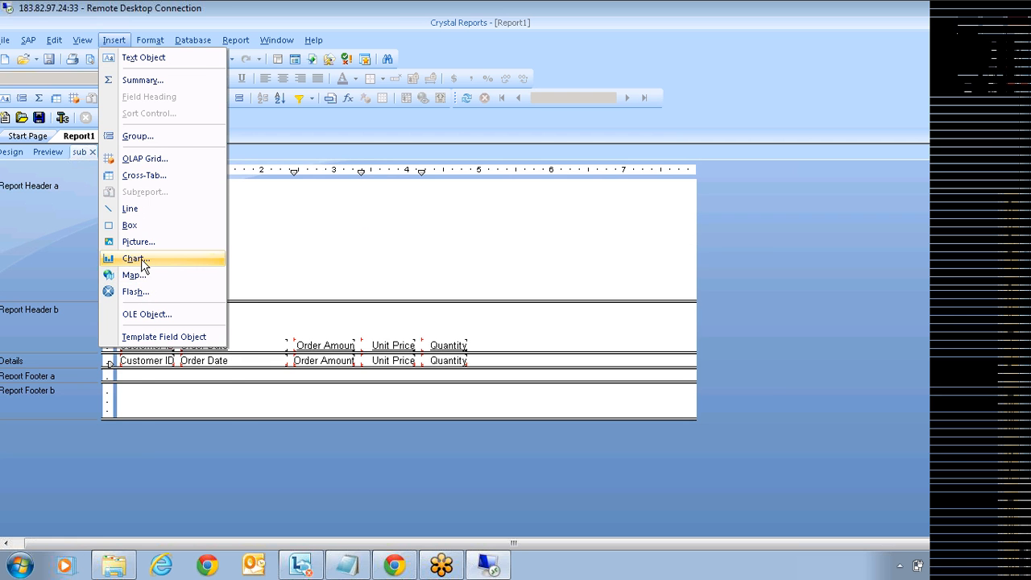
left_click(142, 259)
left_click(200, 204)
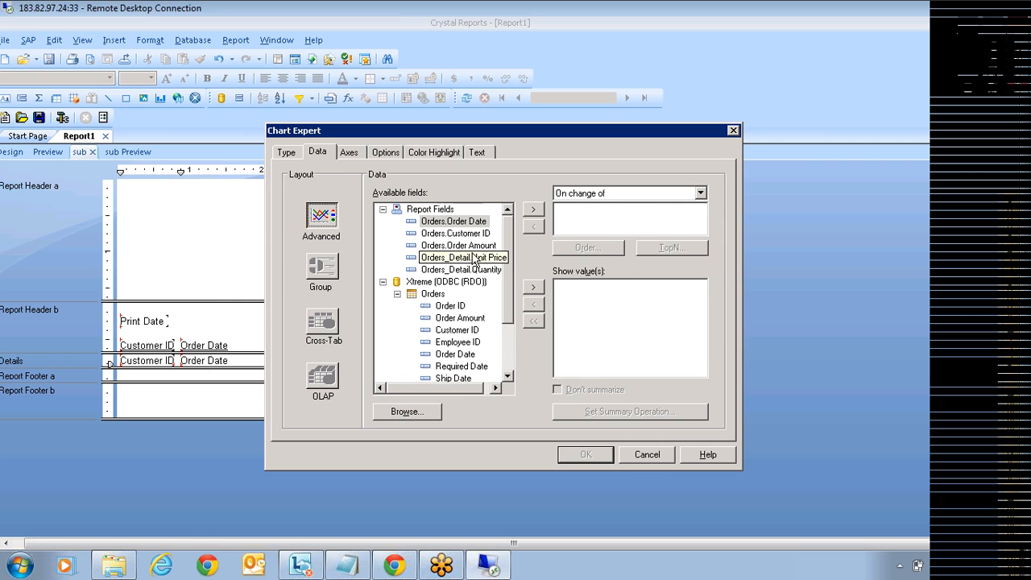
left_click(459, 245)
left_click(533, 288)
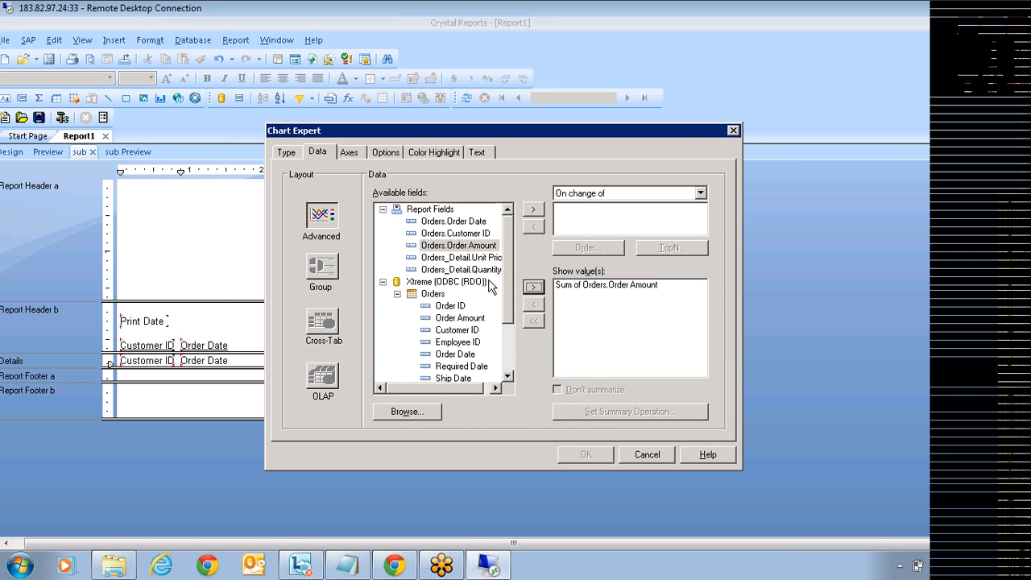
left_click(456, 354)
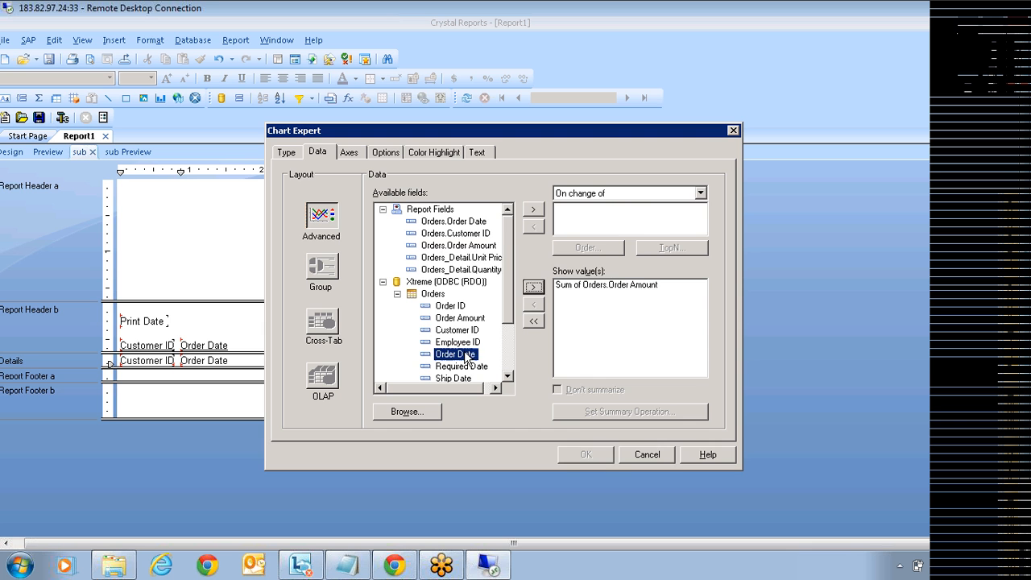
left_click(533, 208)
Step: Set the Order Date grouping interval to each year and finish the chart
left_click(598, 209)
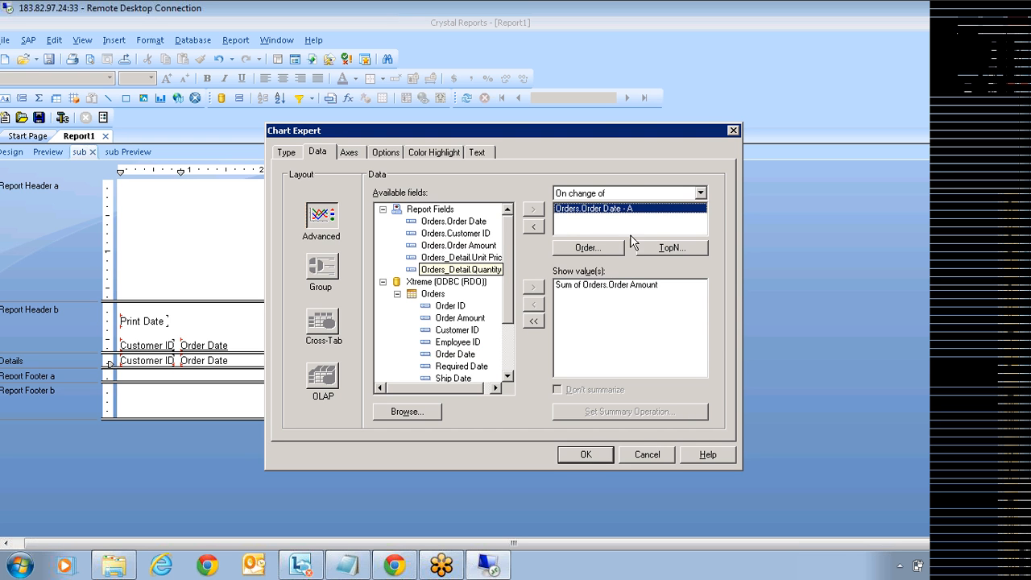
left_click(593, 249)
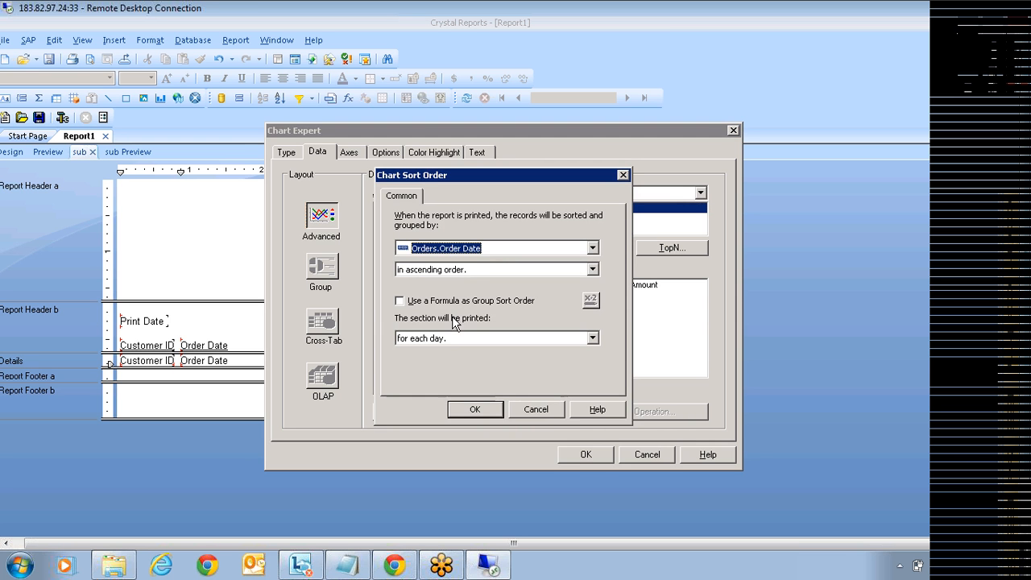
left_click(435, 341)
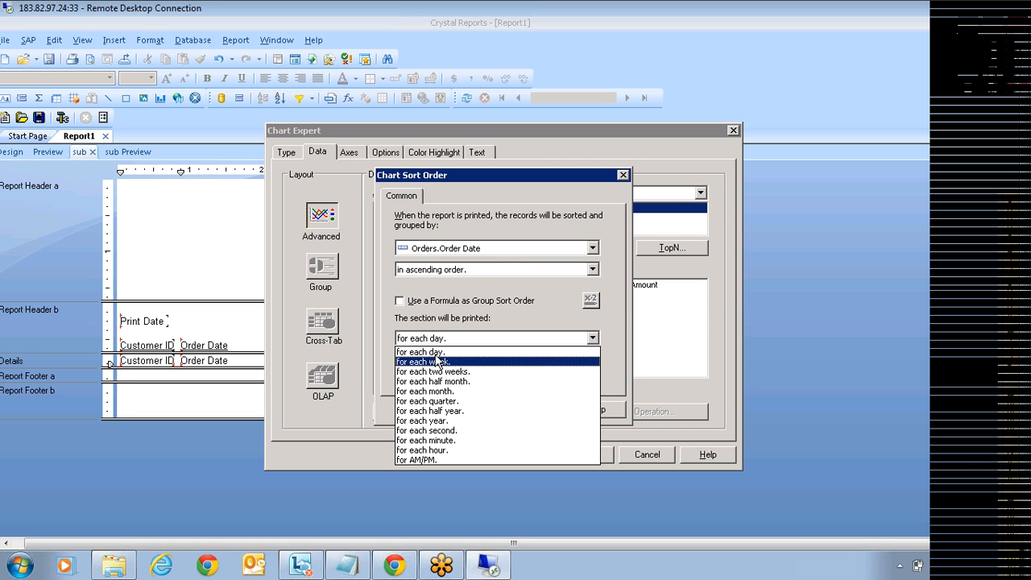
left_click(448, 421)
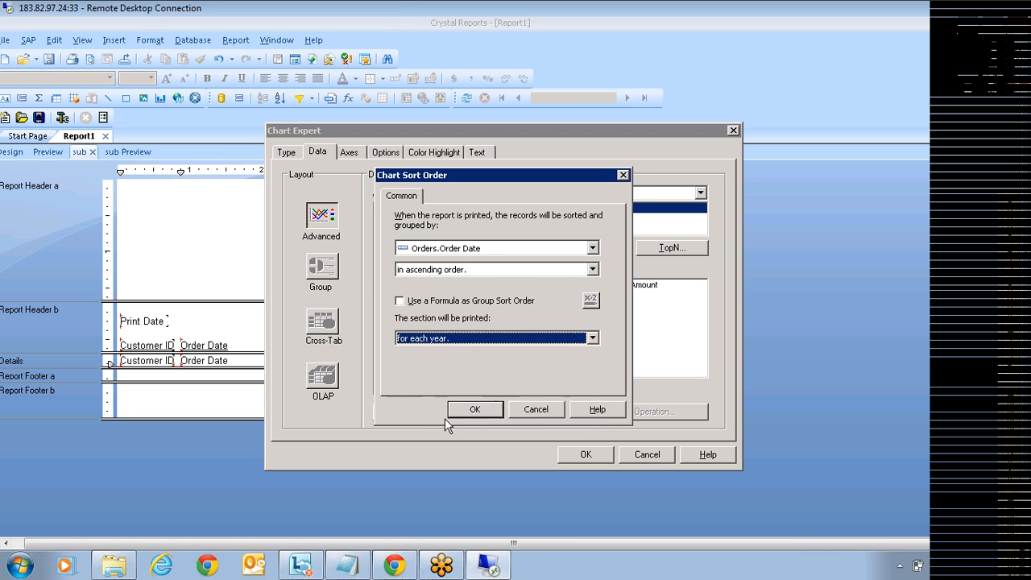
left_click(486, 410)
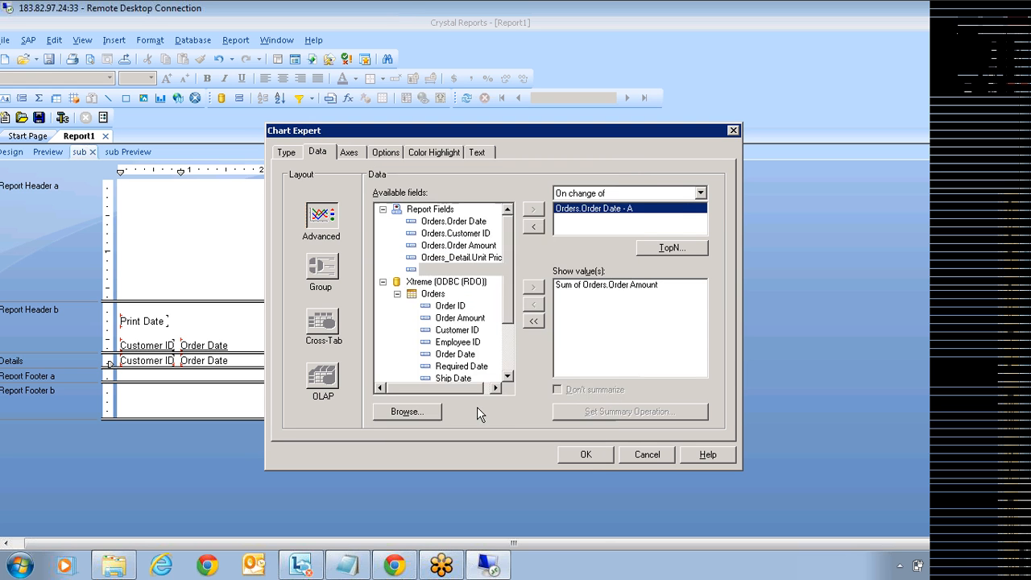
left_click(586, 456)
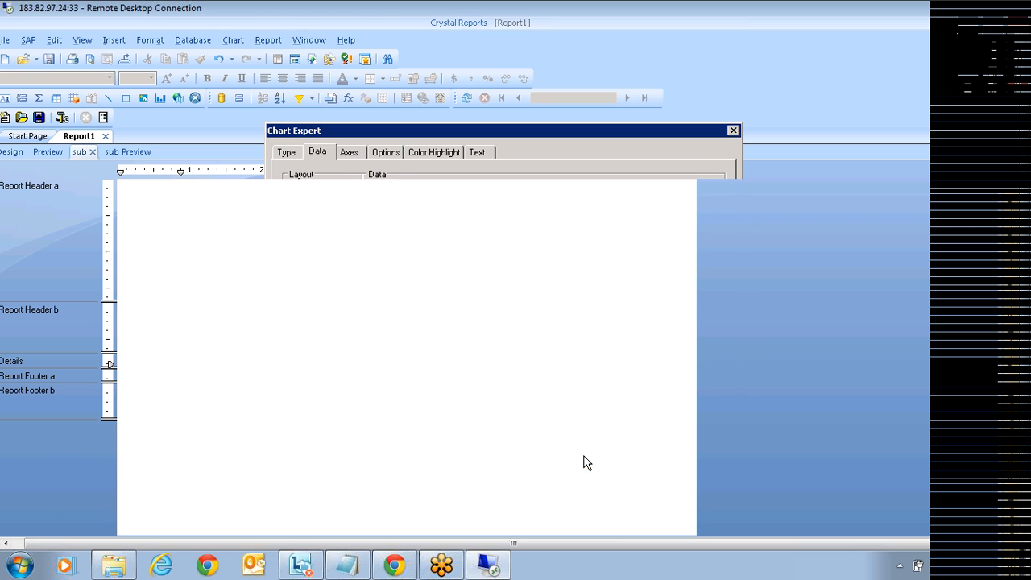
left_click(603, 281)
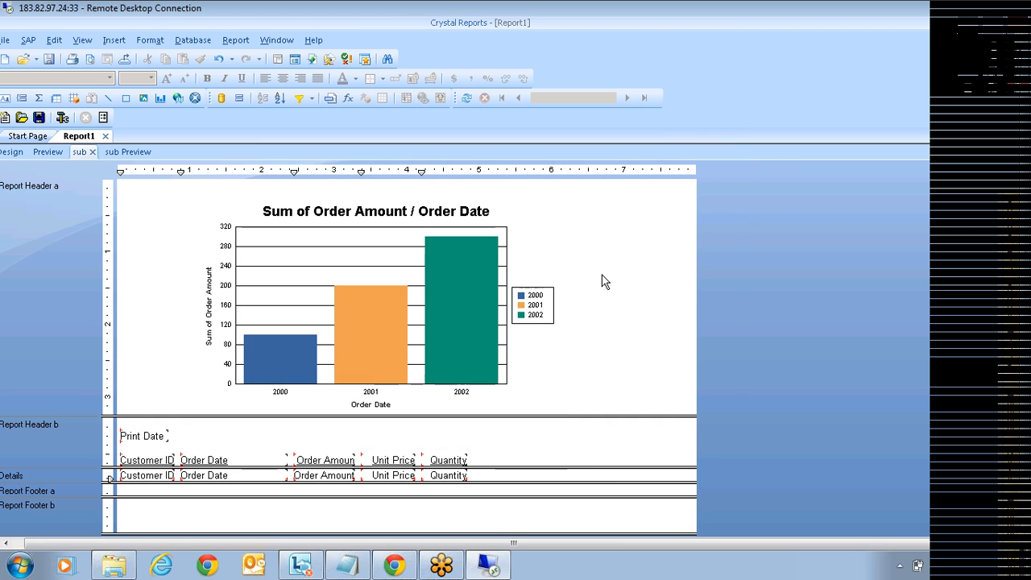
Step: Preview the main report and open Cycles and Sports' on-demand subreport to check the chart
left_click(48, 152)
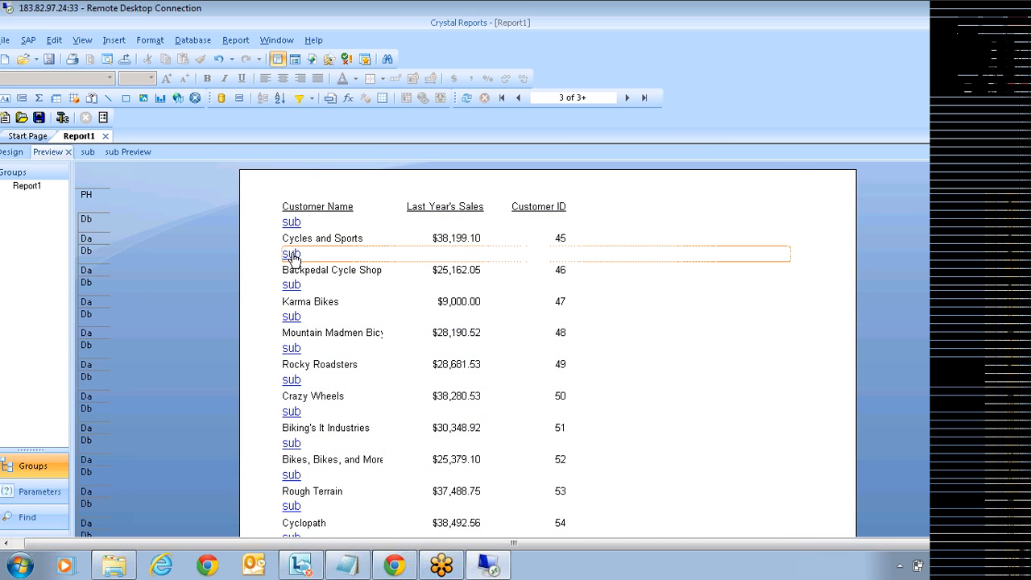
left_click(291, 255)
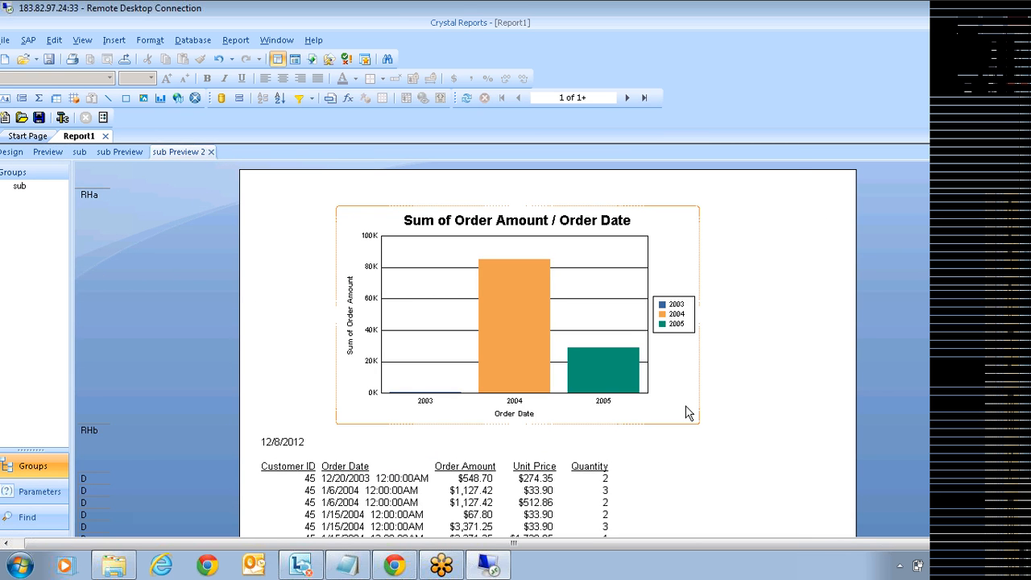
scroll(644, 417, "down", 2)
scroll(580, 427, "down", 2)
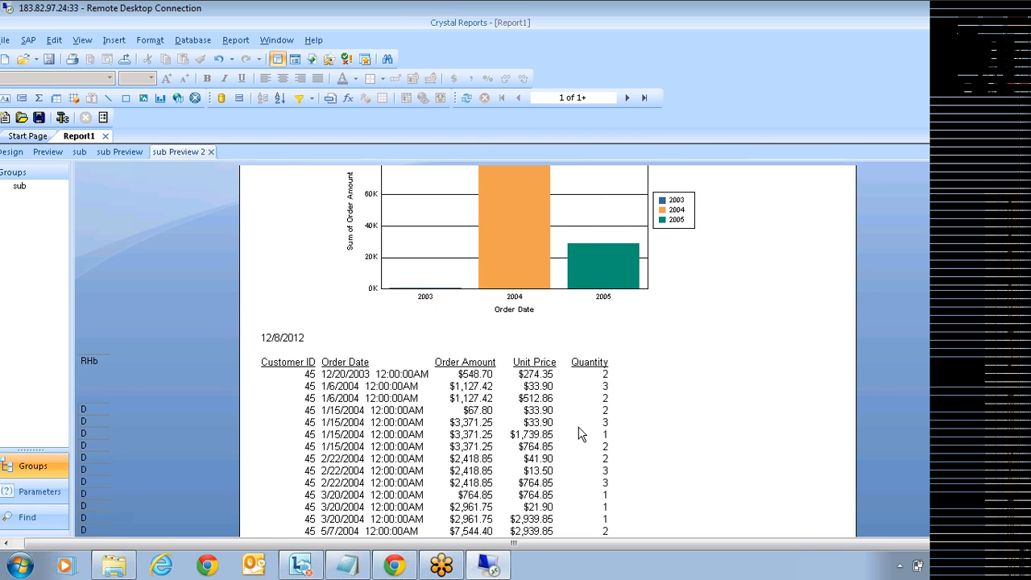
scroll(573, 426, "down", 1)
scroll(688, 392, "down", 2)
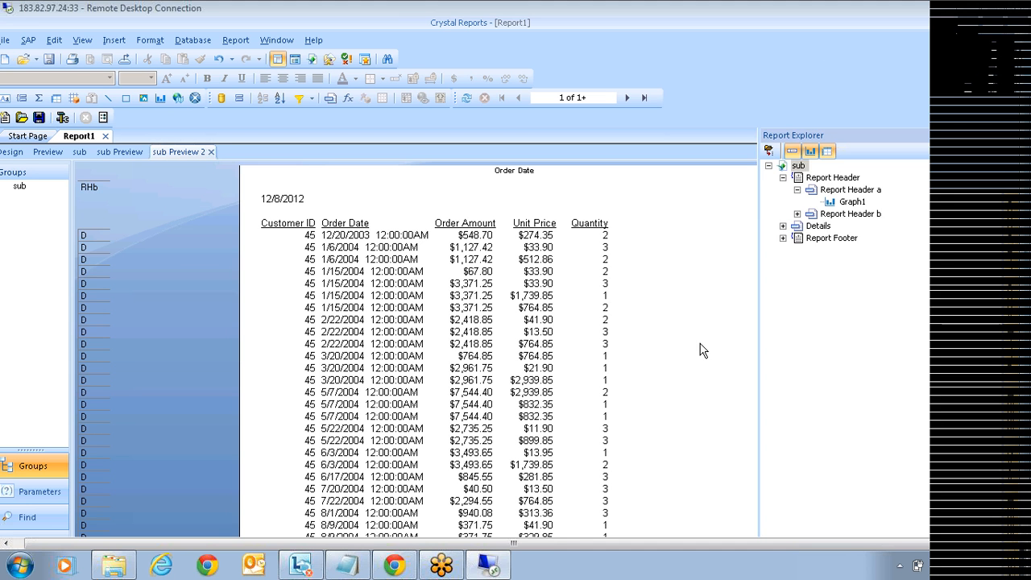
key("ctrl+alt+r")
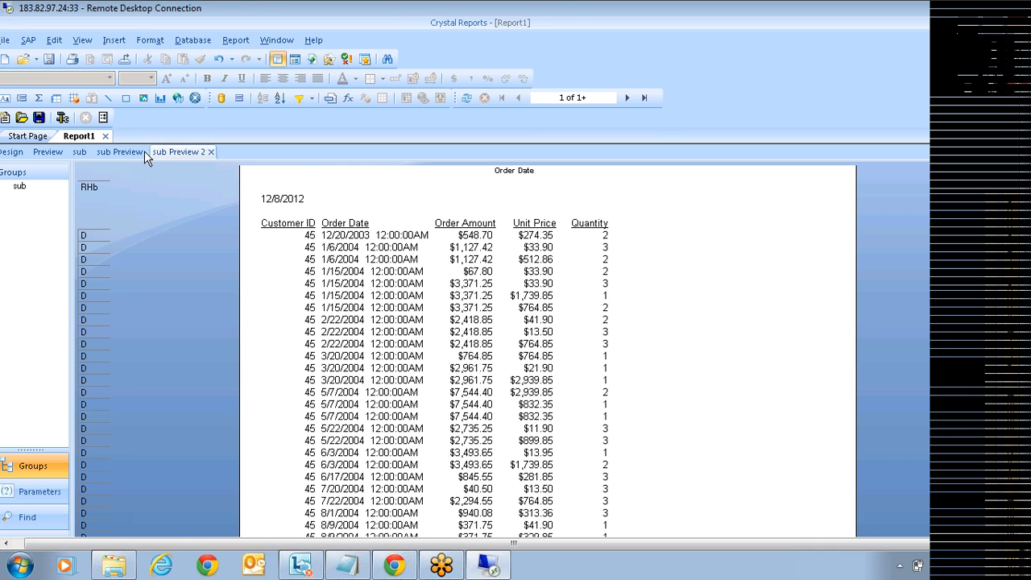
Step: Close both subreport preview tabs and go back to Report1's main preview
left_click(212, 153)
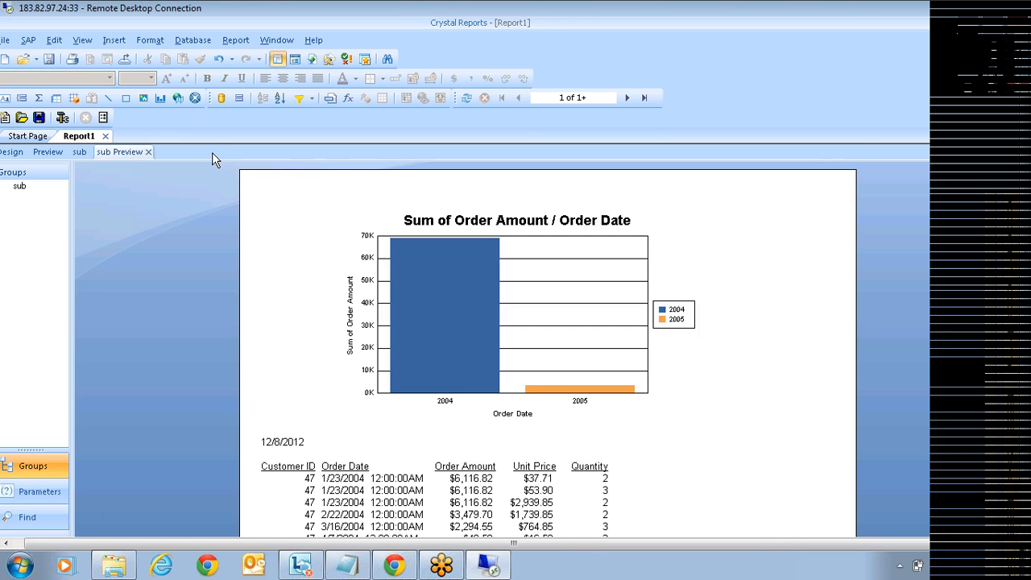
left_click(147, 152)
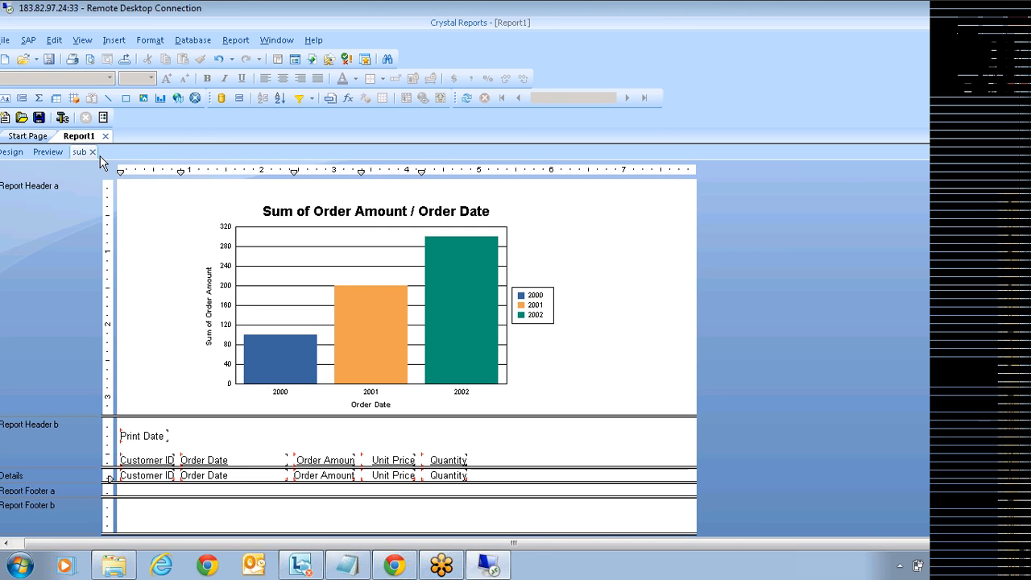
left_click(14, 153)
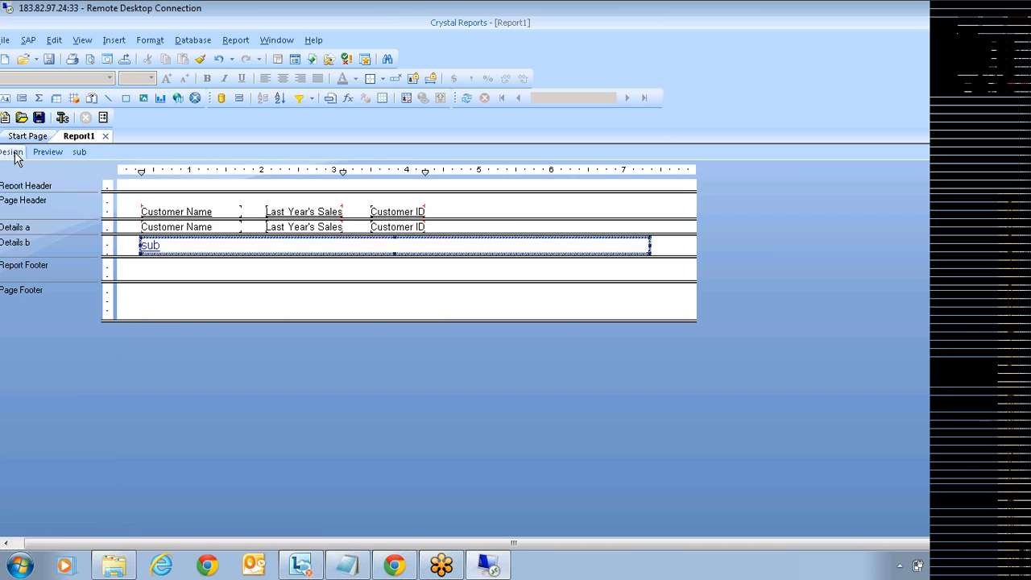
left_click(48, 152)
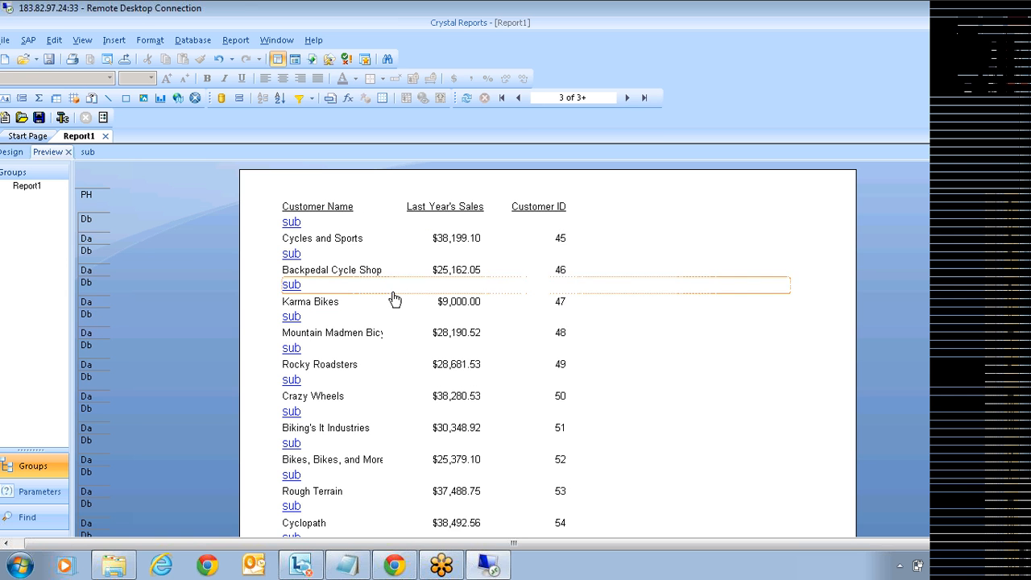
Step: Set the on-demand subreport caption formula to totext({Customer.Customer ID})
left_click(328, 314)
right_click(329, 315)
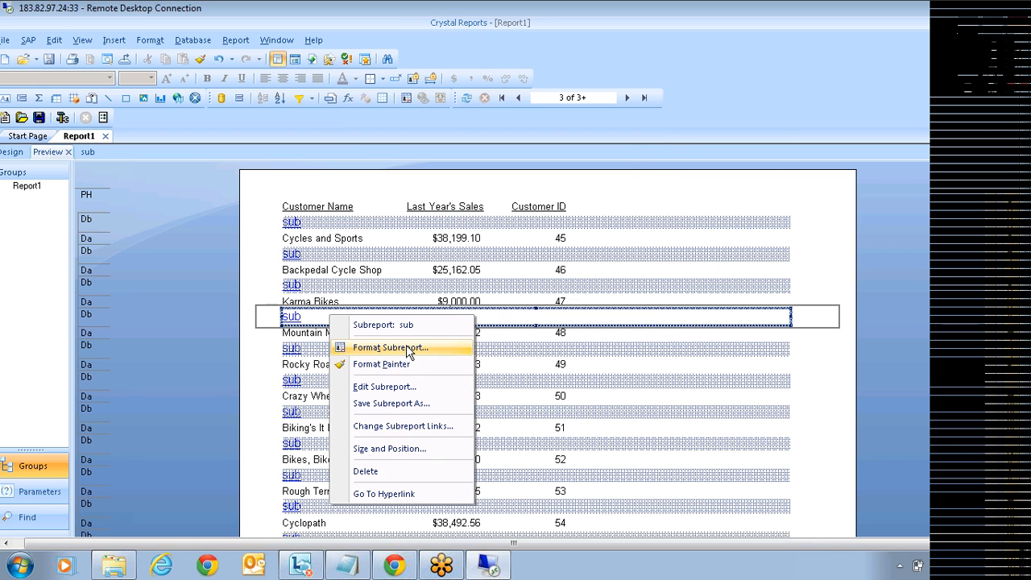
left_click(406, 346)
left_click(475, 123)
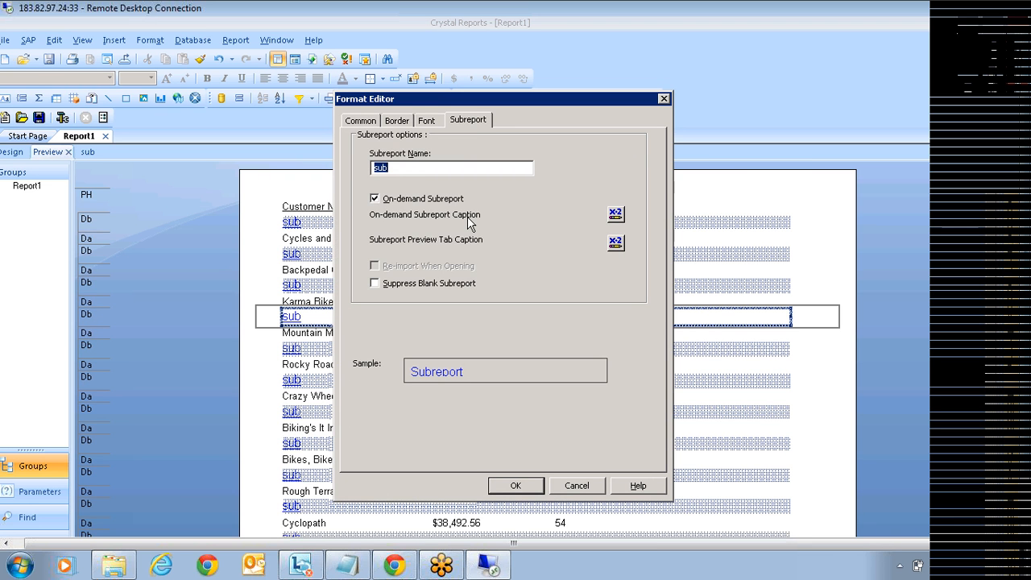
left_click(615, 213)
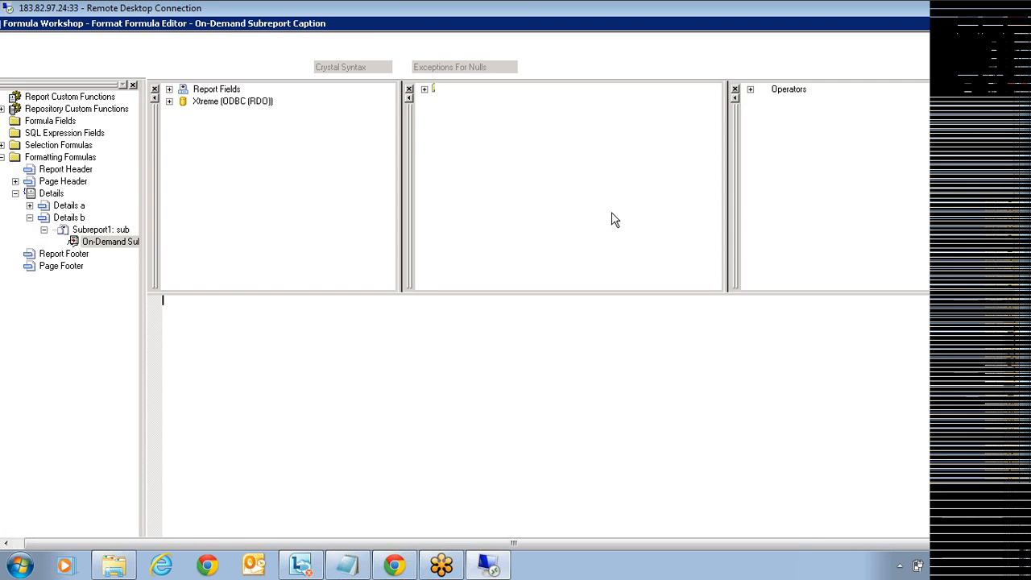
type("to")
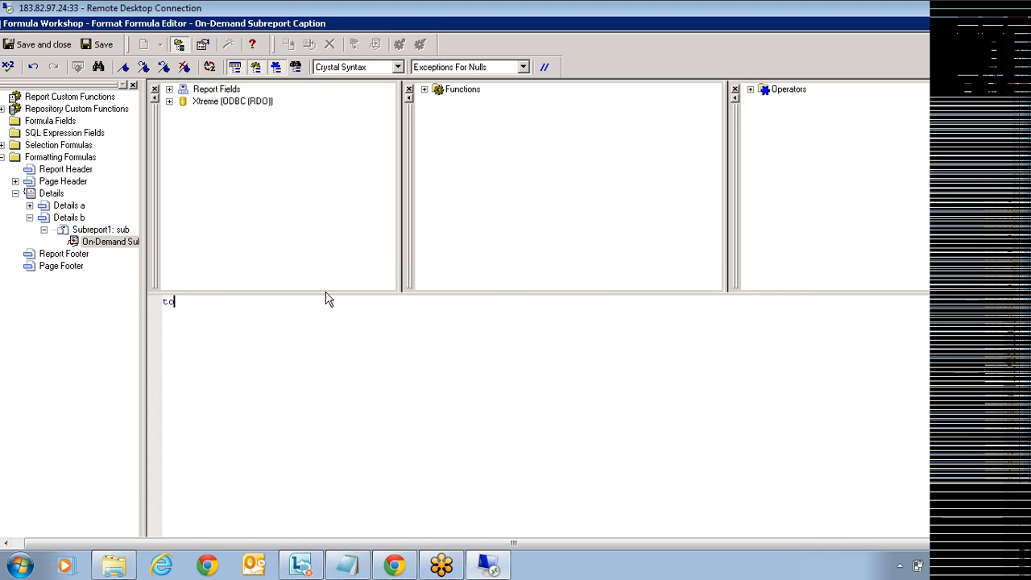
type("text()")
key("Left")
left_click(169, 90)
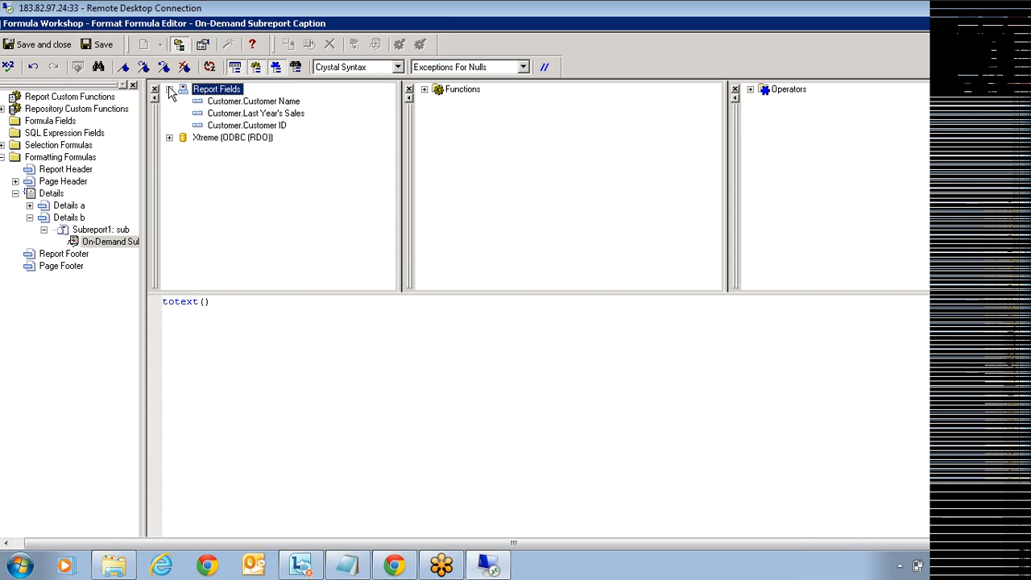
double_click(262, 126)
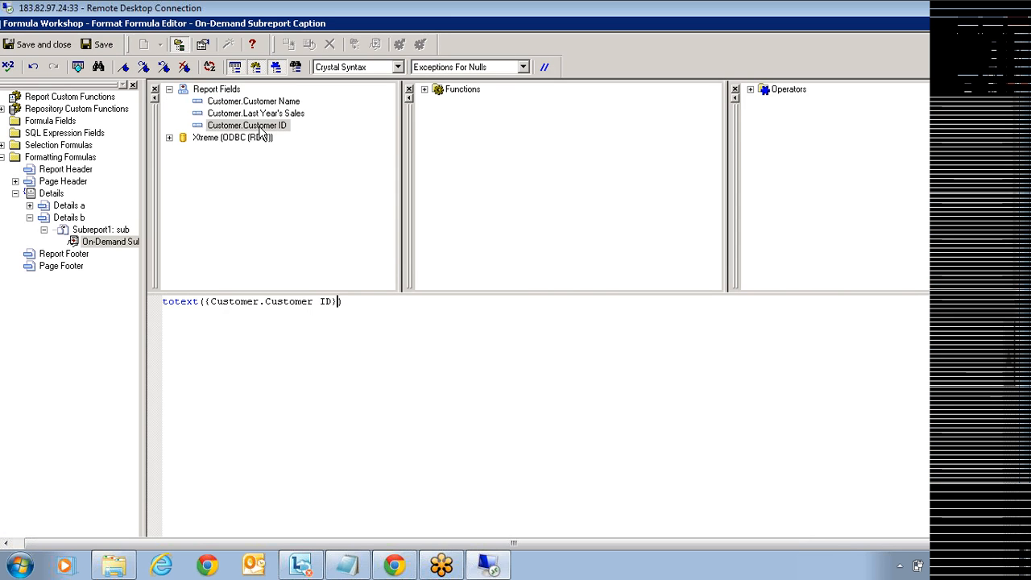
left_click(30, 50)
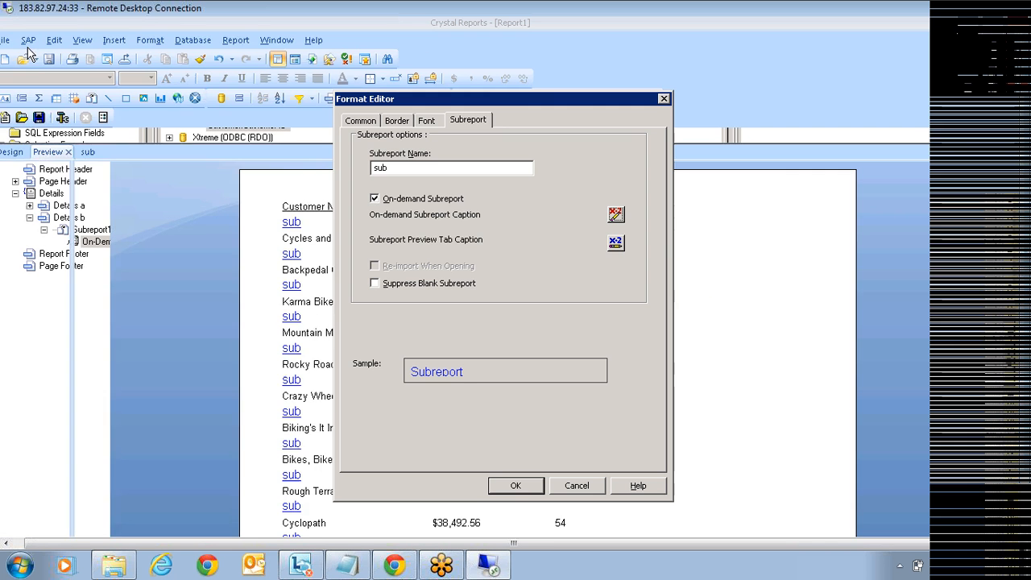
left_click(522, 487)
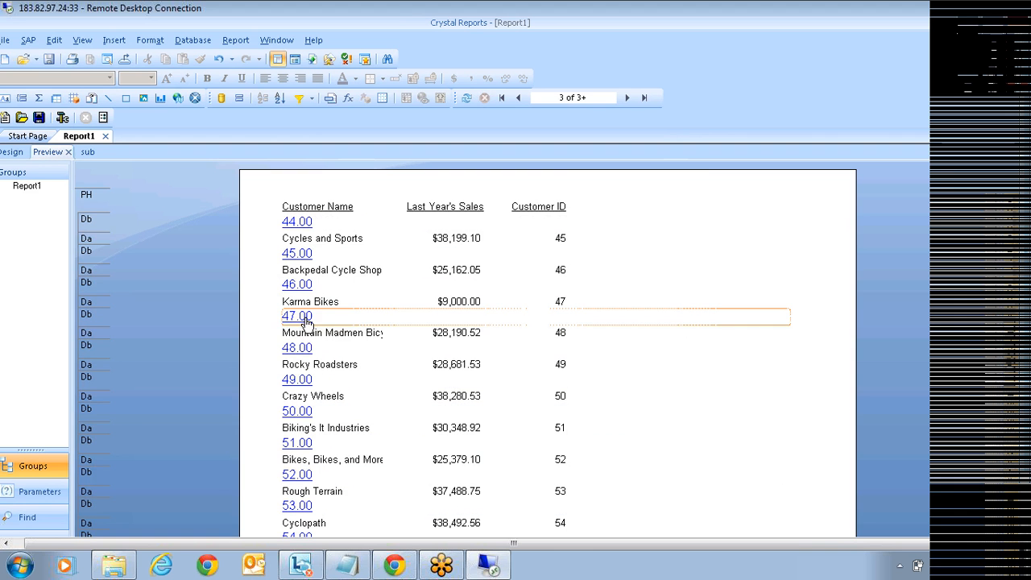
Step: Open customer 47's subreport, close it, and return to the main report design
left_click(417, 322)
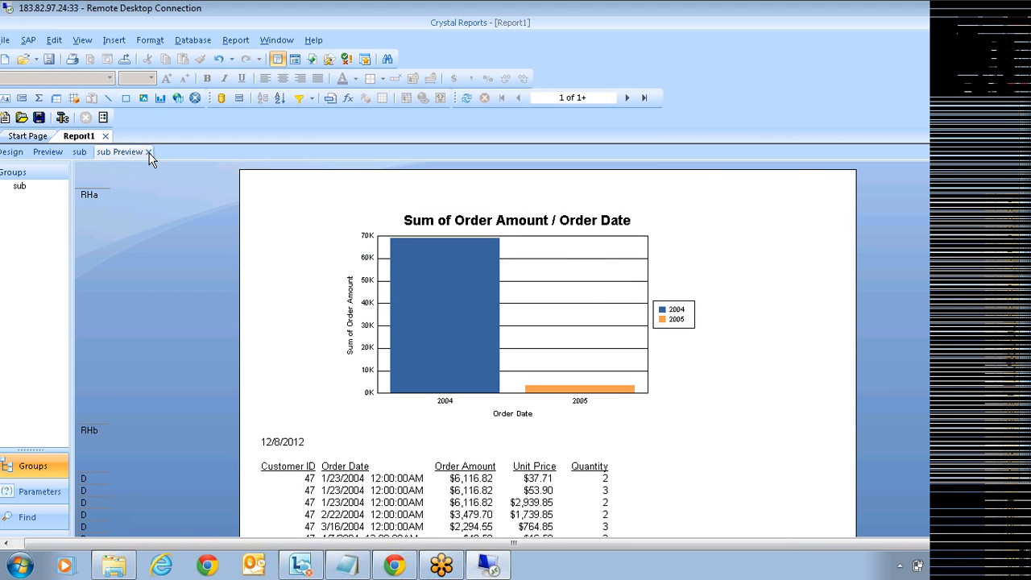
left_click(148, 153)
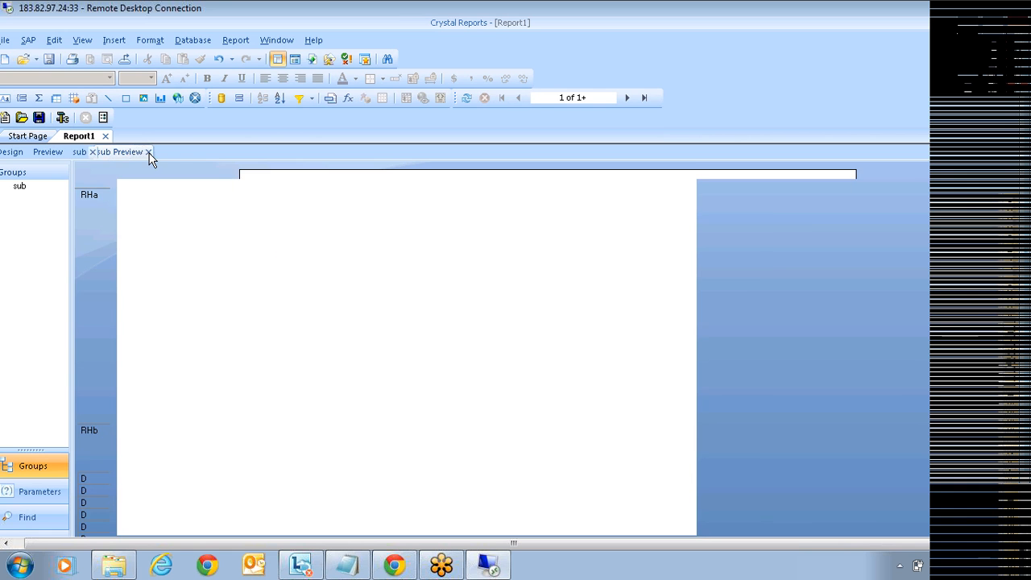
left_click(14, 152)
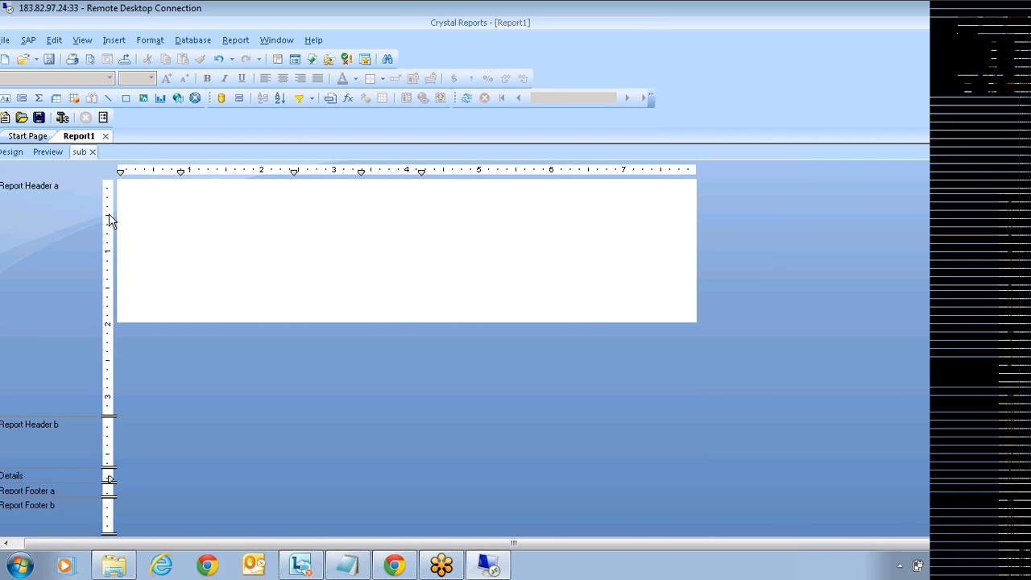
Step: Set the Subreport Preview Tab Caption formula to totext({Customer.Customer ID})
right_click(234, 250)
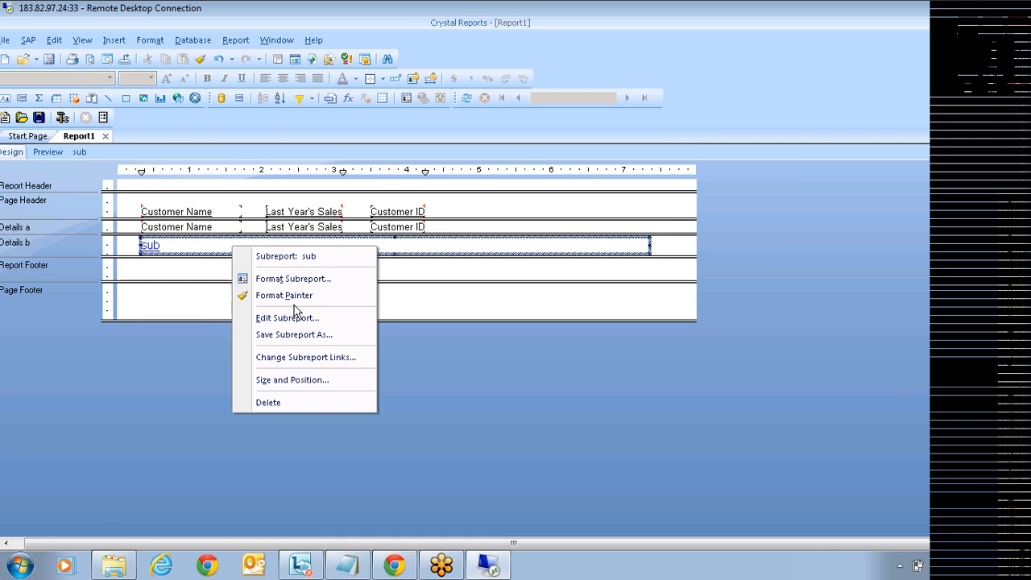
left_click(301, 279)
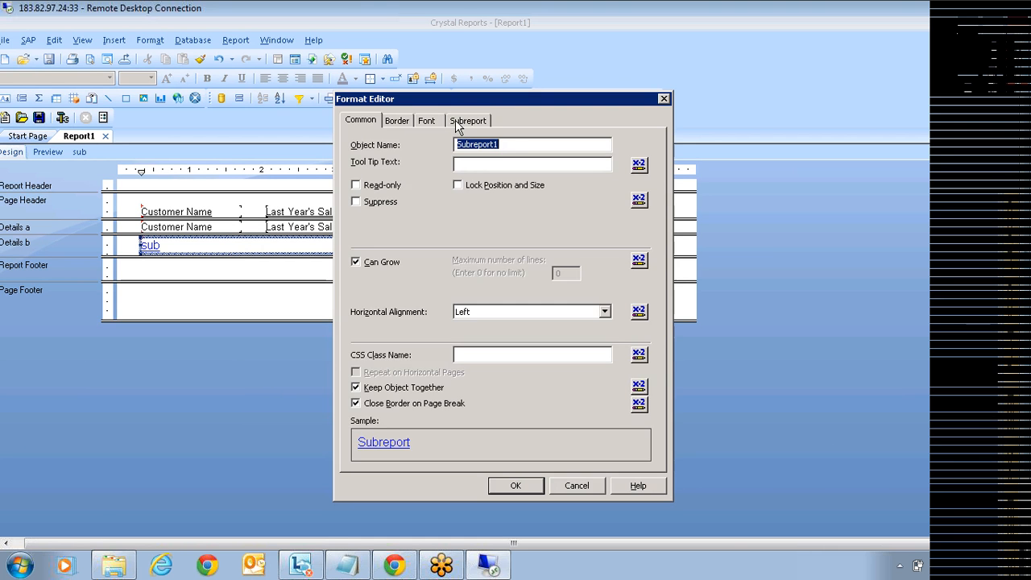
left_click(455, 120)
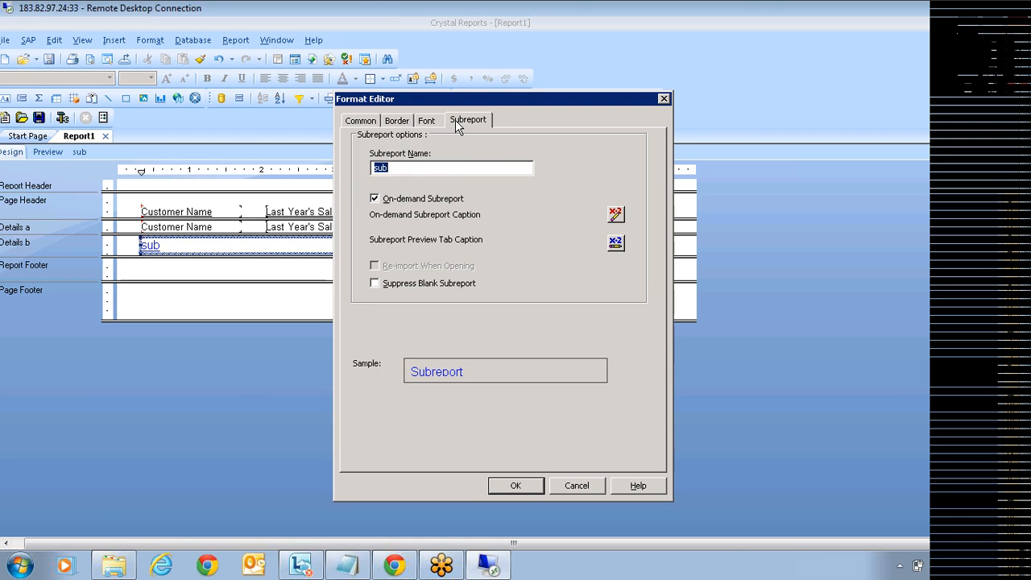
left_click(615, 242)
type("totex")
type("t(")
key("BackSpace")
type("(")
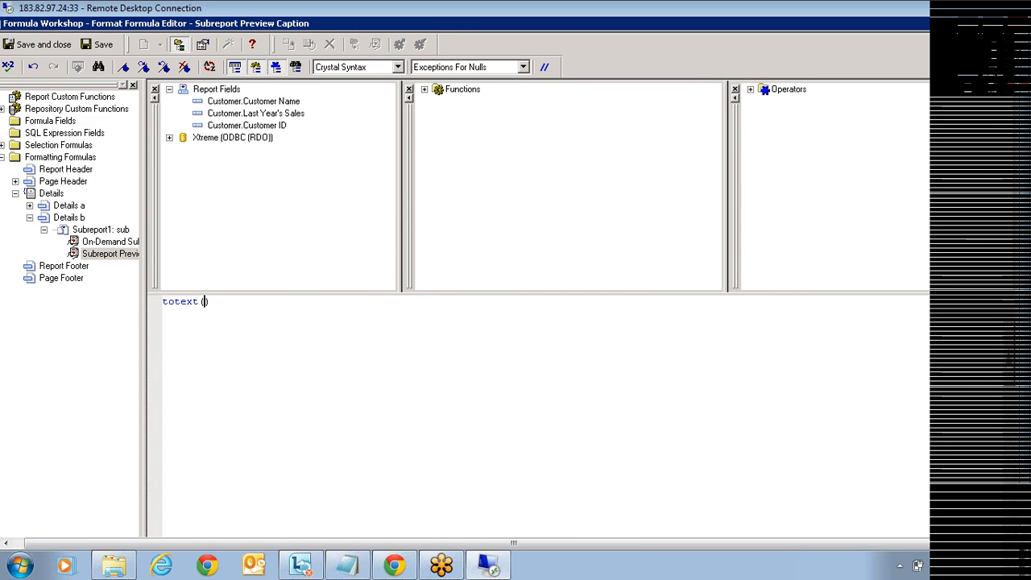
double_click(256, 127)
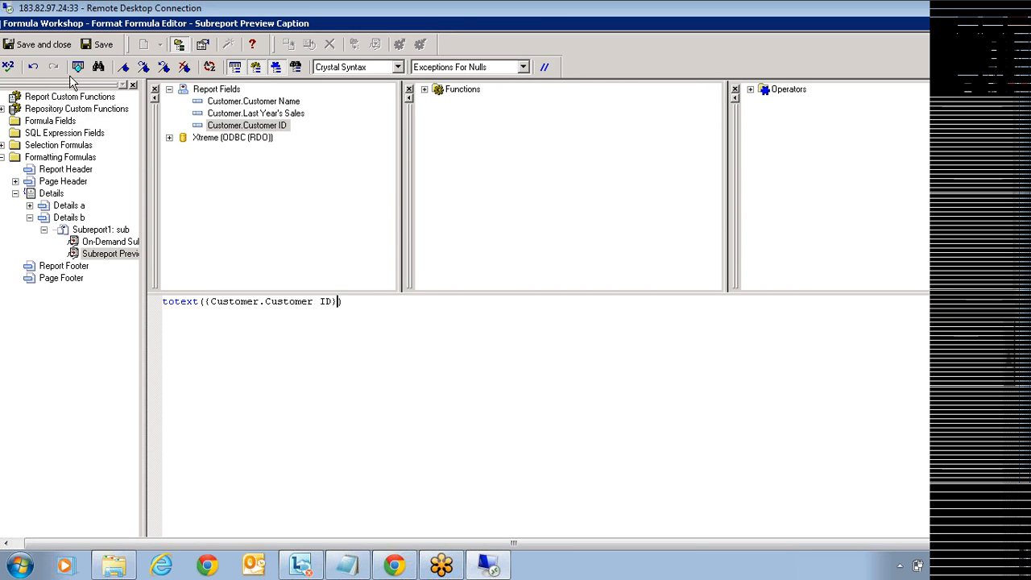
left_click(50, 51)
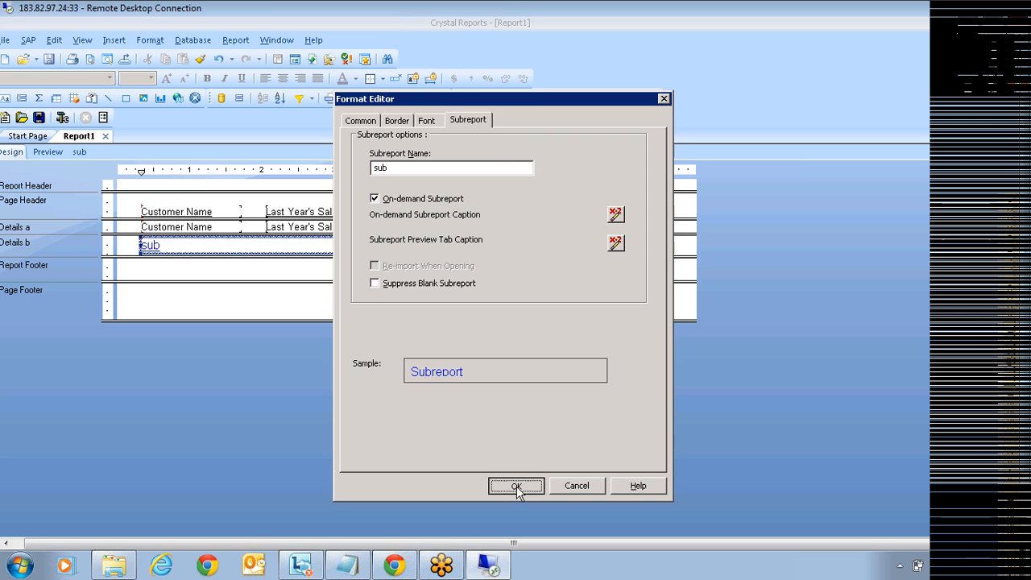
left_click(515, 486)
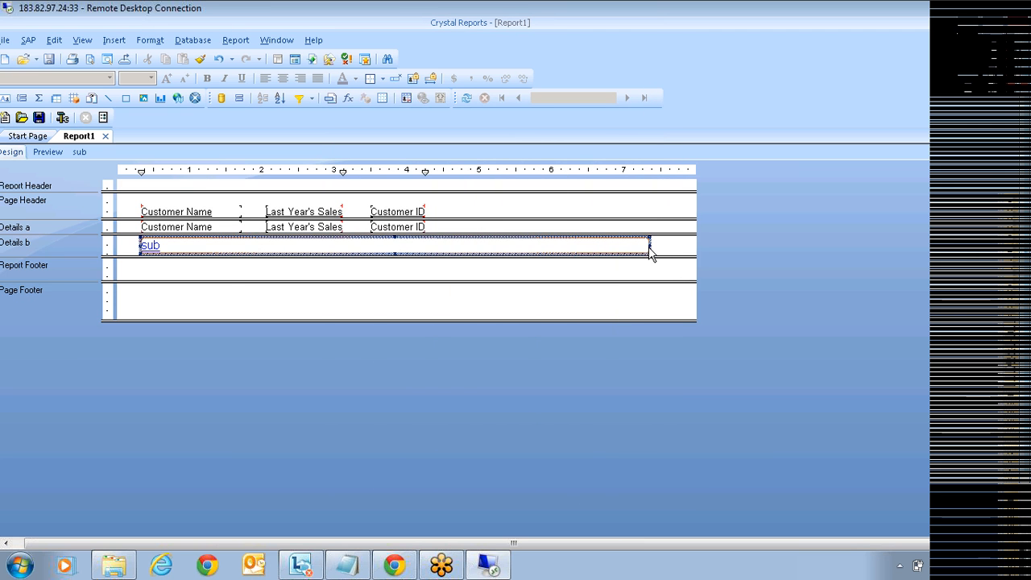
Step: Narrow the subreport object and delete the Customer ID field from Details a
left_click_drag(649, 245, 193, 248)
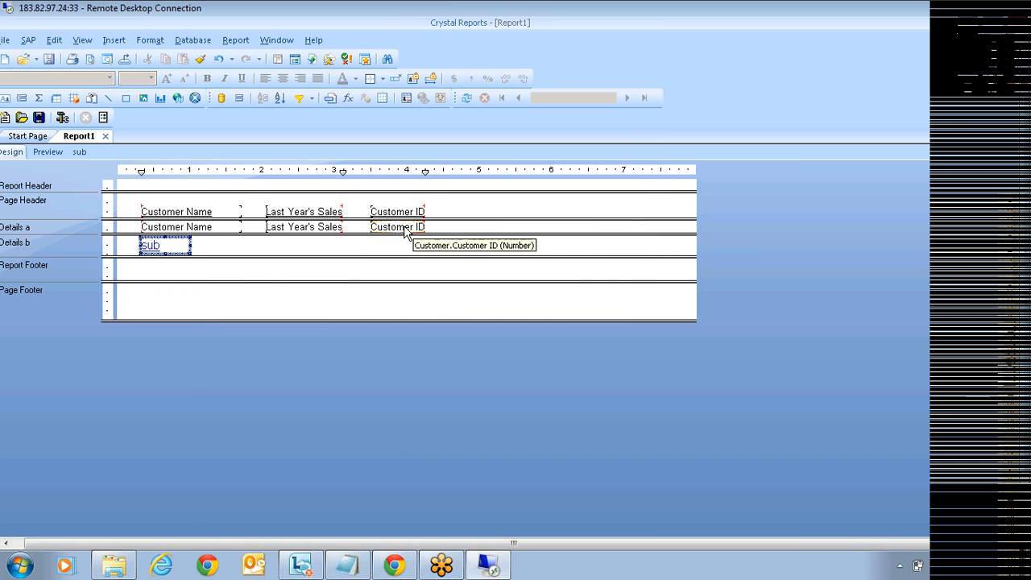
left_click(403, 227)
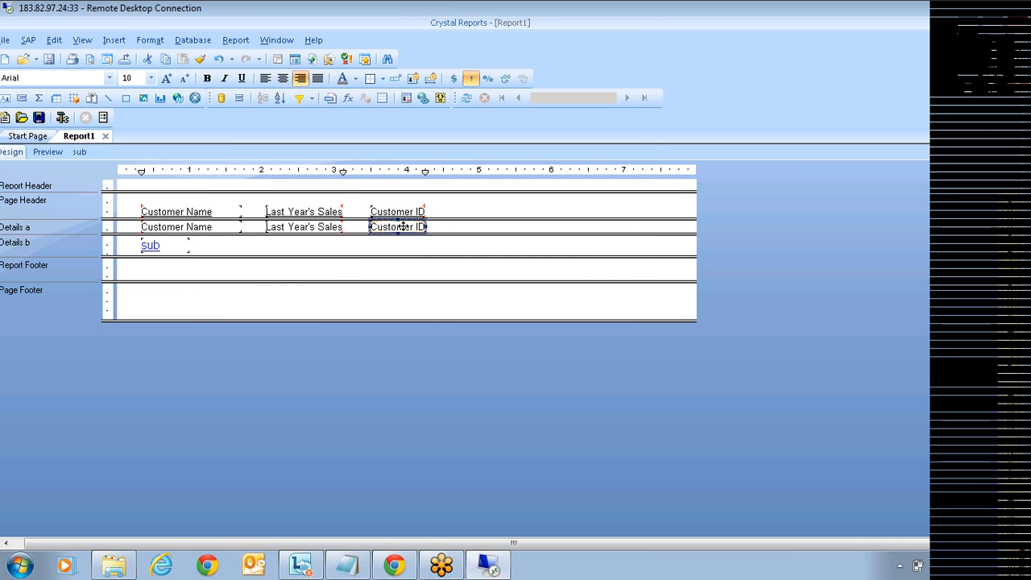
key("Delete")
Step: Move the subreport beside Last Year's Sales in Details a and delete the empty Details b section
left_click(167, 251)
left_click_drag(239, 253, 384, 227)
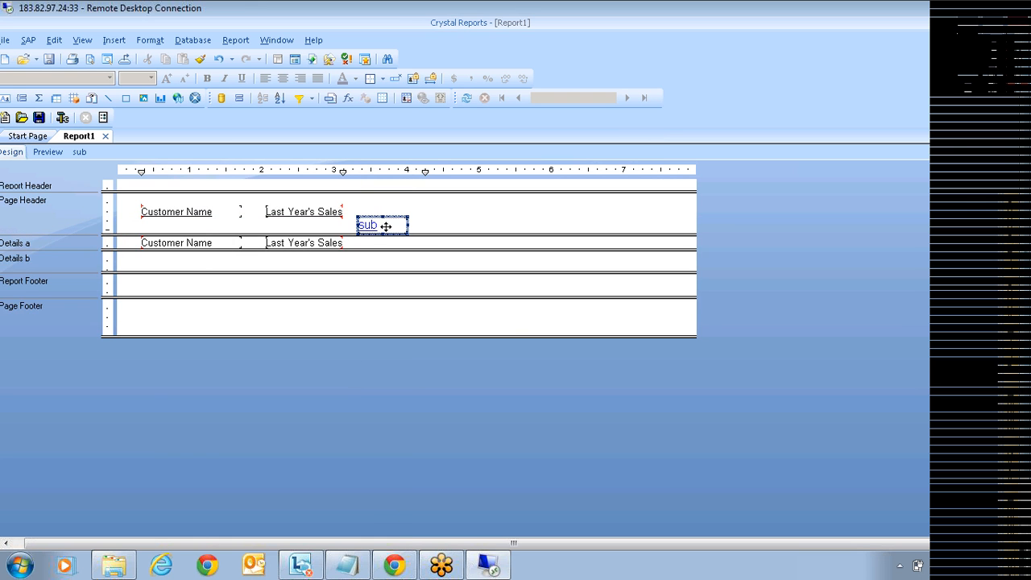
key("ctrl+z")
left_click_drag(166, 244, 373, 228)
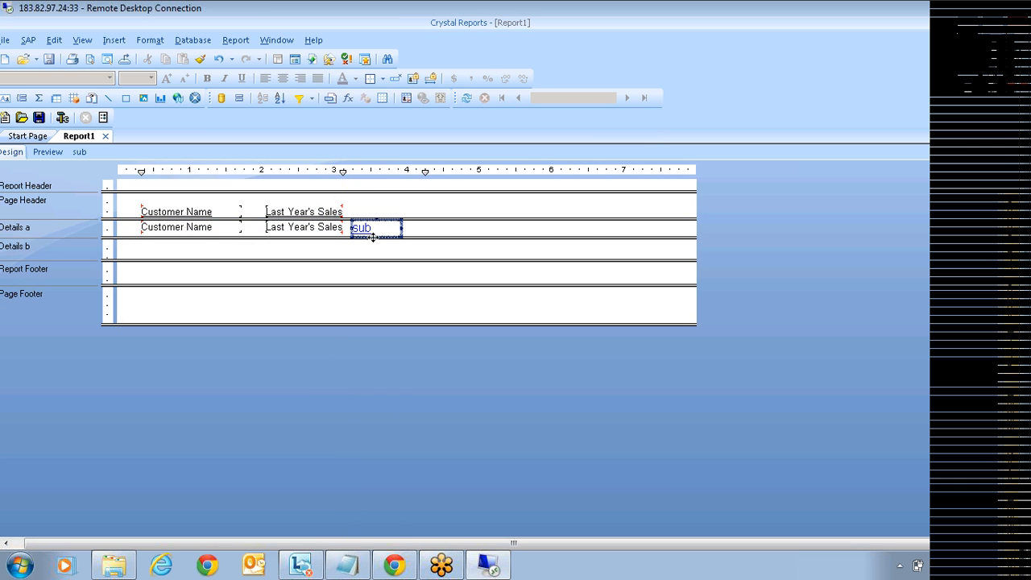
right_click(77, 252)
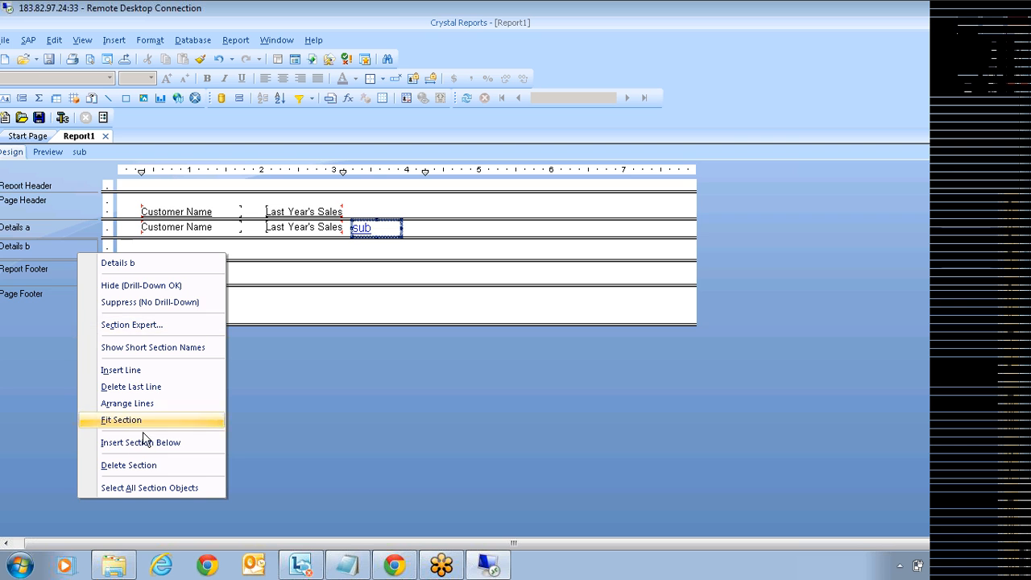
left_click(125, 466)
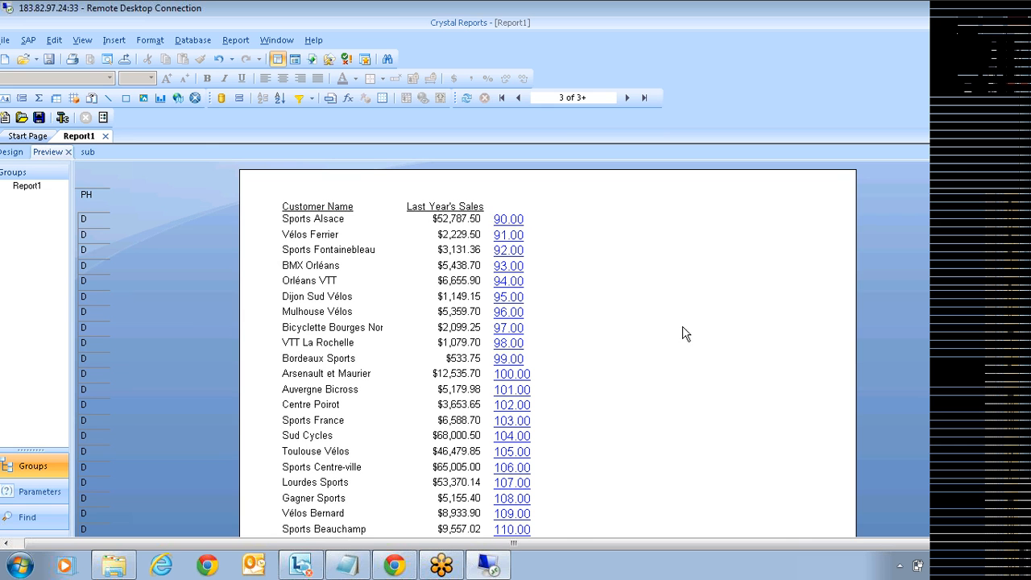
Step: Inspect the order drill-downs for customers 95 and 103, then return to the main preview
left_click(507, 298)
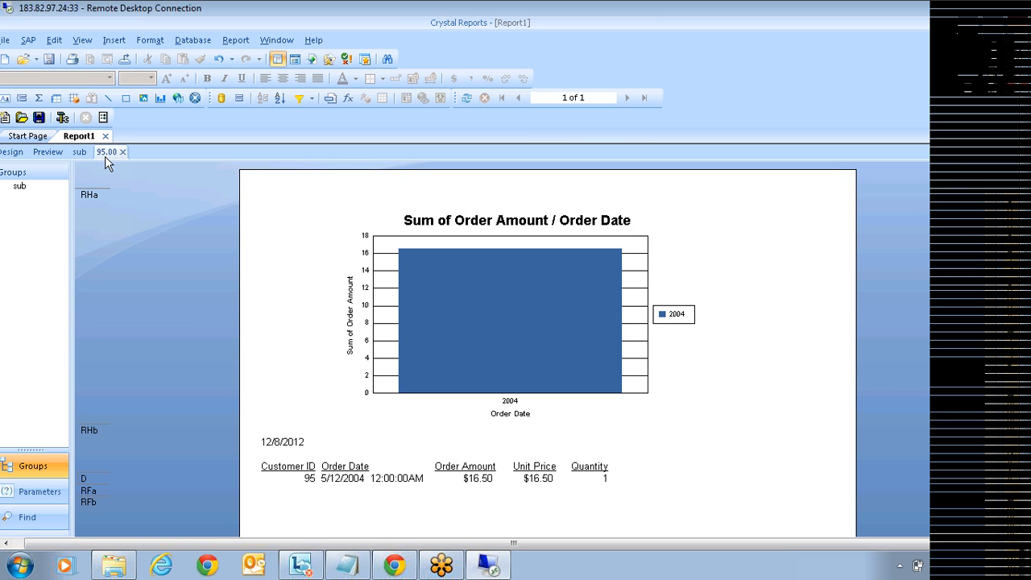
scroll(431, 451, "down", 3)
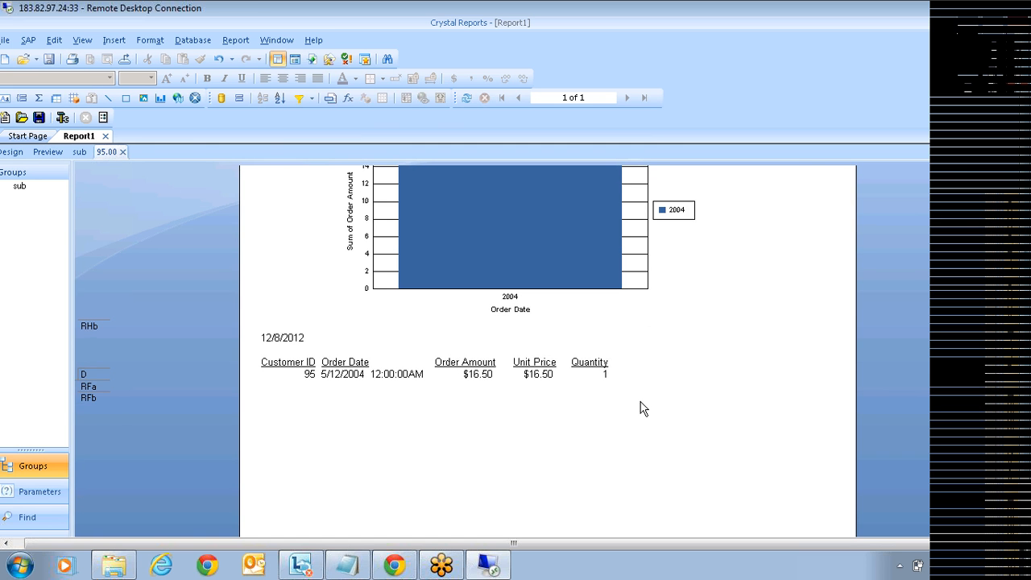
left_click(123, 152)
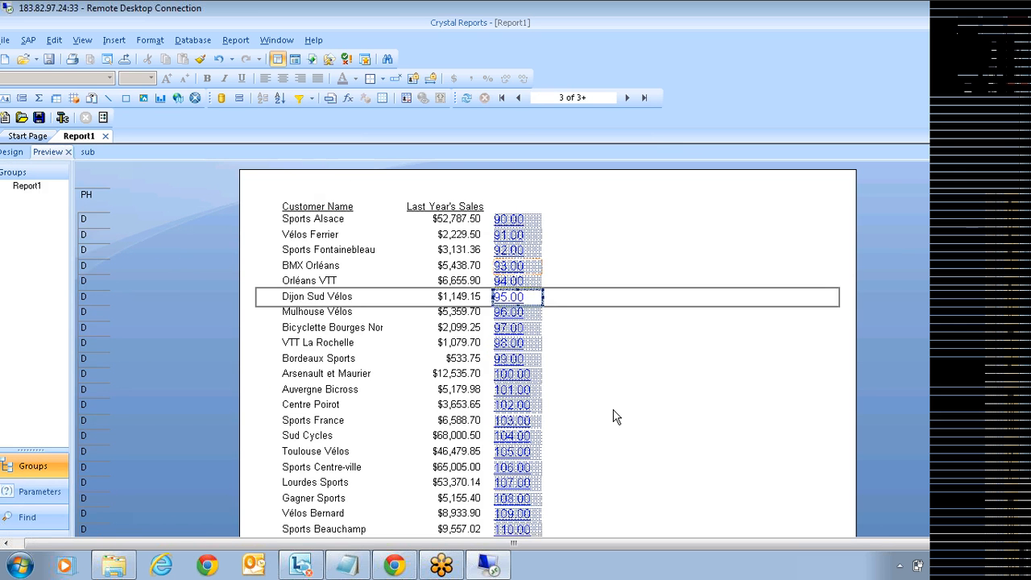
left_click(520, 421)
double_click(520, 421)
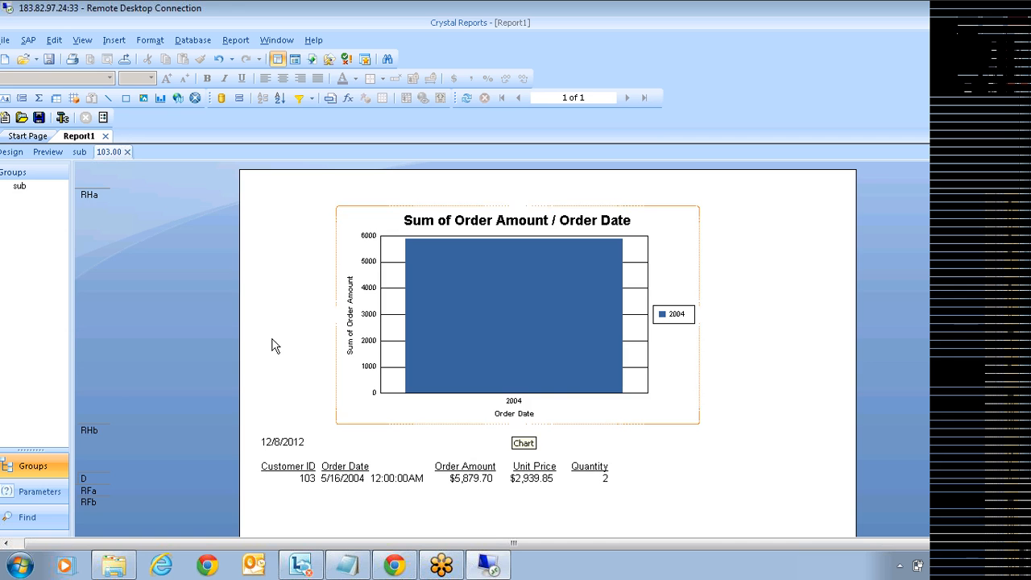
left_click(126, 151)
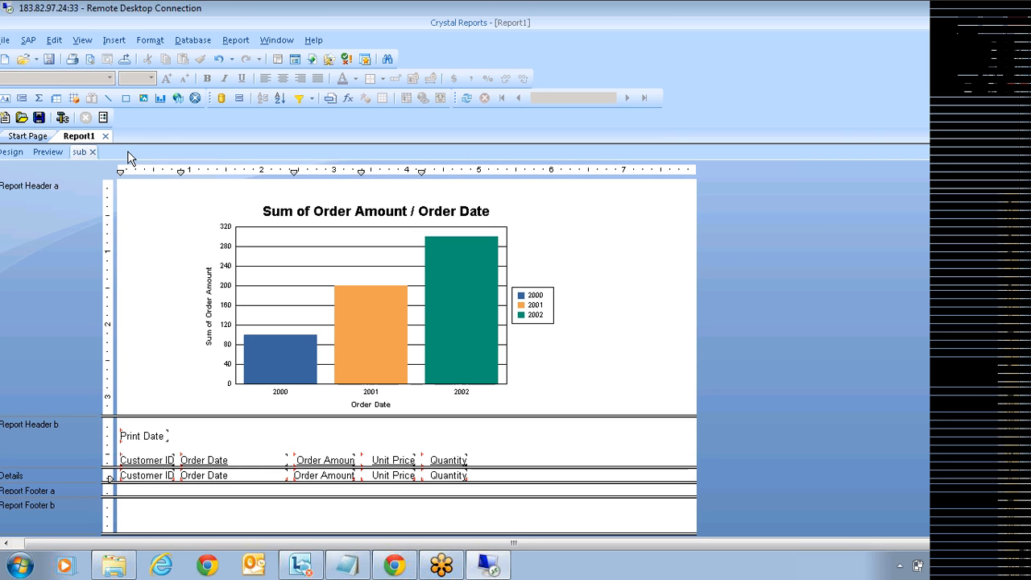
left_click(52, 152)
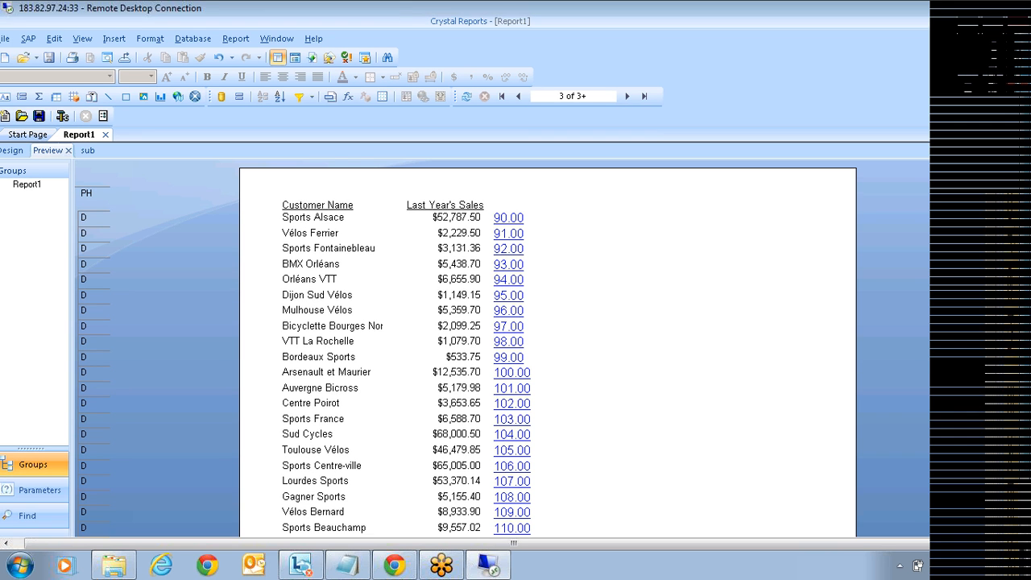
Step: Reveal the Field Explorer listing Database, Formula, Parameter and Running Total fields
mouse_move(1007, 153)
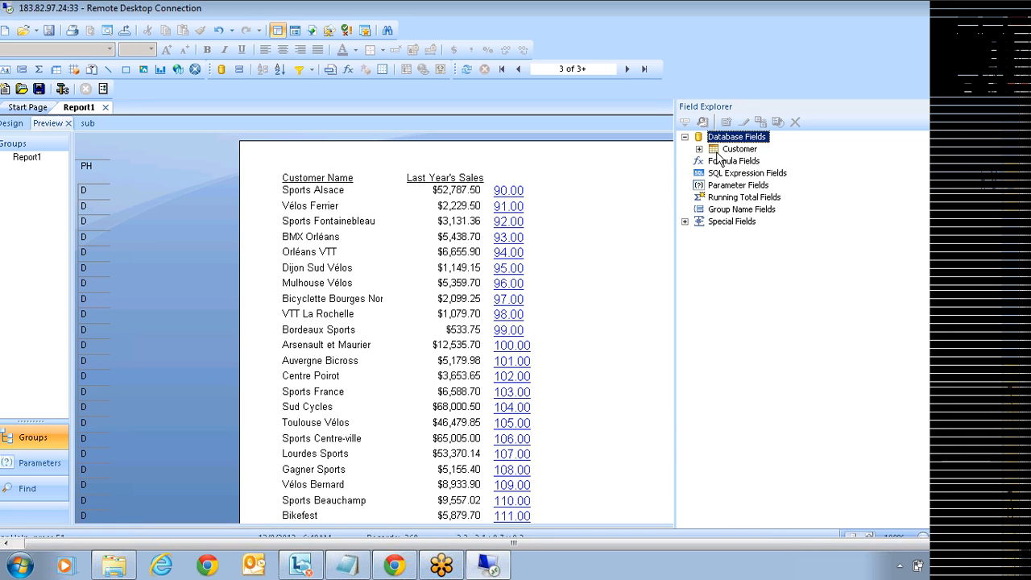
Step: In the Database Expert, browse eFashin_SQL > eFashion > dbo and add Calendar_year_lookup
right_click(742, 137)
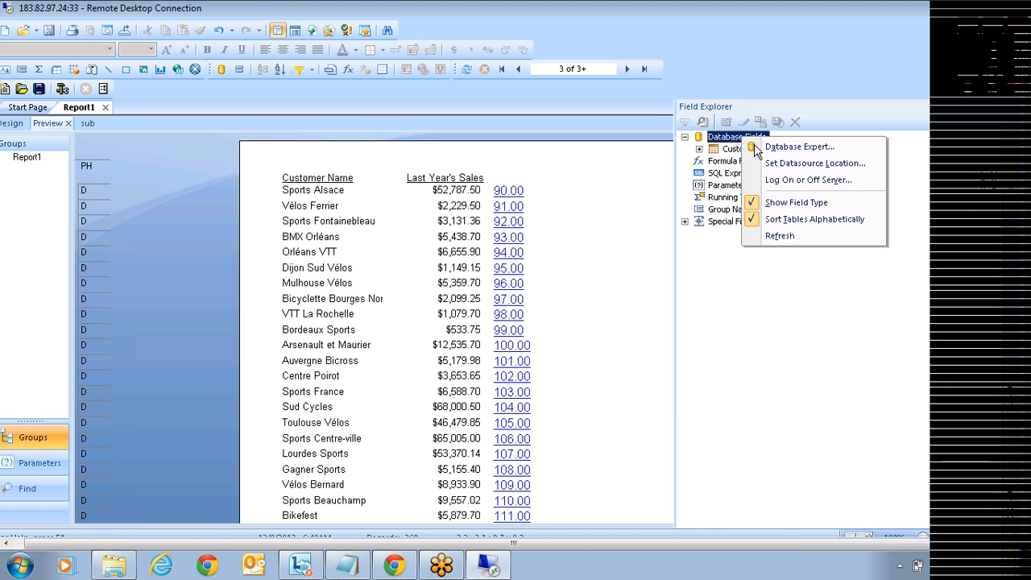
left_click(814, 149)
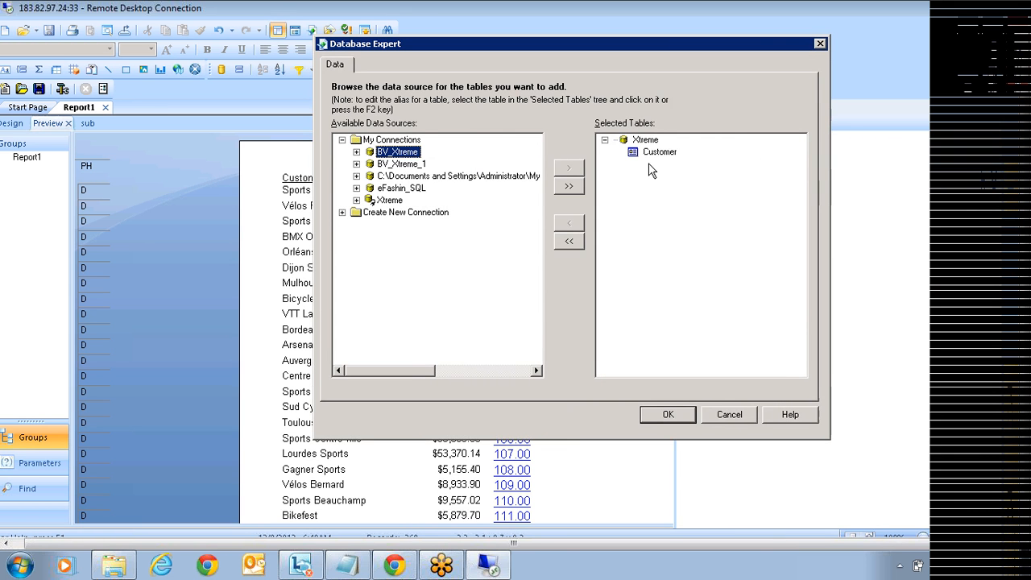
left_click(356, 188)
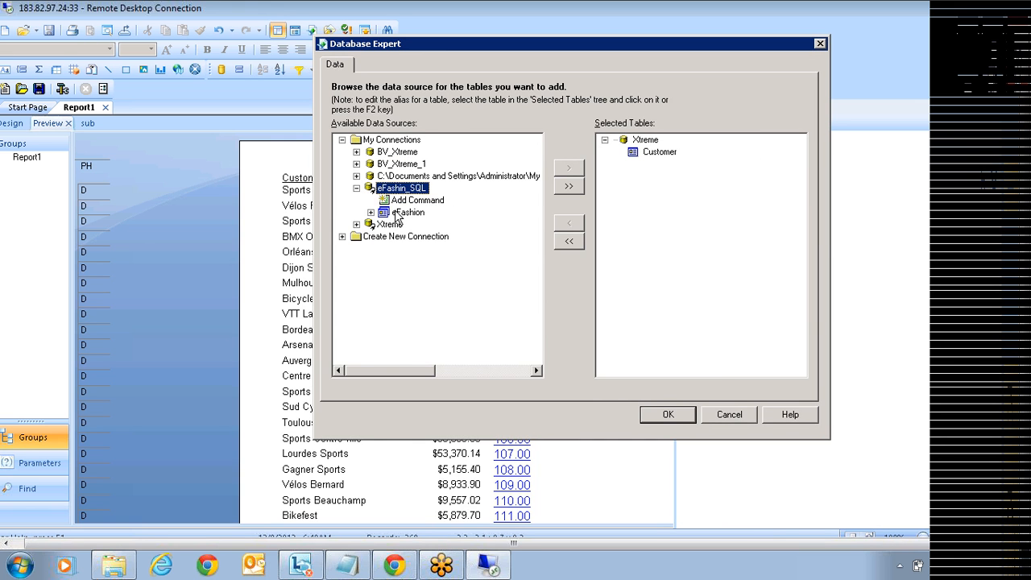
left_click(370, 212)
left_click(385, 223)
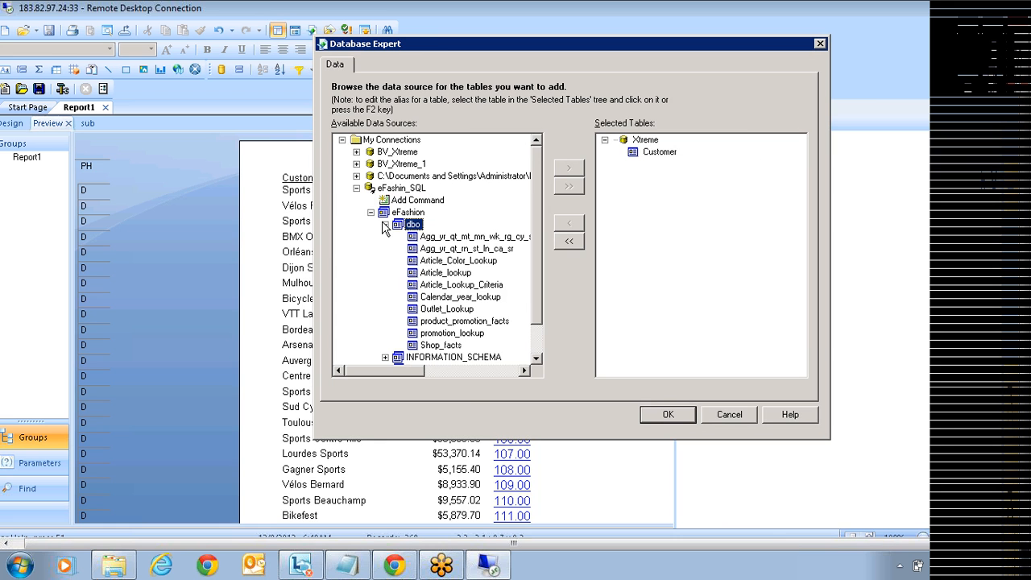
left_click(454, 310)
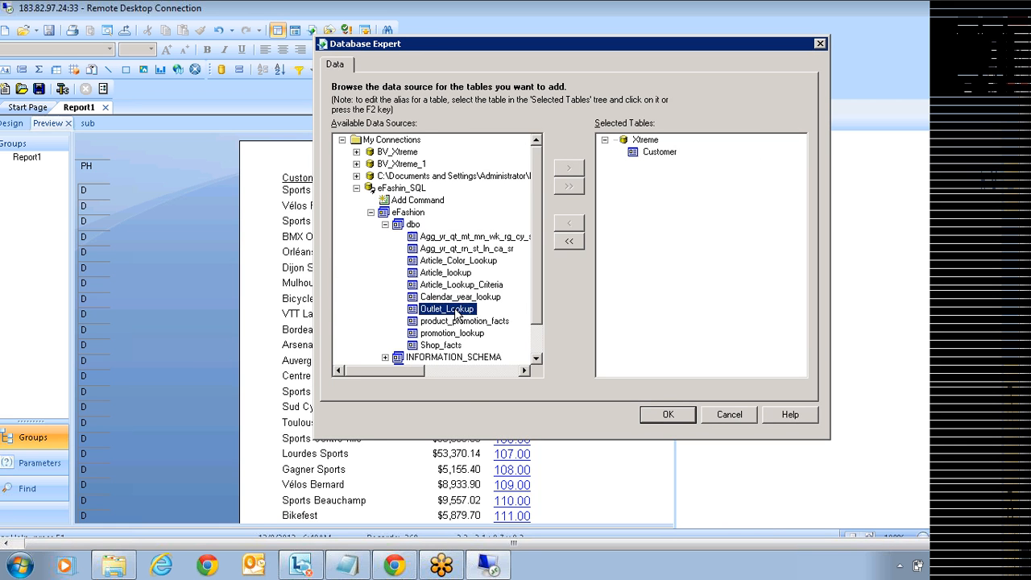
left_click(453, 297)
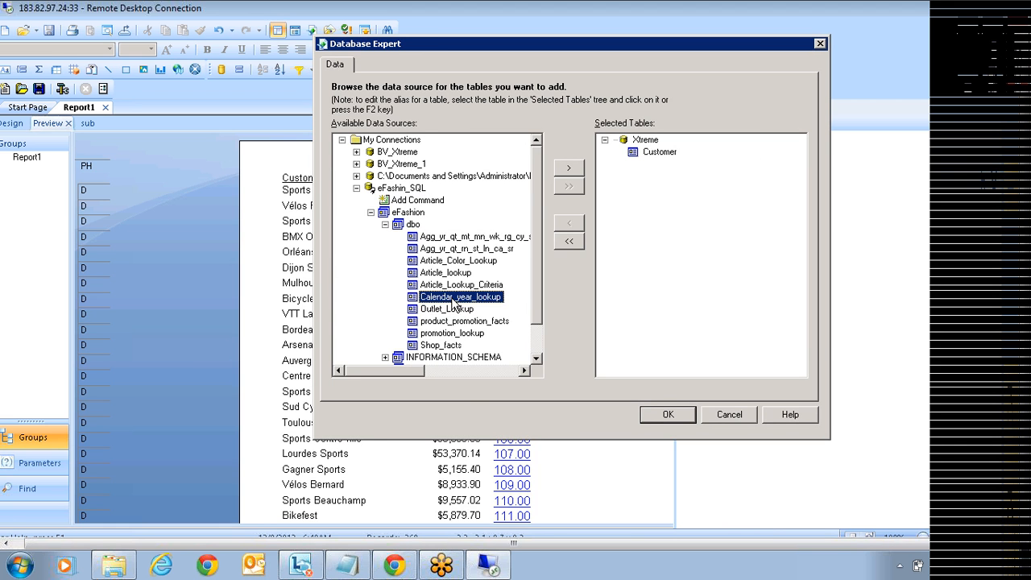
left_click(568, 168)
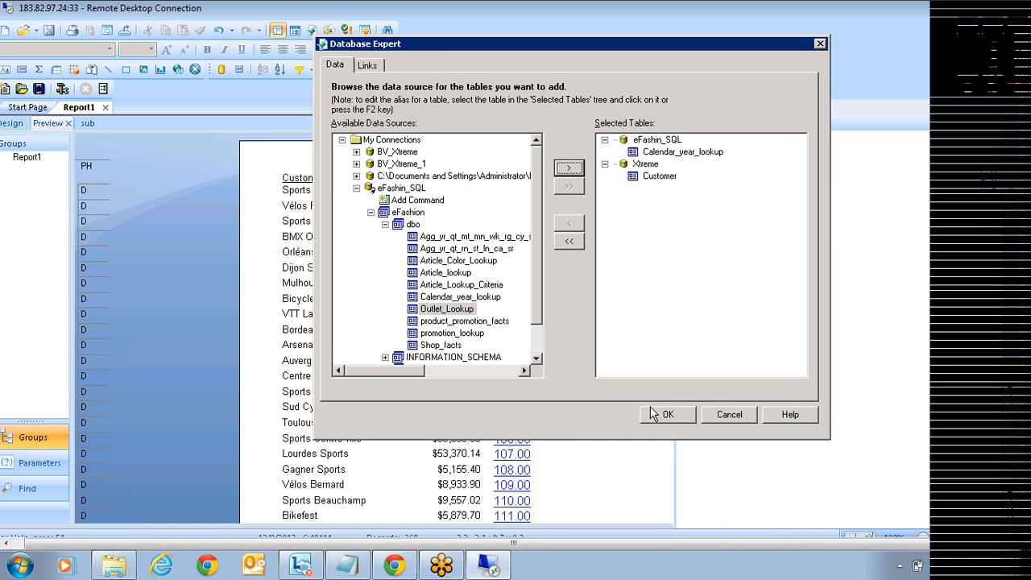
Step: Remove Calendar_year_lookup so only Xtreme's Customer table remains selected
left_click(646, 164)
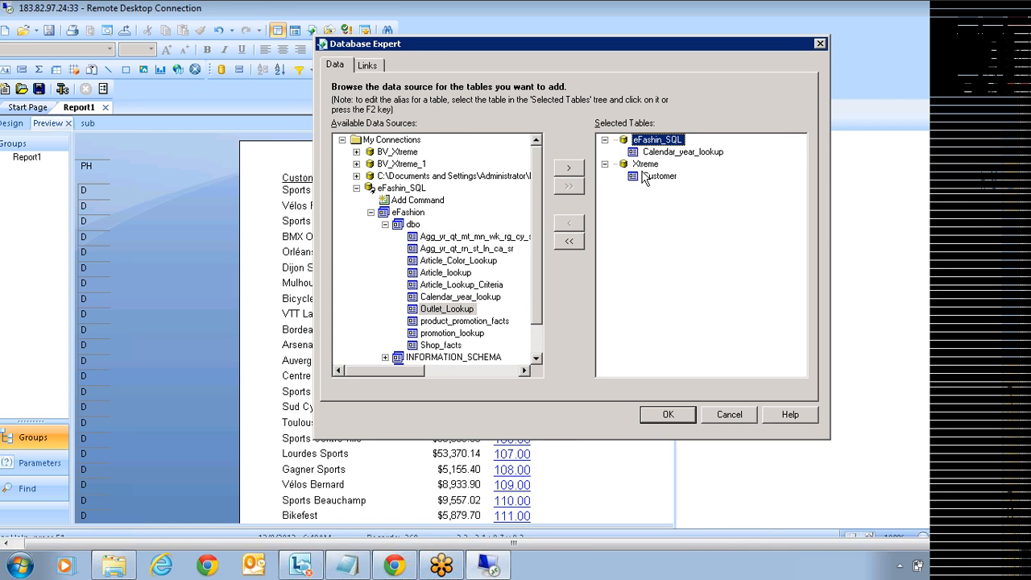
left_click(644, 177)
left_click(645, 165)
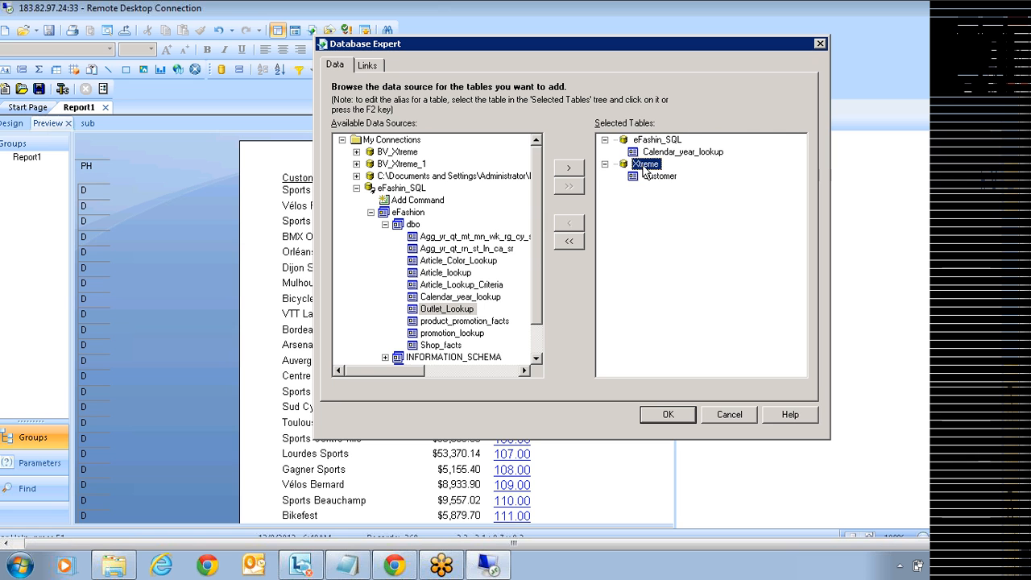
left_click(662, 155)
left_click(659, 141)
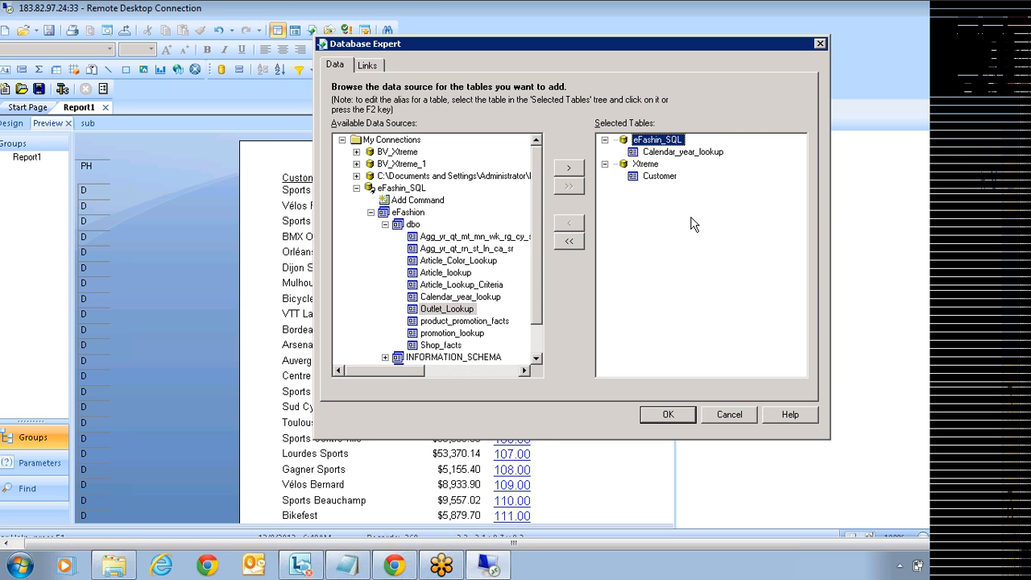
left_click(650, 176)
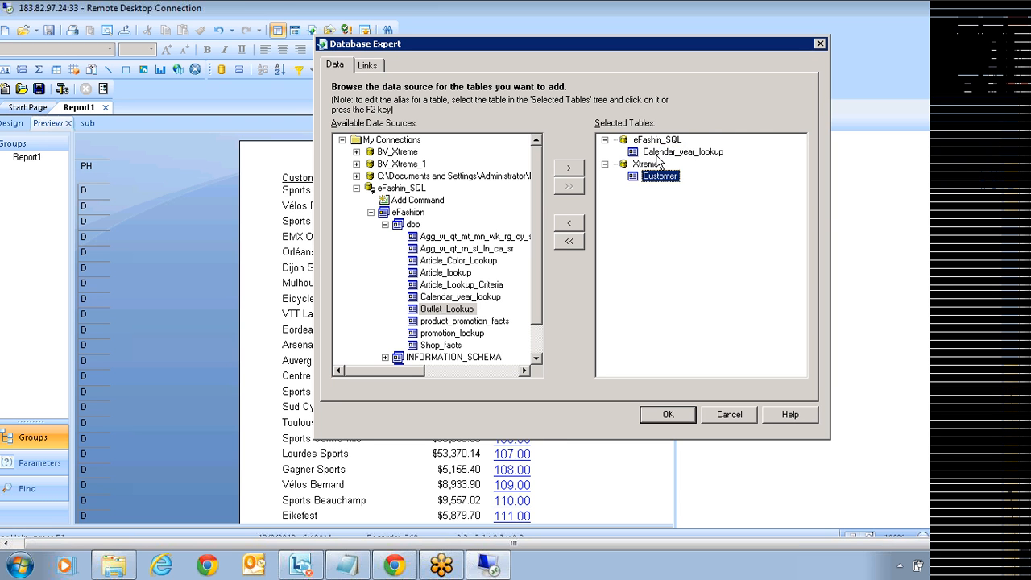
left_click(653, 155)
left_click(654, 178)
left_click(654, 153)
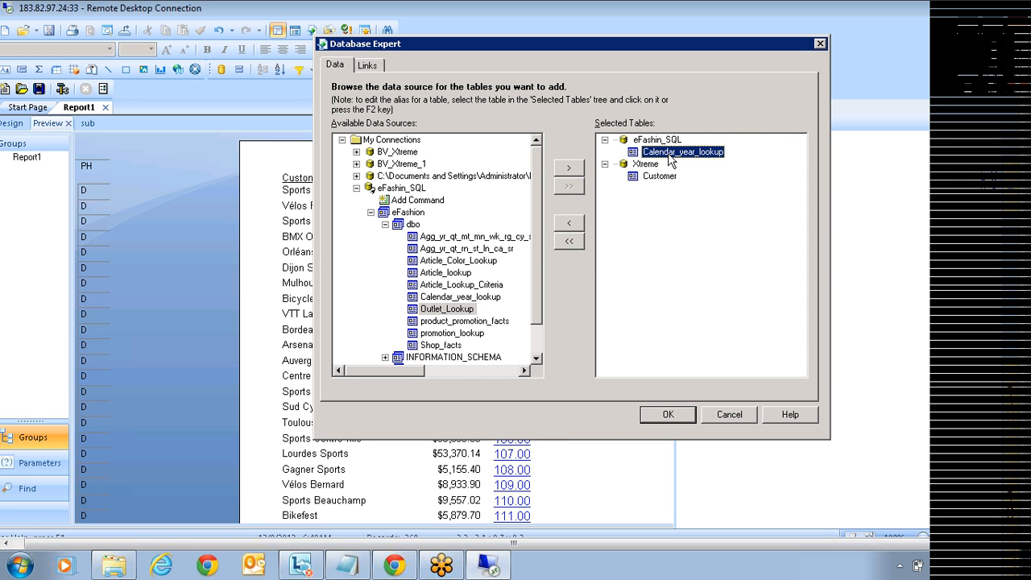
left_click(648, 179)
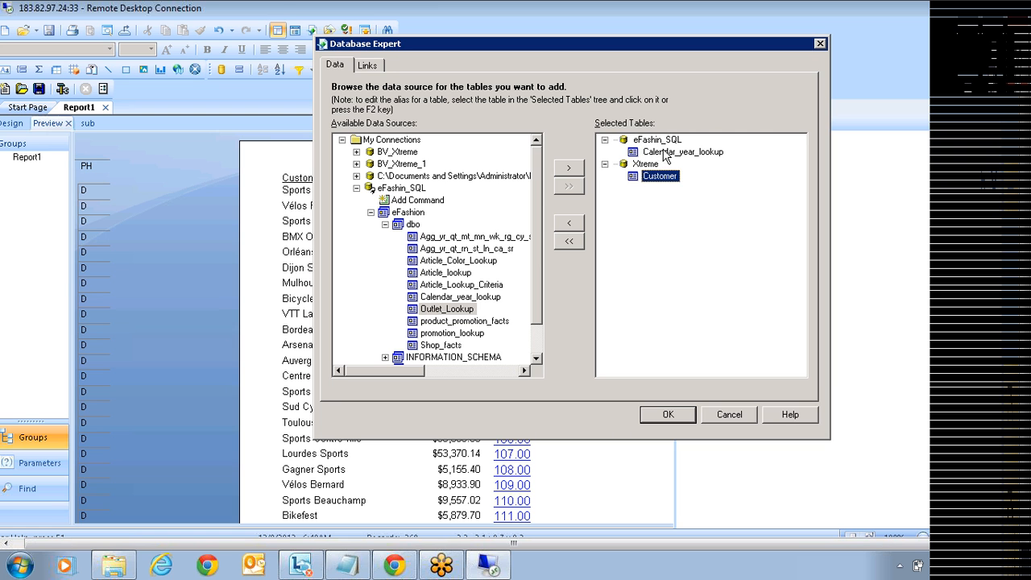
left_click(653, 153)
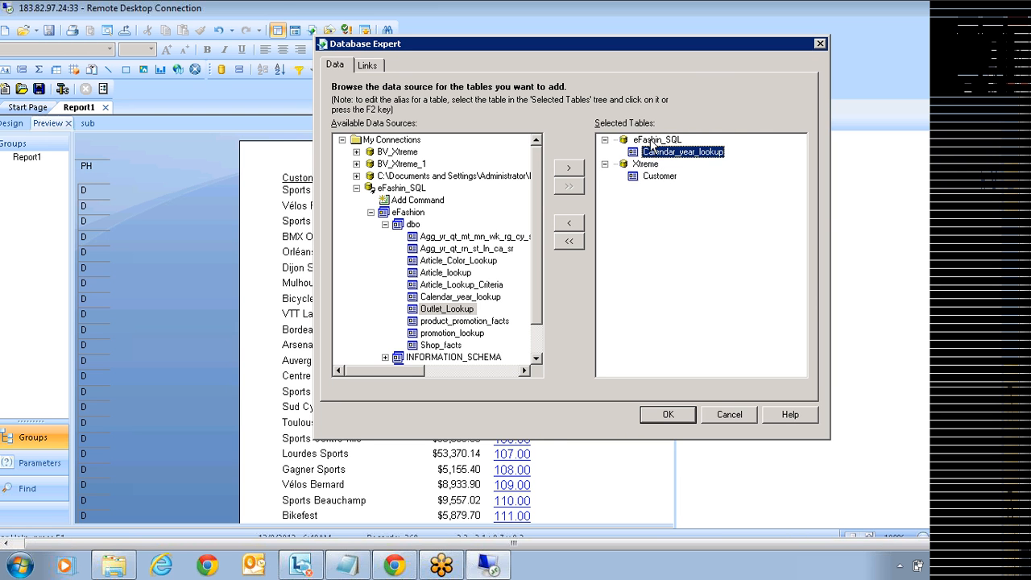
left_click(652, 141)
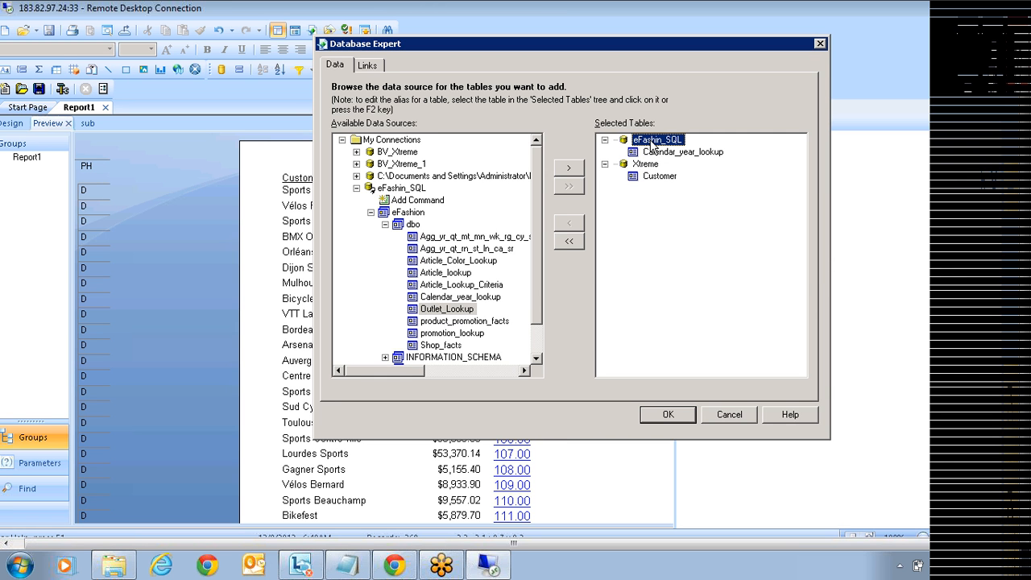
left_click(656, 153)
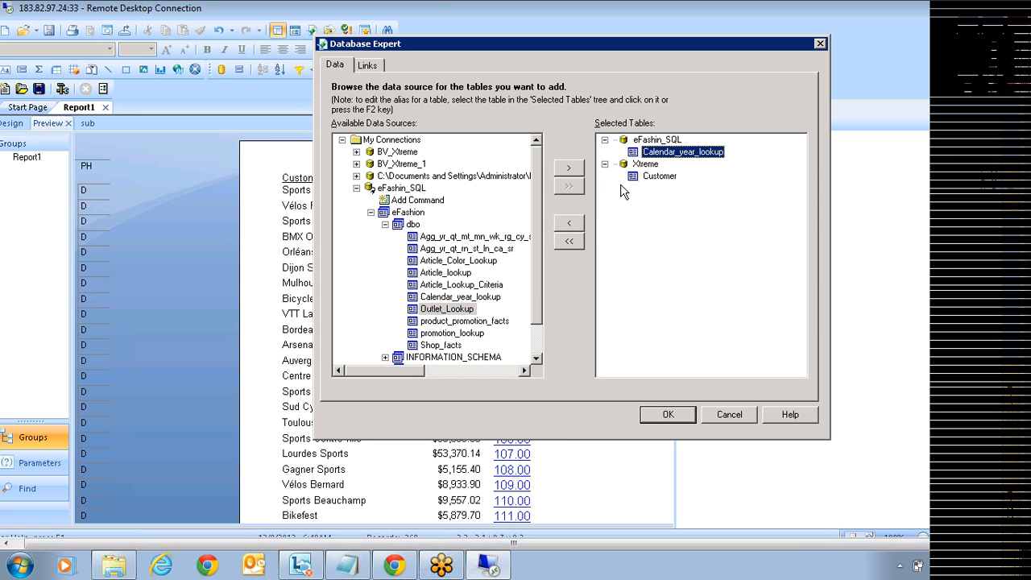
left_click(569, 225)
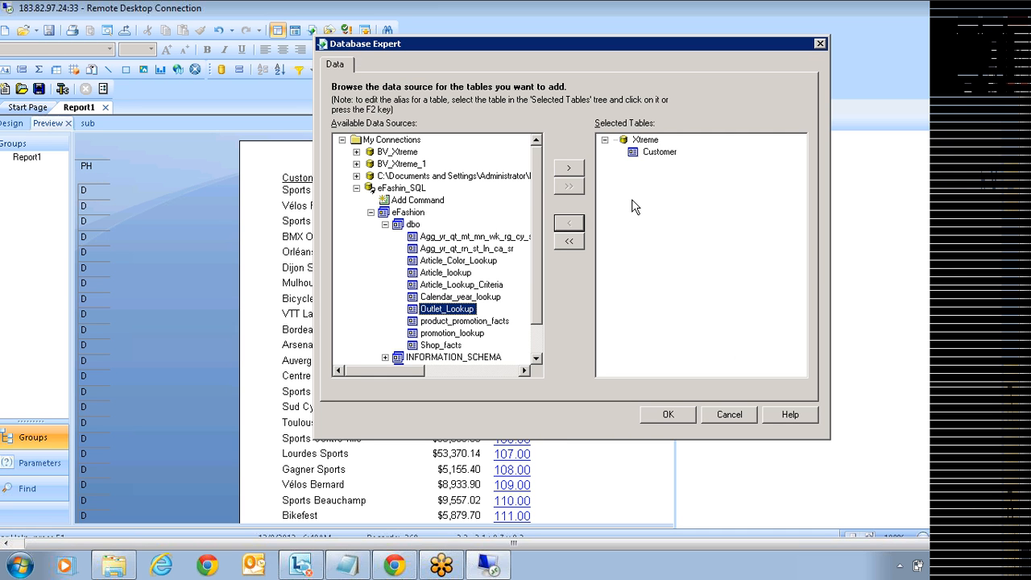
left_click(645, 141)
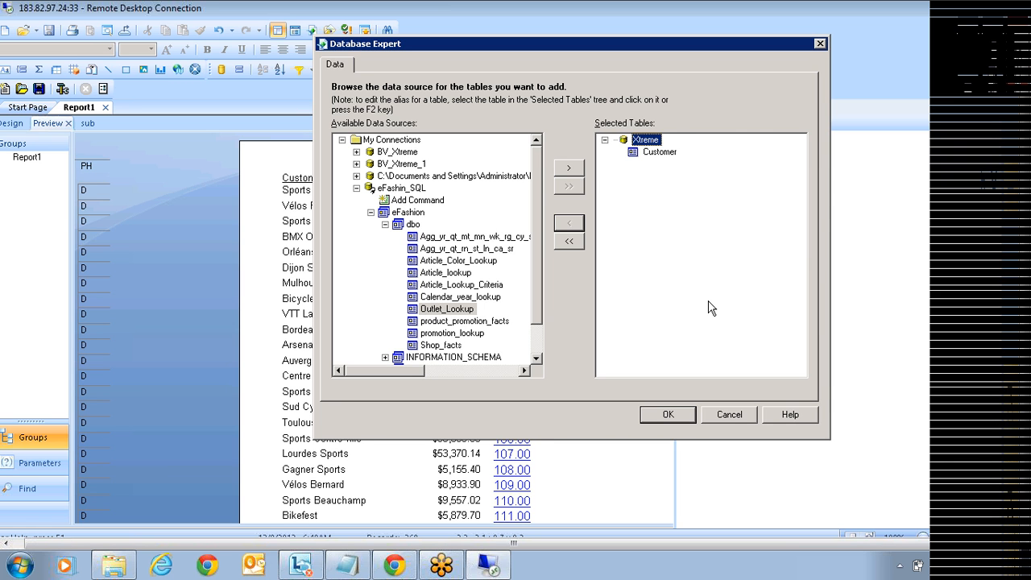
Step: Close the Database Expert without changes and browse the Field Explorer's field groups
left_click(730, 414)
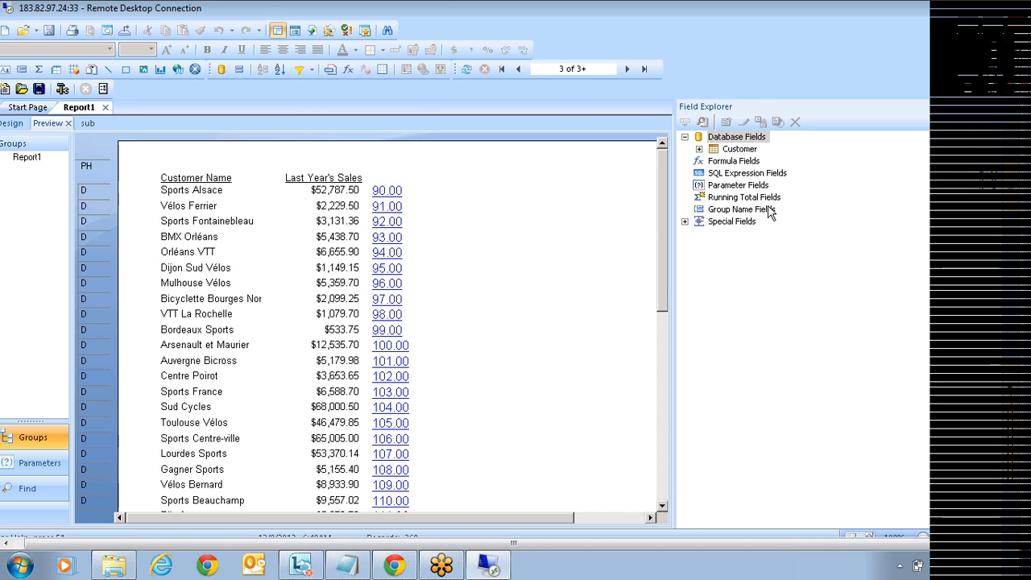
left_click(731, 199)
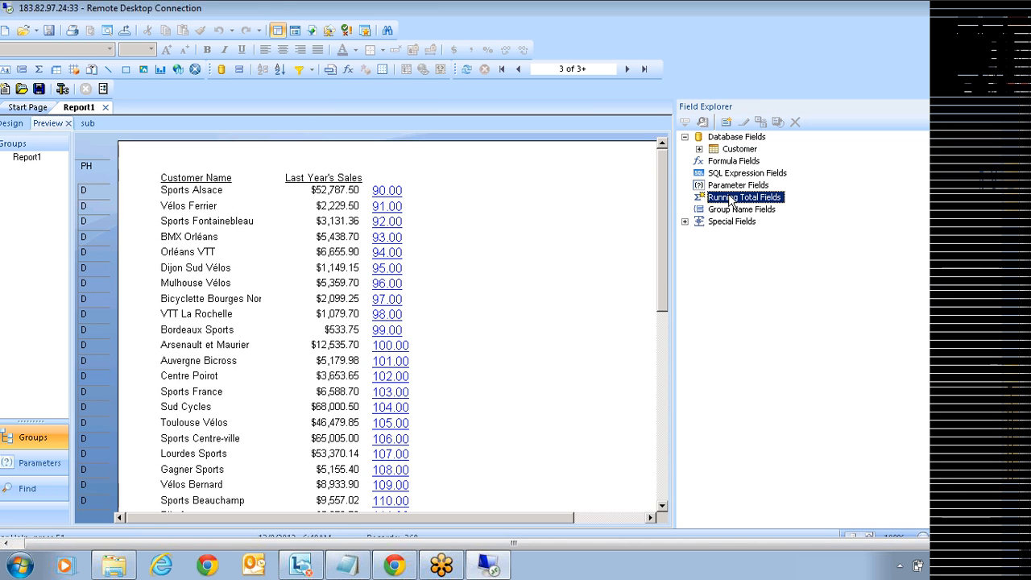
left_click(738, 174)
left_click(737, 187)
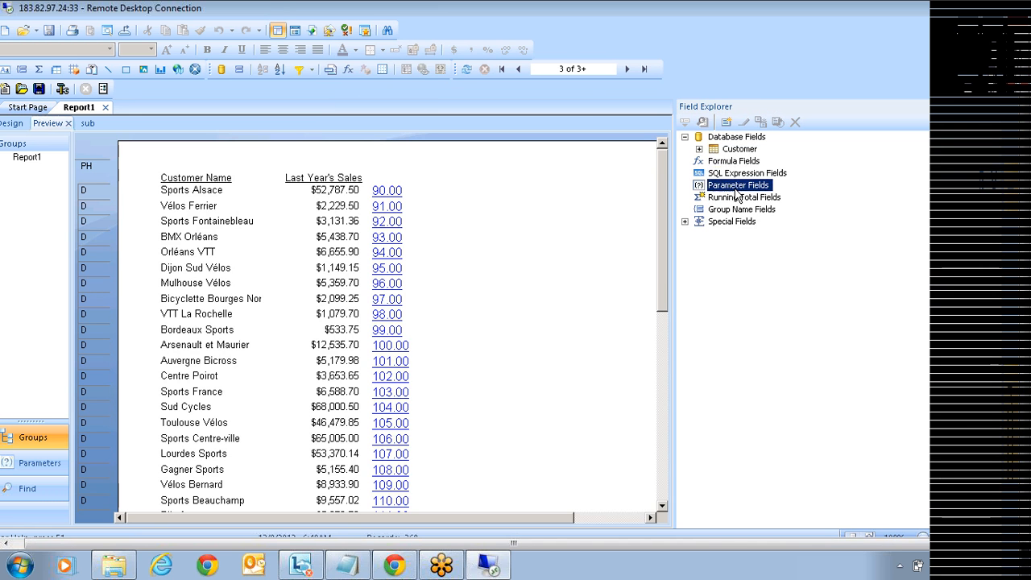
left_click(731, 199)
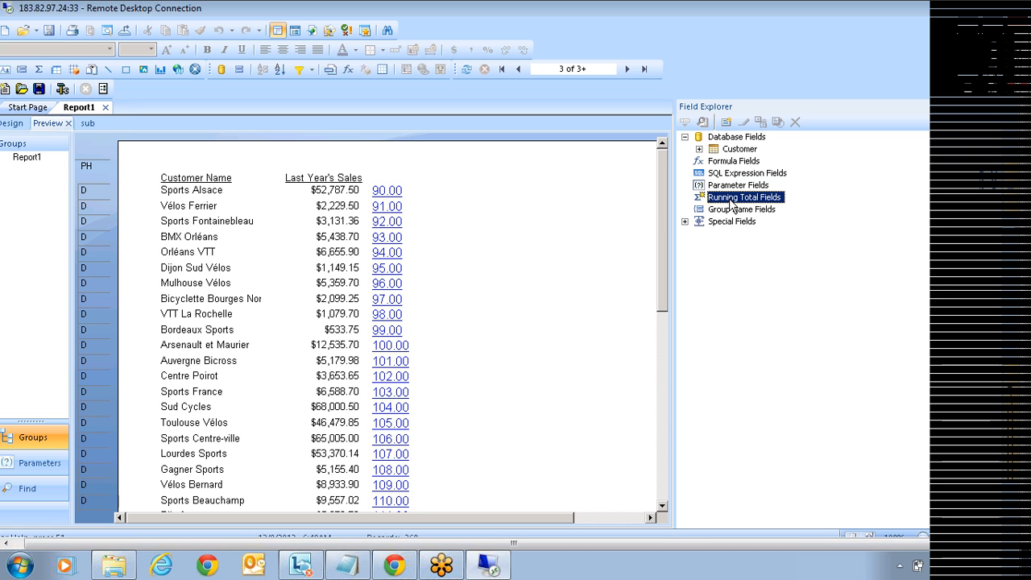
Step: Add the Customer table's Country field as a new column in the details row
left_click(699, 149)
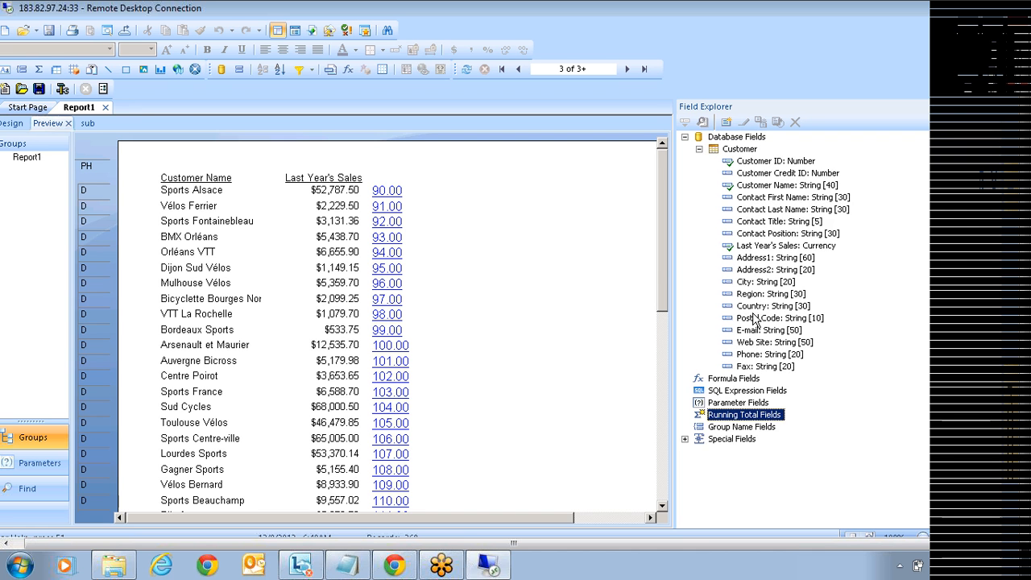
left_click_drag(755, 307, 420, 190)
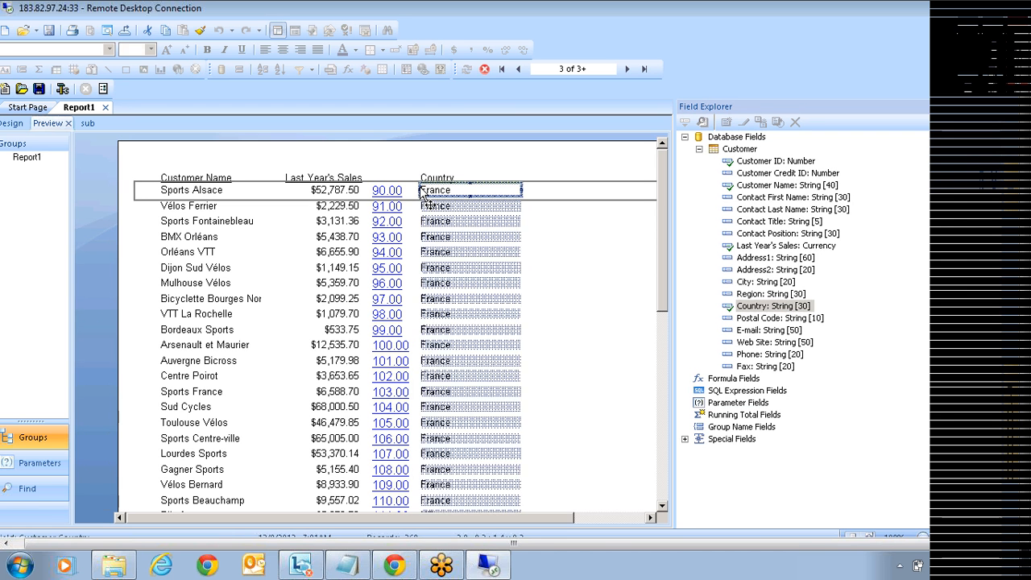
left_click(734, 415)
right_click(735, 414)
Step: Create running total 'Test' summing Last Year's Sales, evaluated by a formula
left_click(763, 430)
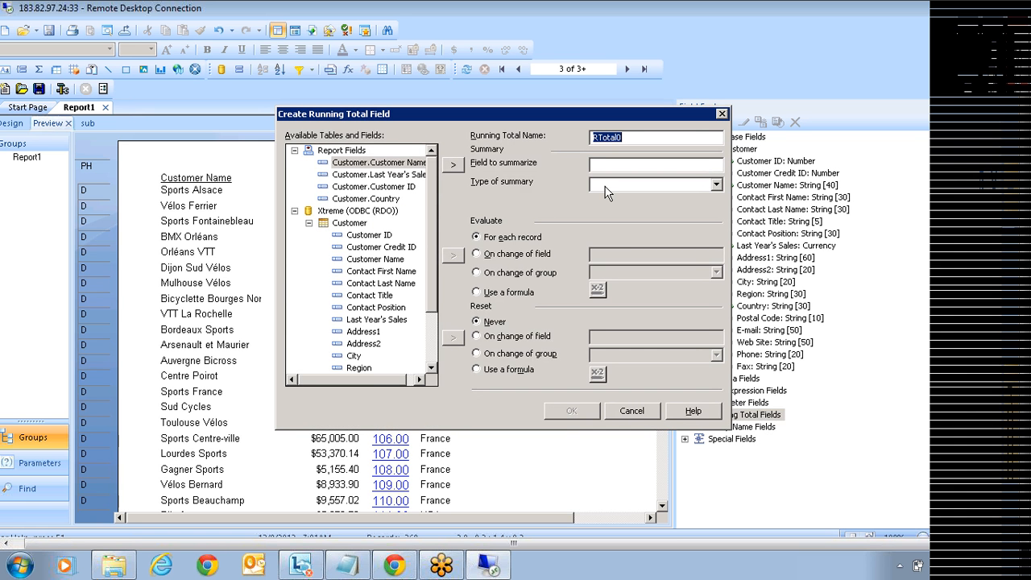
type("Test")
left_click(394, 175)
left_click(454, 166)
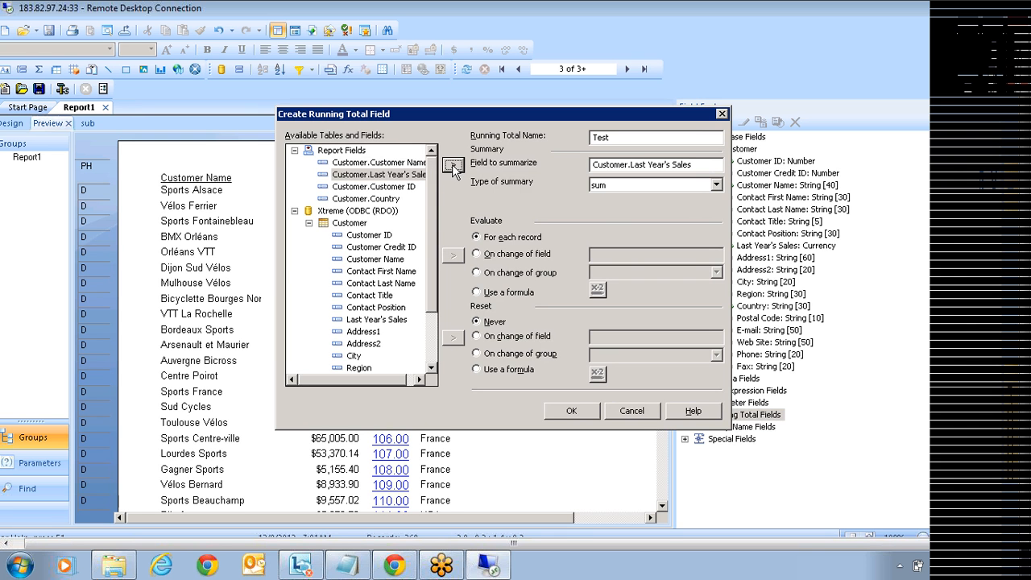
left_click(606, 187)
left_click(607, 200)
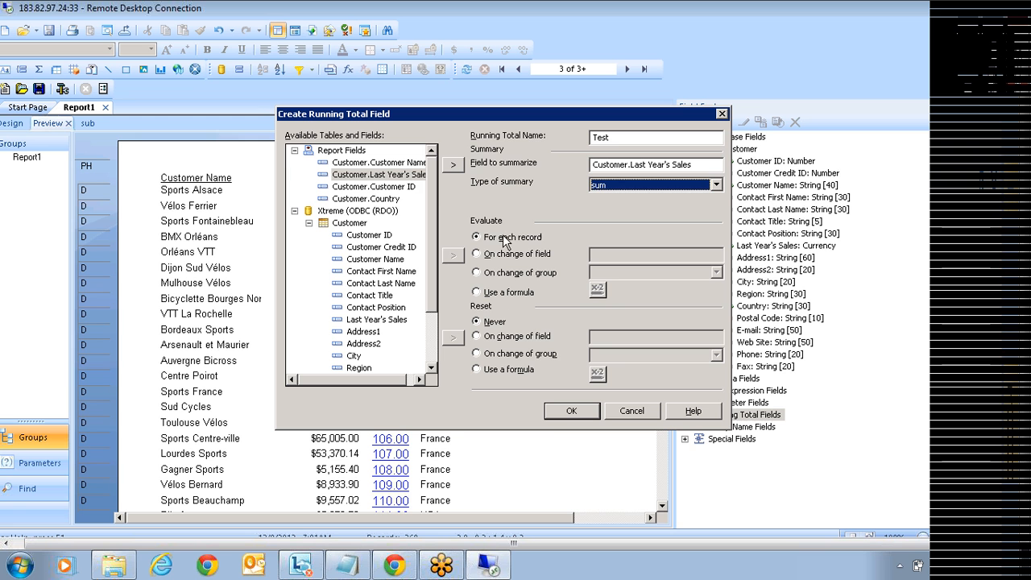
left_click(503, 295)
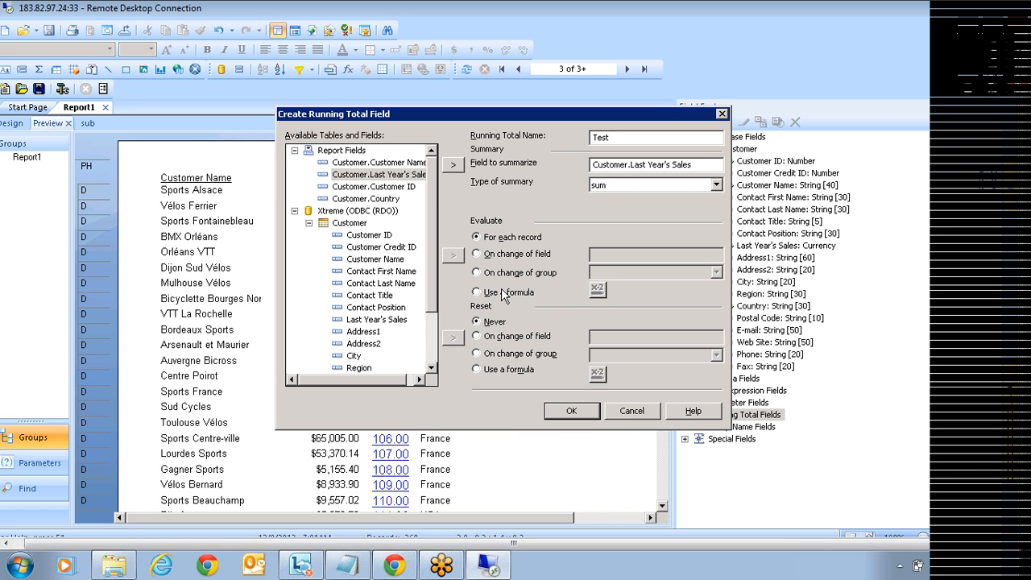
left_click(597, 290)
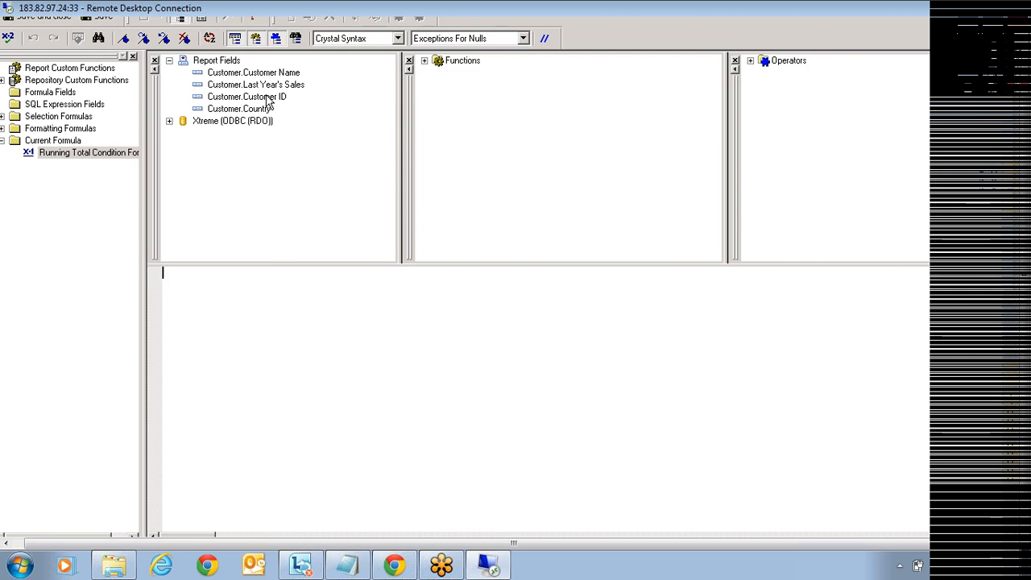
Step: Enter the condition {Customer.Country}="USA", check it for errors, and save it
double_click(251, 110)
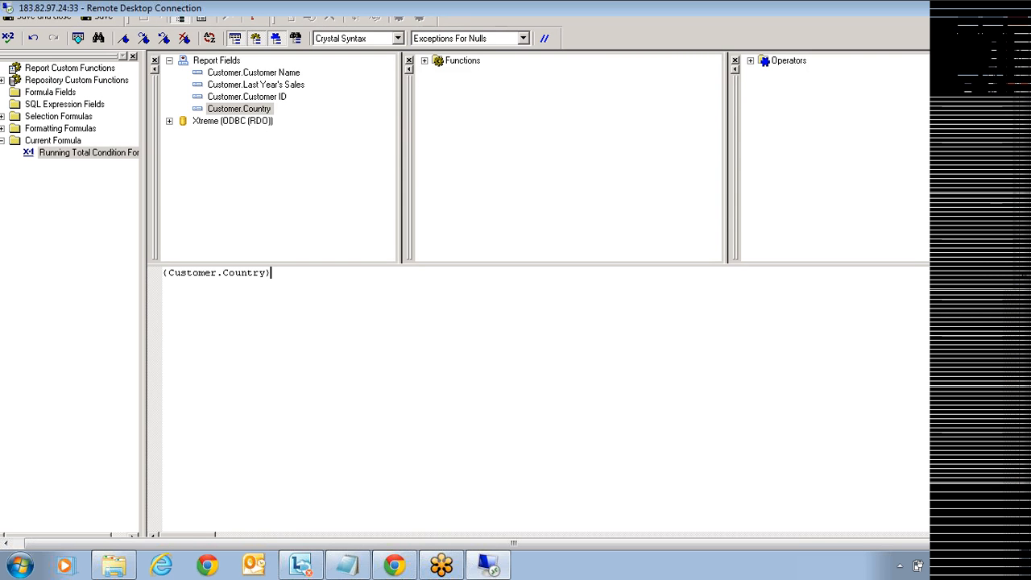
type("=\"U\"")
key("Left")
type("US")
key("BackSpace")
type("SA")
left_click(9, 39)
left_click(507, 294)
left_click(45, 18)
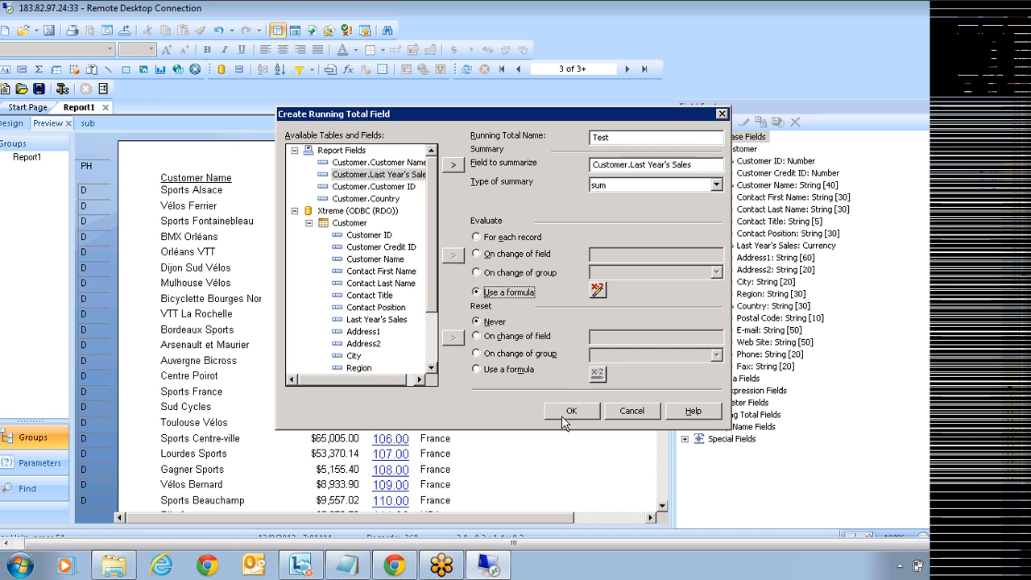
Step: Confirm the Test running total, add it as a column after Country, and return to page 1
left_click(582, 412)
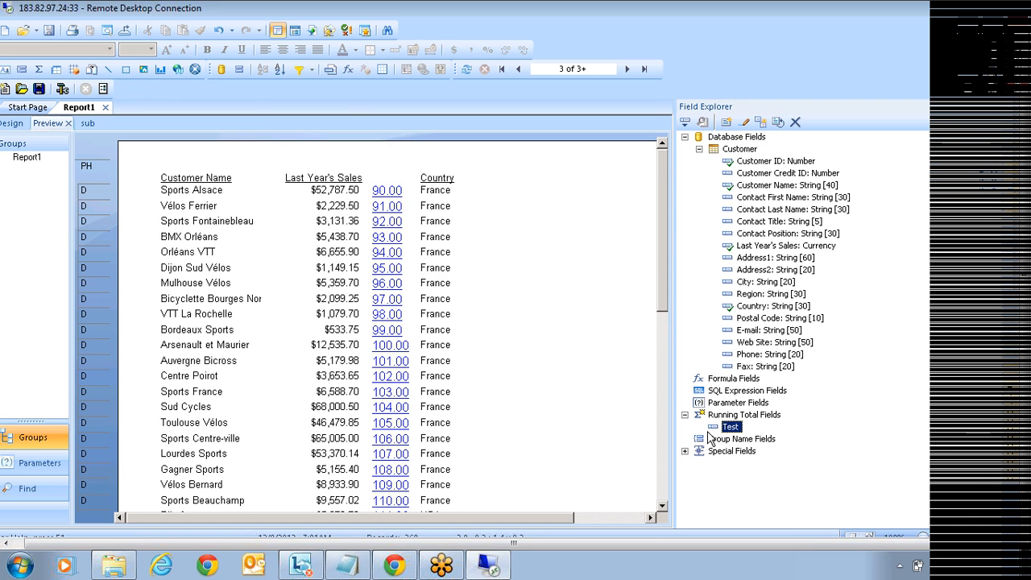
left_click_drag(729, 428, 567, 192)
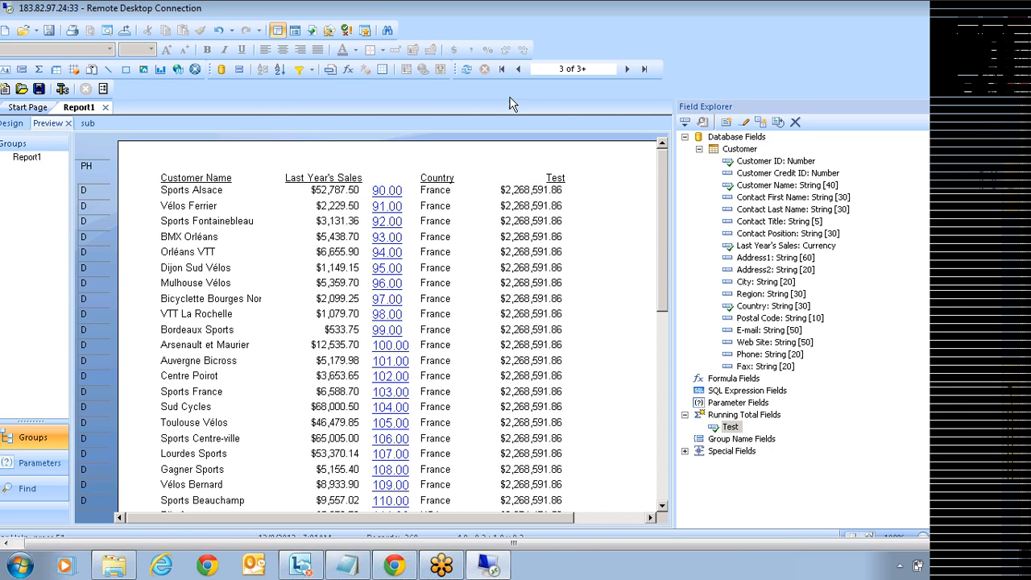
left_click(504, 69)
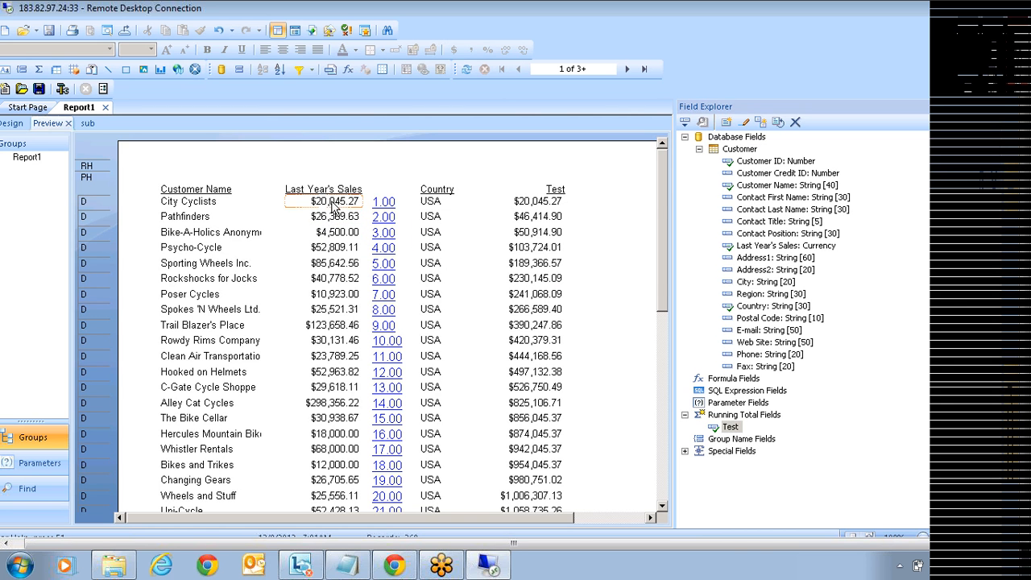
Step: Drag the Test field in the details section, then check its accumulating values down page 1
left_click(530, 216)
left_click_drag(530, 216, 351, 232)
left_click(573, 247)
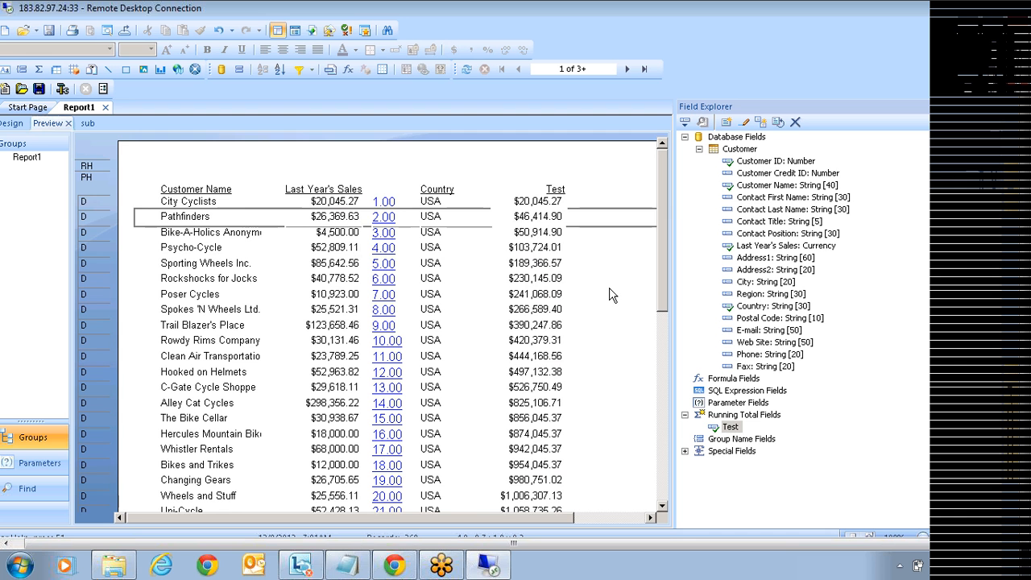
scroll(610, 297, "down", 1)
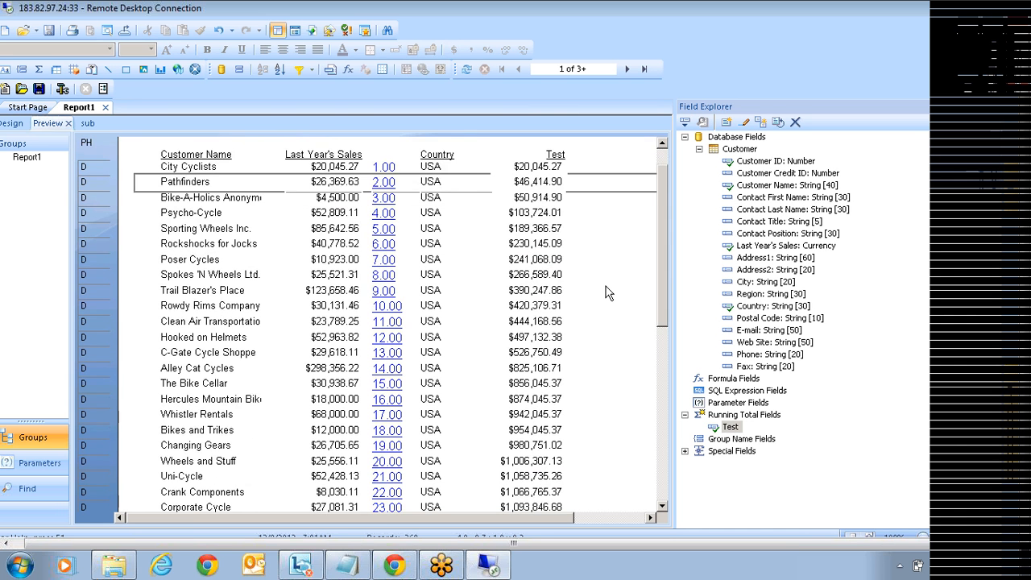
scroll(608, 293, "down", 2)
scroll(605, 294, "down", 3)
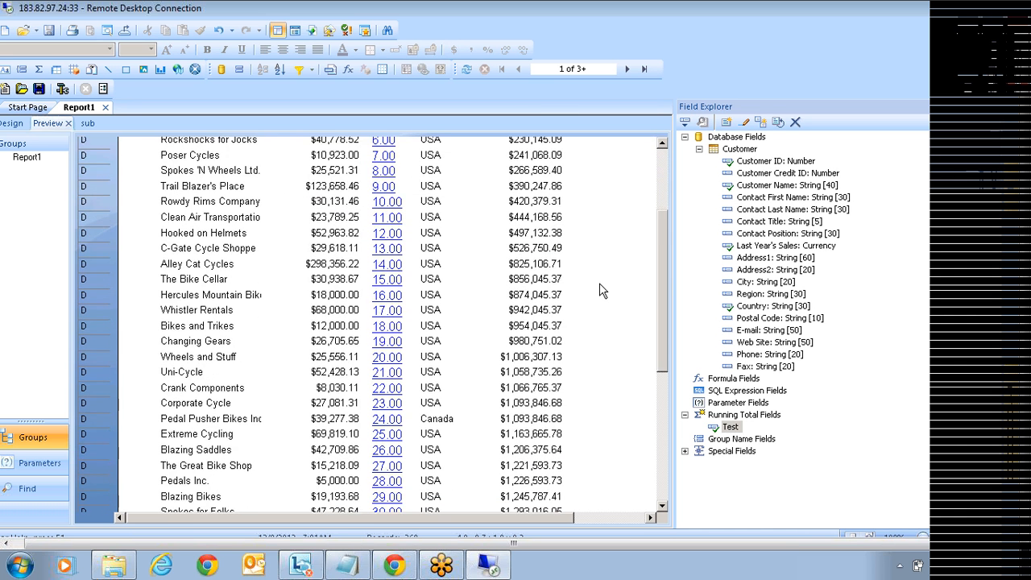
left_click(528, 272)
scroll(545, 312, "down", 6)
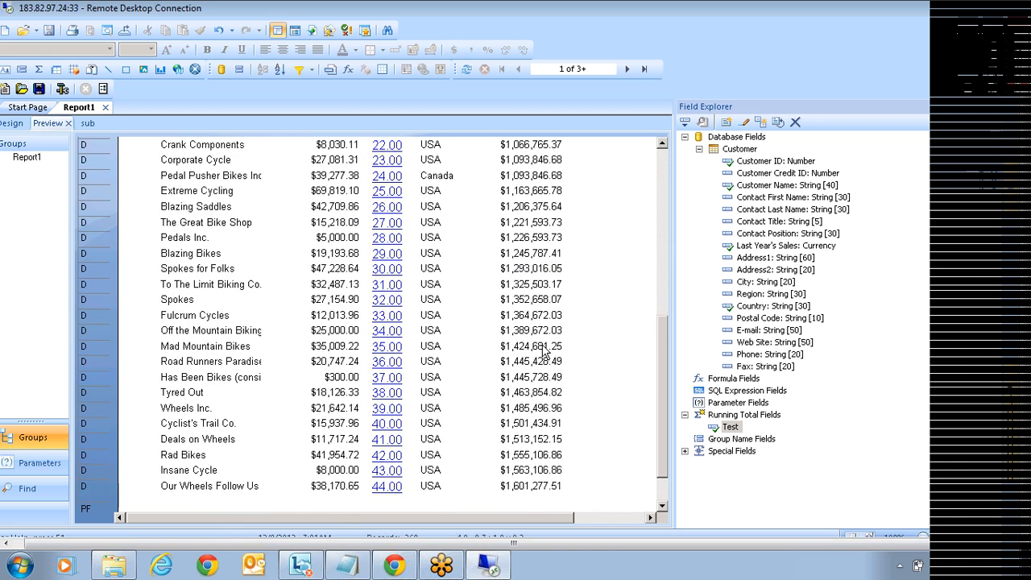
Step: On page 2, verify Test holds at $2,268,591.86 for the non-USA customers
left_click(627, 68)
scroll(628, 226, "up", 4)
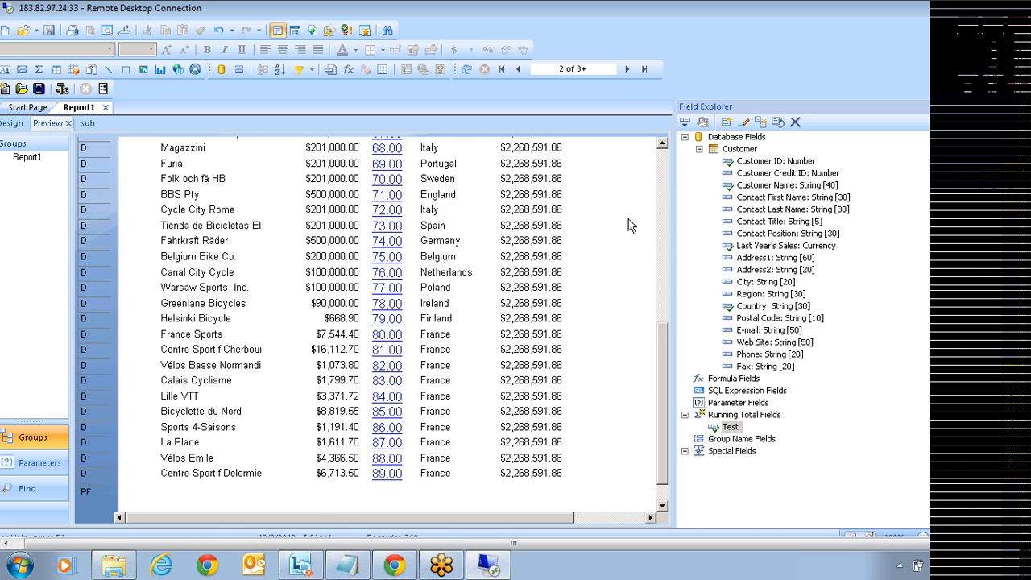
scroll(622, 233, "up", 3)
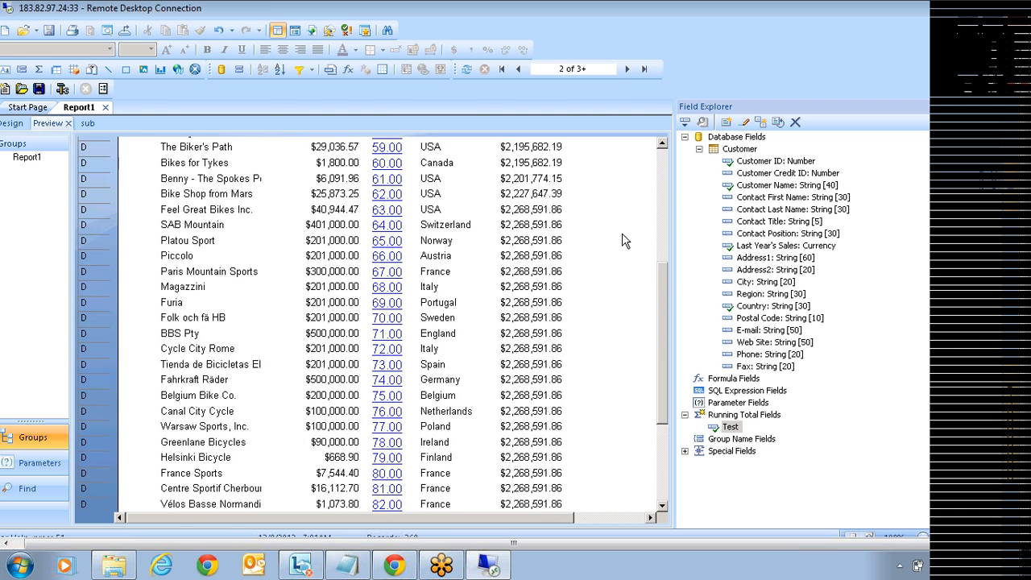
left_click(528, 281)
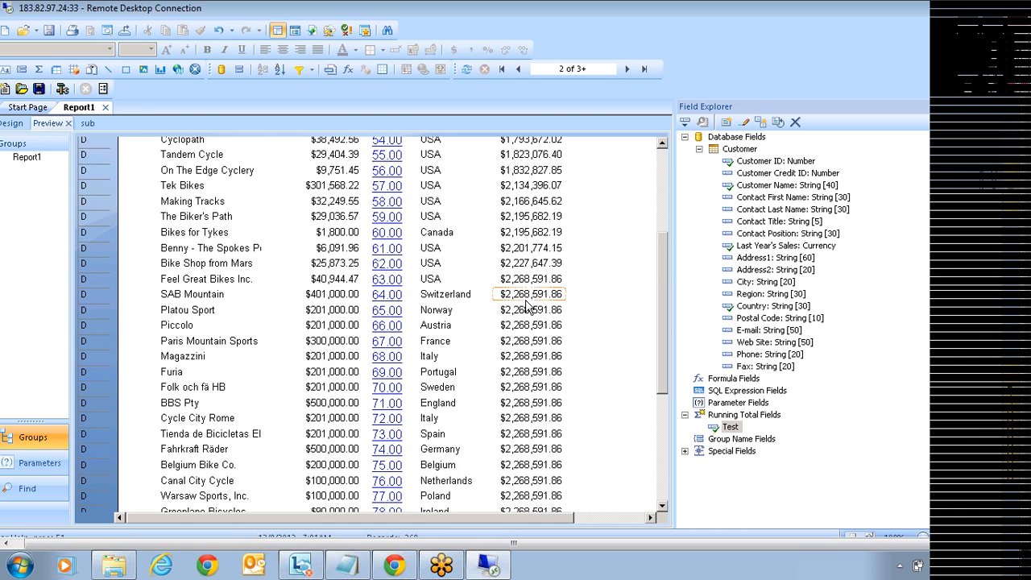
left_click(531, 345)
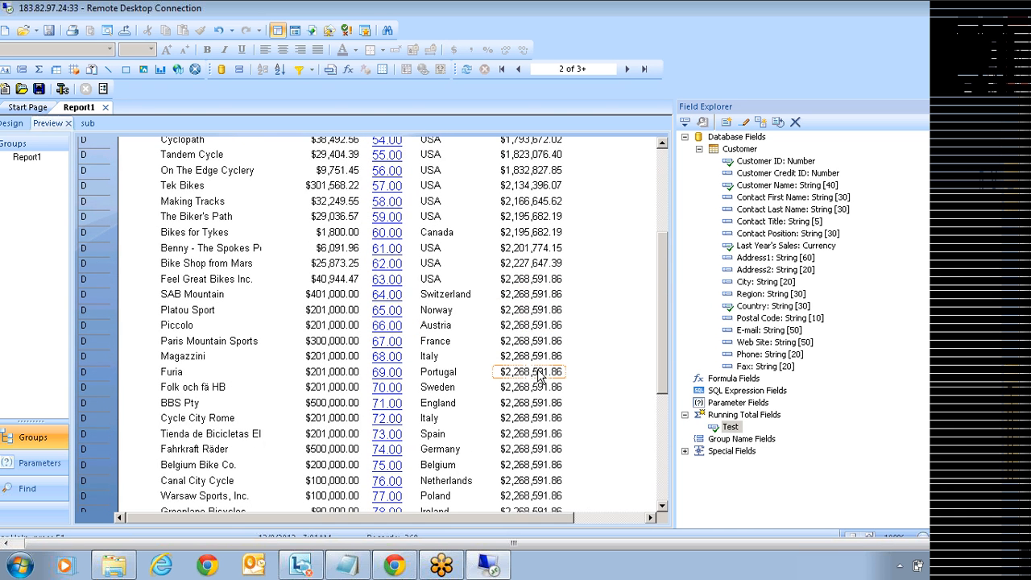
left_click(534, 432)
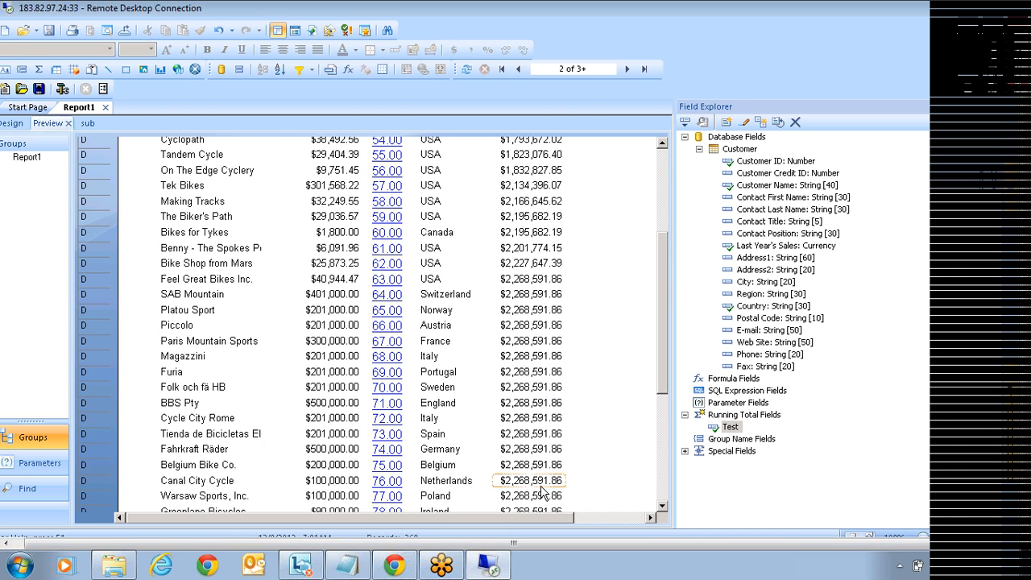
scroll(616, 399, "down", 3)
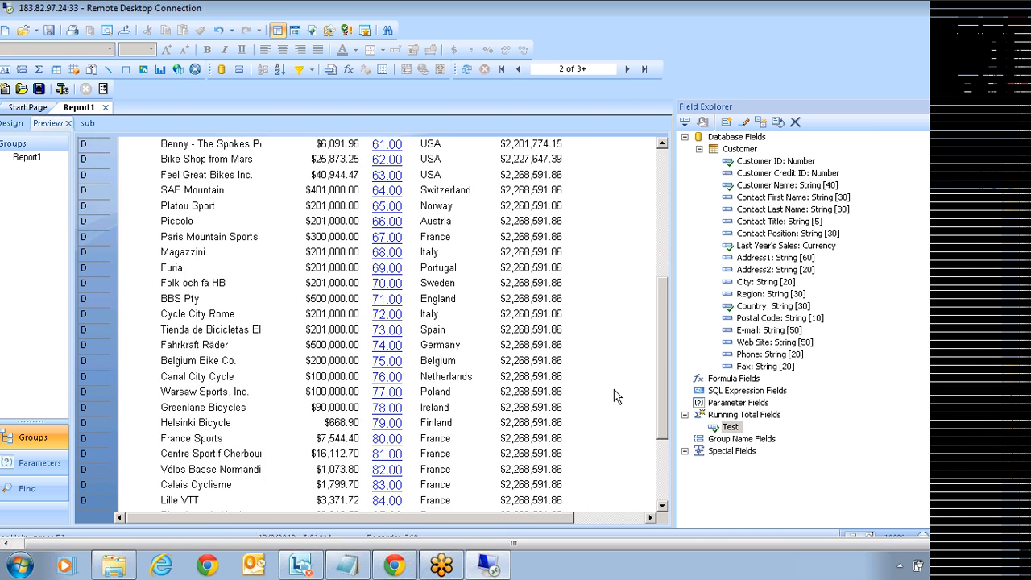
scroll(610, 398, "down", 2)
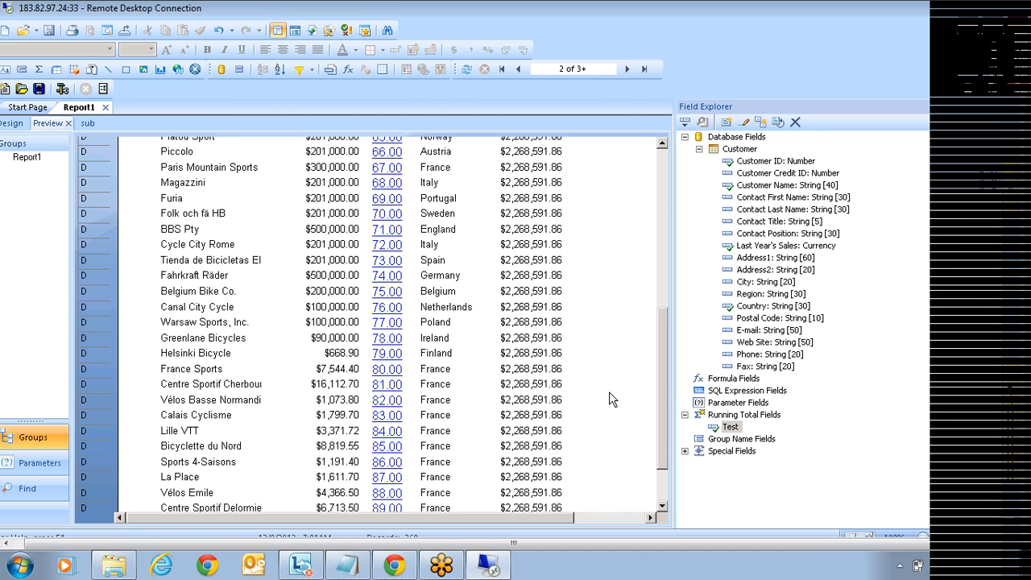
Step: Expand Special Fields, look over Data Date, Print Date, Data Time and Print Time, and scroll the preview to the top
left_click(769, 440)
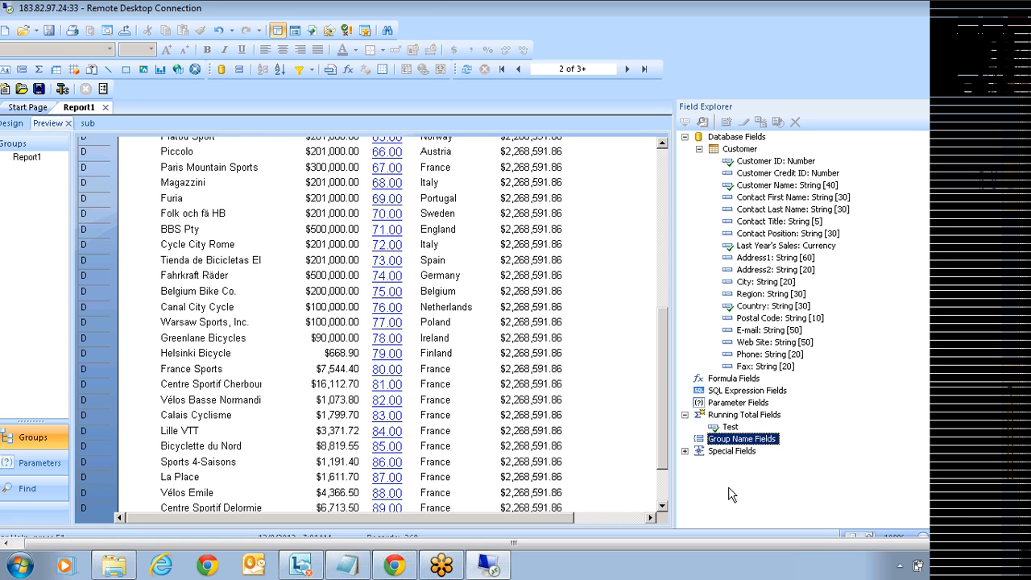
left_click(685, 452)
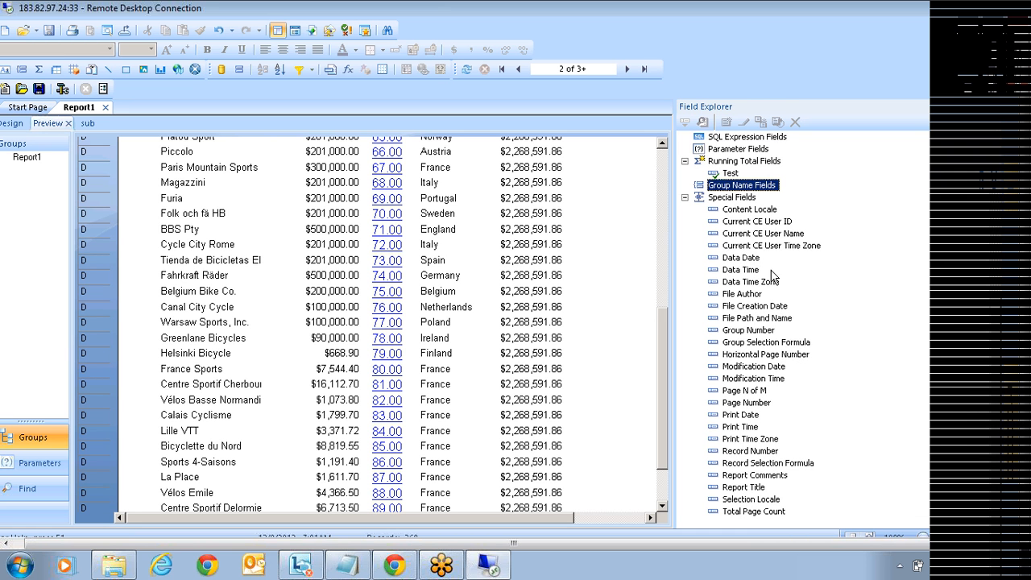
left_click(745, 259)
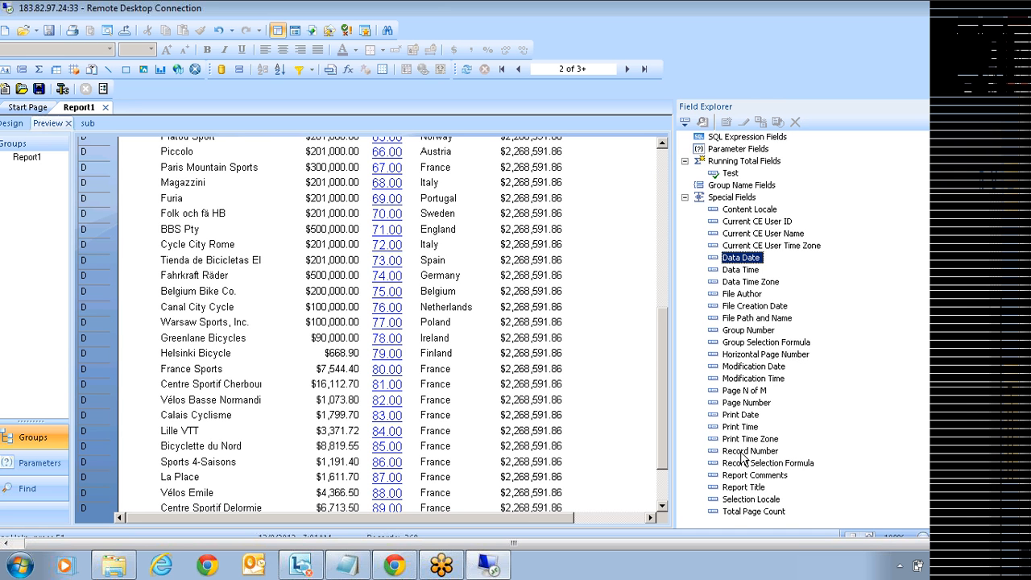
left_click(741, 416)
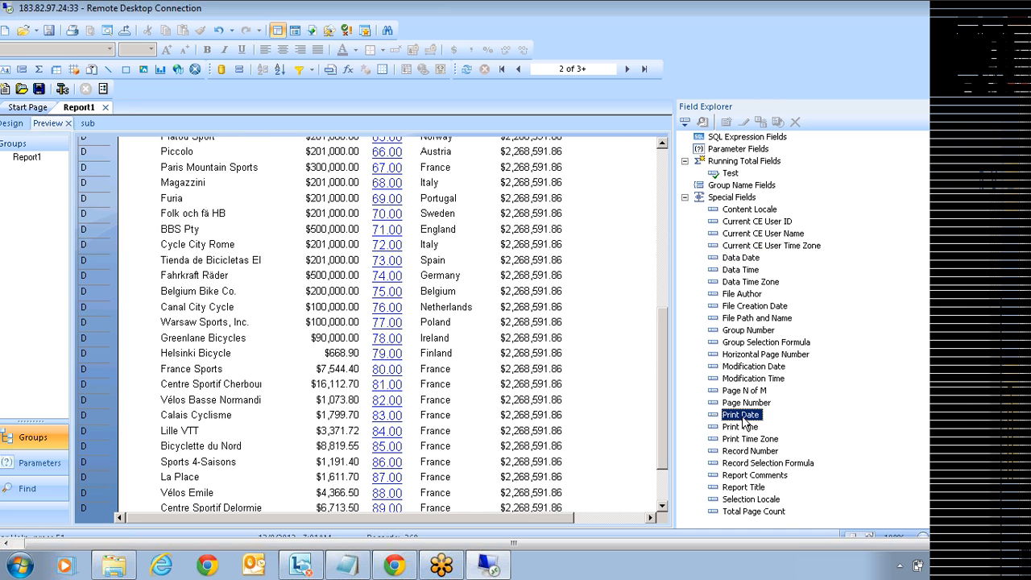
left_click(743, 269)
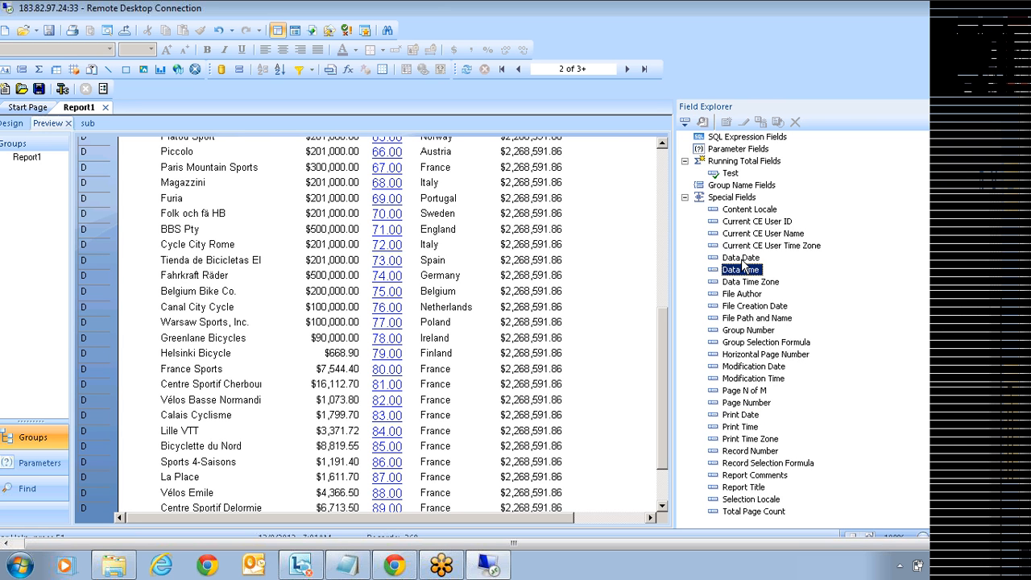
left_click(743, 260)
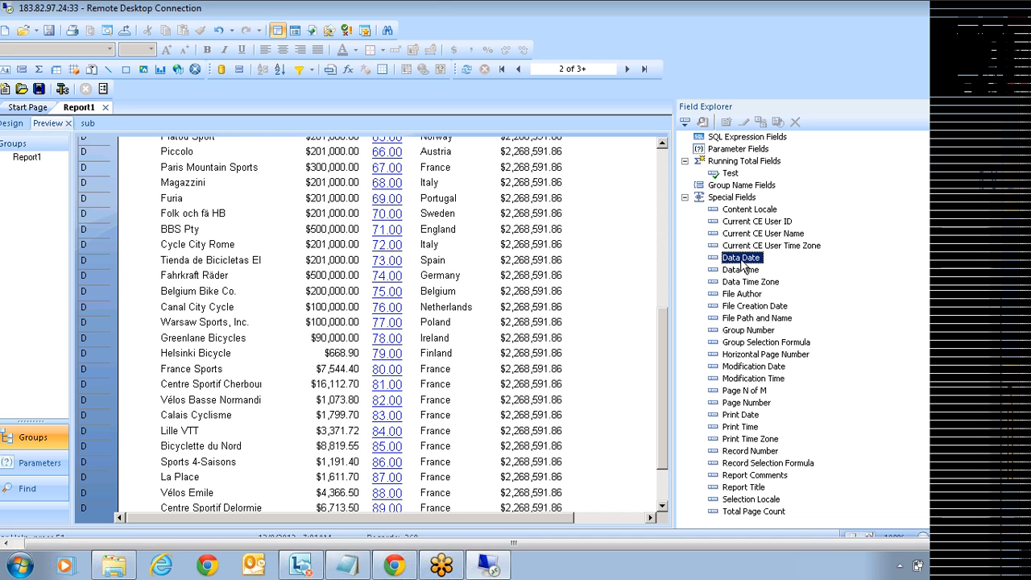
left_click(743, 426)
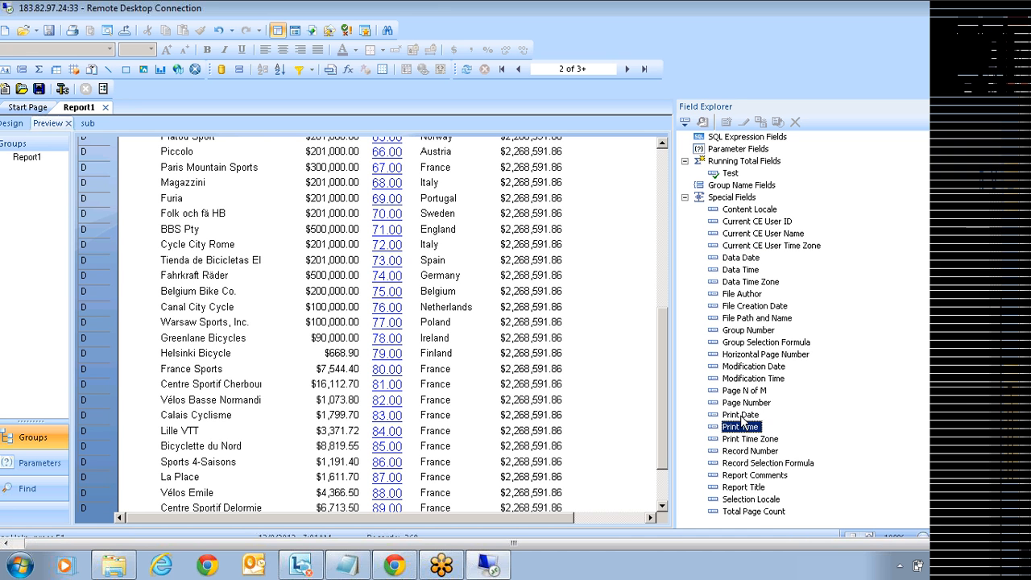
left_click(739, 414)
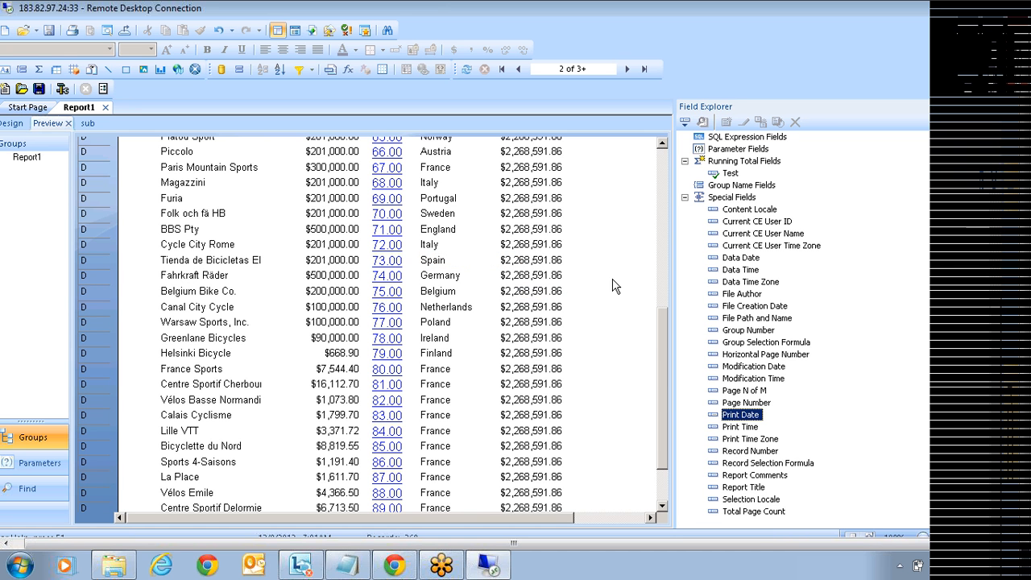
left_click(725, 270)
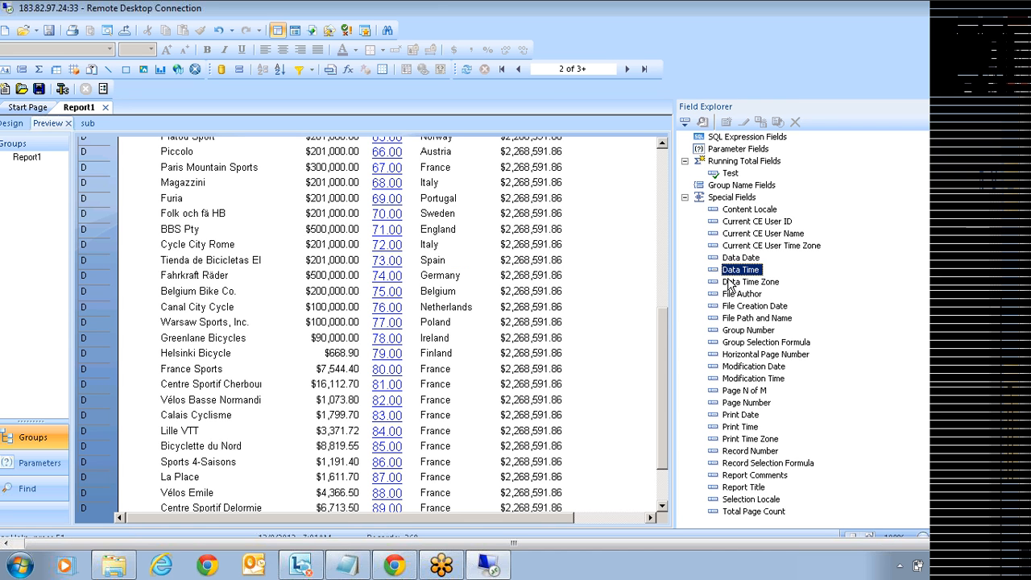
left_click(663, 274)
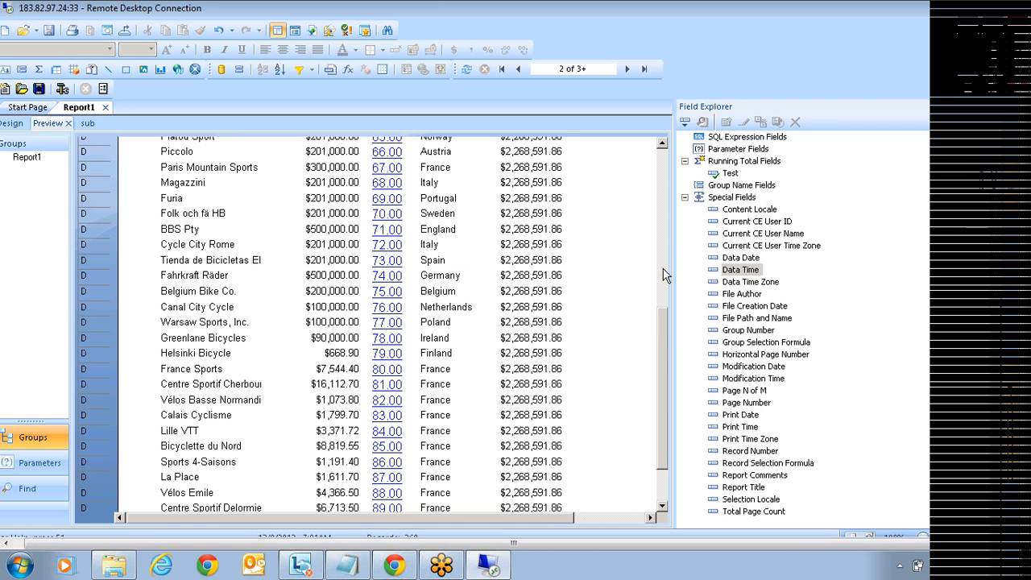
scroll(662, 242, "up", 8)
Step: Drag Data Date, Data Time and Current CE User Name into the Page Header
left_click_drag(741, 258, 411, 163)
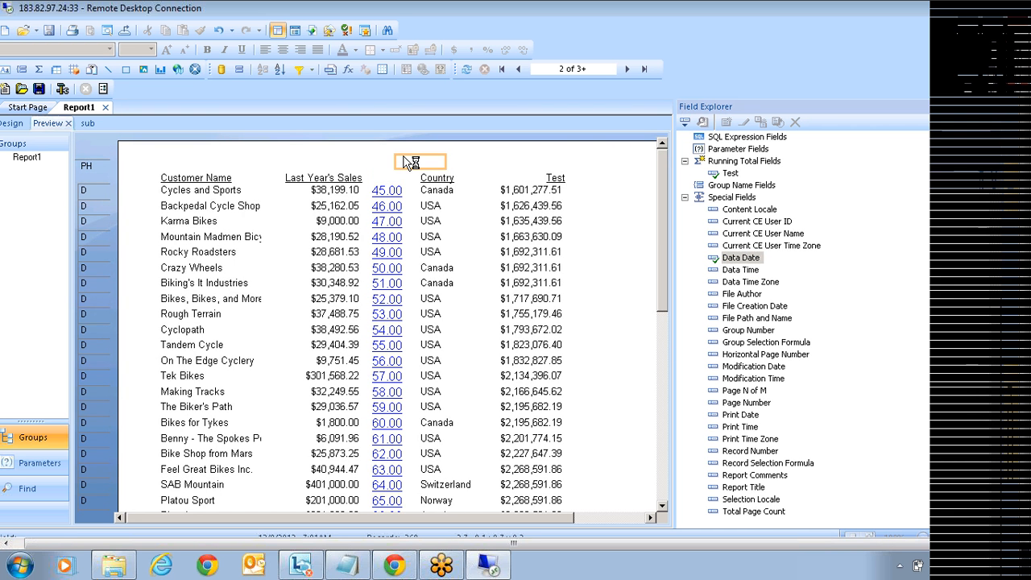
left_click_drag(740, 270, 472, 167)
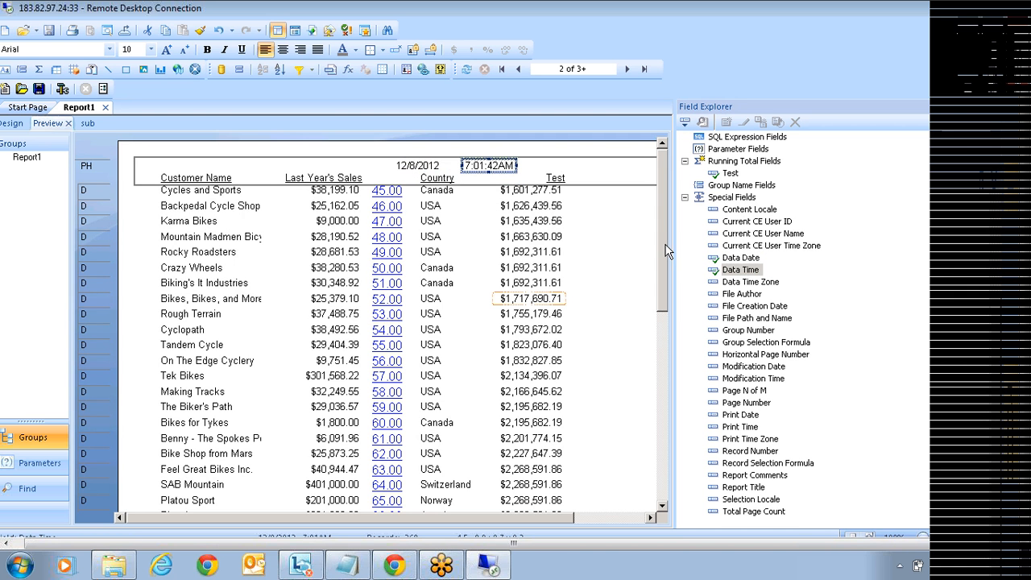
left_click(749, 210)
left_click(744, 223)
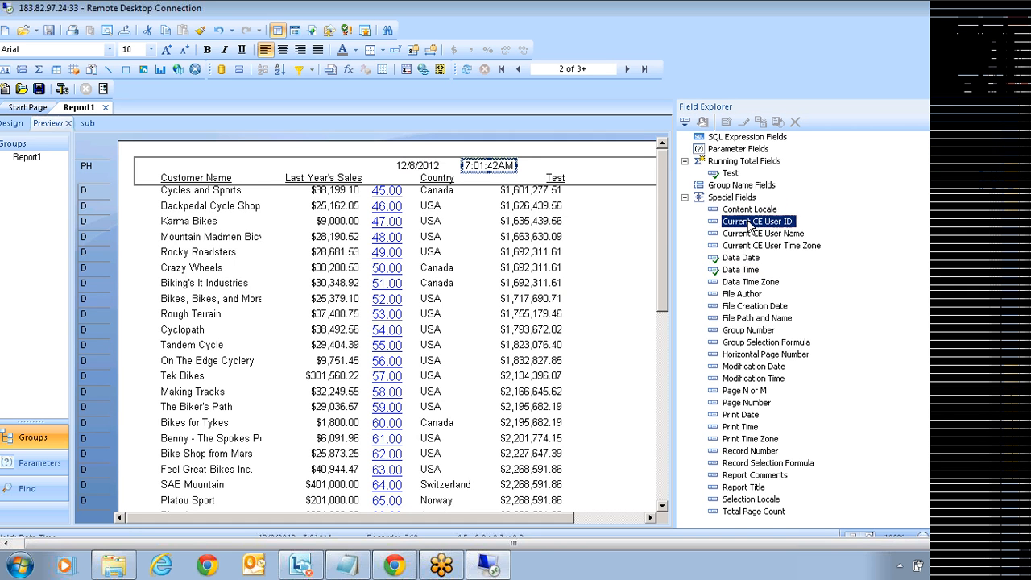
left_click(758, 234)
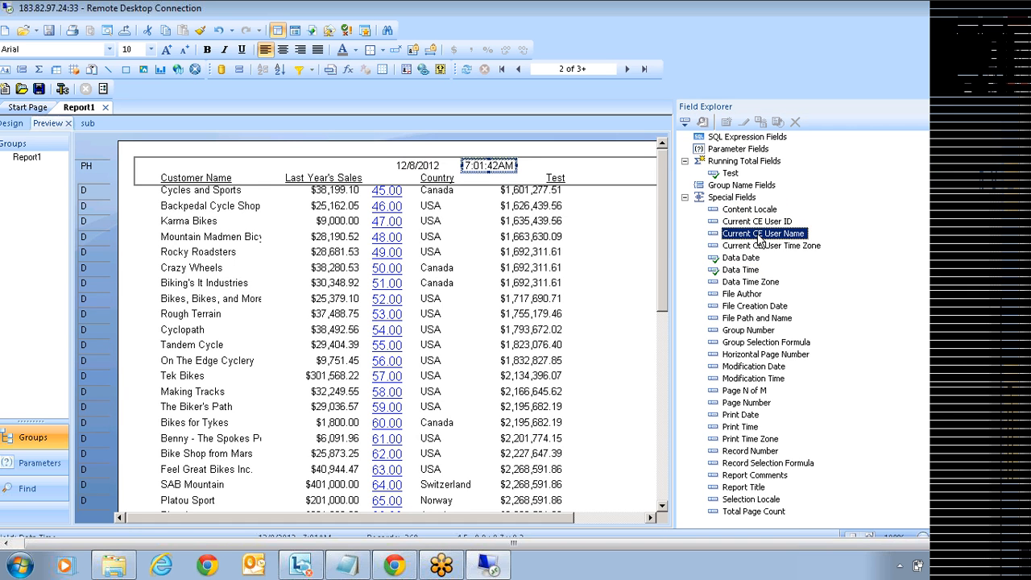
left_click_drag(758, 240, 276, 165)
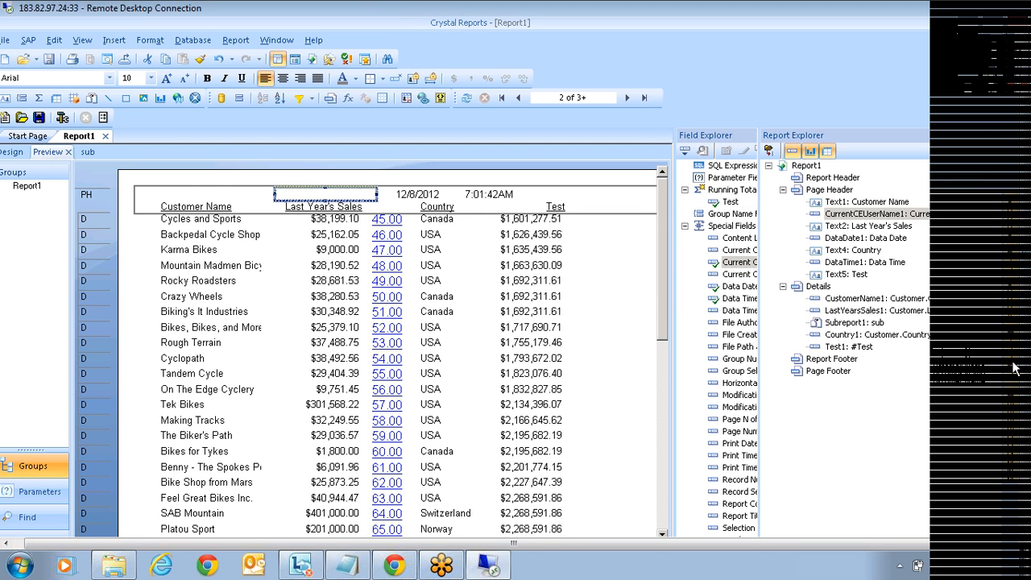
Step: Log on to BusinessObjects Enterprise with the account password so the header shows the logged-on user
mouse_move(1013, 368)
left_click(840, 153)
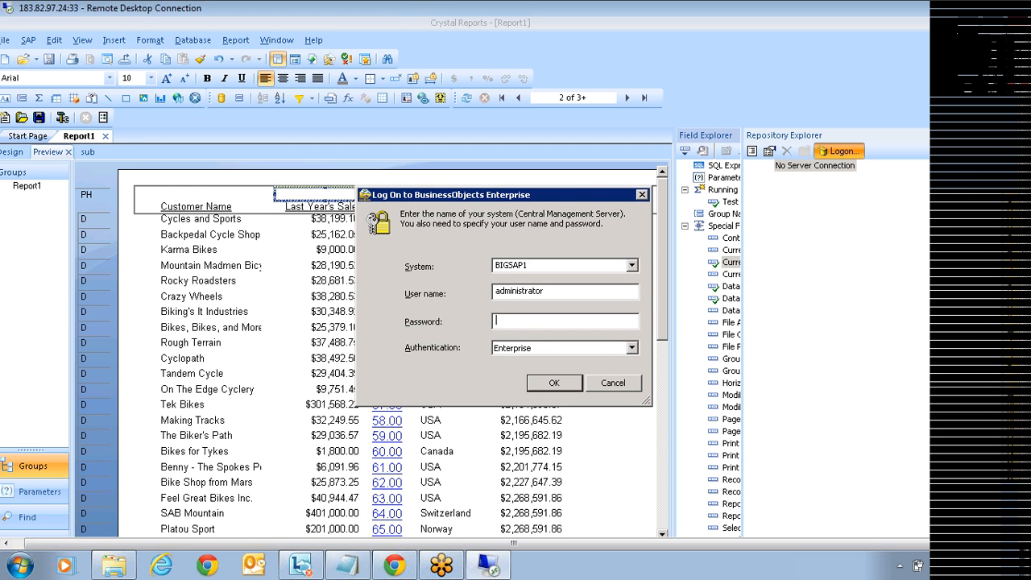
type("********")
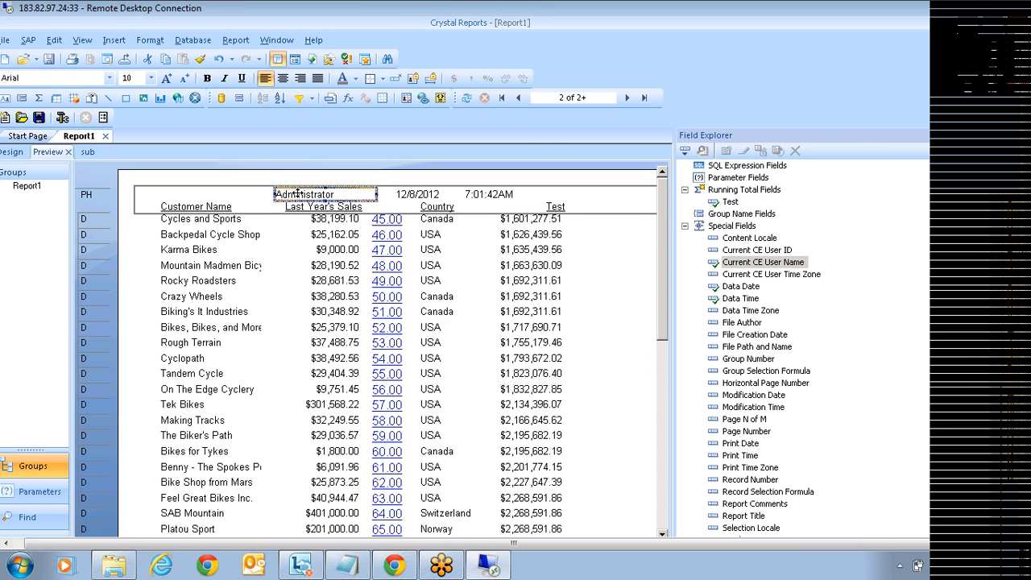
left_click(258, 197)
left_click(286, 194)
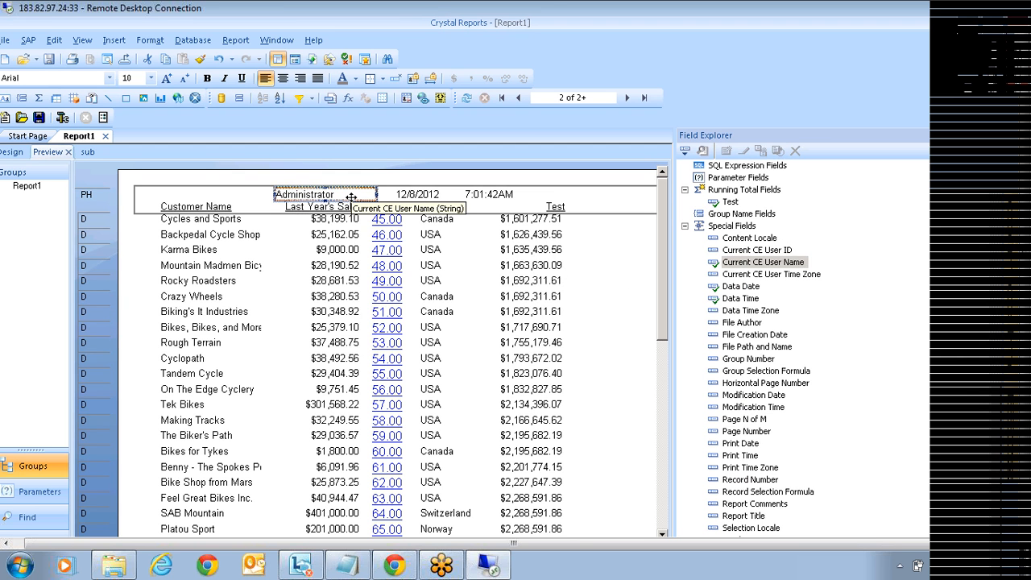
left_click(771, 275)
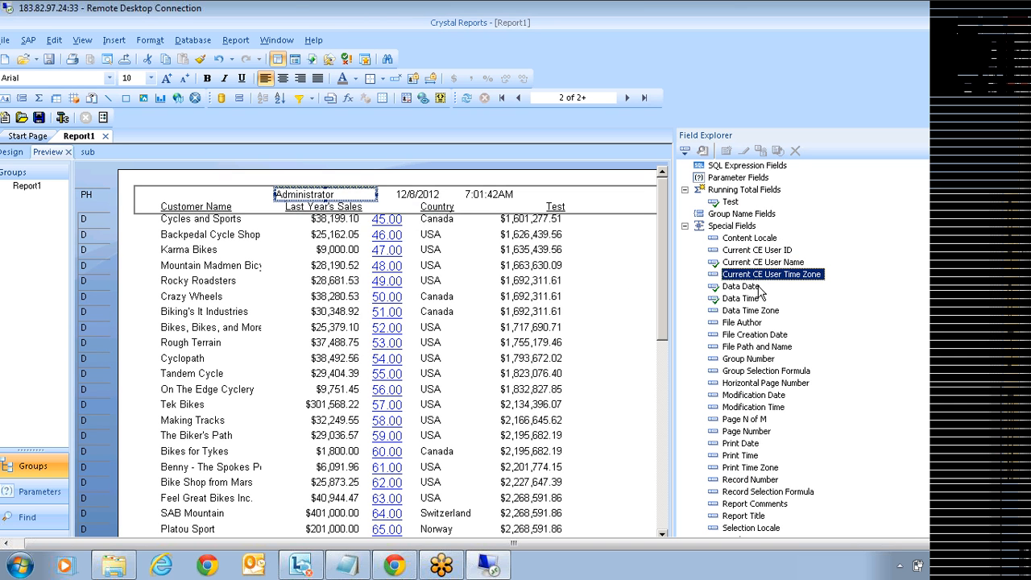
left_click(739, 323)
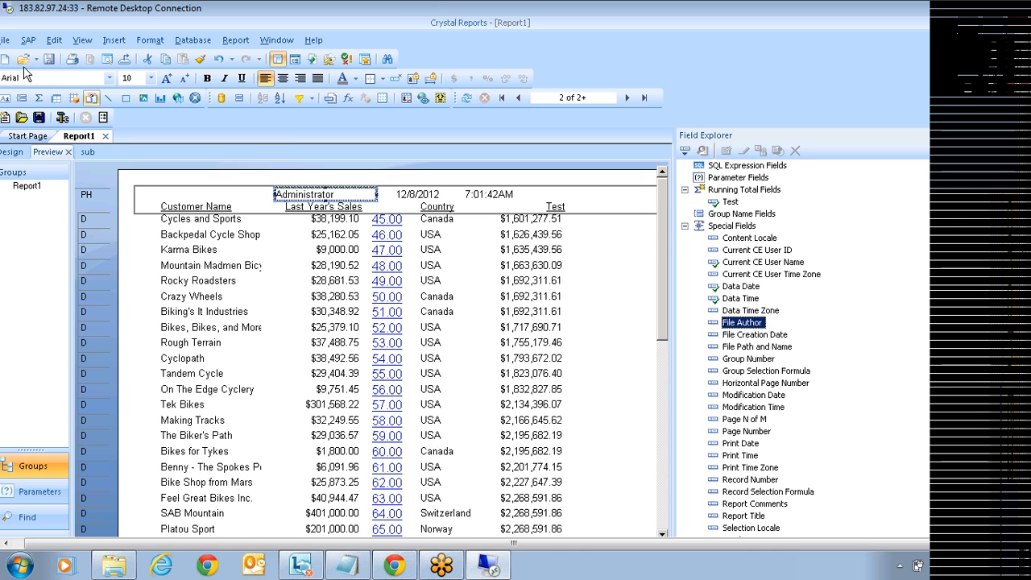
Step: Set the Summary Info author to 'asdasd' and place File Author at the page header's left
left_click(6, 42)
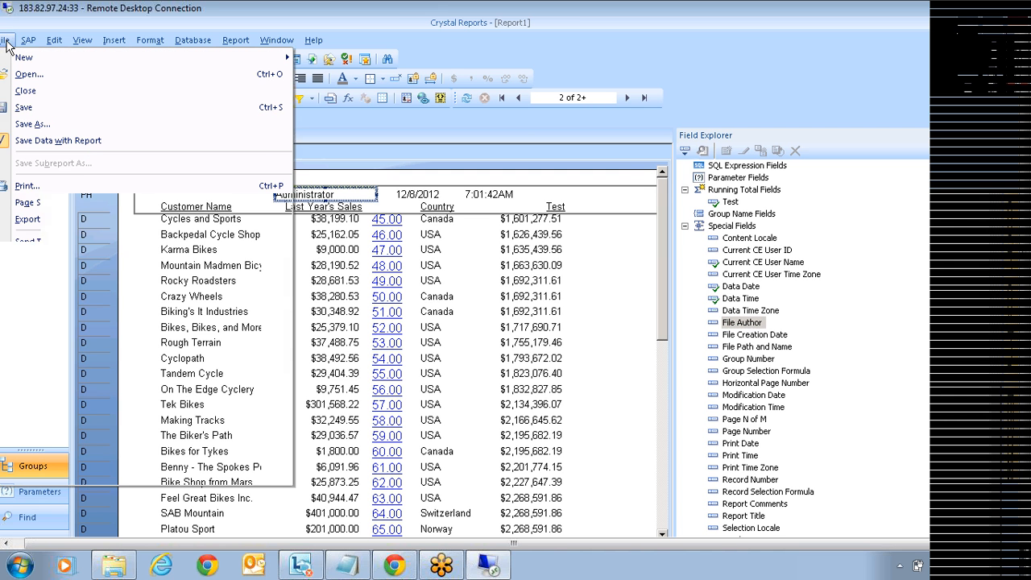
left_click(48, 298)
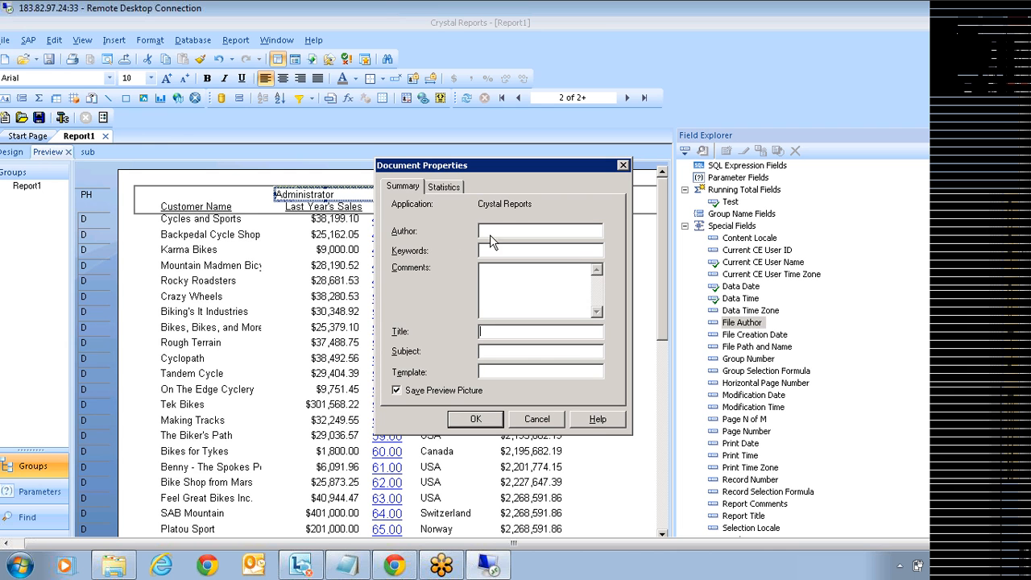
type("asdasd")
left_click(481, 420)
left_click_drag(736, 329, 157, 196)
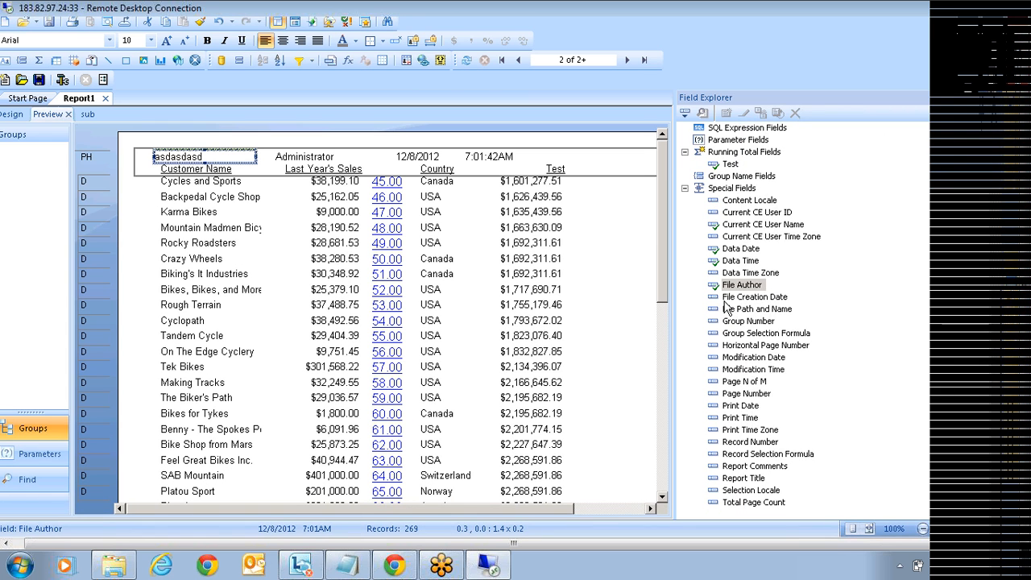
Step: Check Page N of M and Page Number, then collapse Customer, Running Total Fields and Special Fields
left_click(741, 384)
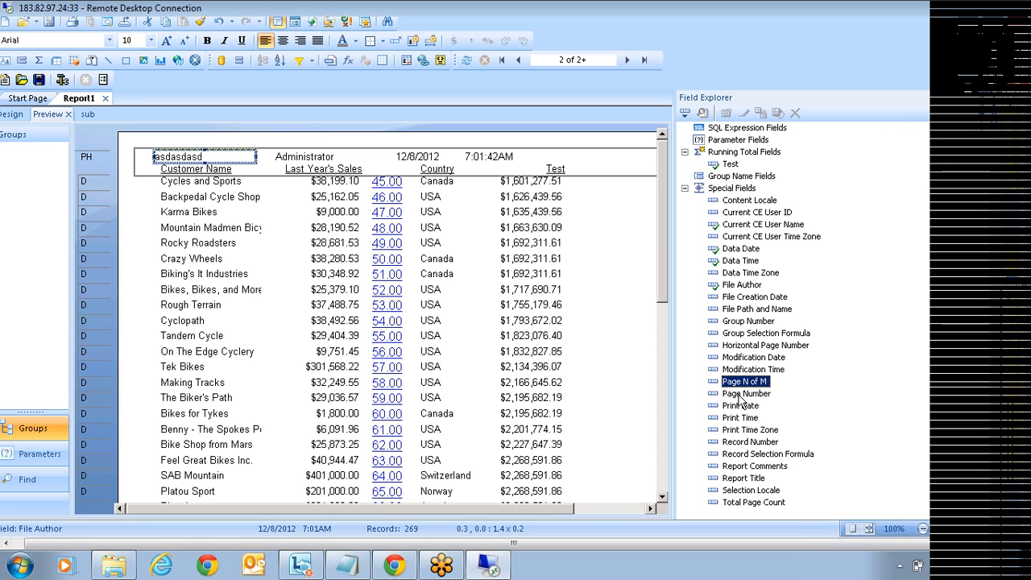
left_click(742, 395)
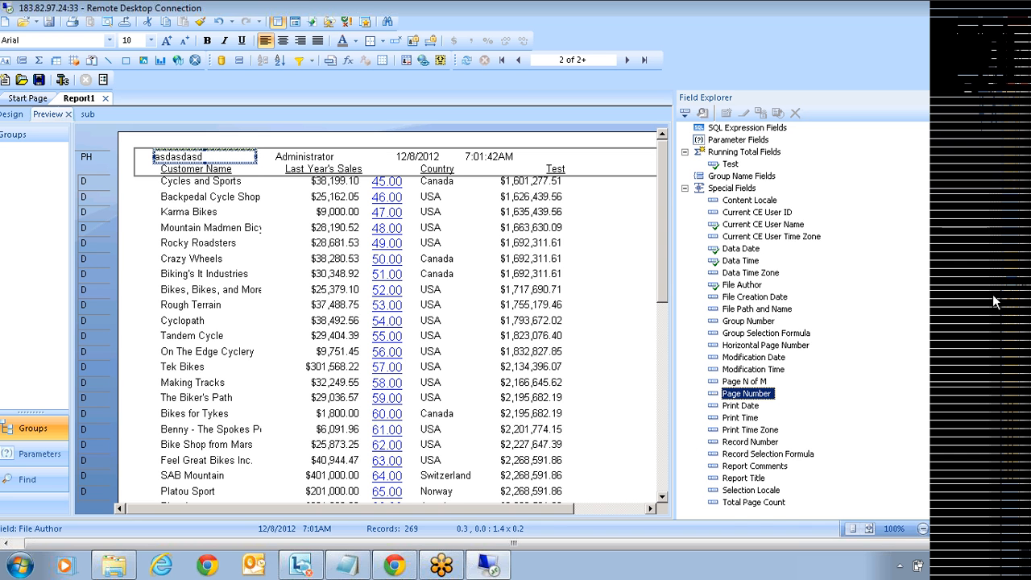
scroll(997, 295, "up", 7)
scroll(999, 171, "up", 1)
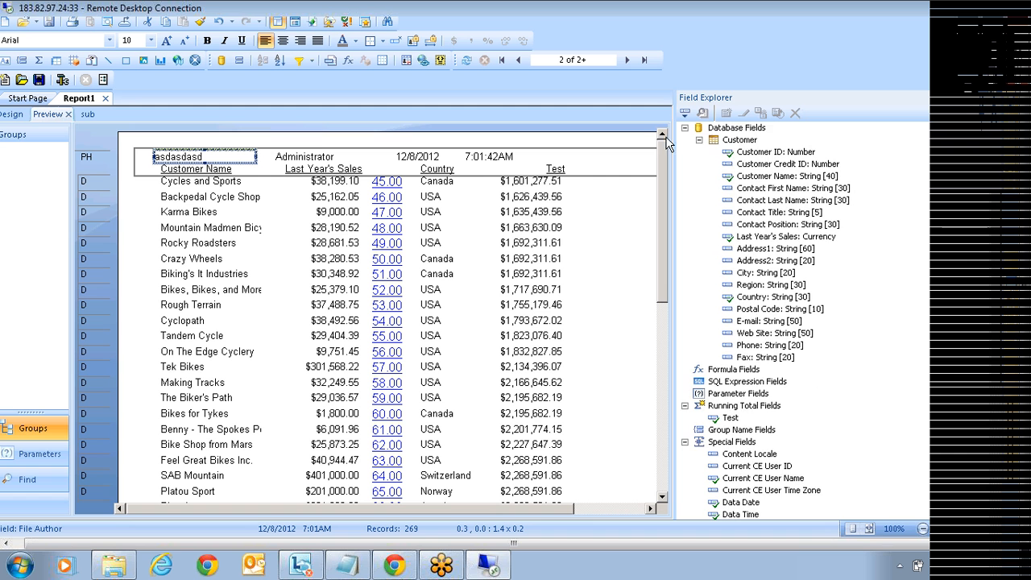
left_click(699, 140)
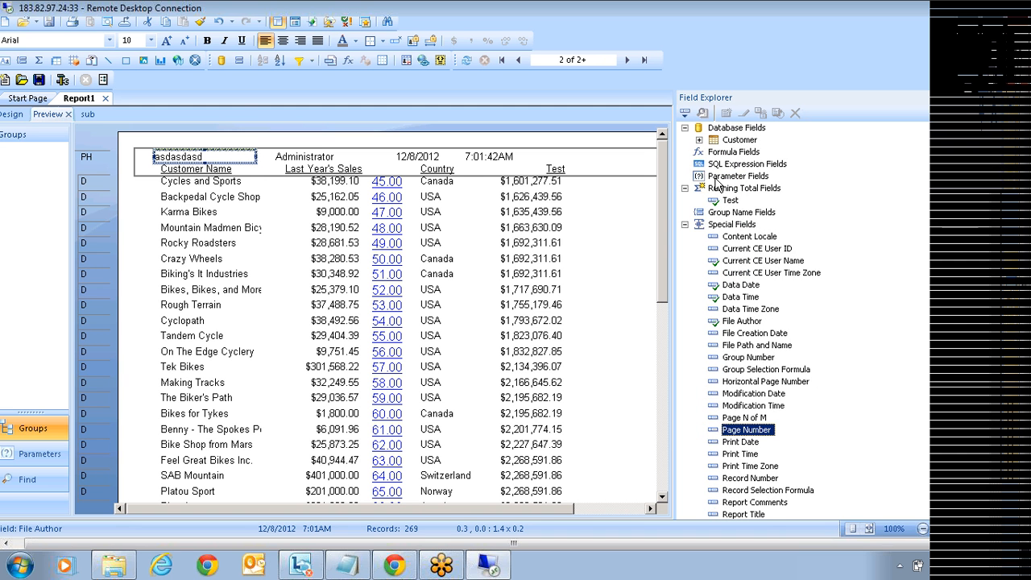
left_click(685, 188)
left_click(685, 213)
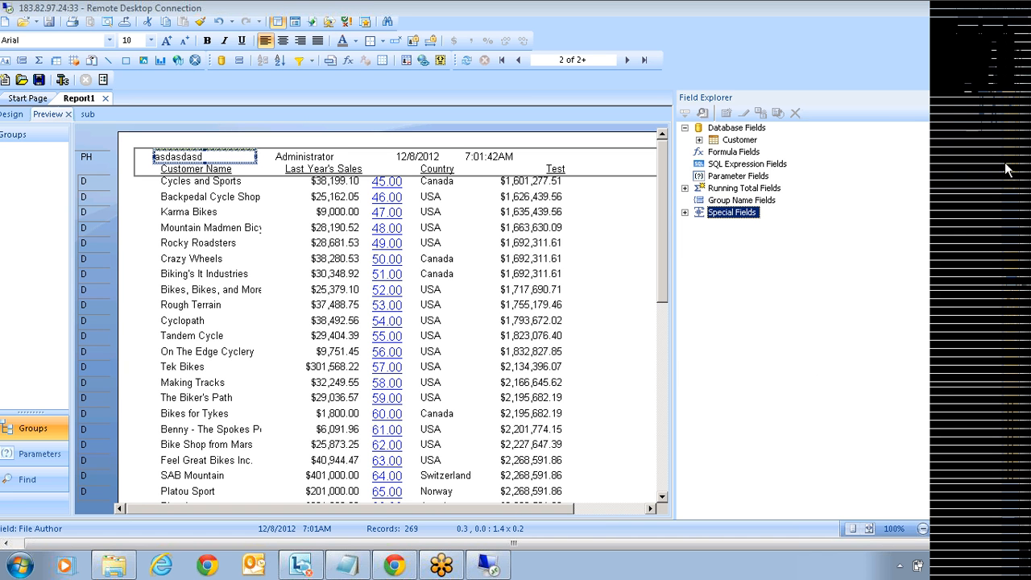
Step: In Report Explorer, review Page Header objects: File Author, user name, Data Date, Data Time and column headings
key("ctrl+alt+r")
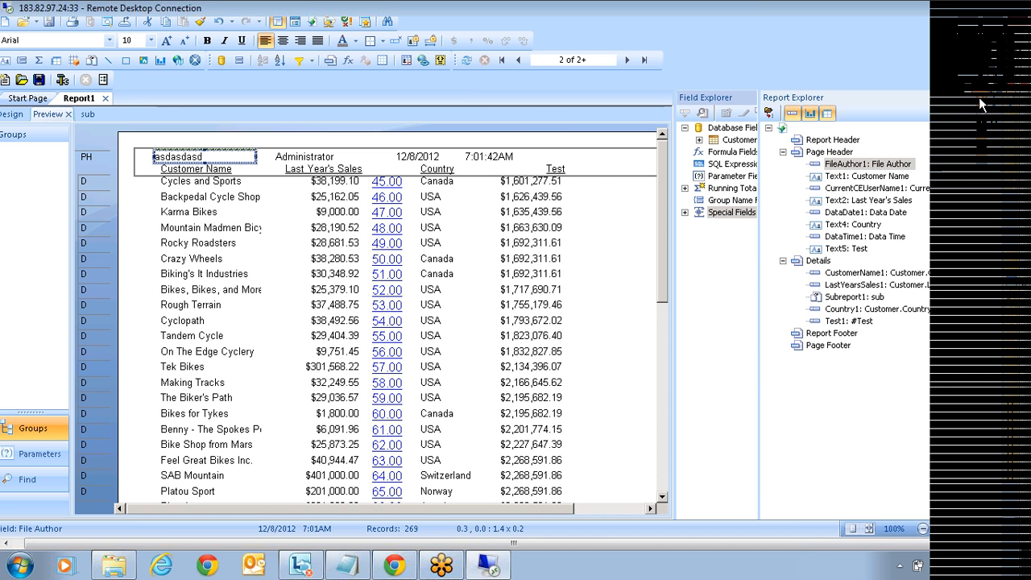
key("ctrl+alt+t")
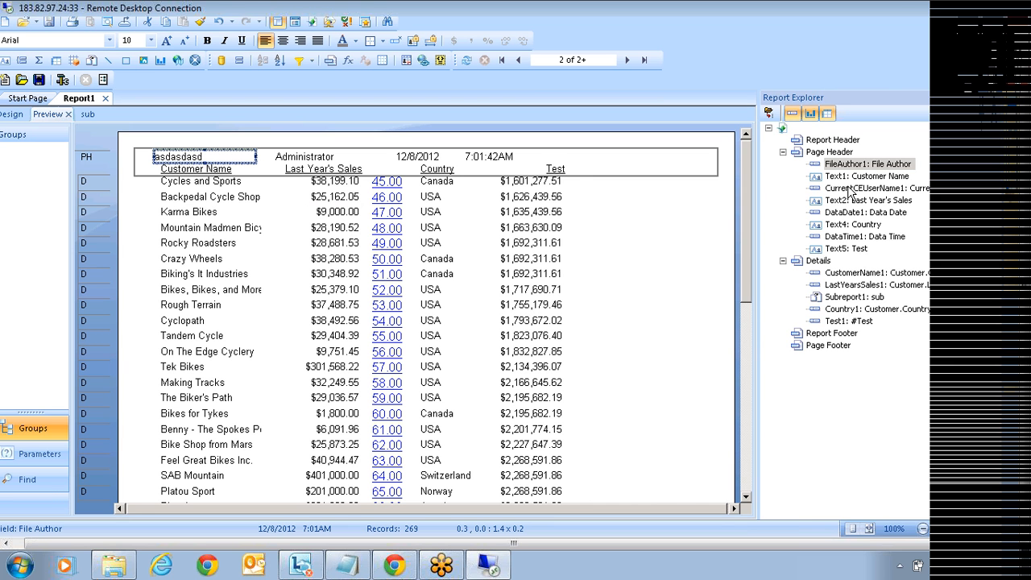
left_click(782, 153)
left_click(782, 164)
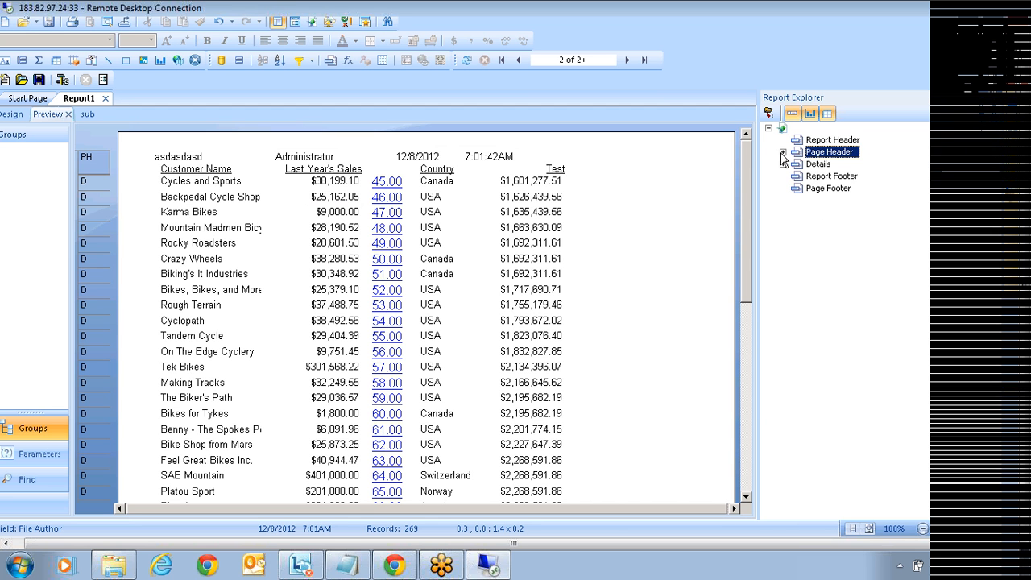
left_click(782, 153)
left_click(830, 164)
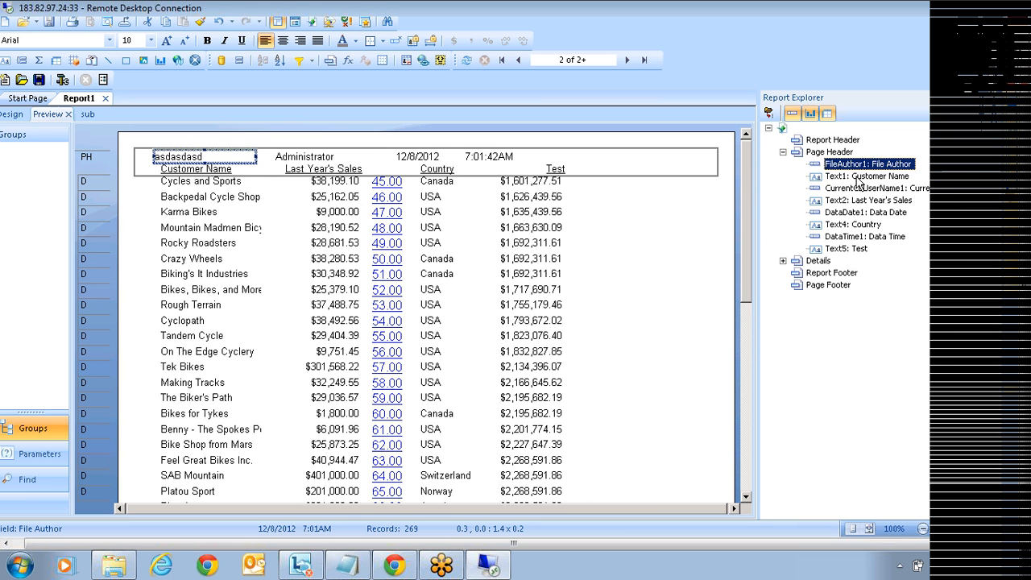
left_click(858, 176)
left_click(857, 190)
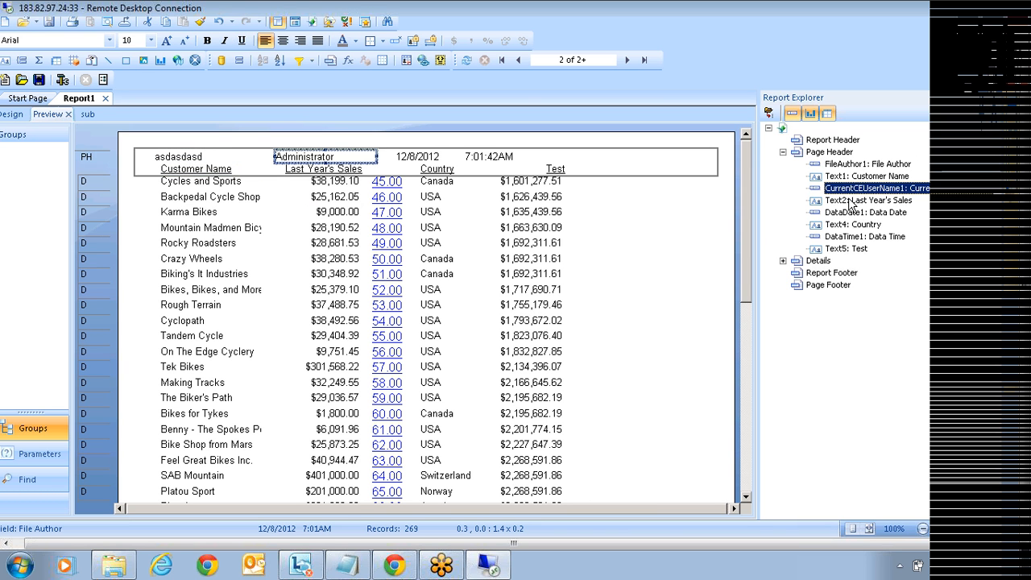
left_click(851, 201)
left_click(846, 213)
left_click(845, 225)
left_click(844, 236)
left_click(843, 226)
Step: Inspect Format Text for the Country heading without changes, then review the Details fields and subreport
right_click(843, 225)
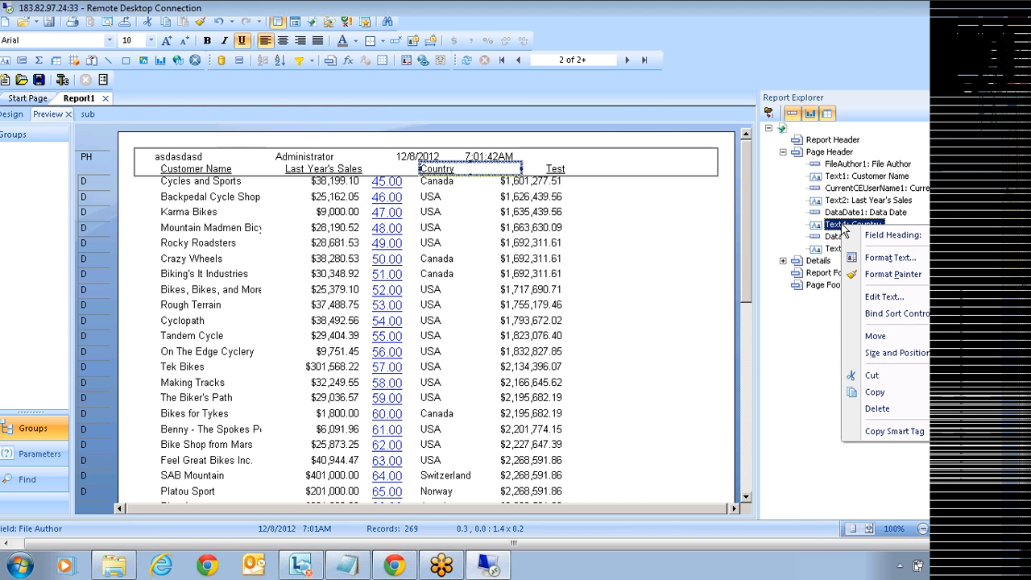
left_click(883, 260)
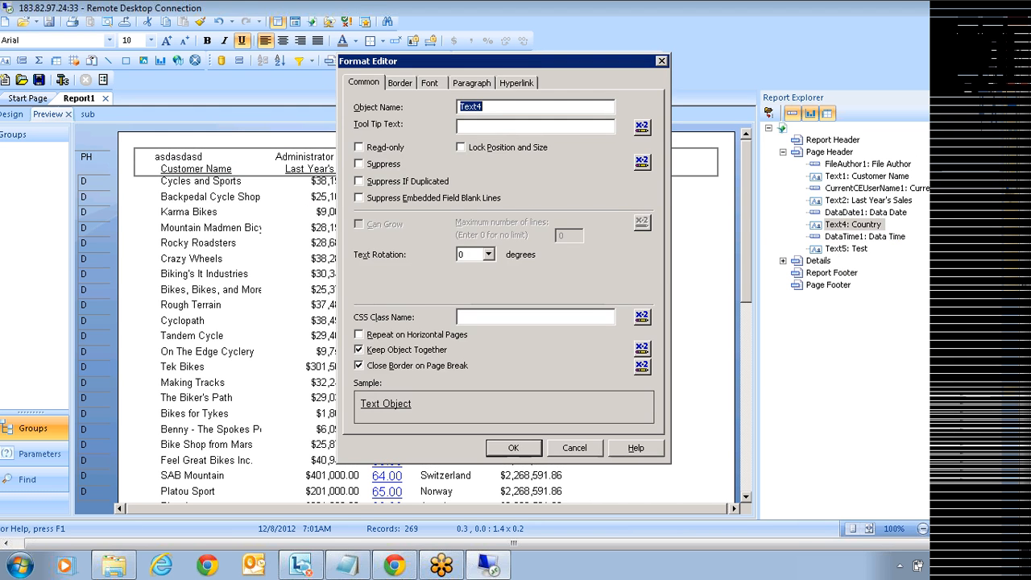
left_click(574, 448)
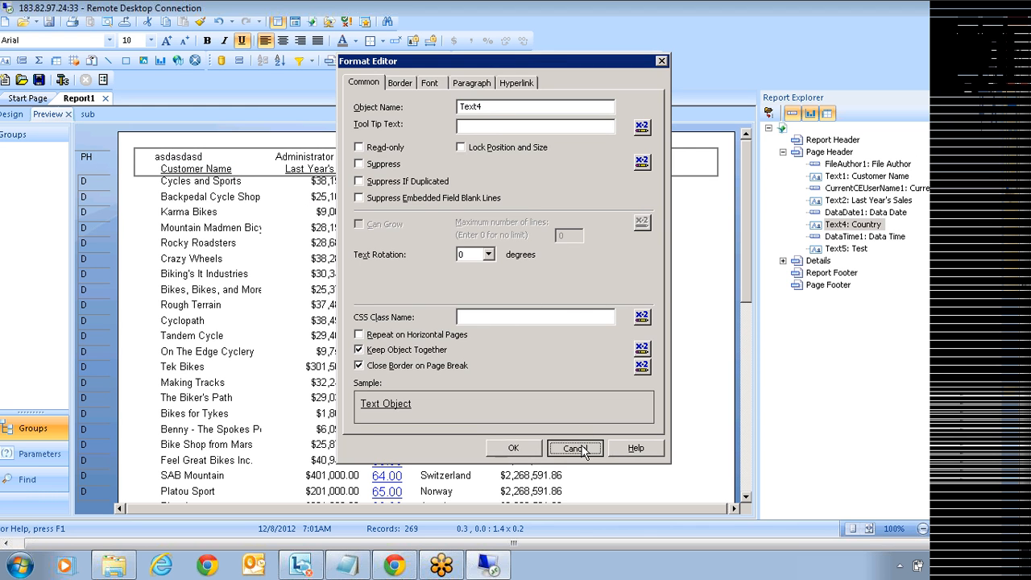
left_click(822, 262)
left_click(856, 275)
left_click(852, 286)
left_click(850, 297)
left_click(846, 310)
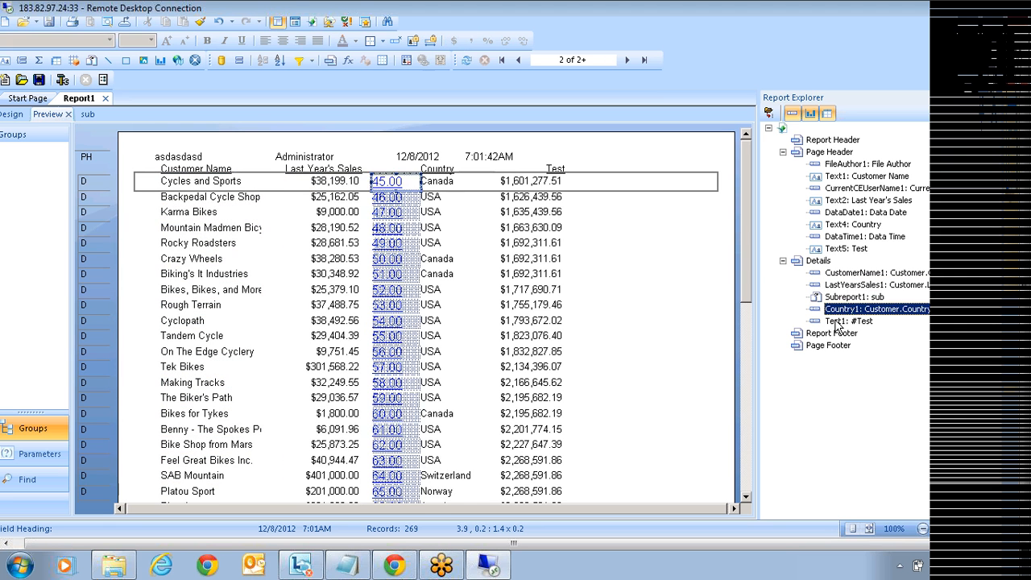
left_click(834, 322)
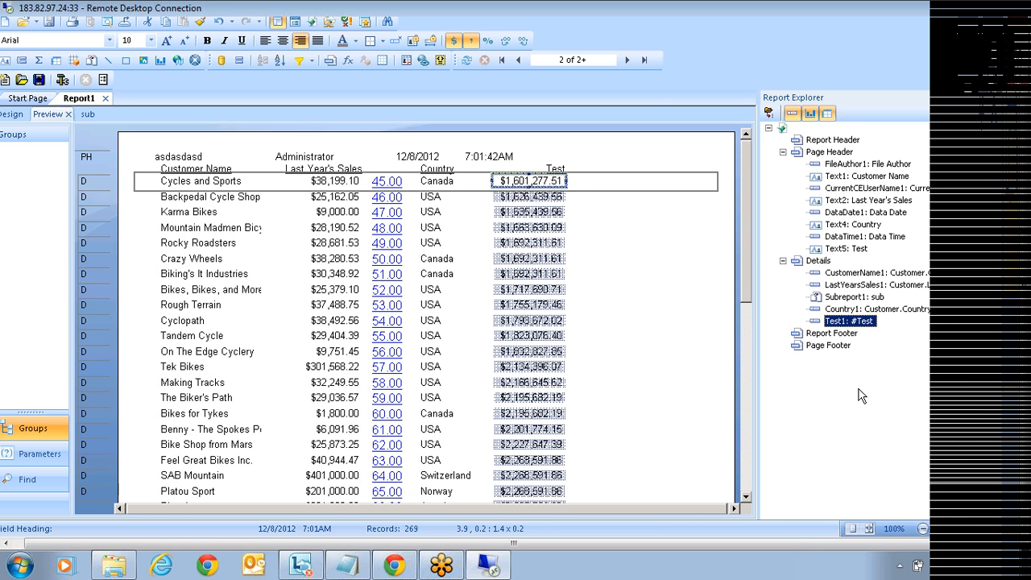
left_click(1013, 225)
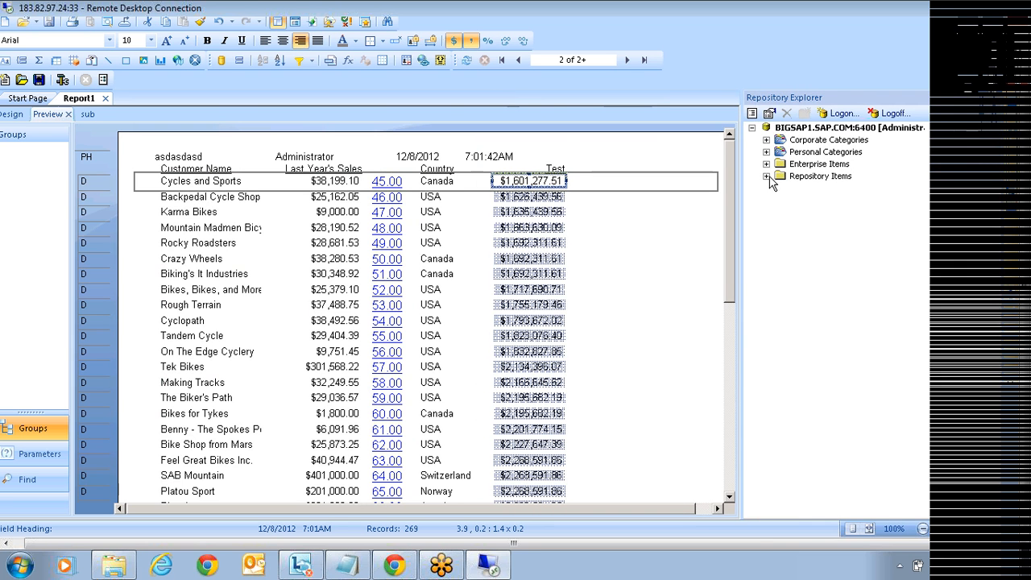
Step: Browse Repository Items and the Training folder, open and close CRConsumer, then go to the first page
left_click(766, 177)
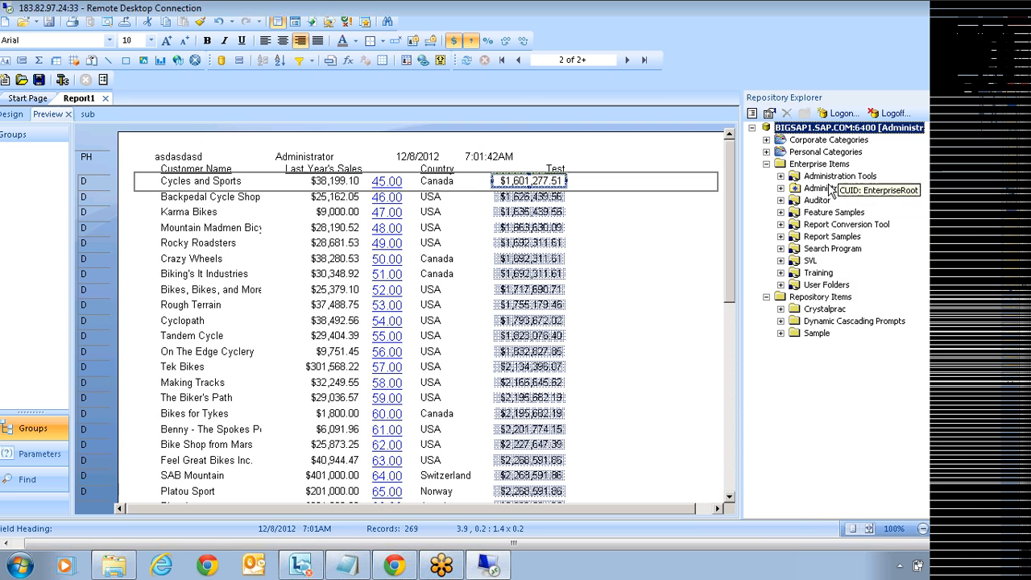
left_click(780, 272)
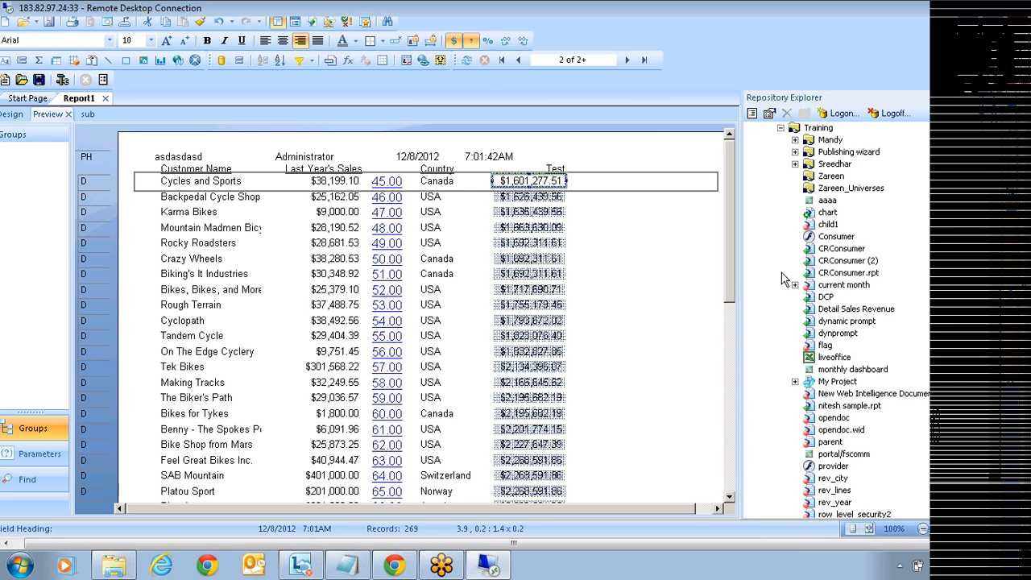
left_click(819, 263)
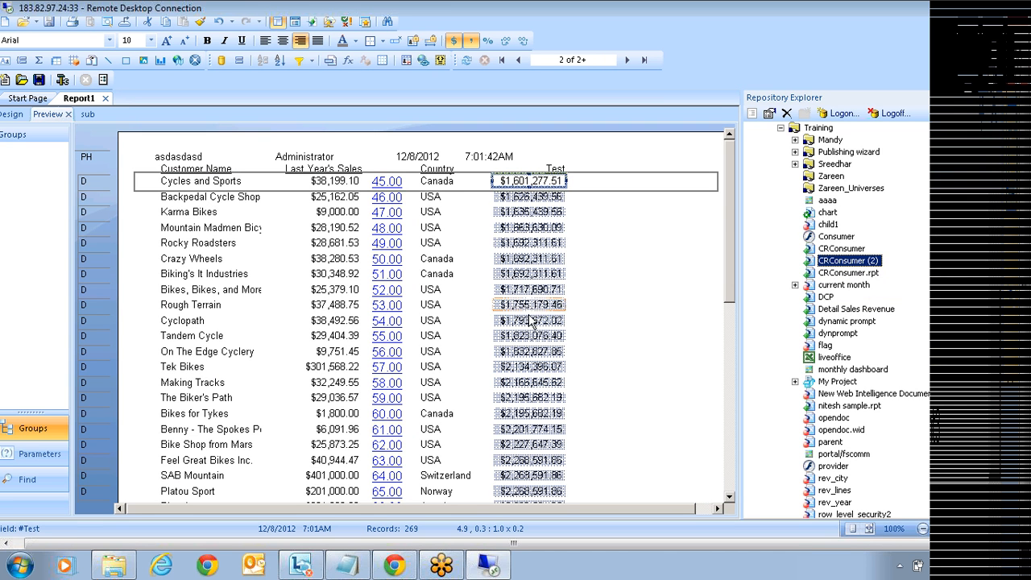
left_click(830, 250)
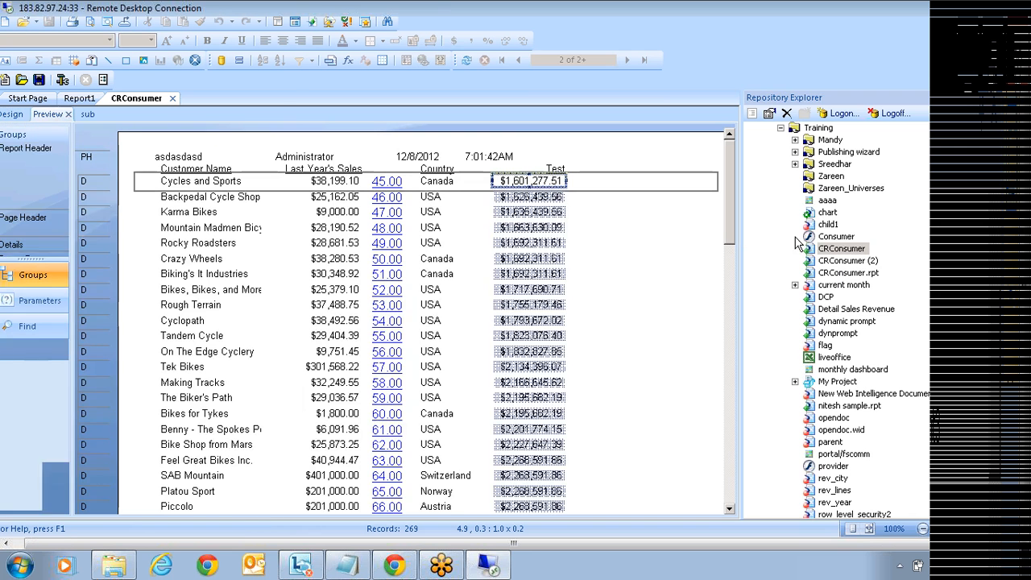
left_click(828, 225)
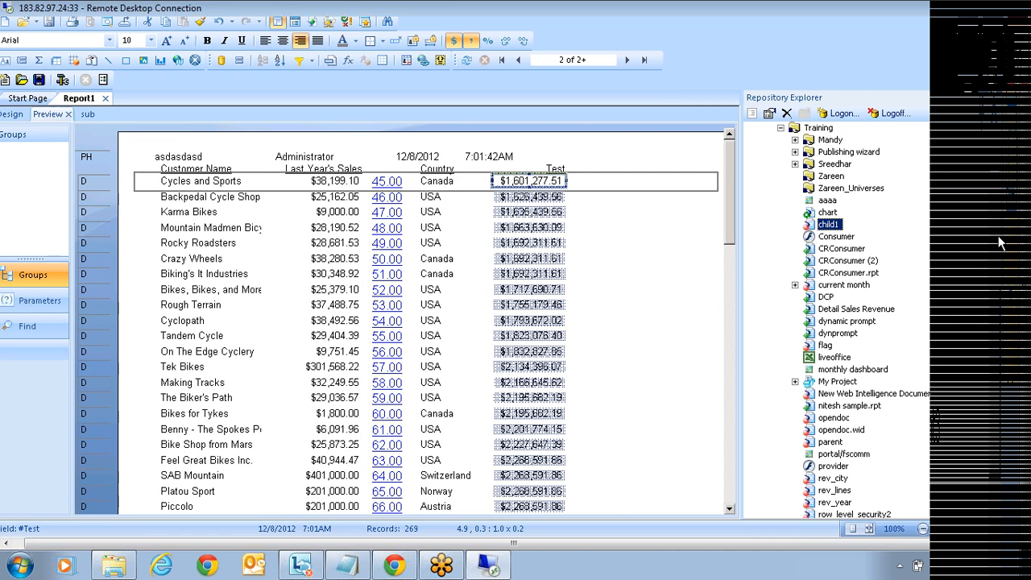
scroll(1006, 203, "up", 2)
left_click(780, 176)
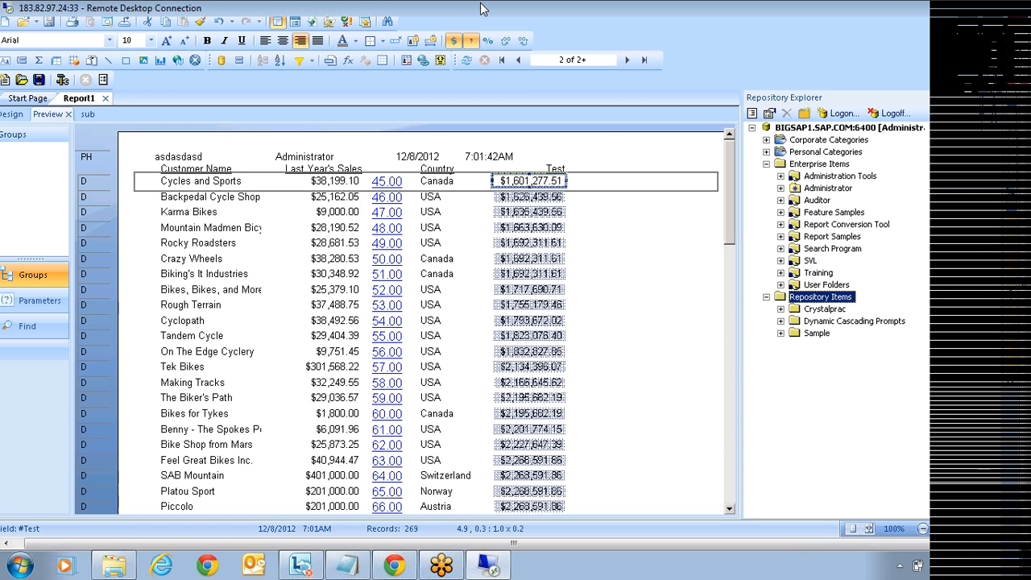
left_click(500, 61)
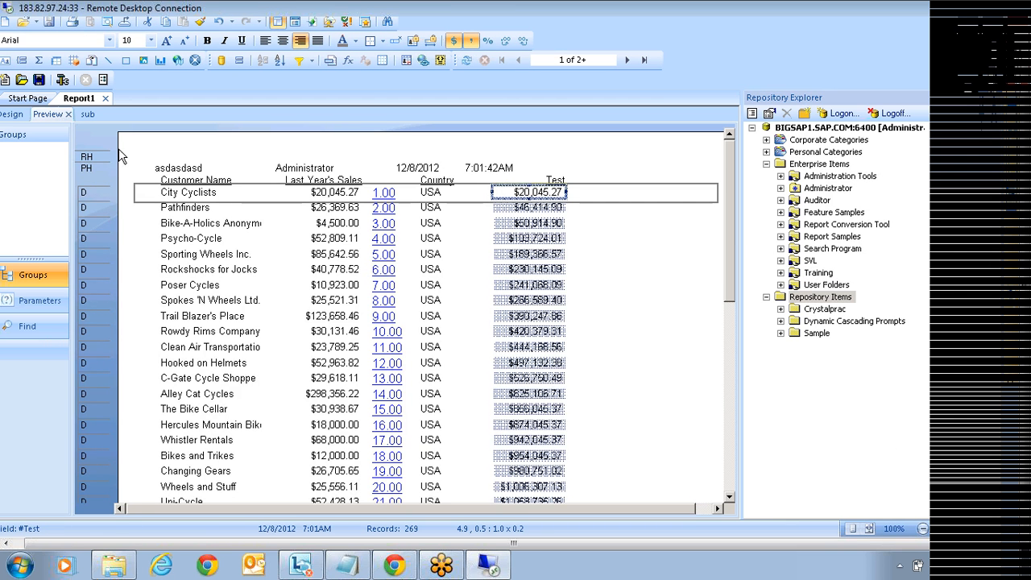
Step: Switch to Design view, showing File Author, user name, Data Date and Data Time in the page header
left_click(11, 115)
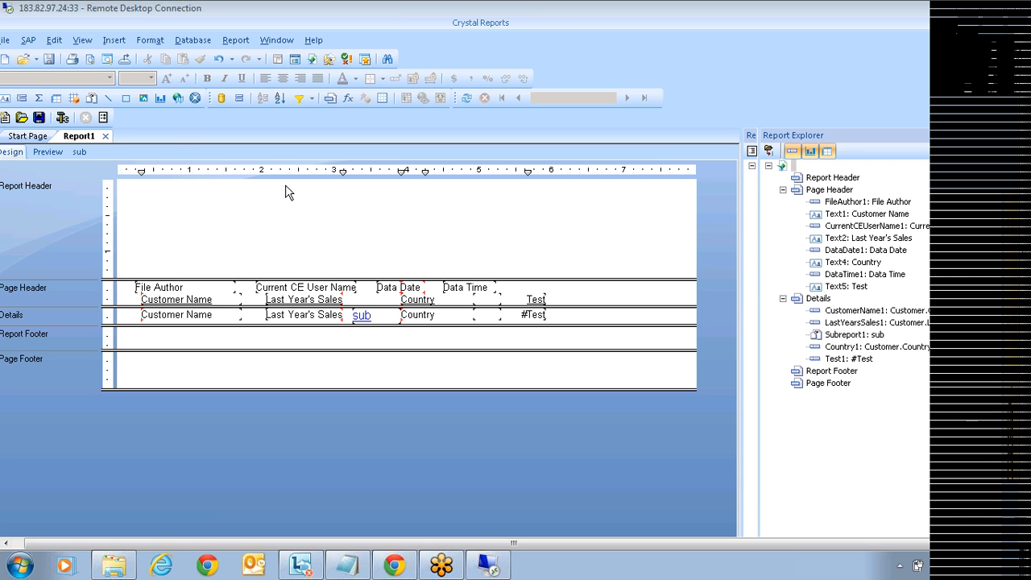
Step: Insert the picture USA.JPG from the Images folder on the OS2k (C:) drive
left_click(144, 98)
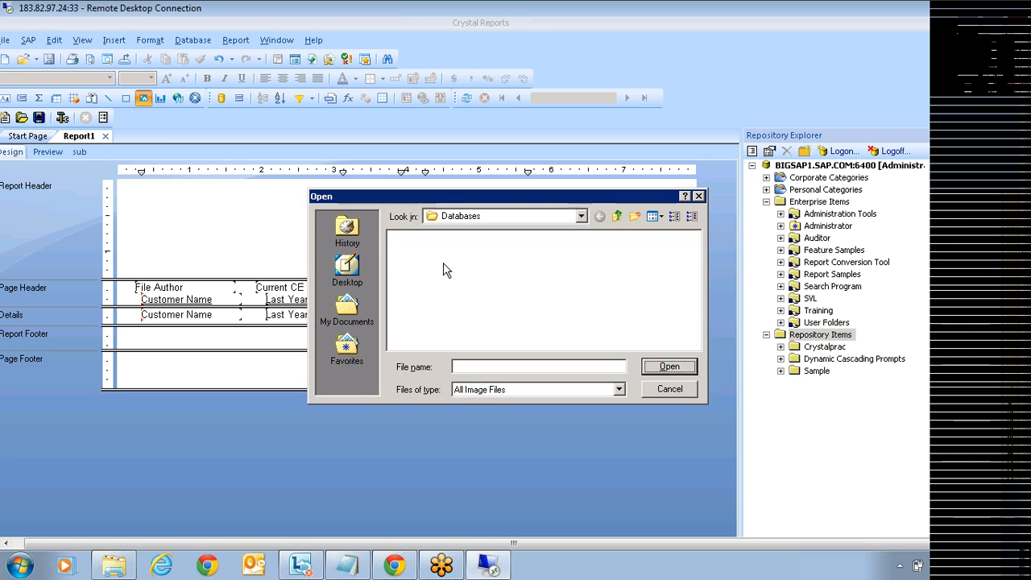
left_click(346, 267)
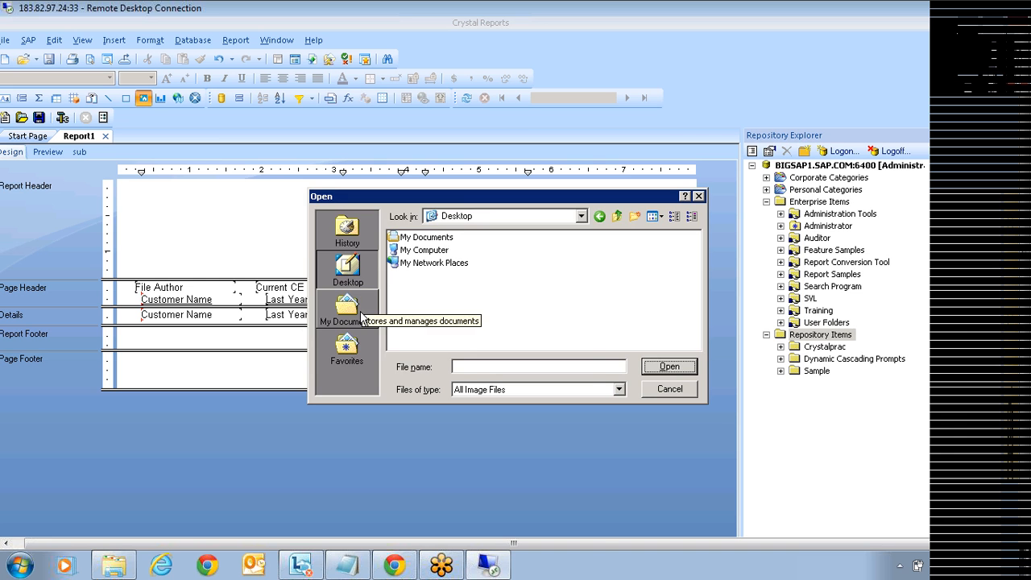
left_click(419, 251)
double_click(418, 251)
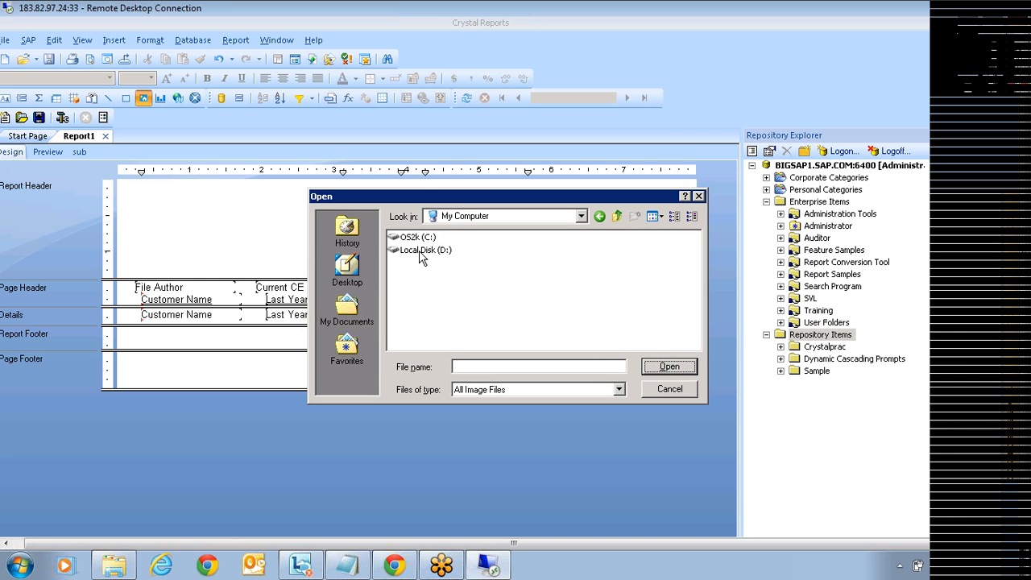
double_click(412, 239)
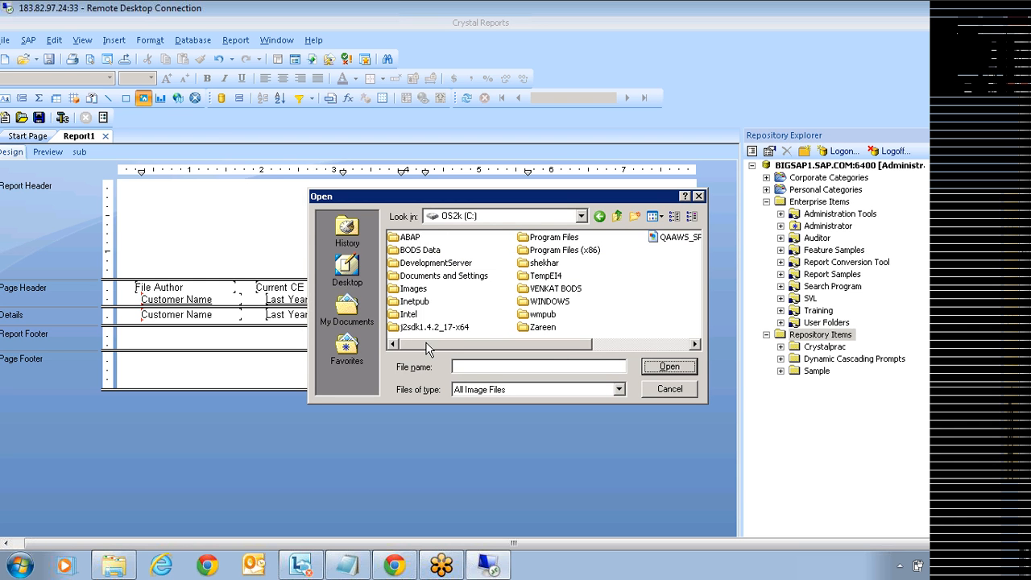
double_click(406, 289)
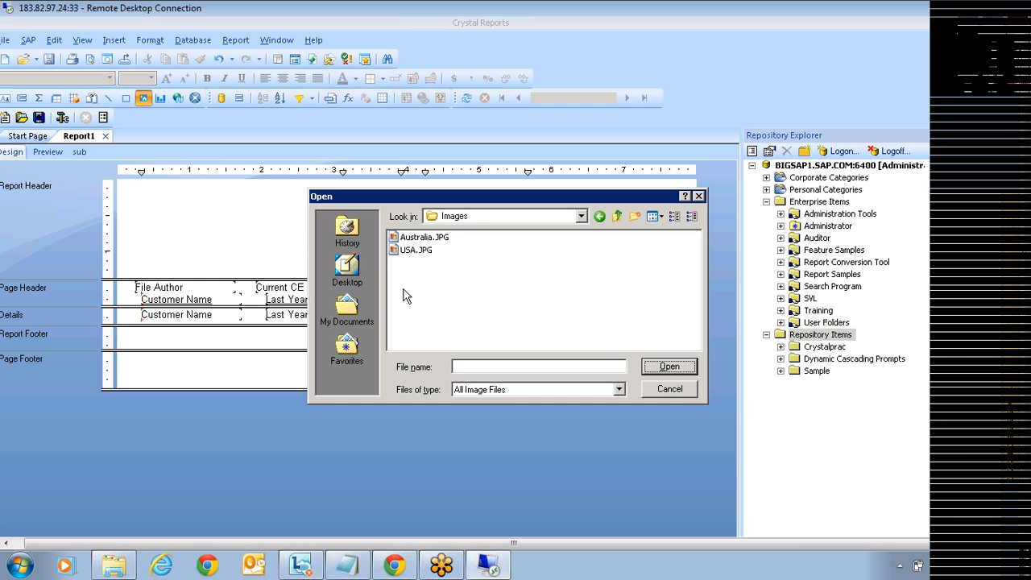
left_click(415, 252)
left_click(670, 368)
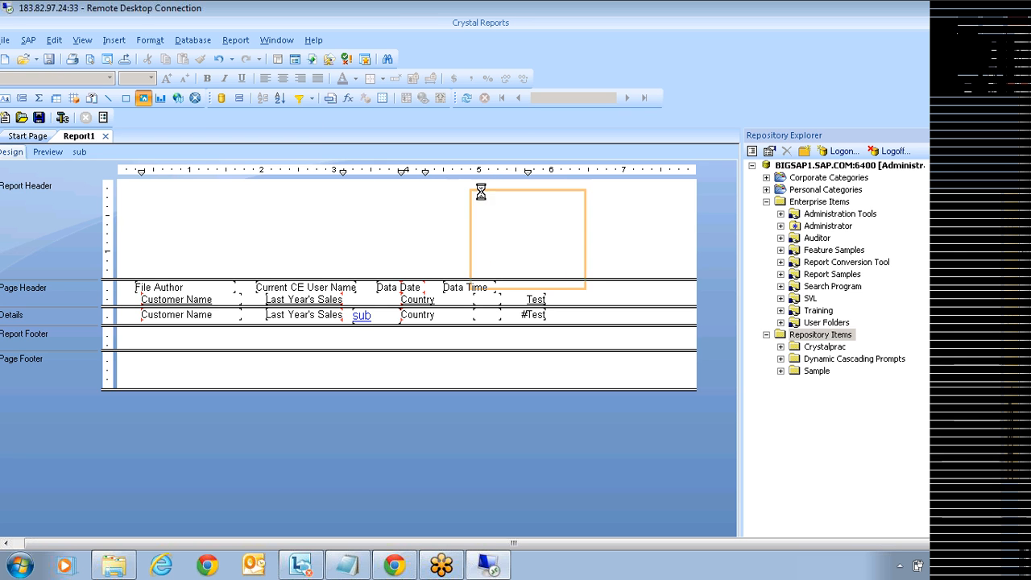
Step: Drop the red USA.JPG picture into the Report Header above Data Date and Data Time, then select it
left_click(443, 182)
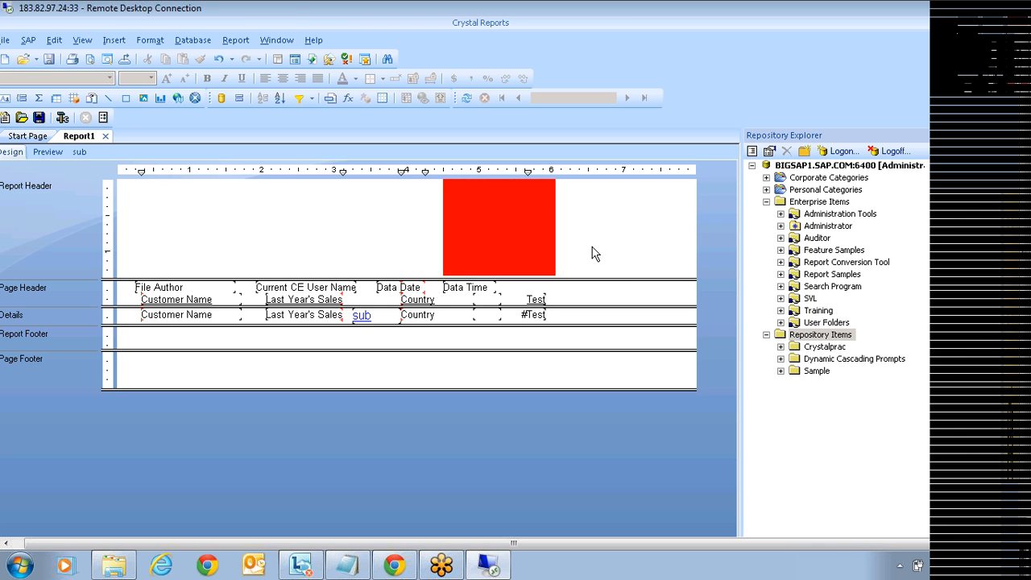
left_click(494, 234)
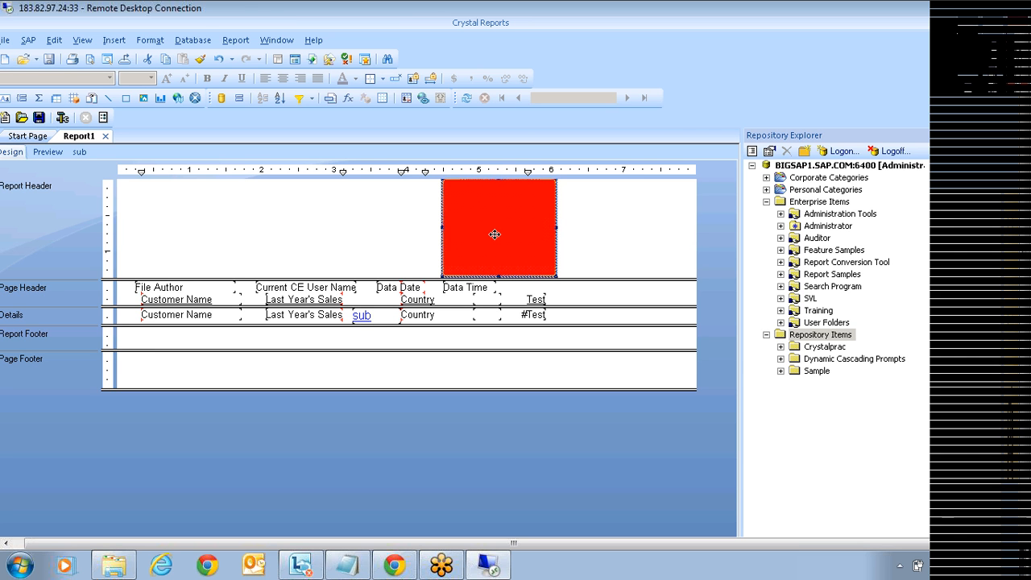
left_click(363, 240)
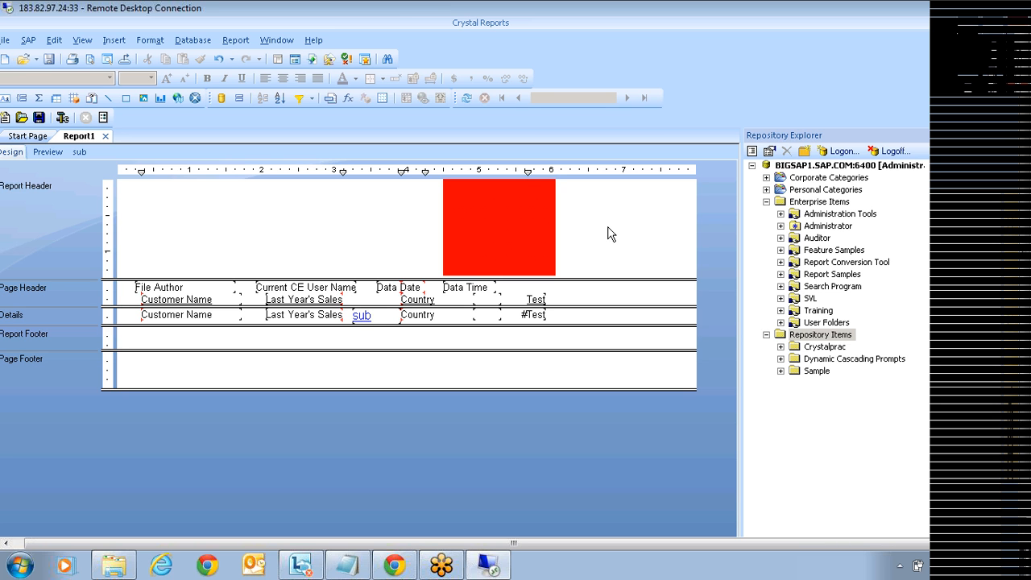
left_click(513, 244)
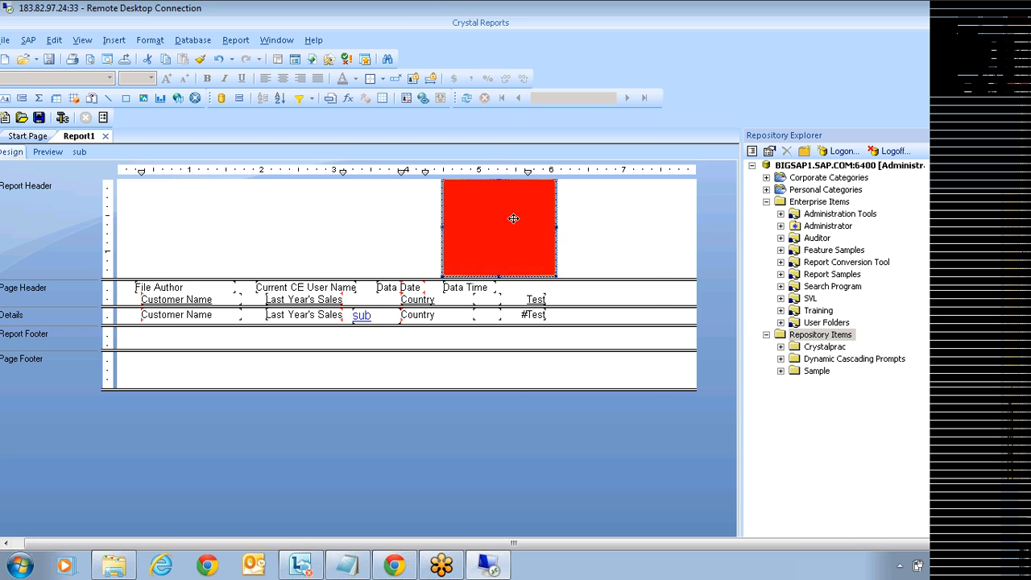
Step: Add the red picture to the repository's Sample folder as 'Logo', replacing the existing Logo item
right_click(513, 217)
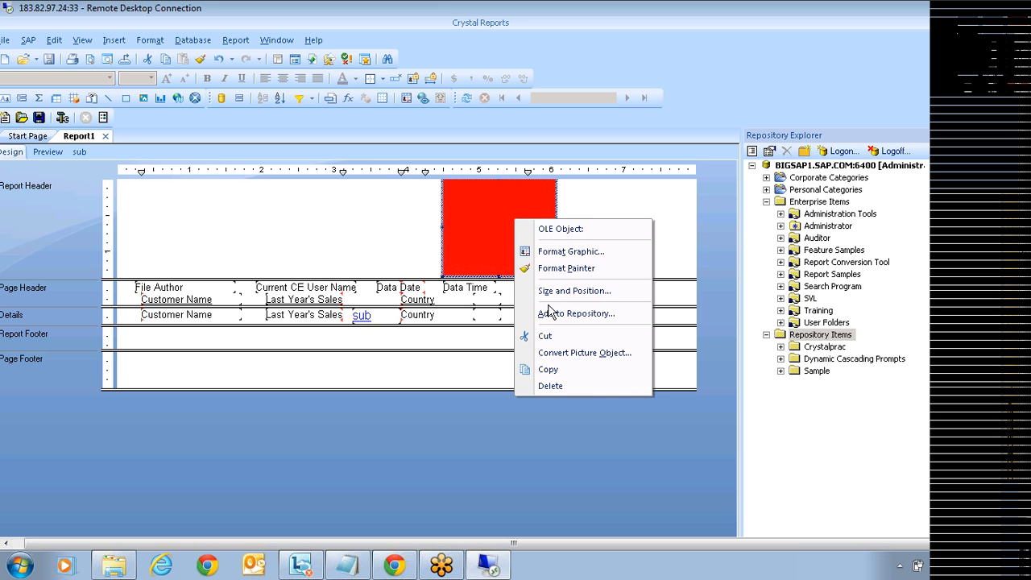
left_click(604, 318)
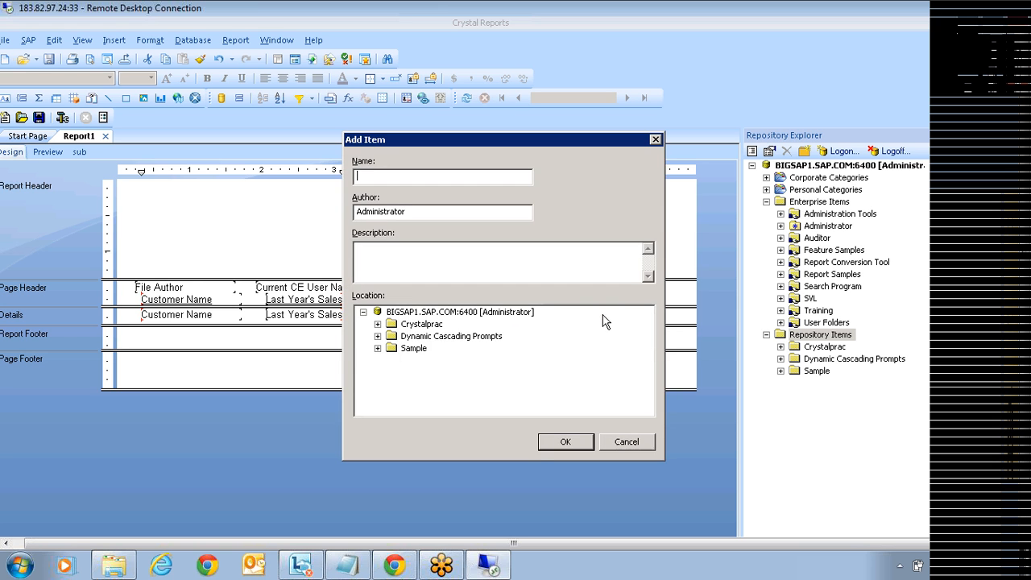
left_click(378, 348)
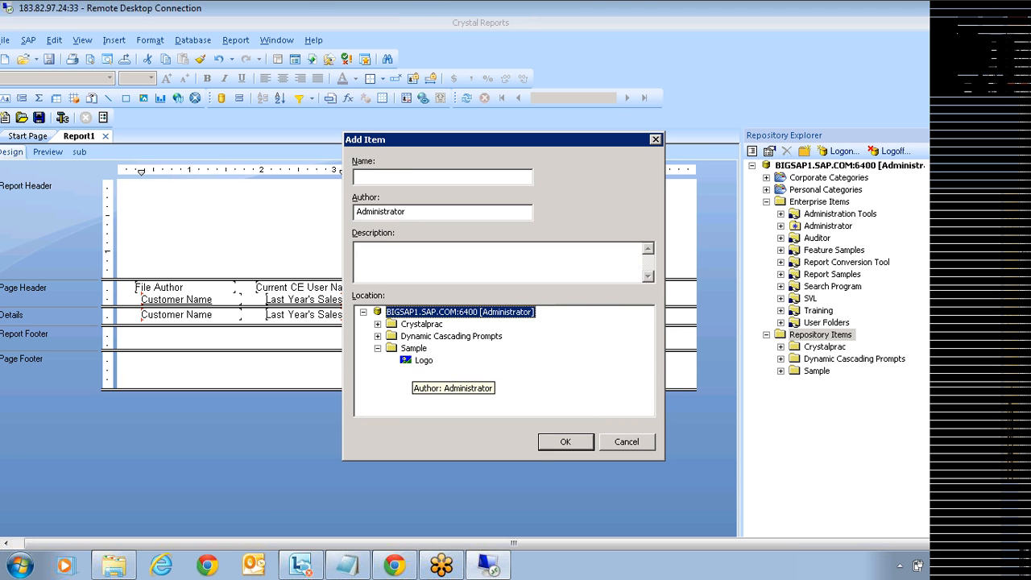
left_click(383, 178)
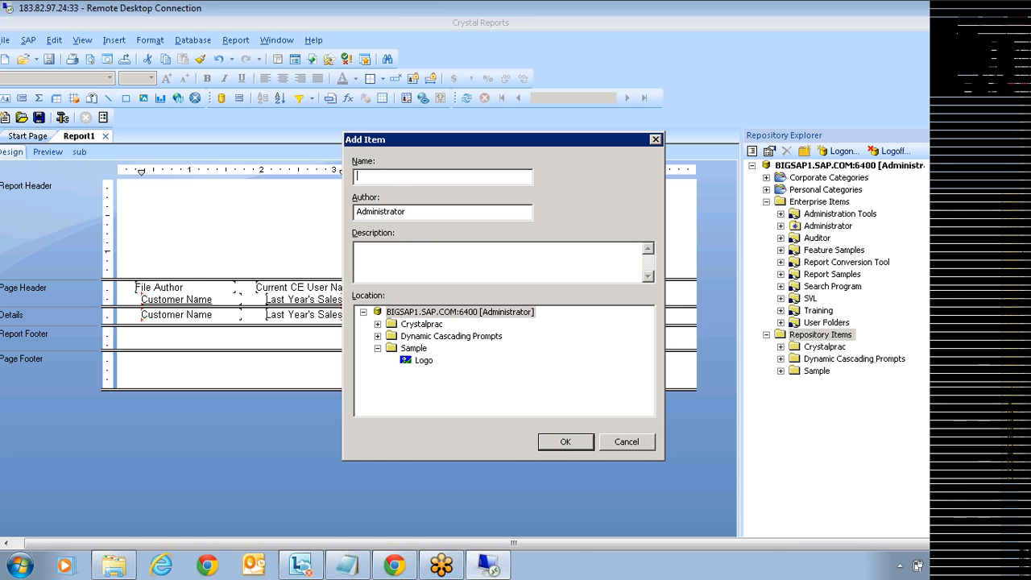
type("Logo")
left_click(412, 349)
left_click(574, 443)
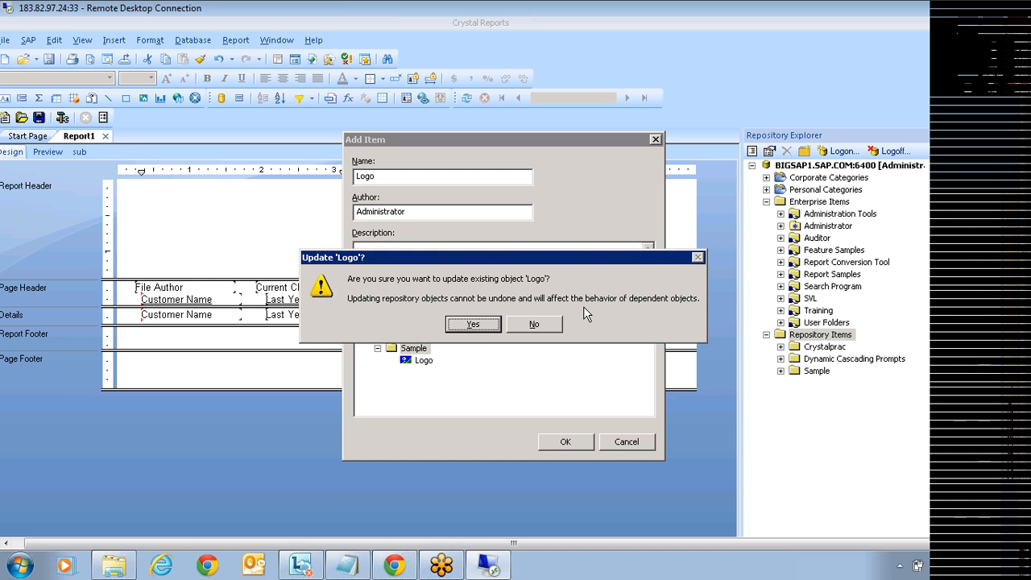
left_click(472, 324)
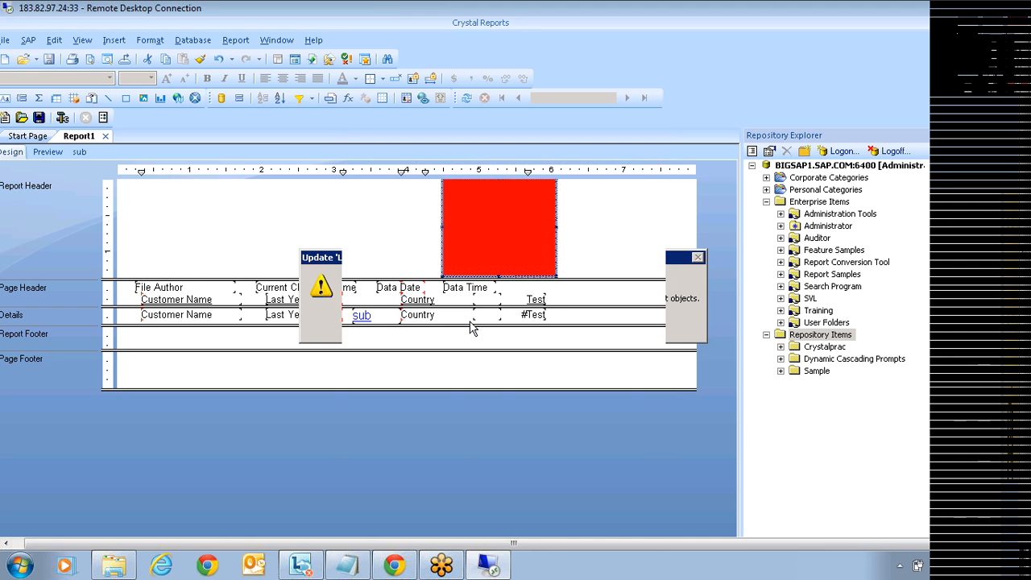
Step: Drag the Logo item from the repository's Sample folder into the Report Header
left_click(780, 371)
left_click(812, 435)
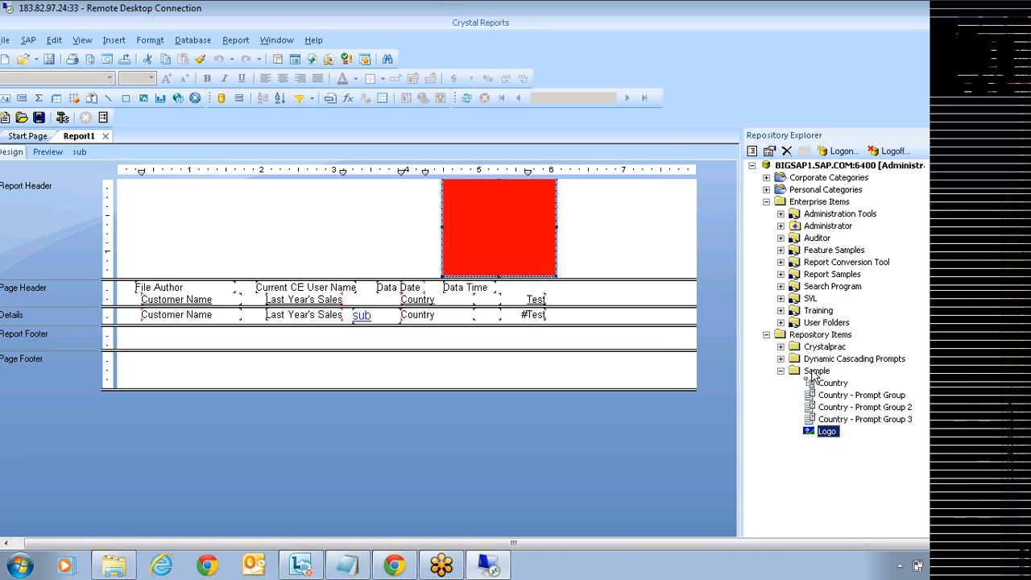
left_click_drag(827, 433, 216, 184)
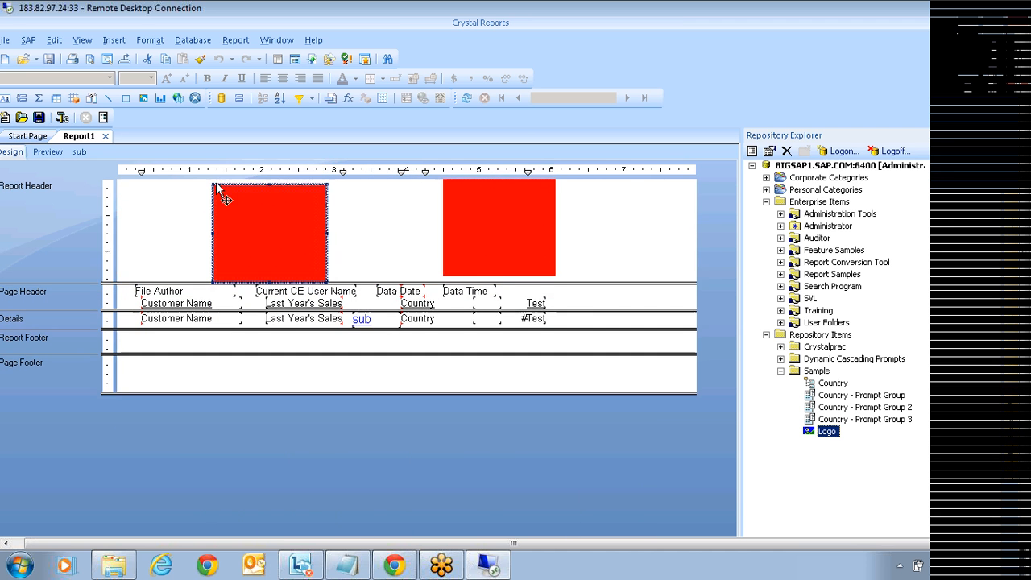
Step: Delete the original header picture and move the new Logo toward the header's right side
left_click(479, 244)
key("Delete")
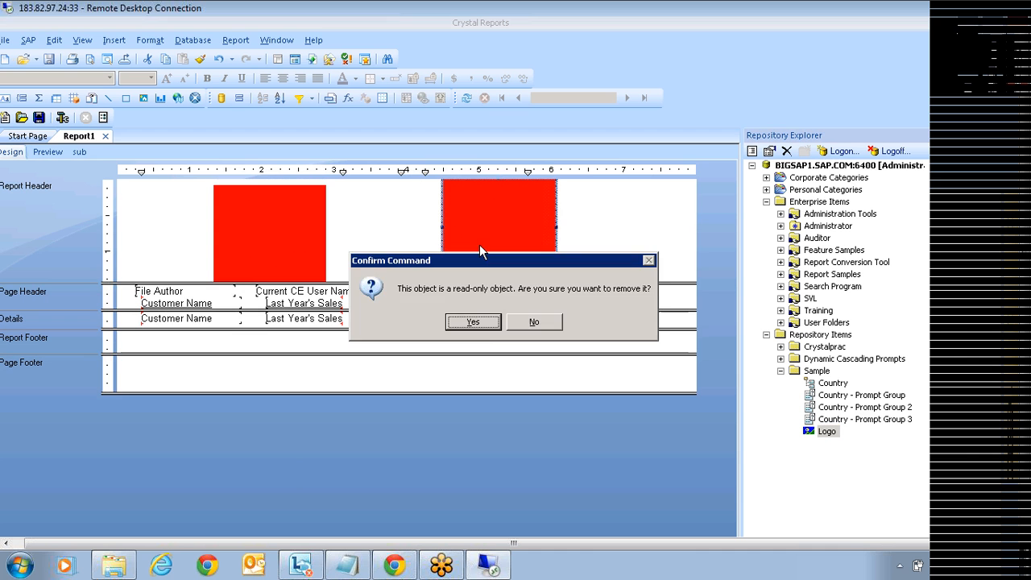
left_click(486, 323)
left_click_drag(270, 242, 526, 230)
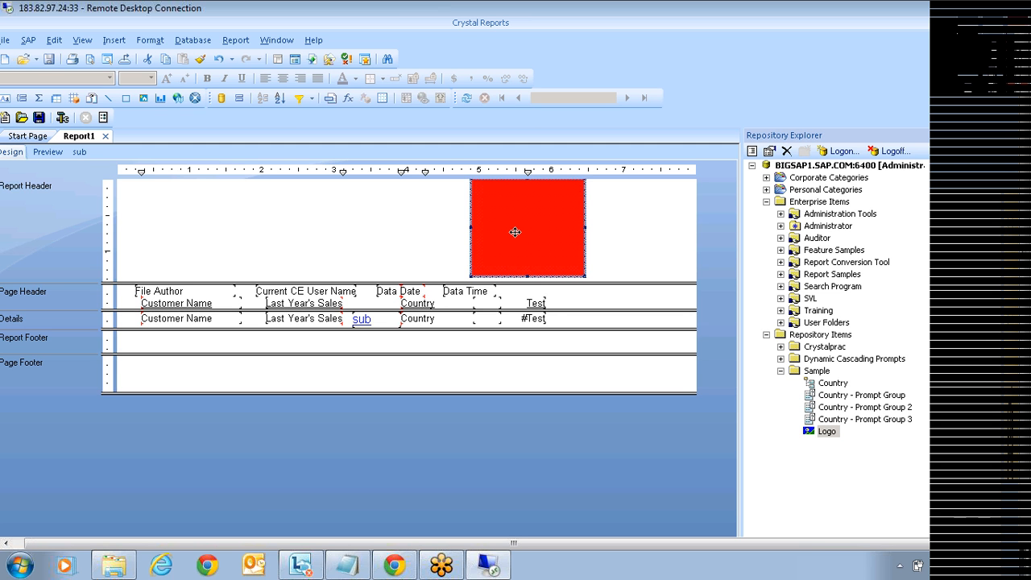
left_click(418, 251)
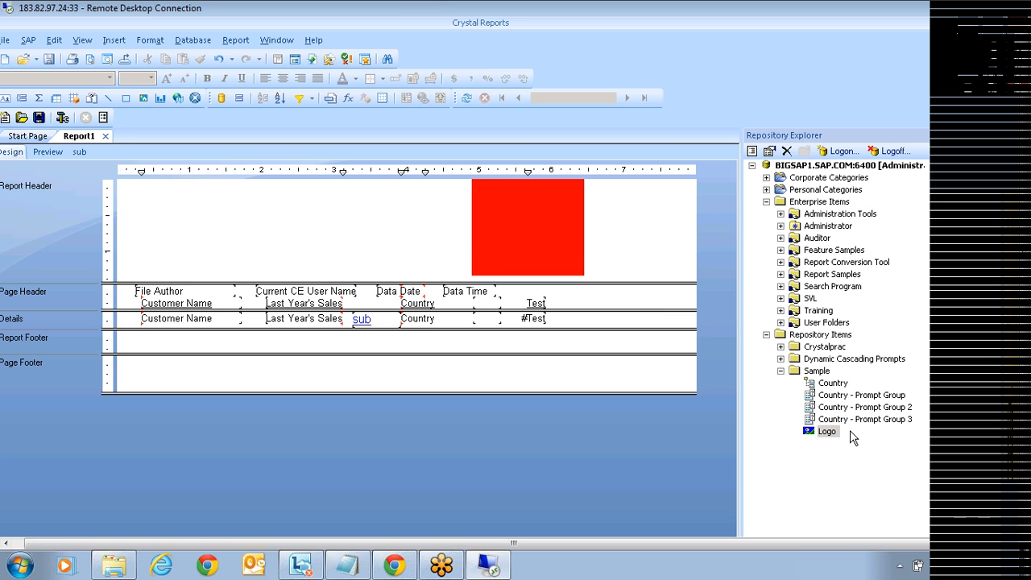
left_click(827, 433)
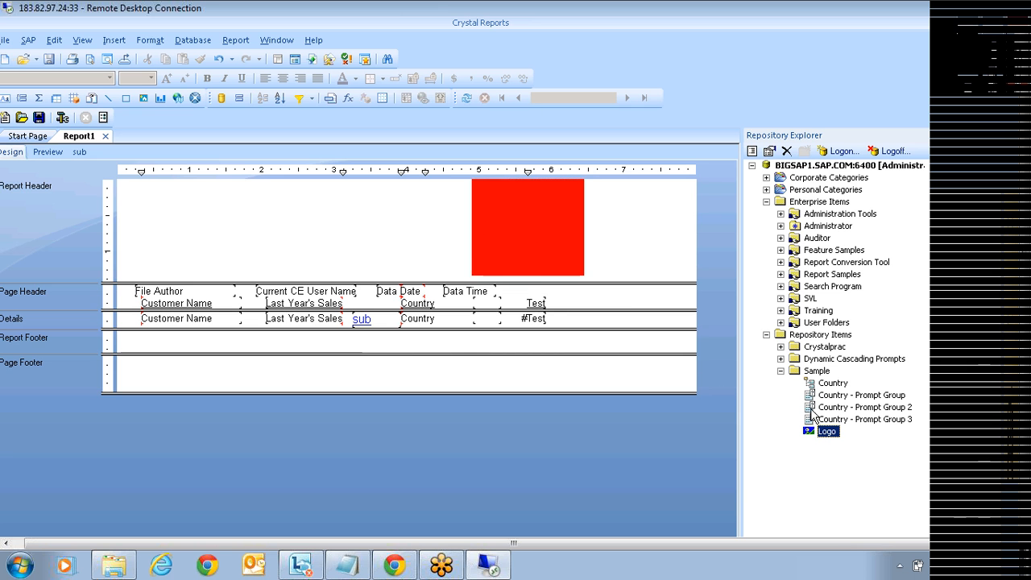
left_click(5, 43)
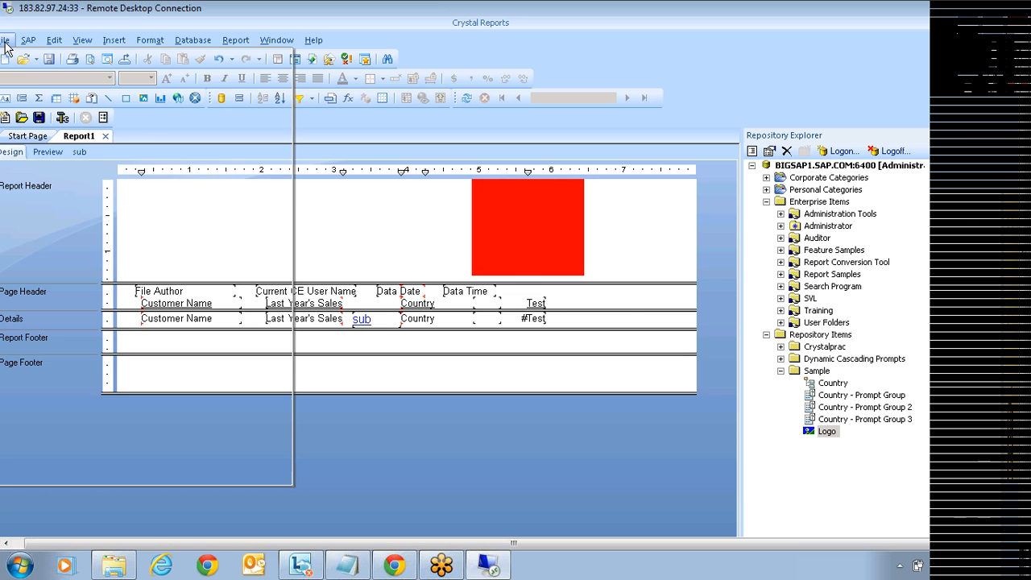
left_click(48, 125)
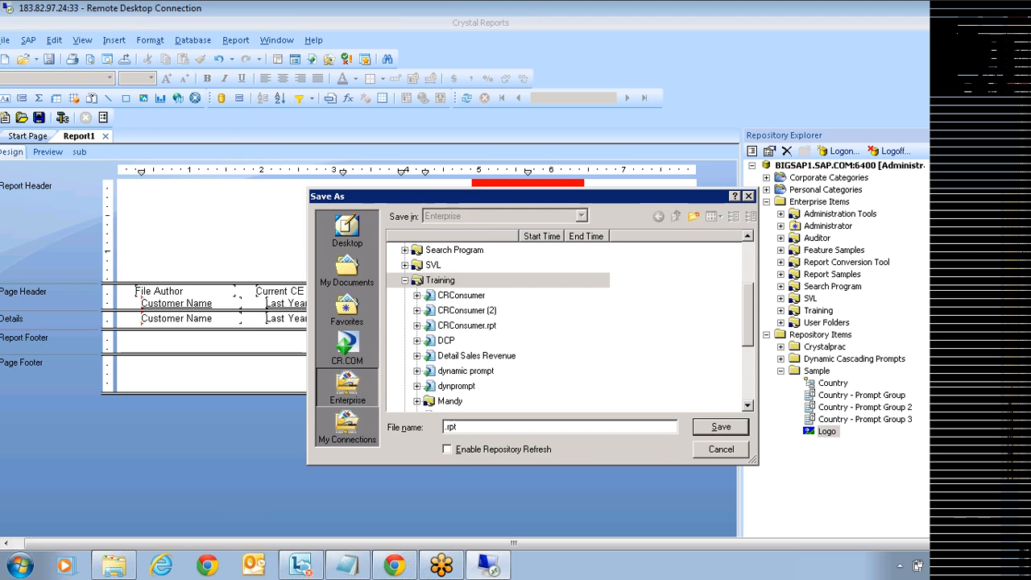
left_click(448, 450)
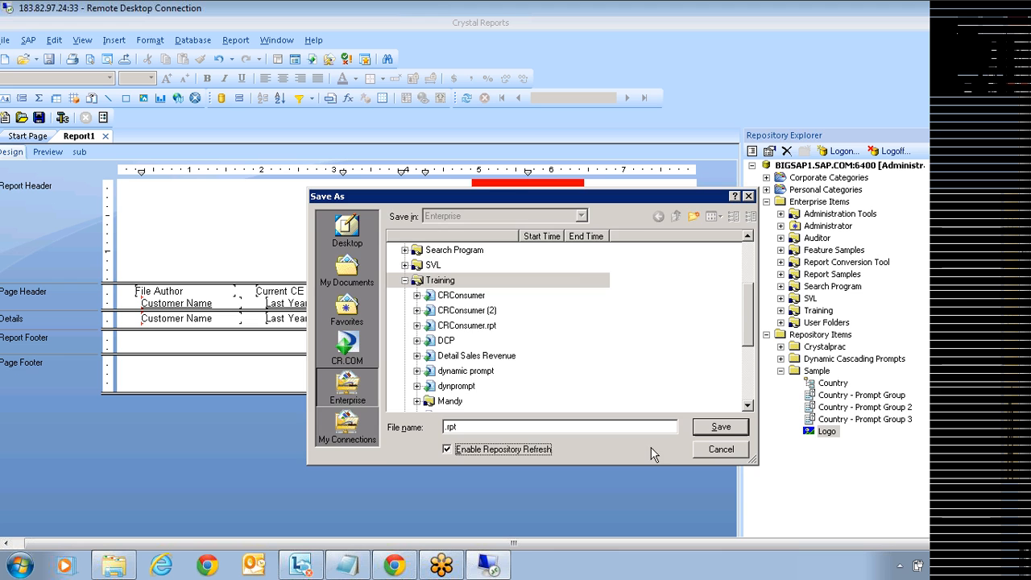
left_click(722, 449)
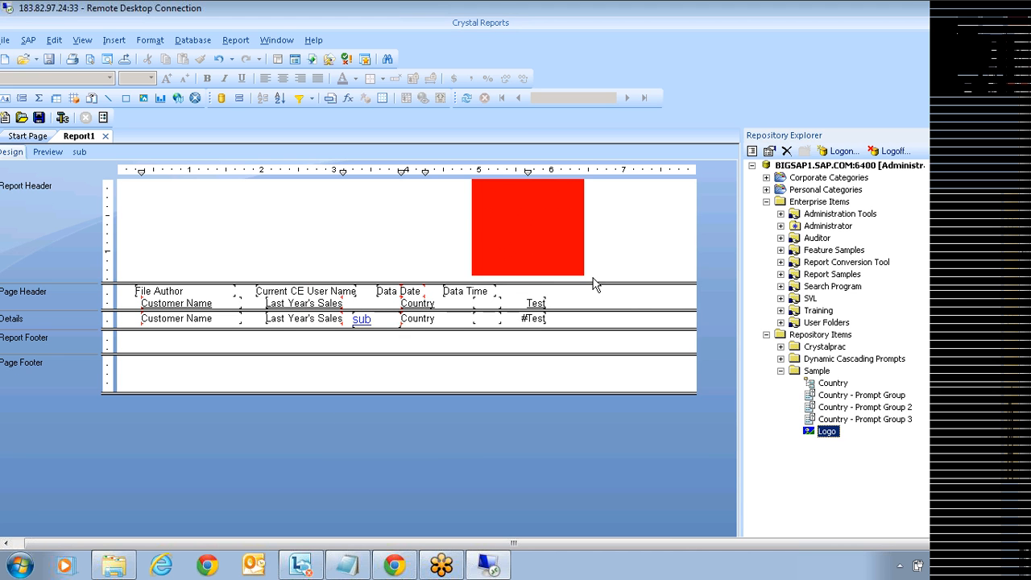
Step: Raise the Report Header's bottom boundary slightly so it ends just below the Logo picture
left_click(527, 241)
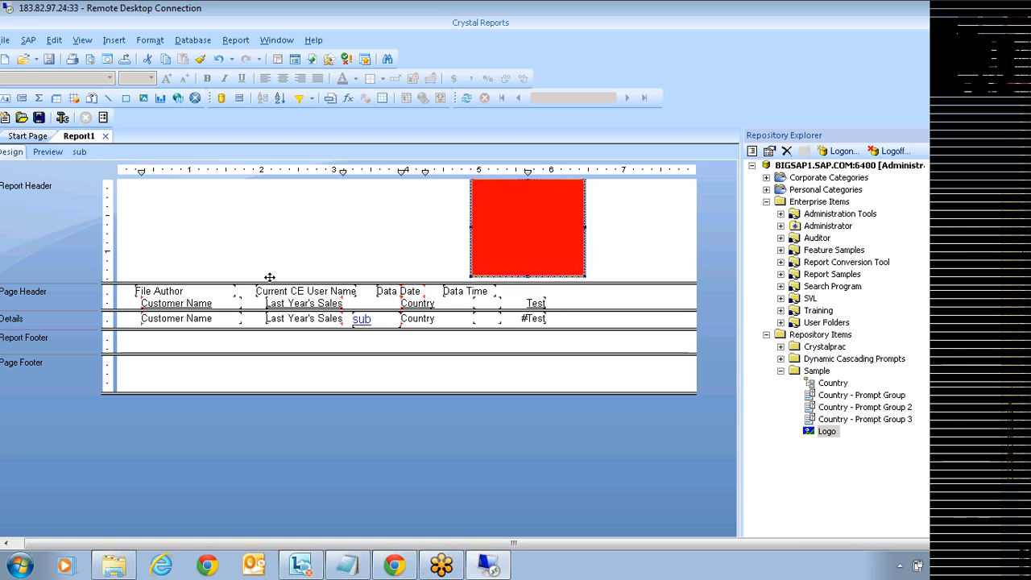
left_click(311, 258)
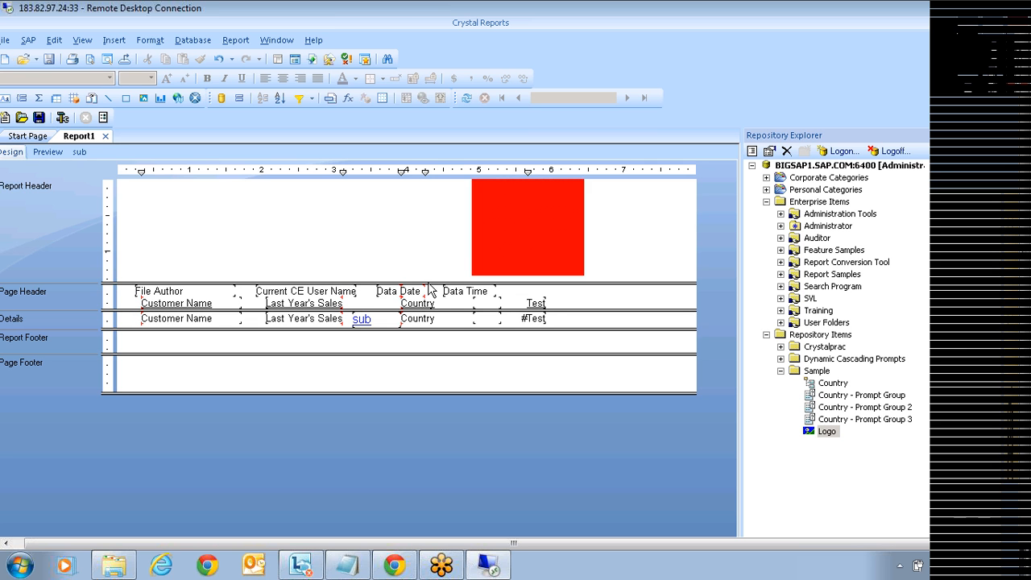
left_click_drag(426, 282, 424, 276)
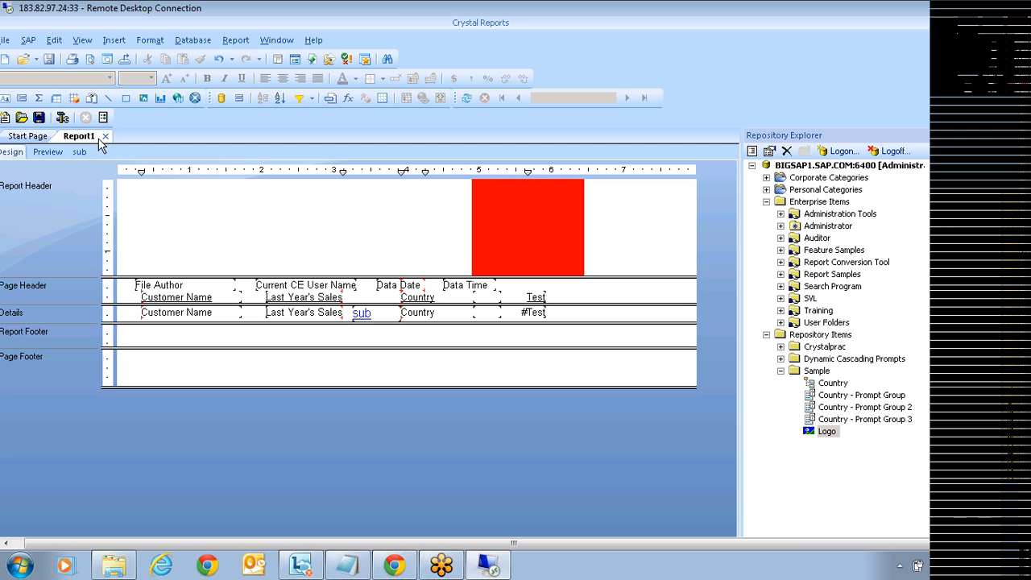
left_click(113, 41)
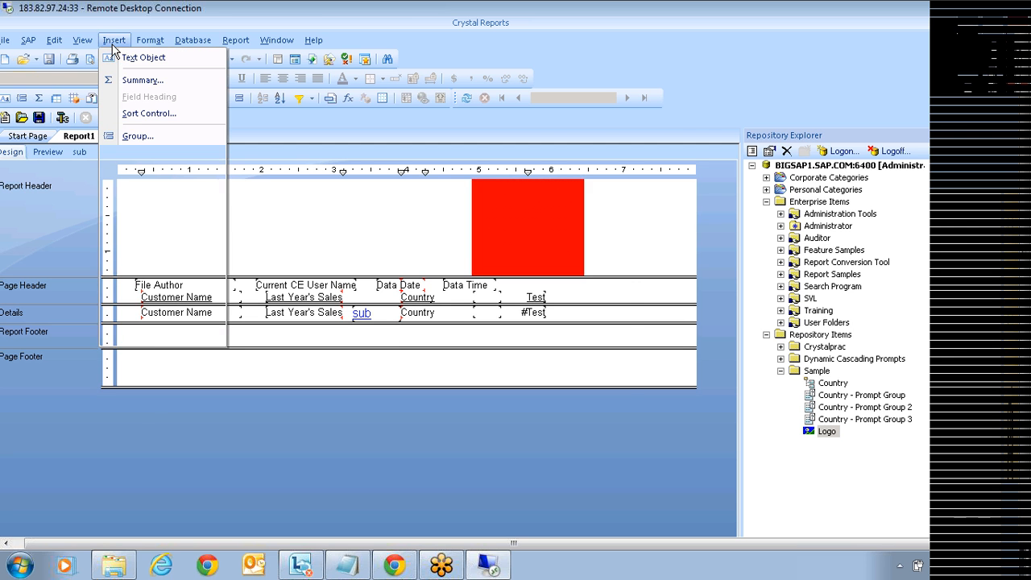
Step: Insert a group on Country, sorted ascending, adding Group Header #1 with Group #1 Name
left_click(131, 135)
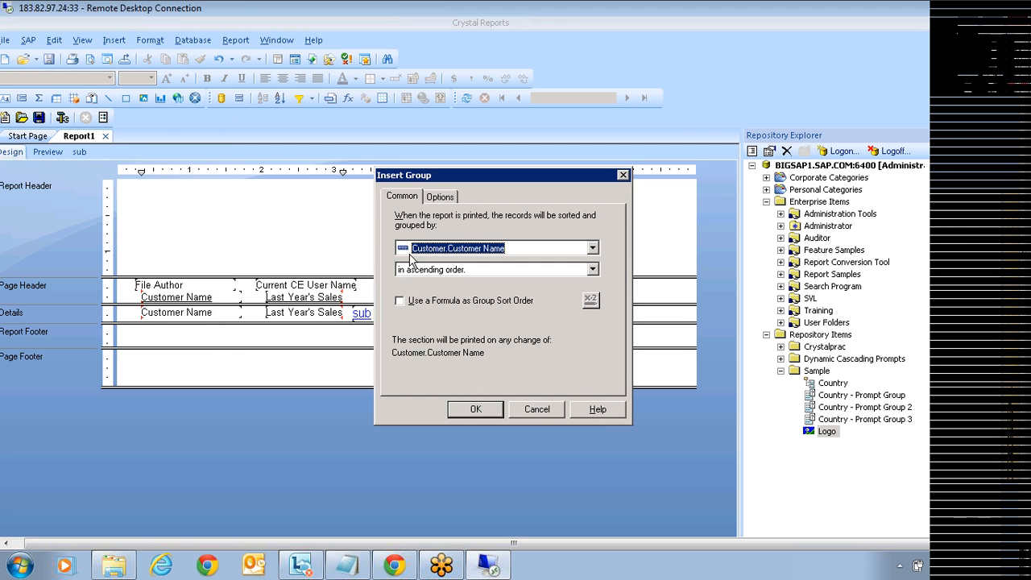
left_click(467, 248)
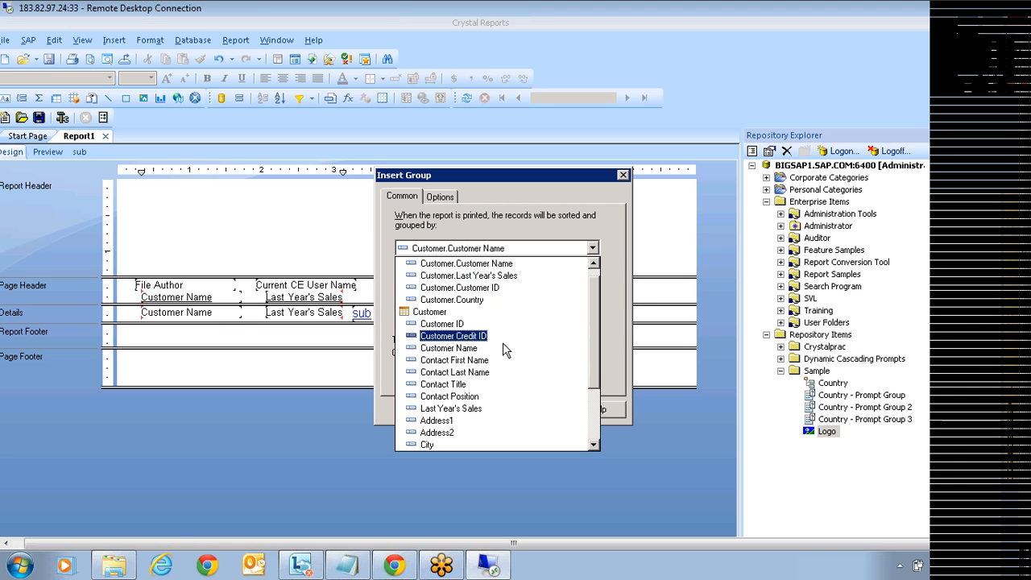
left_click_drag(592, 373, 594, 425)
left_click(445, 385)
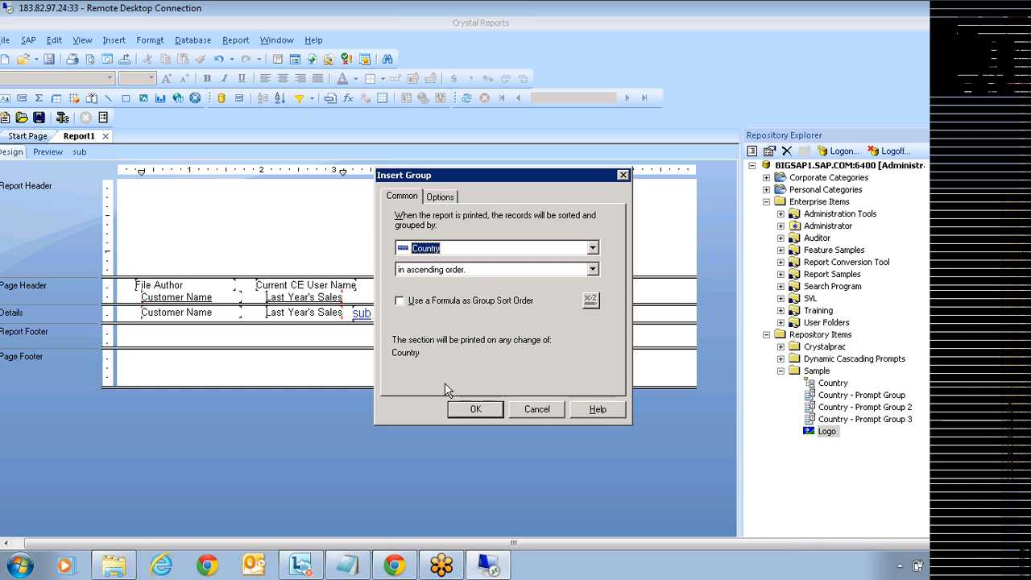
left_click(472, 410)
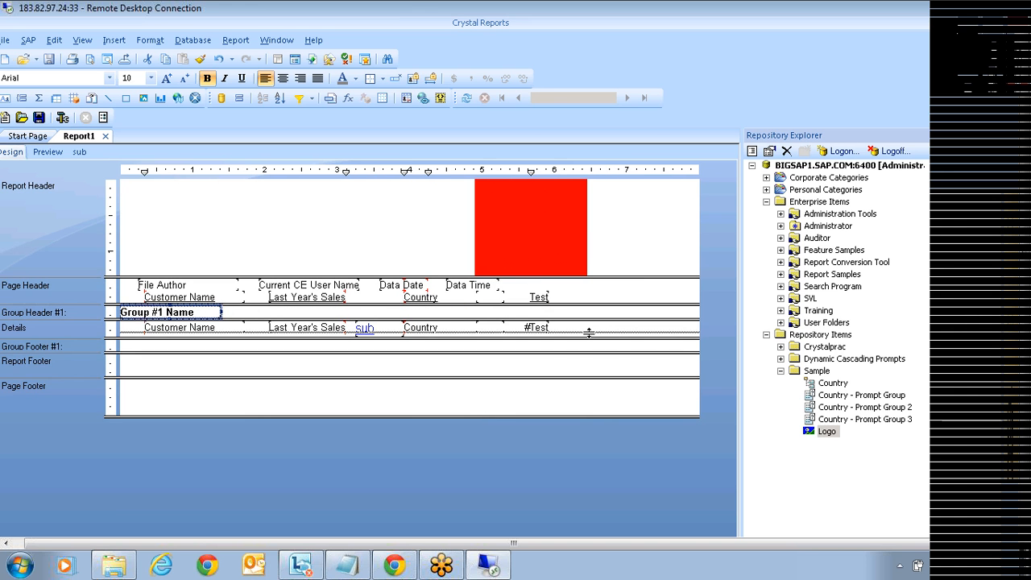
Step: Insert the USA.JPG picture into Group Header #1
left_click(143, 99)
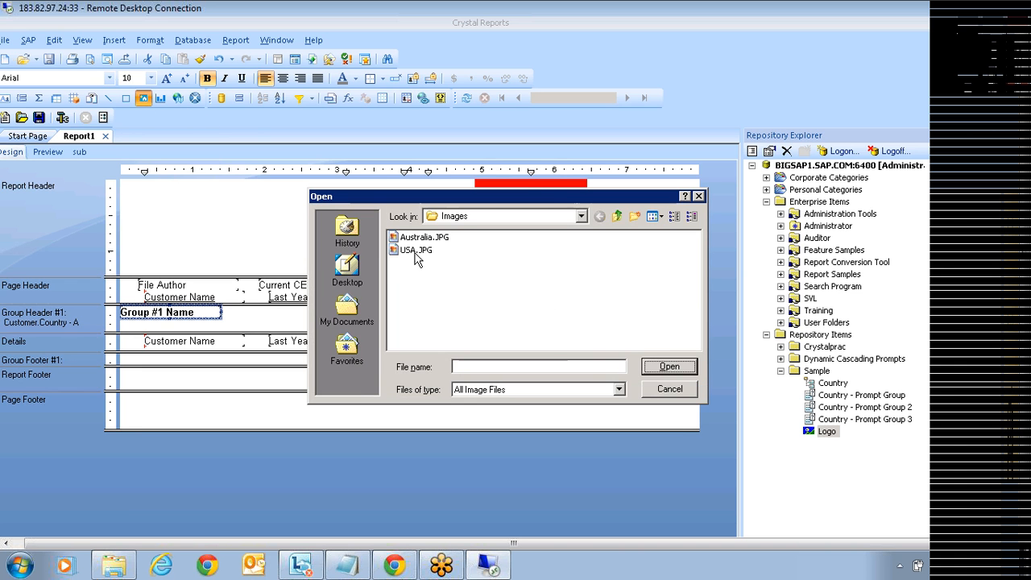
left_click(414, 251)
left_click(669, 367)
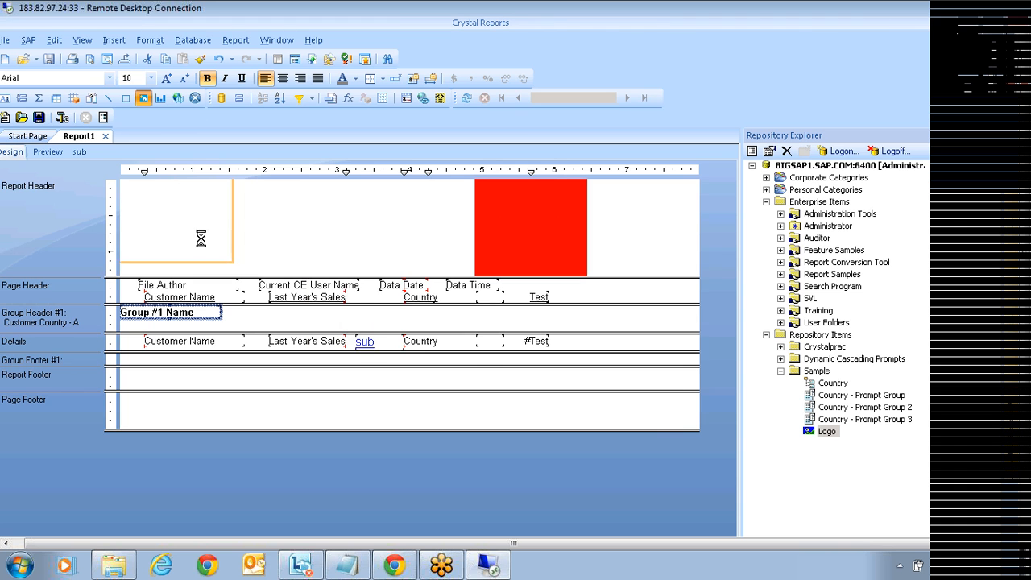
left_click(360, 311)
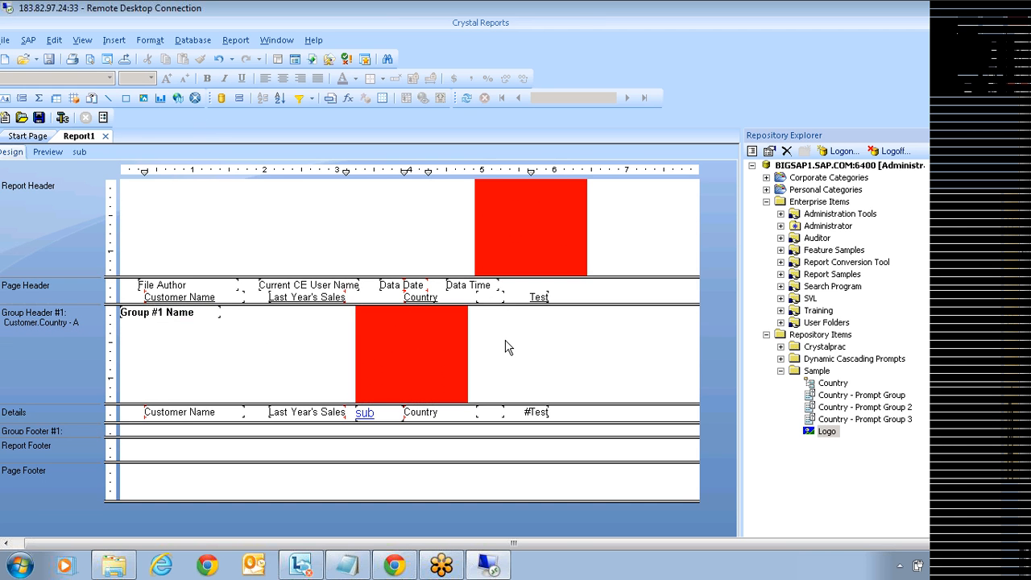
Step: Delete the picture from the Report Header, confirming removal of the read-only object
left_click(522, 249)
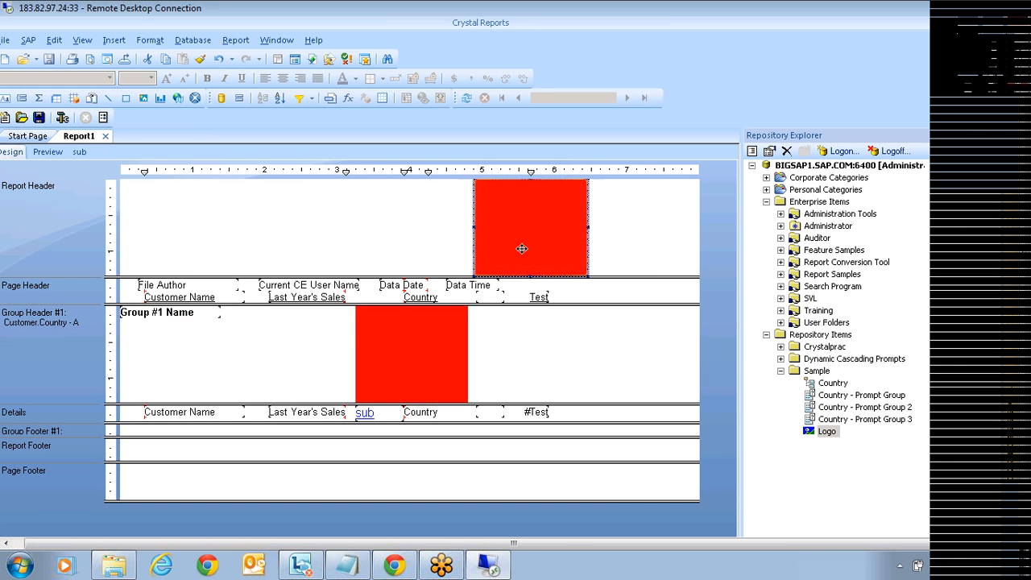
key("Delete")
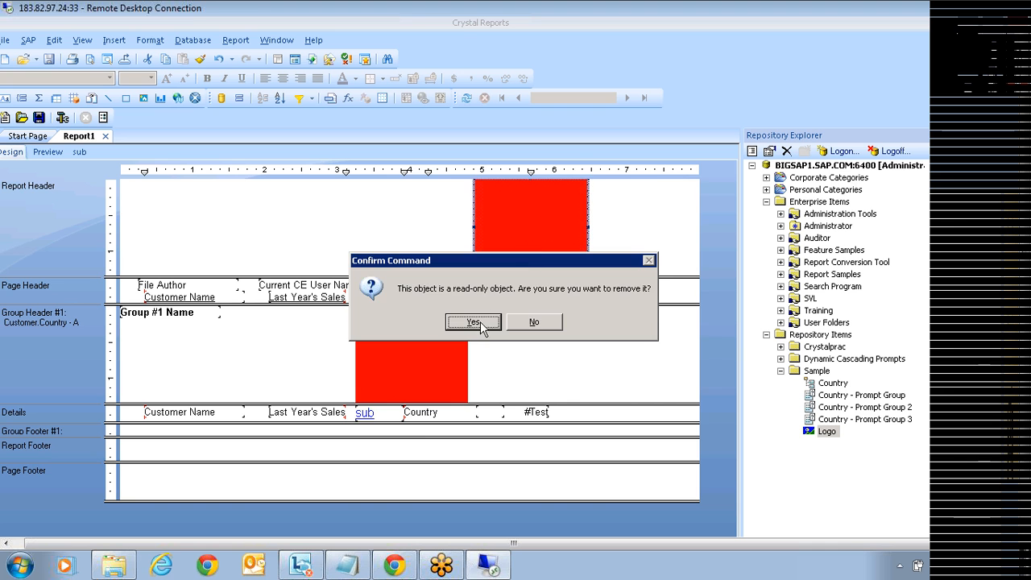
left_click(447, 320)
left_click(409, 345)
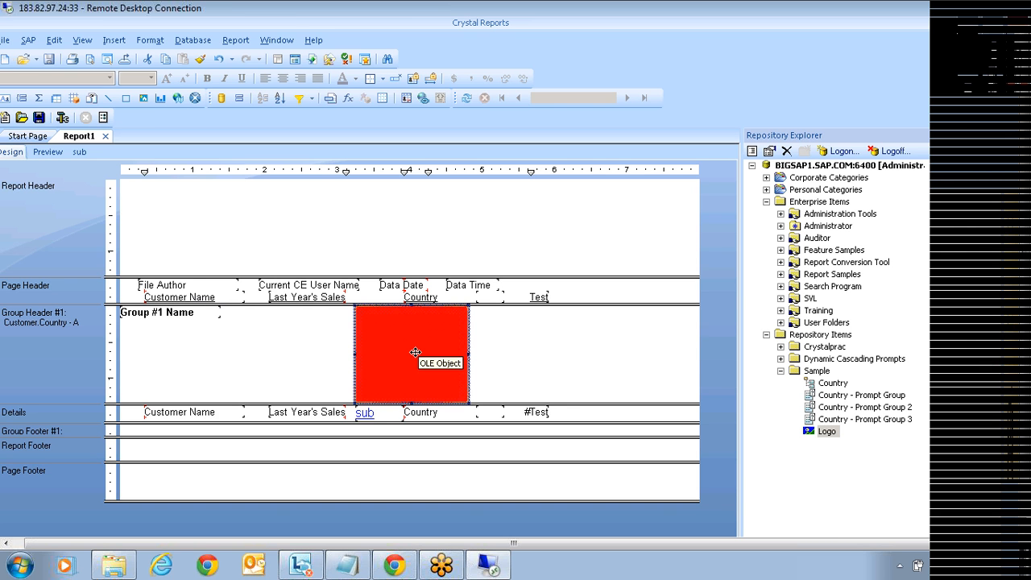
Step: Preview the grouped report, scroll through the data, then return to the Design view
left_click(518, 374)
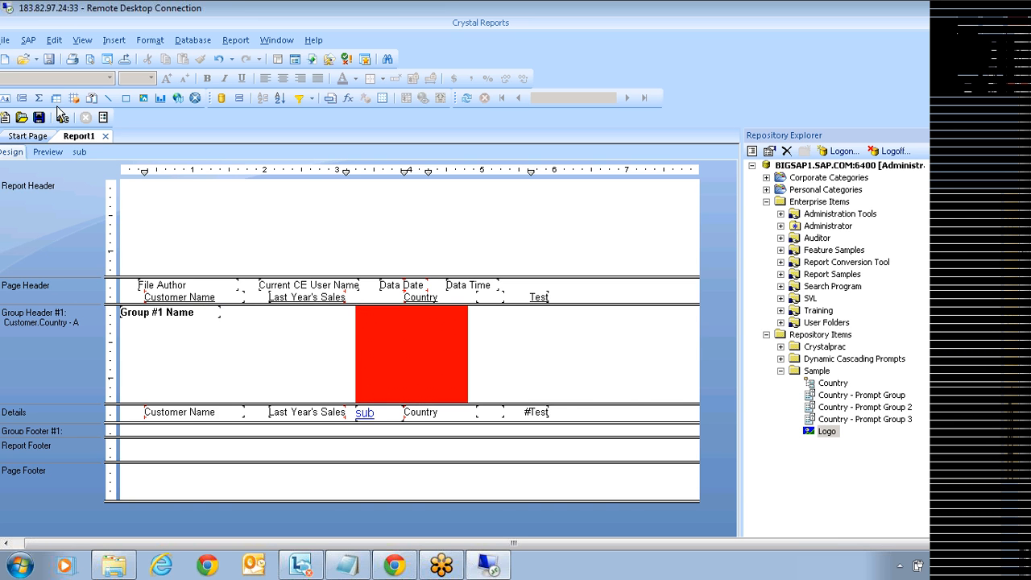
left_click(50, 153)
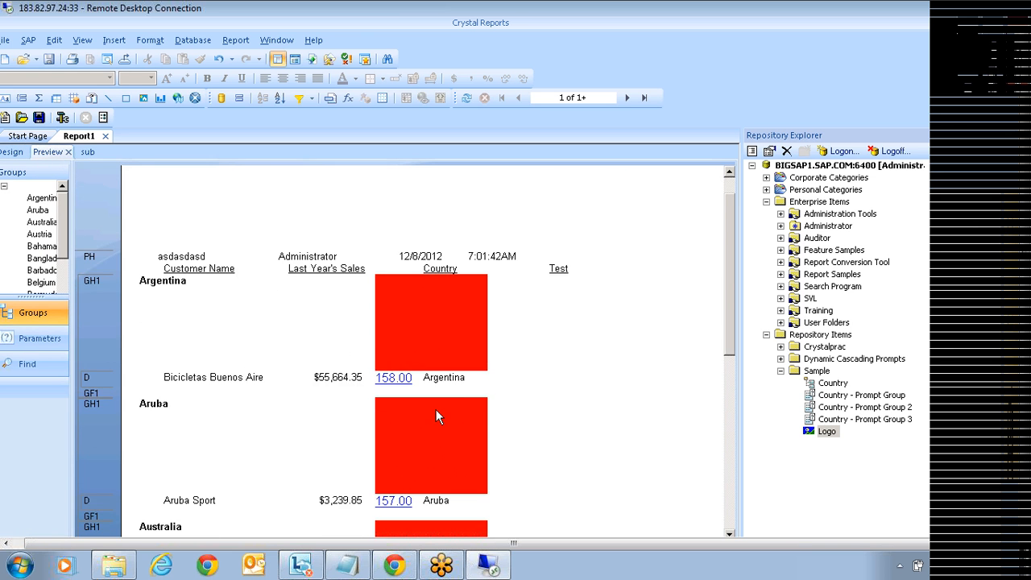
scroll(435, 411, "down", 5)
scroll(442, 439, "down", 5)
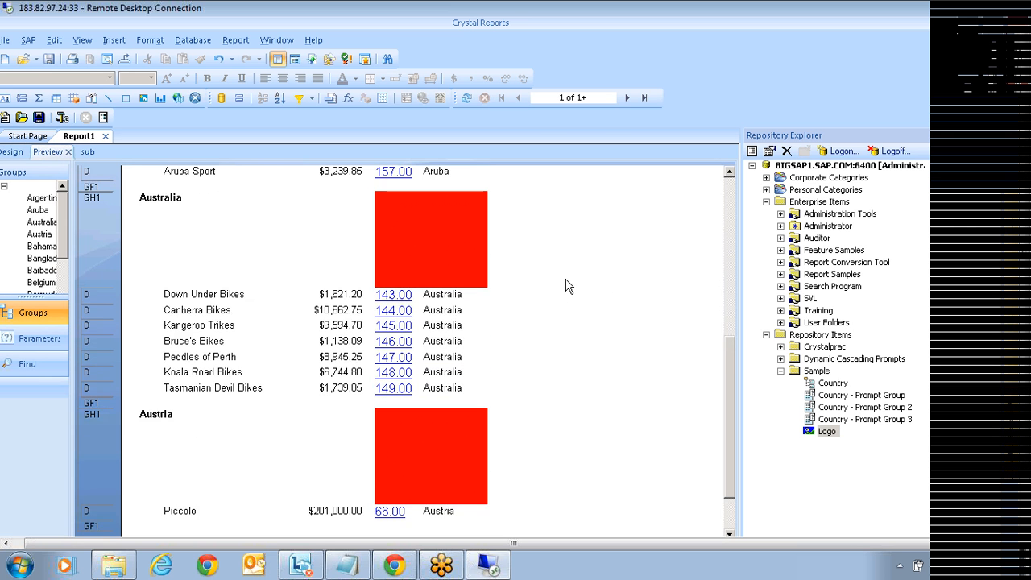
scroll(556, 282, "up", 2)
scroll(547, 280, "up", 8)
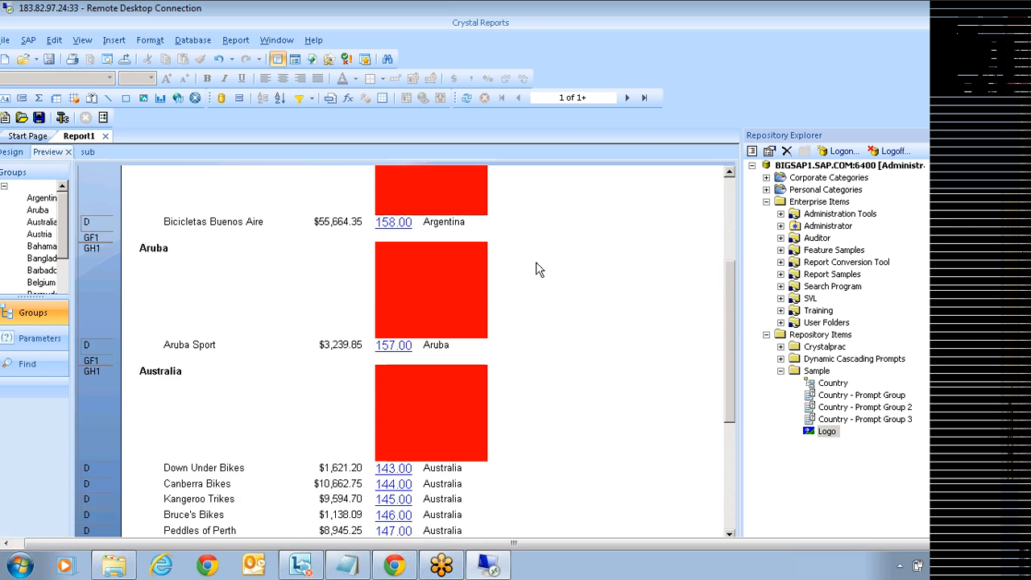
left_click(16, 152)
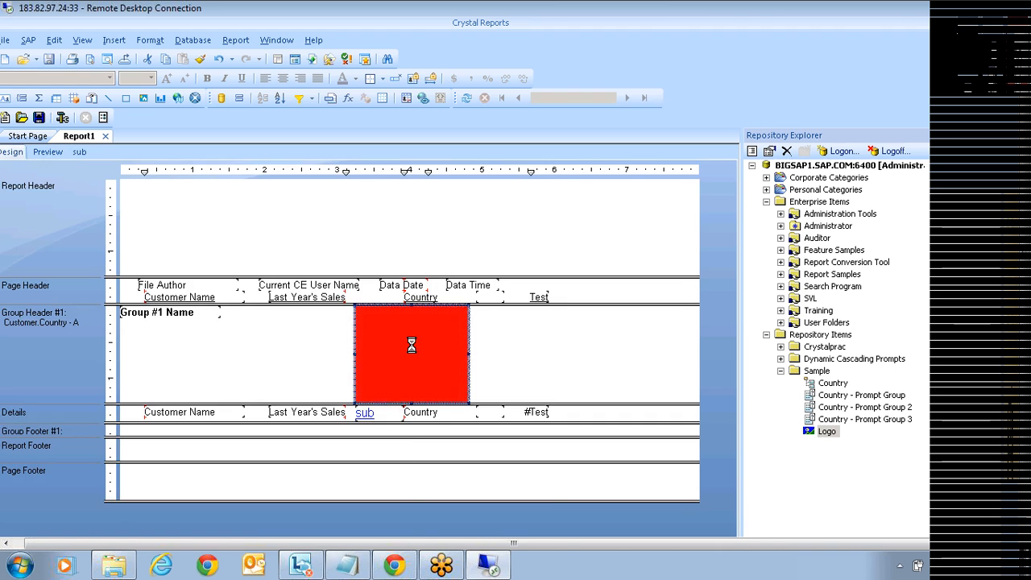
Step: Open the Graphic Location formula from the red picture's Format Graphic Picture tab
right_click(411, 343)
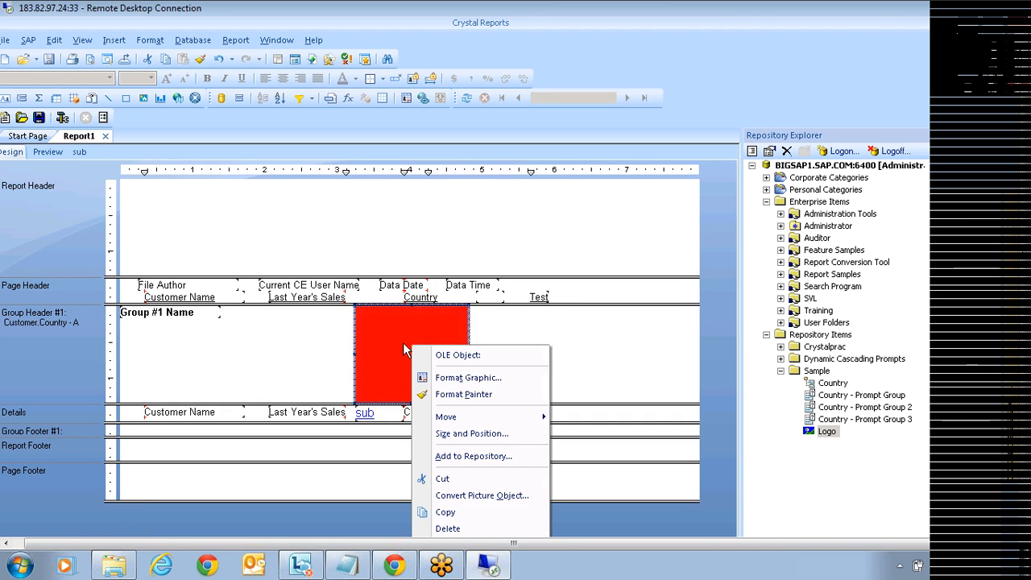
left_click(497, 388)
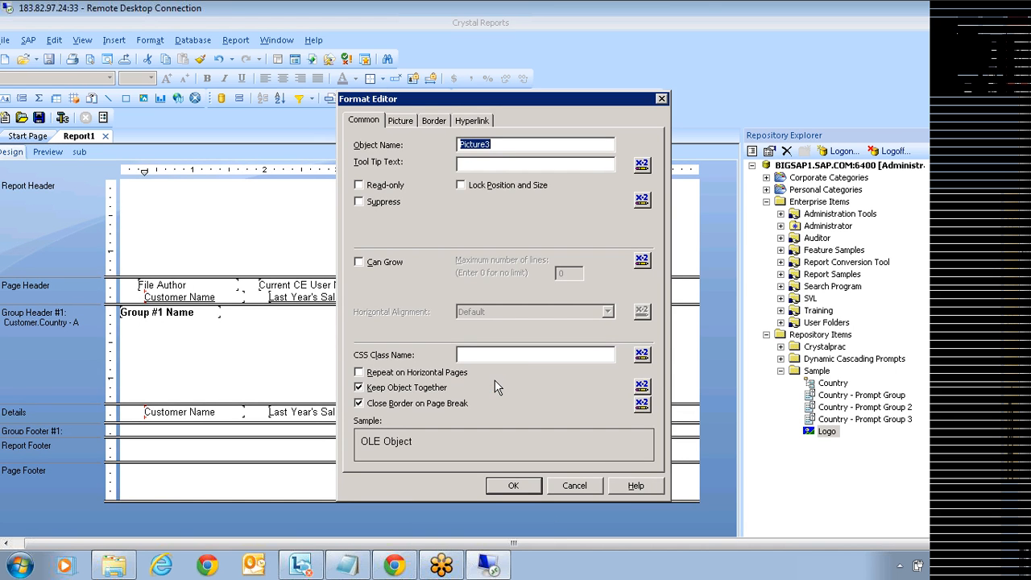
left_click(401, 123)
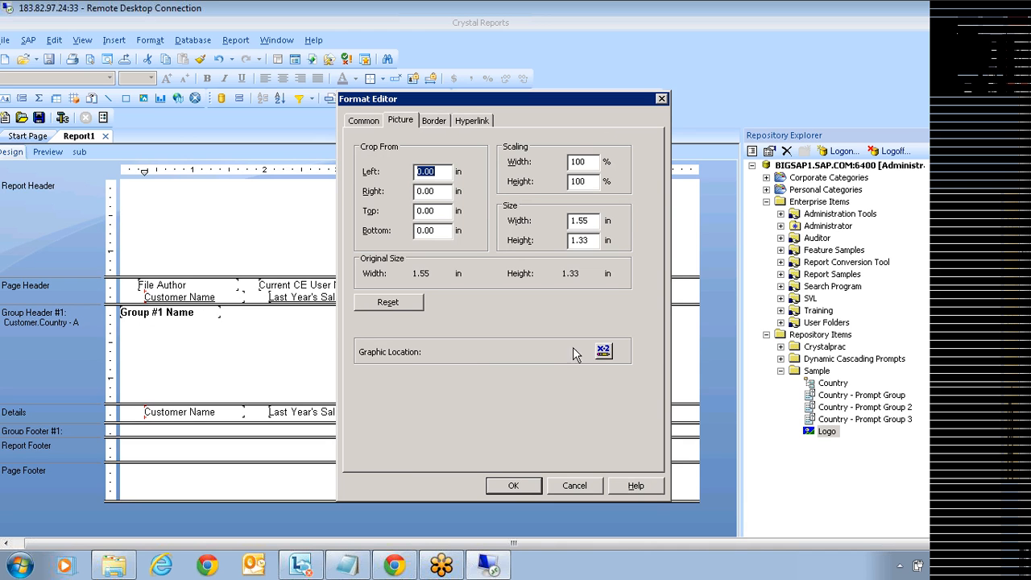
left_click(604, 352)
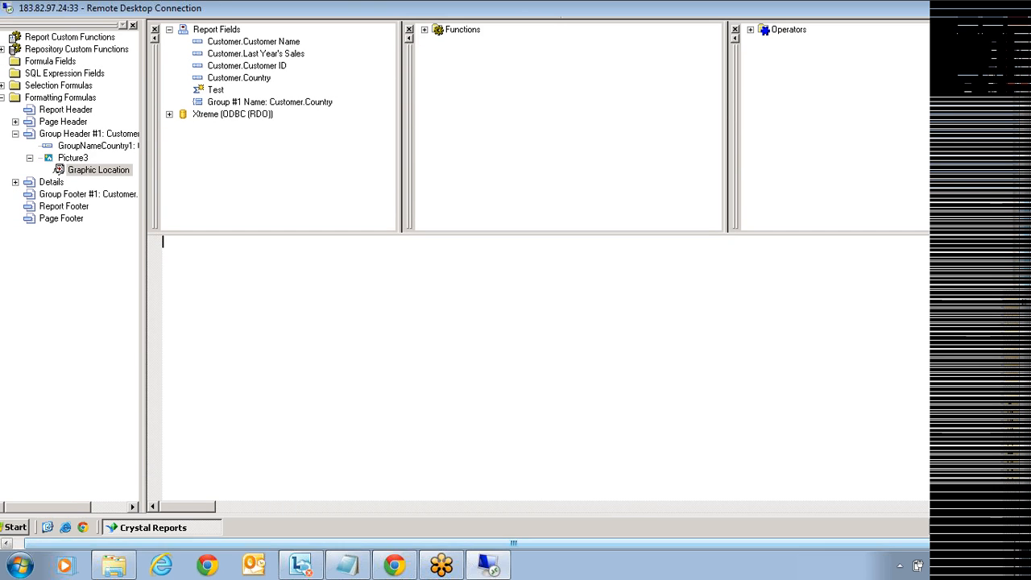
Step: Copy the C:\Images folder path from Windows Explorer and paste it into the Graphic Location formula
left_click(47, 527)
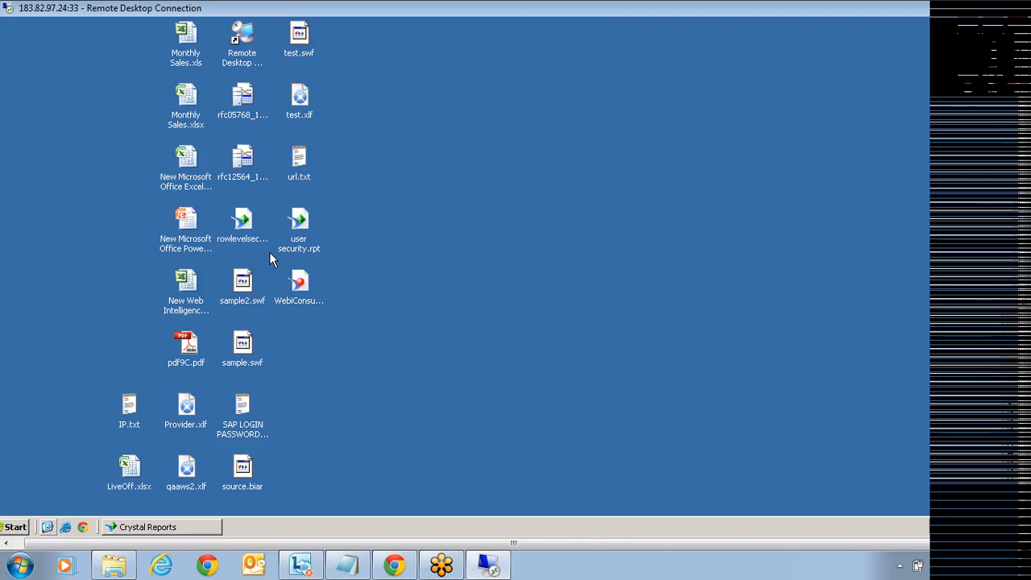
double_click(27, 48)
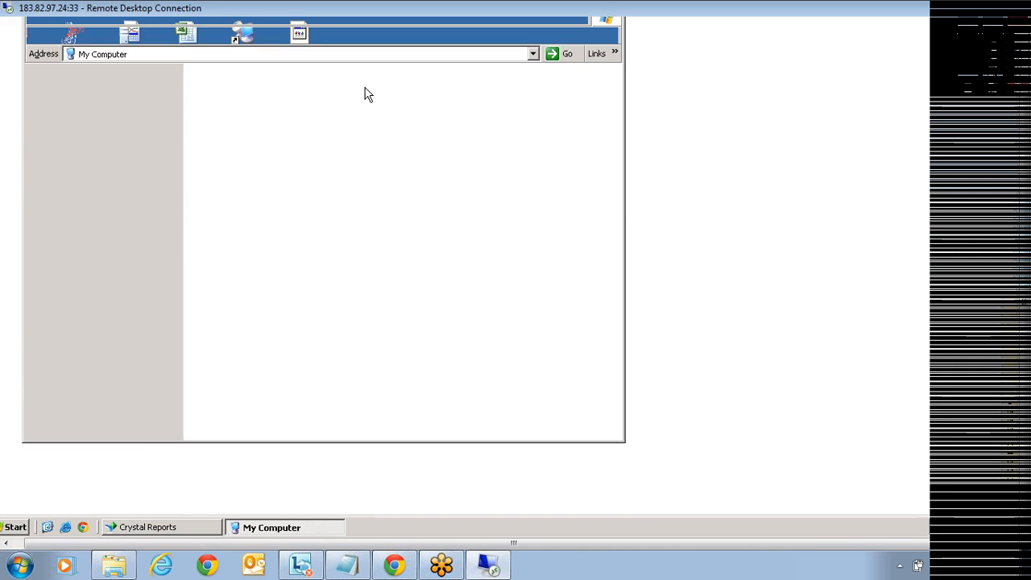
double_click(211, 82)
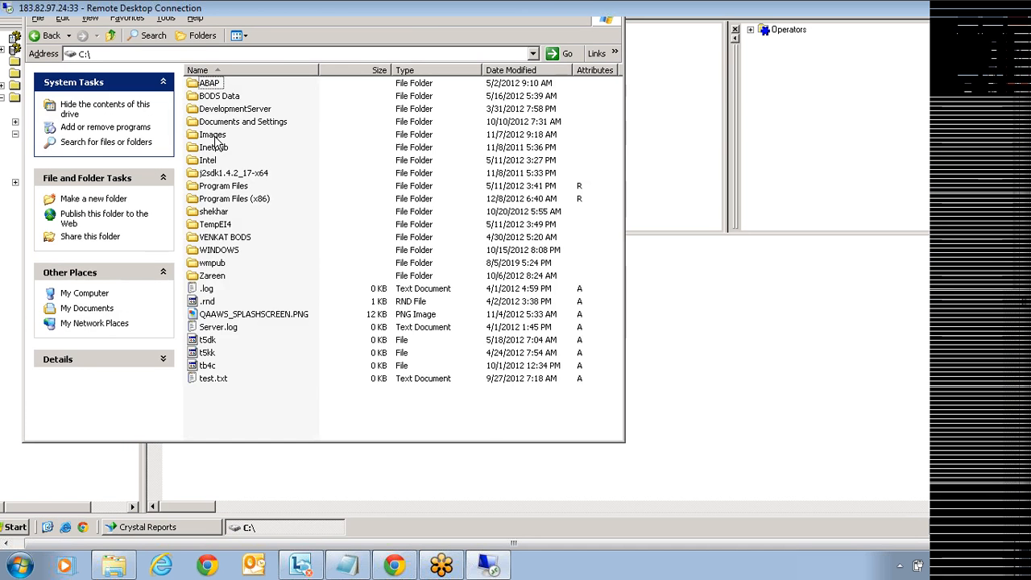
double_click(214, 134)
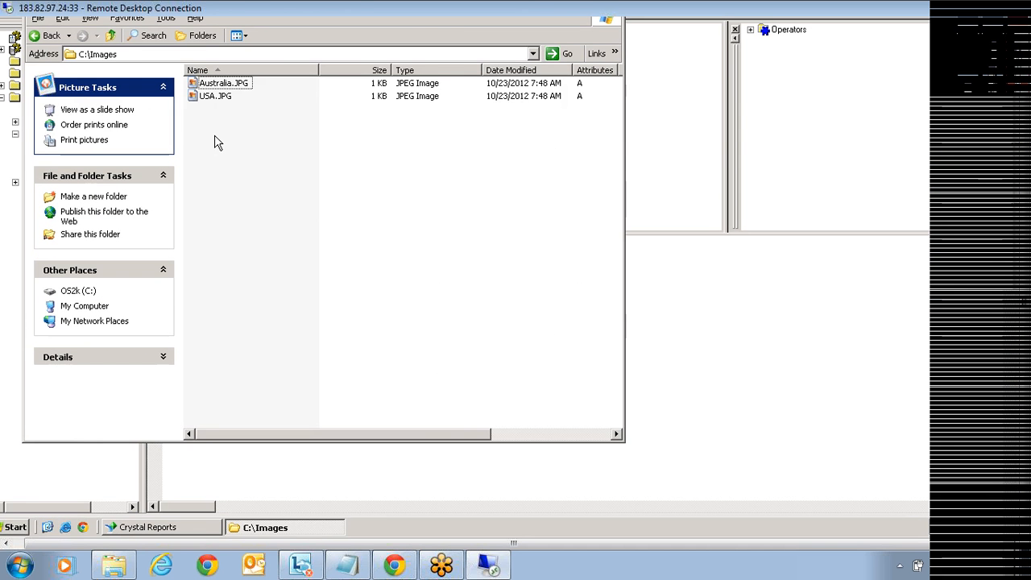
left_click(129, 54)
key("ctrl+c")
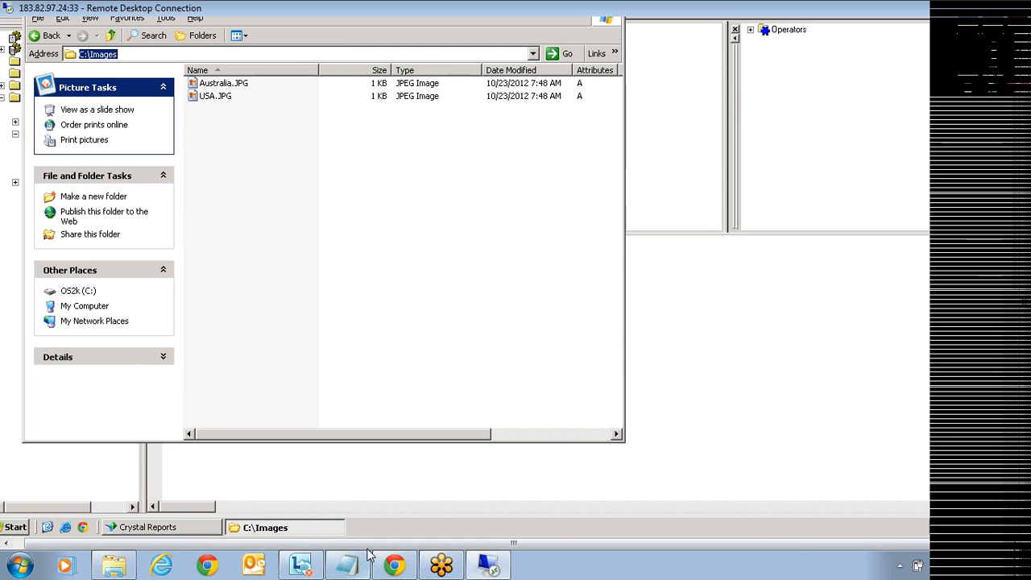
left_click(449, 485)
key("ctrl+v")
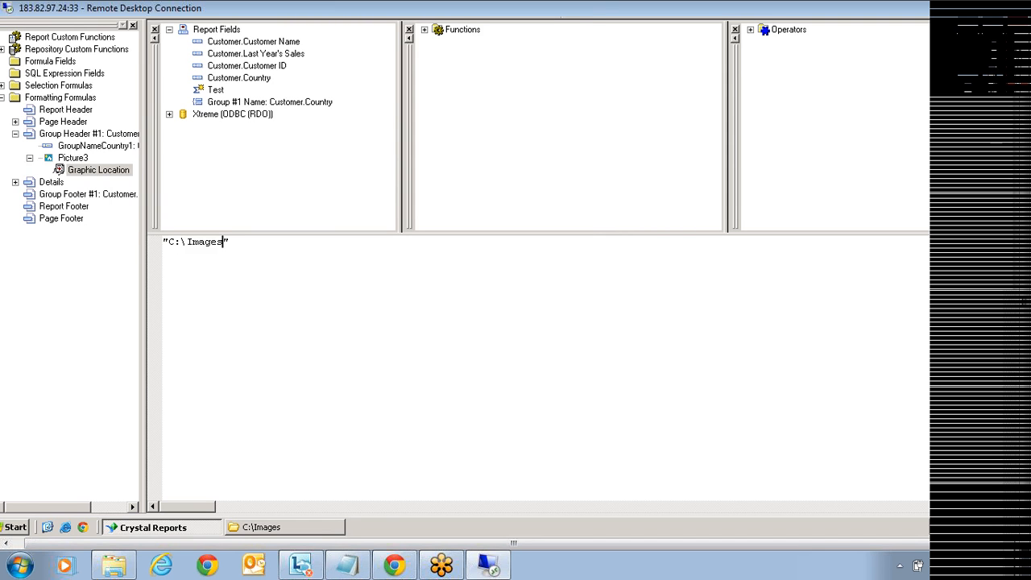
Step: Complete the picture location formula as "C:\Images\"+{Customer.Country}+".jpg"
type("\\")
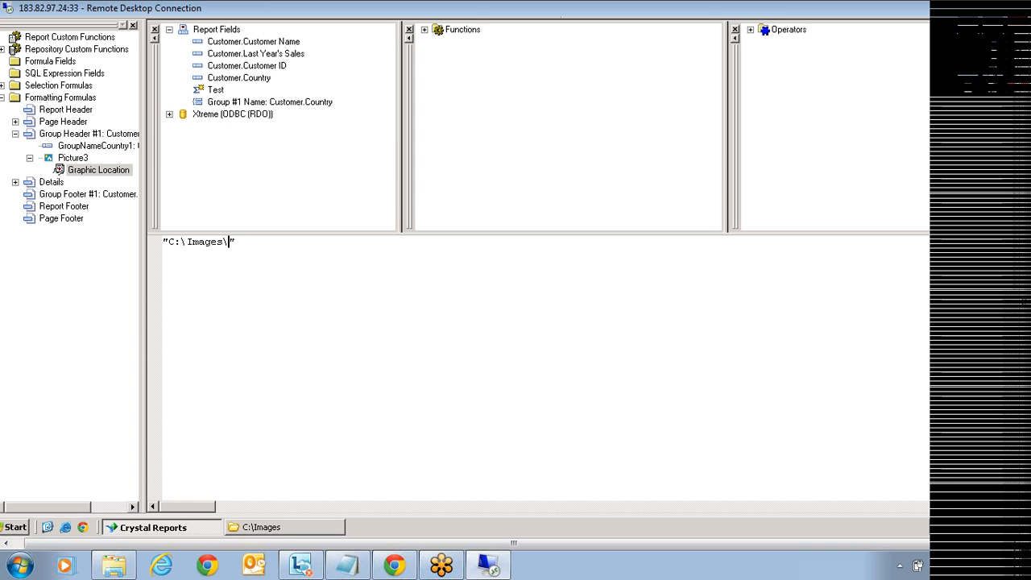
left_click(234, 242)
type("+")
double_click(261, 78)
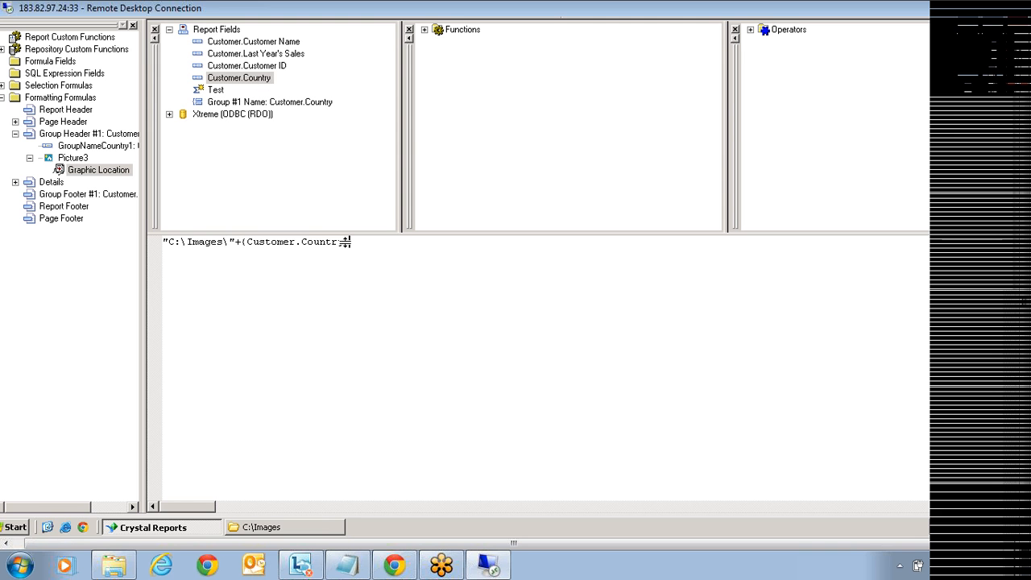
type("+\"\"")
key("Left")
type(".jpg")
left_click_drag(236, 241, 163, 242)
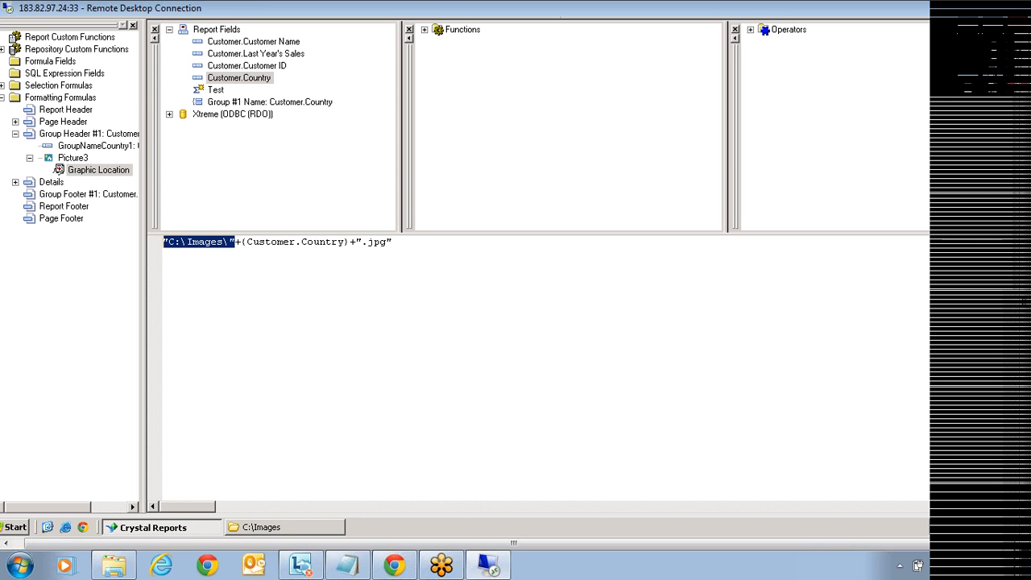
left_click(246, 242)
left_click_drag(242, 242, 350, 241)
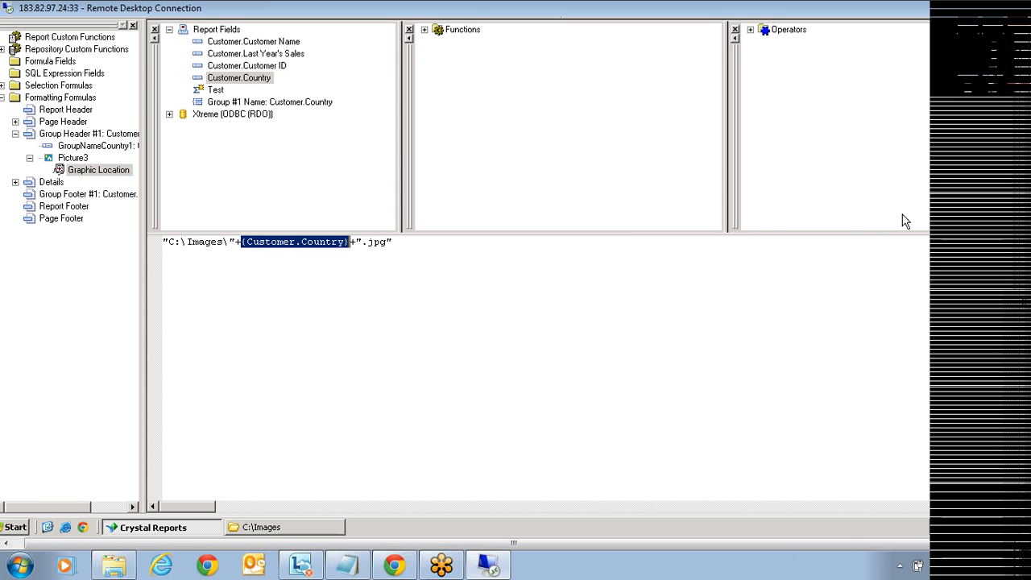
left_click(532, 288)
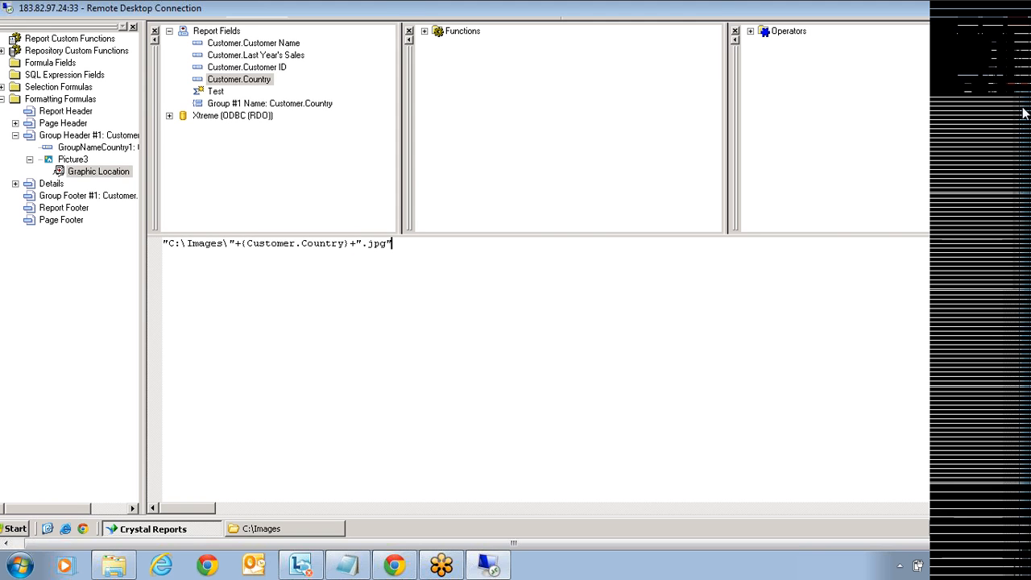
Step: Save the formula, accept the Format Editor changes, and preview the report
left_click(55, 45)
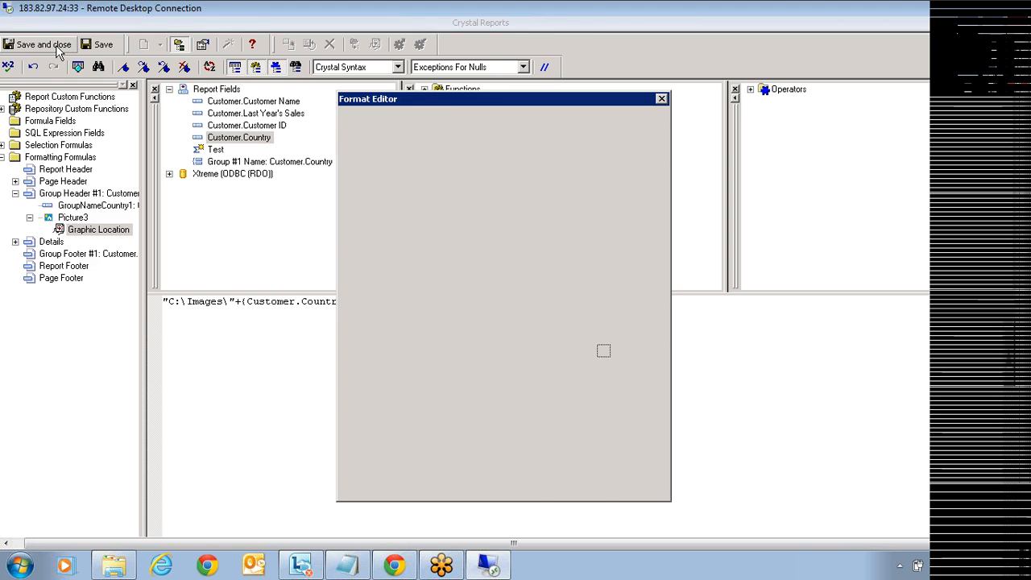
left_click(512, 486)
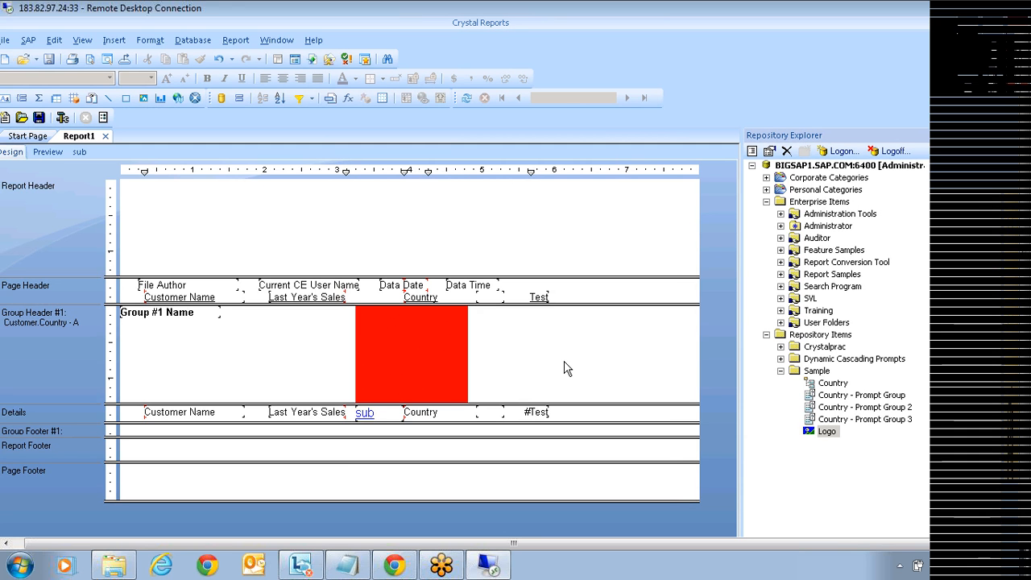
left_click(49, 152)
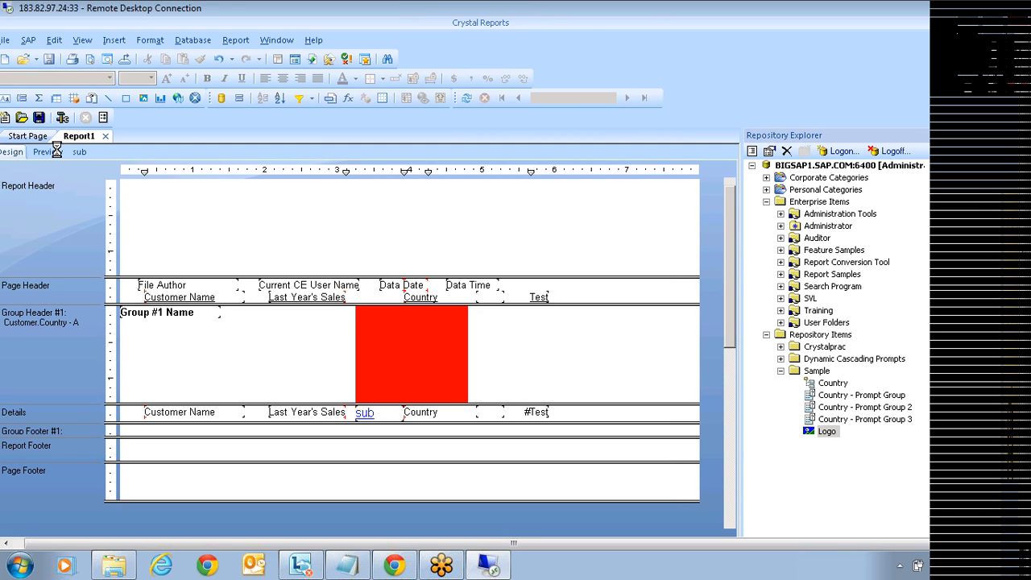
Step: Scroll the preview and inspect Australia's yellow picture and group header against the red defaults
scroll(412, 330, "down", 2)
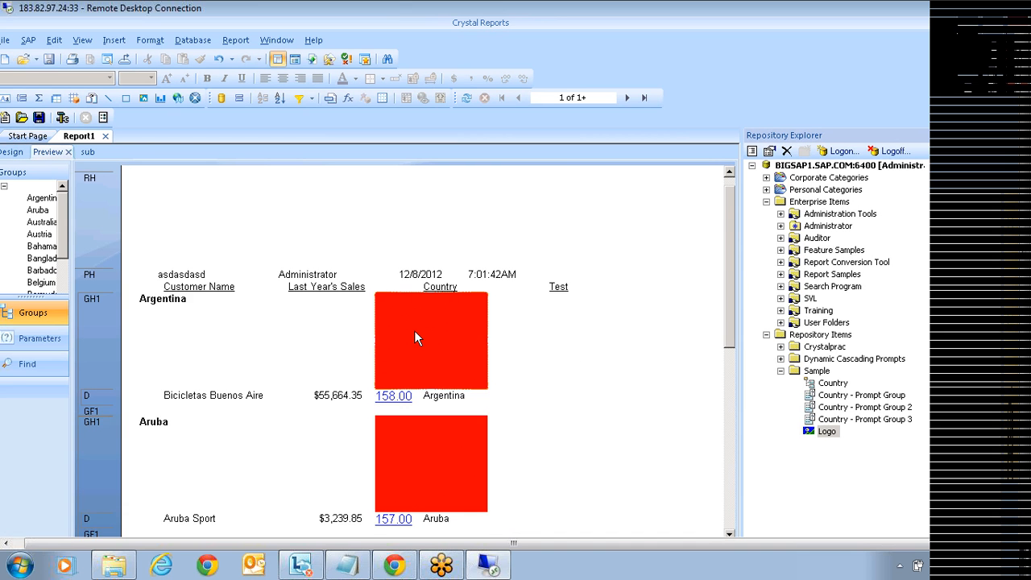
scroll(407, 338, "down", 2)
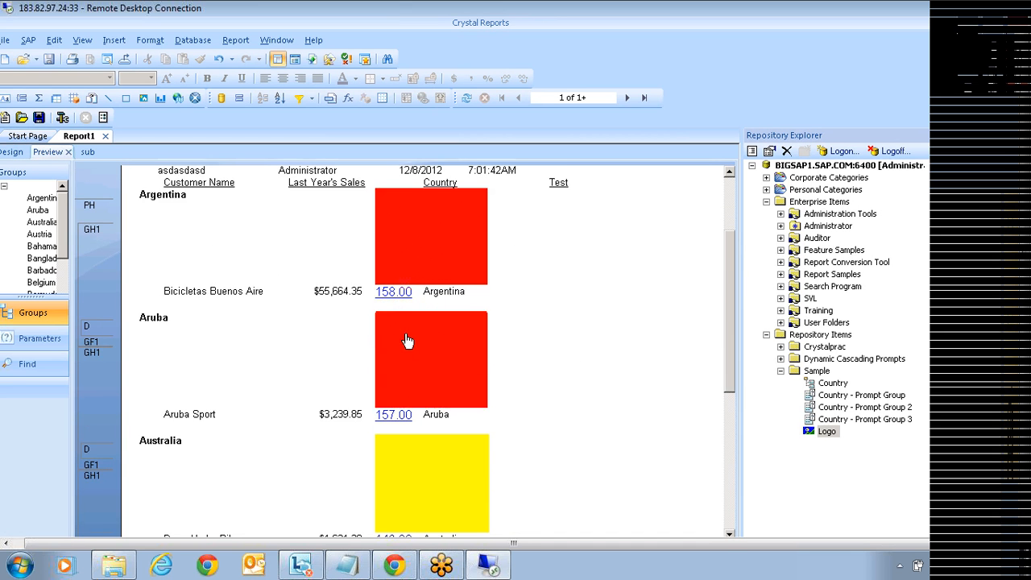
left_click(413, 427)
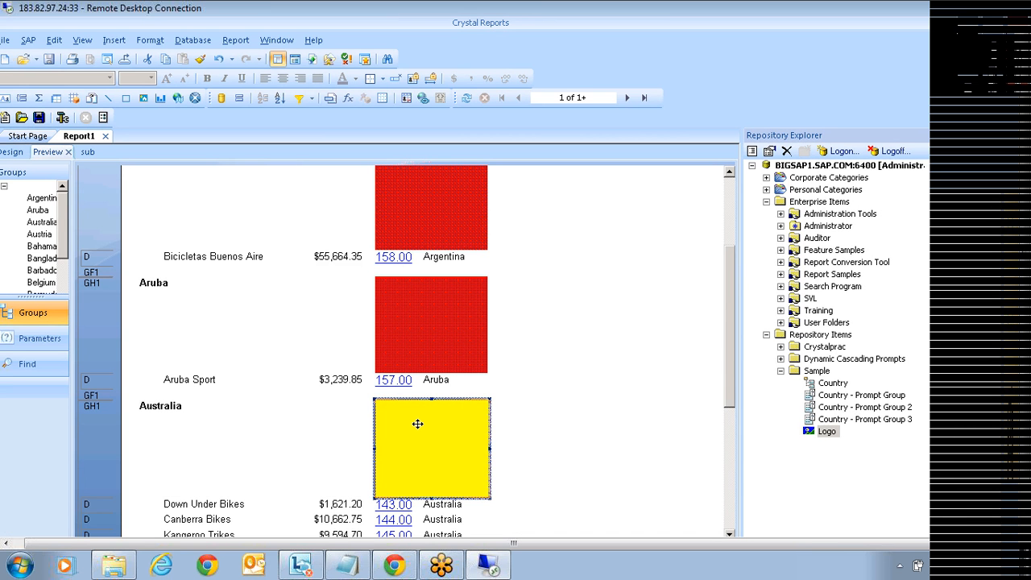
left_click(525, 437)
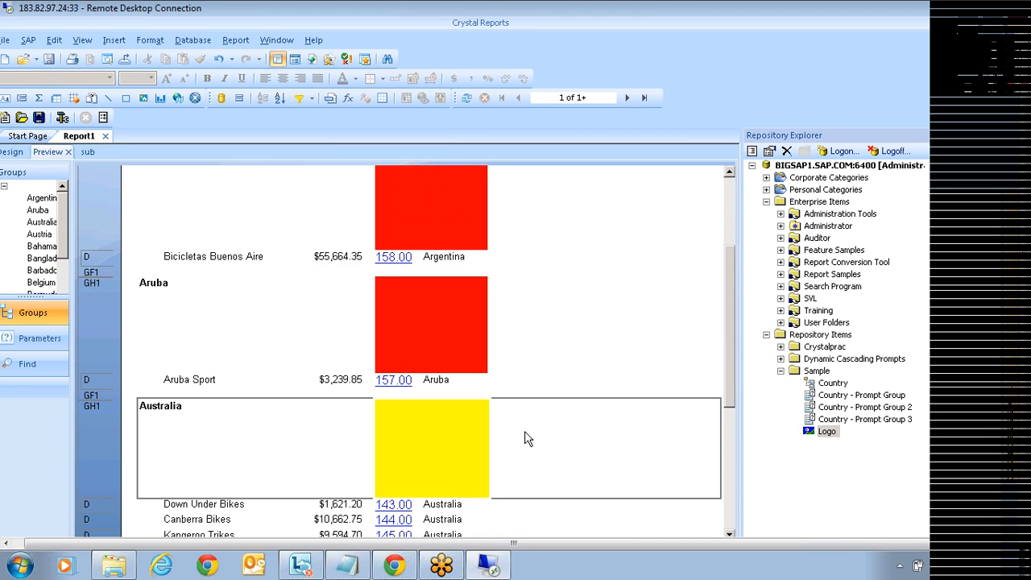
scroll(525, 435, "down", 5)
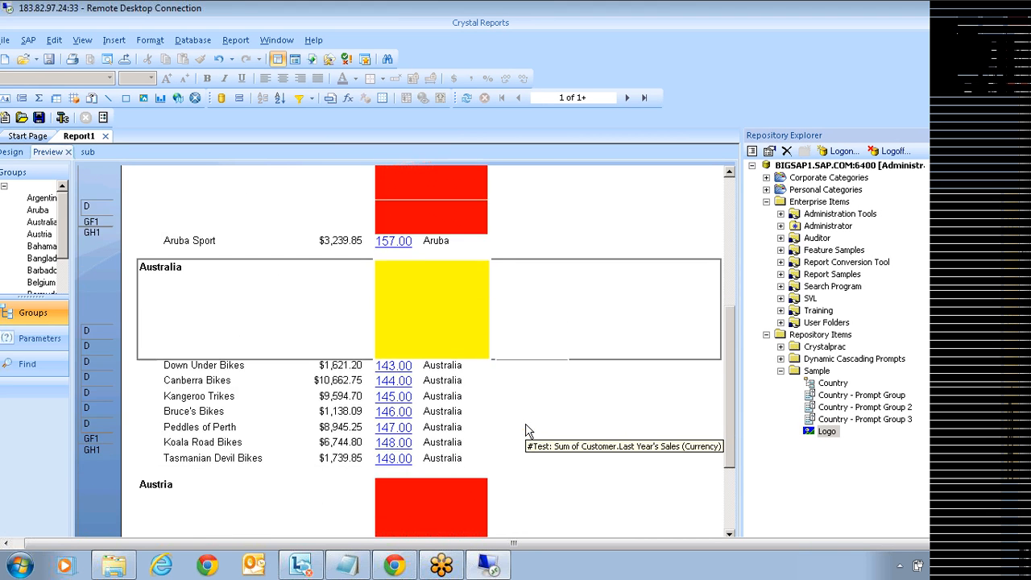
scroll(522, 431, "up", 4)
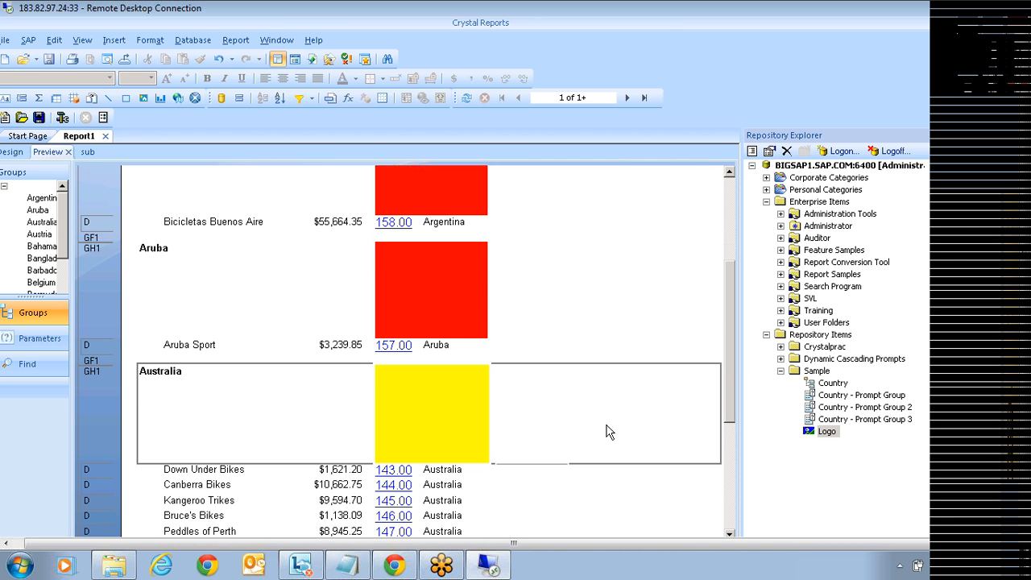
scroll(609, 432, "up", 2)
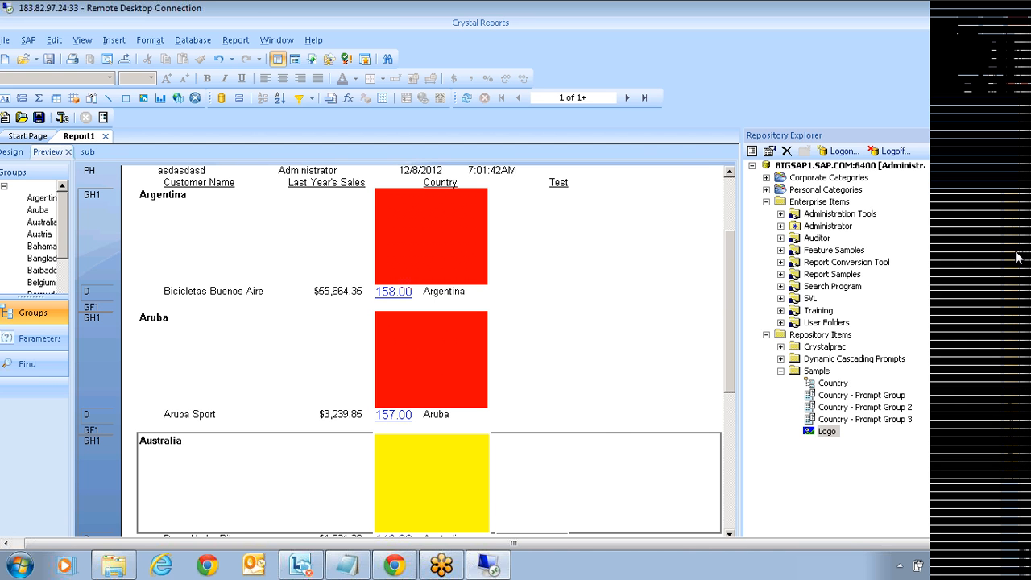
Step: Bring up the Field Explorer (Ctrl+Alt+T) listing Database, Formula and Parameter fields
key("ctrl+alt+t")
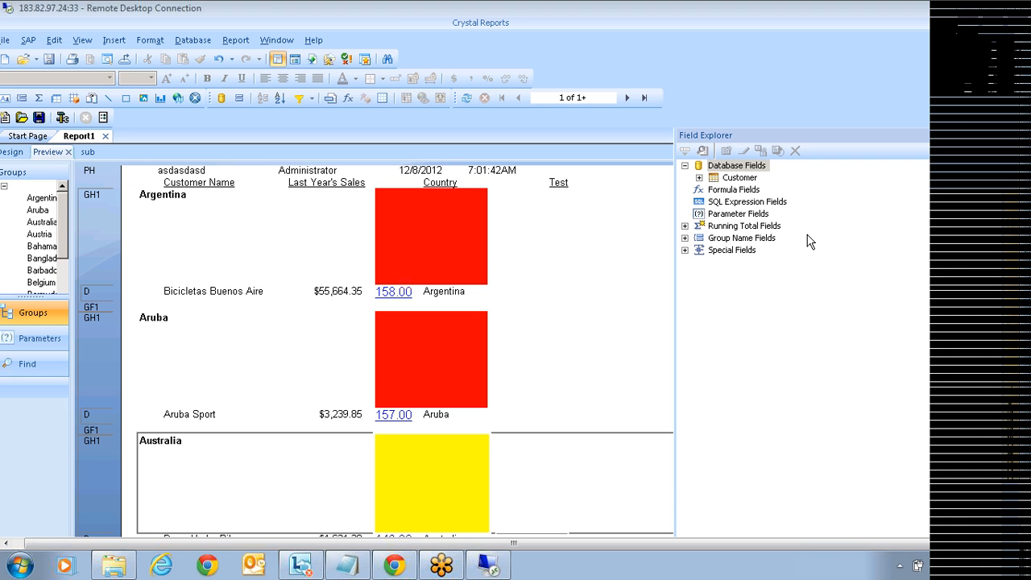
Step: Switch the side panel to the Workbench and let the Repository Explorer auto-hide
left_click(1014, 198)
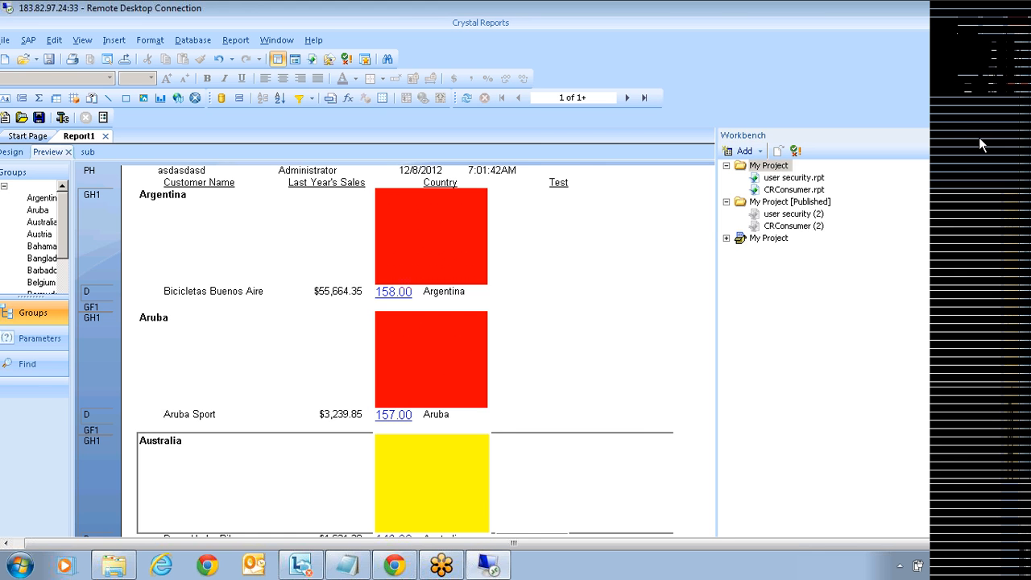
left_click(979, 139)
left_click(669, 139)
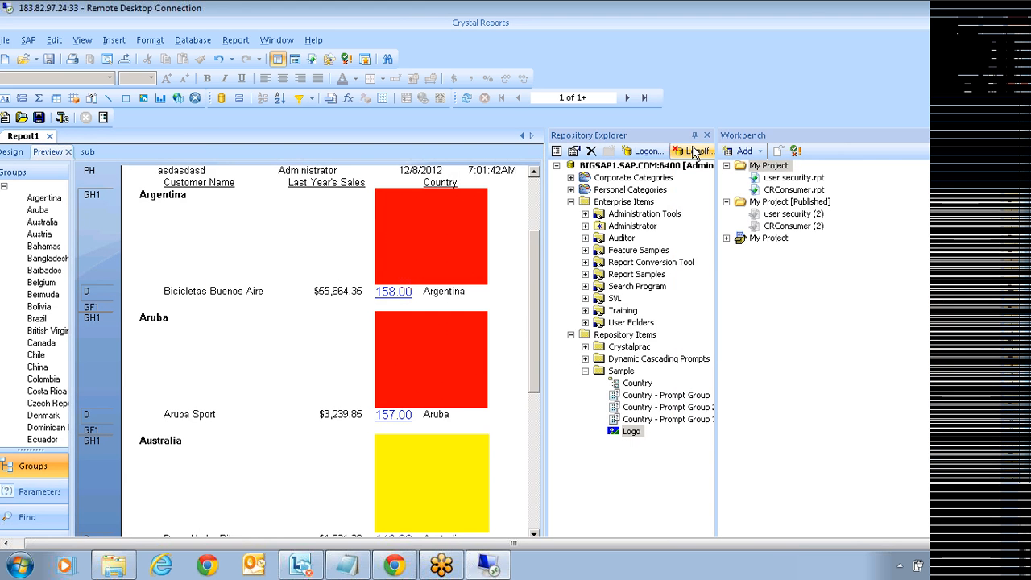
left_click(694, 139)
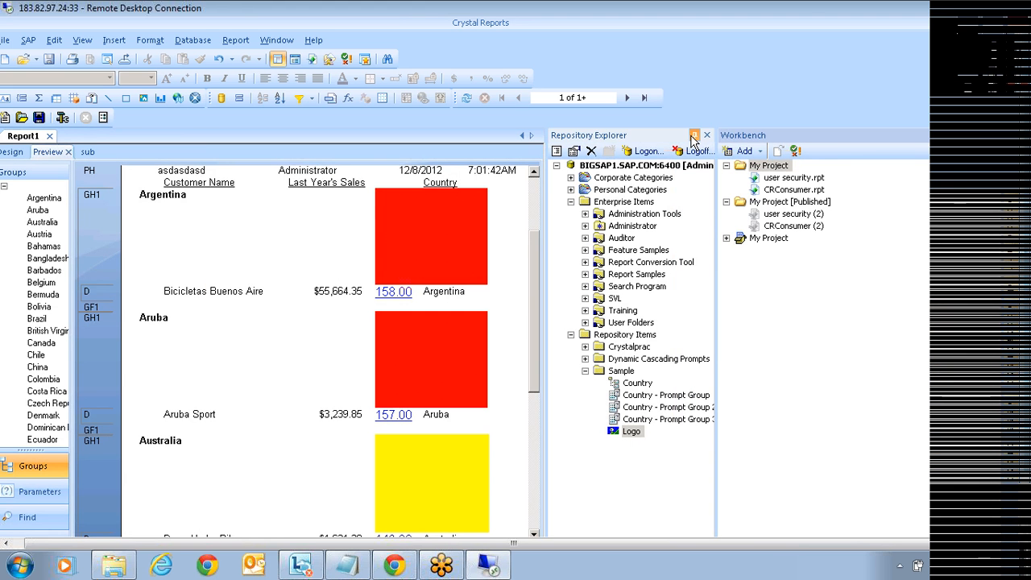
Step: Remove My Project, My Project [Published] and the remaining My Project from the Workbench
right_click(766, 165)
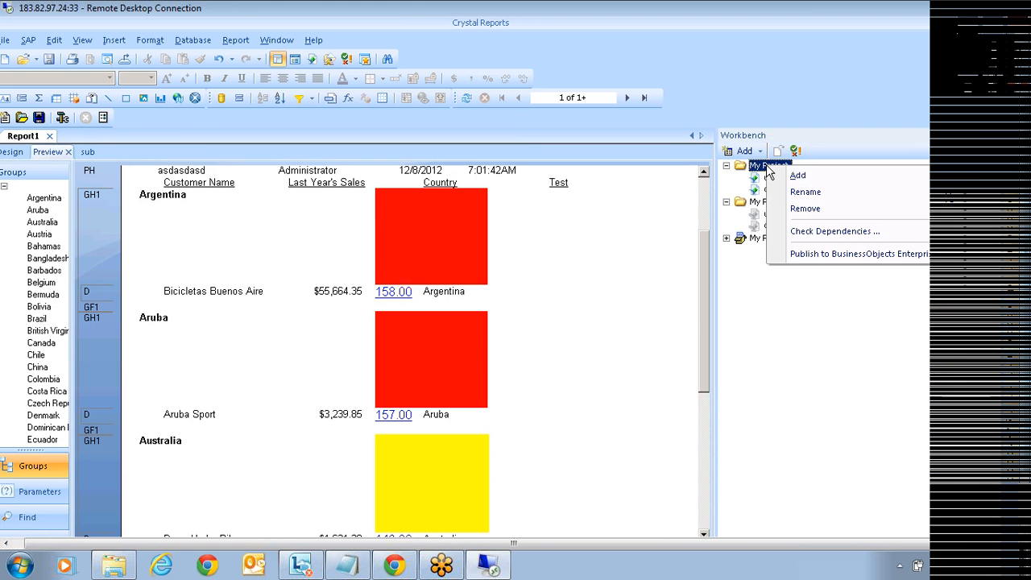
left_click(807, 208)
left_click(473, 322)
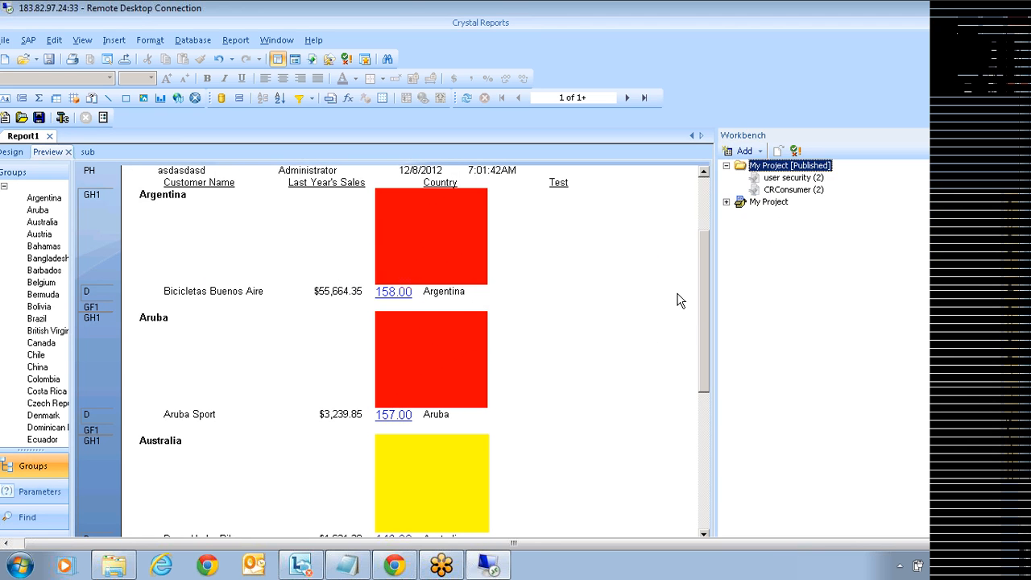
right_click(771, 167)
left_click(808, 211)
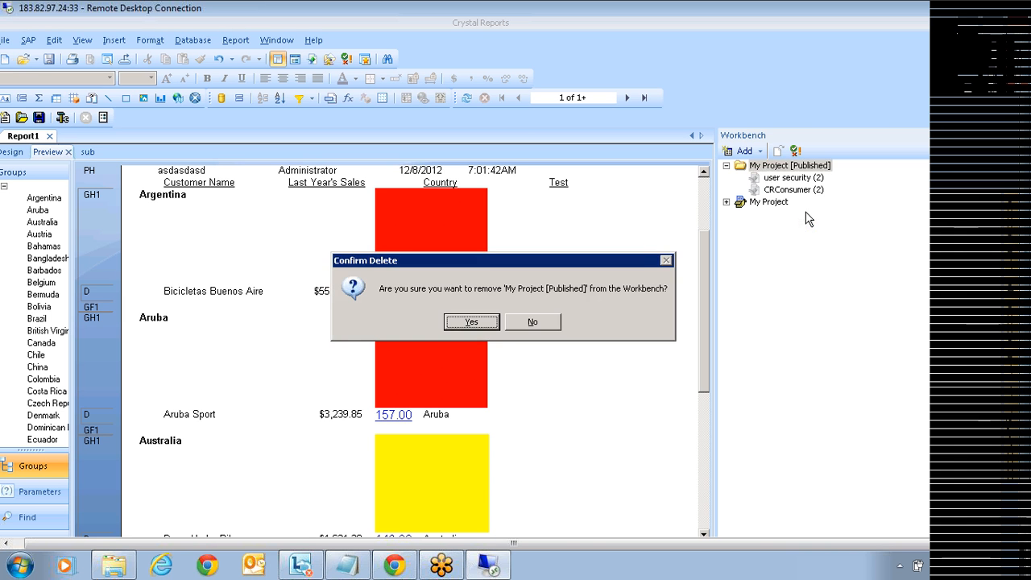
left_click(483, 326)
right_click(761, 167)
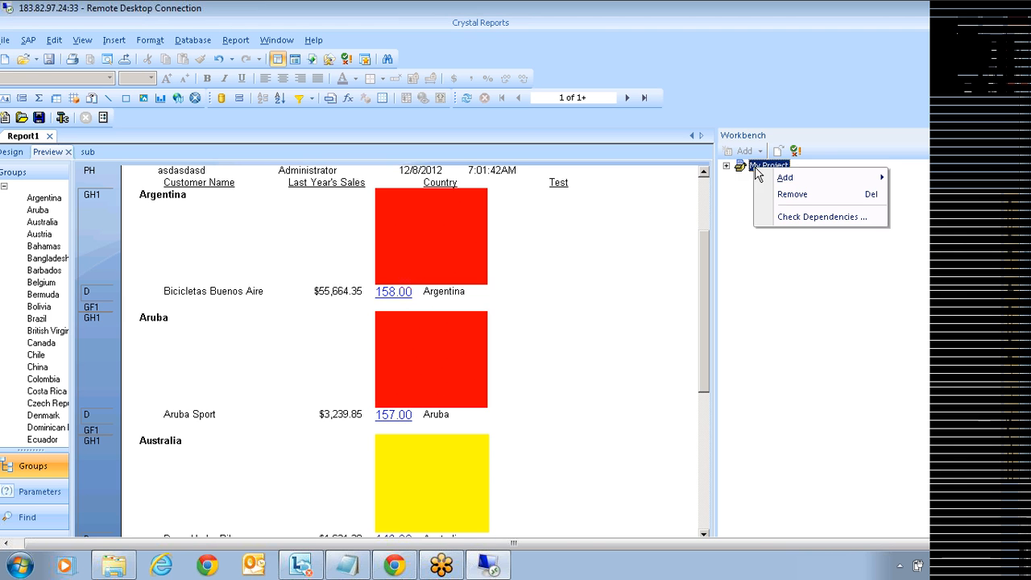
left_click(791, 197)
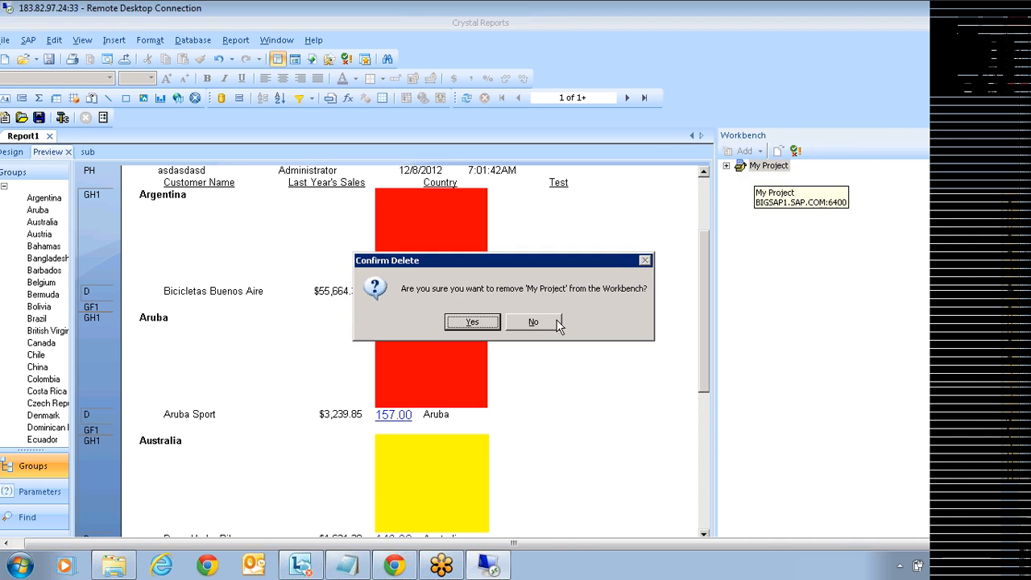
left_click(474, 324)
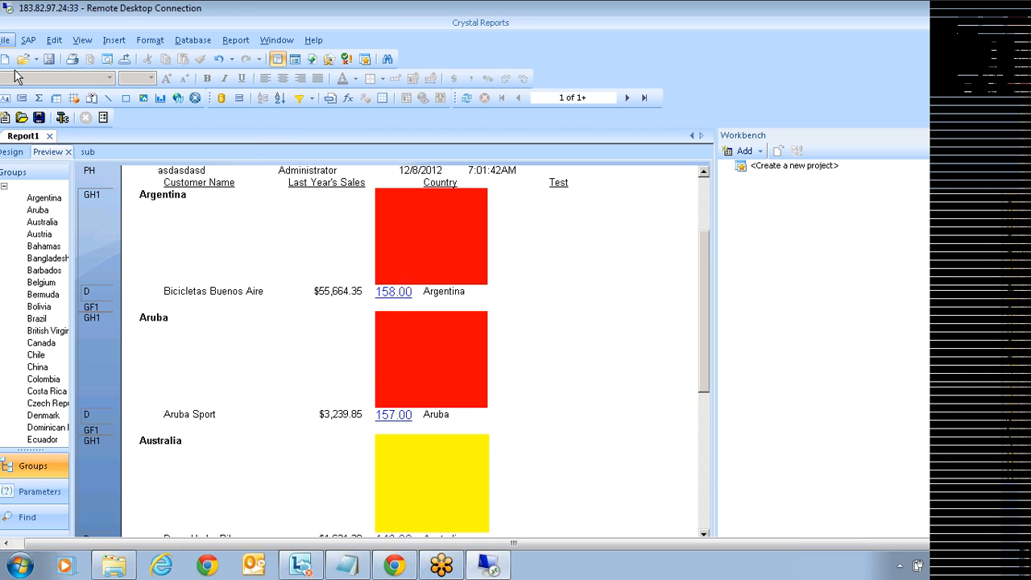
left_click(5, 39)
left_click(32, 123)
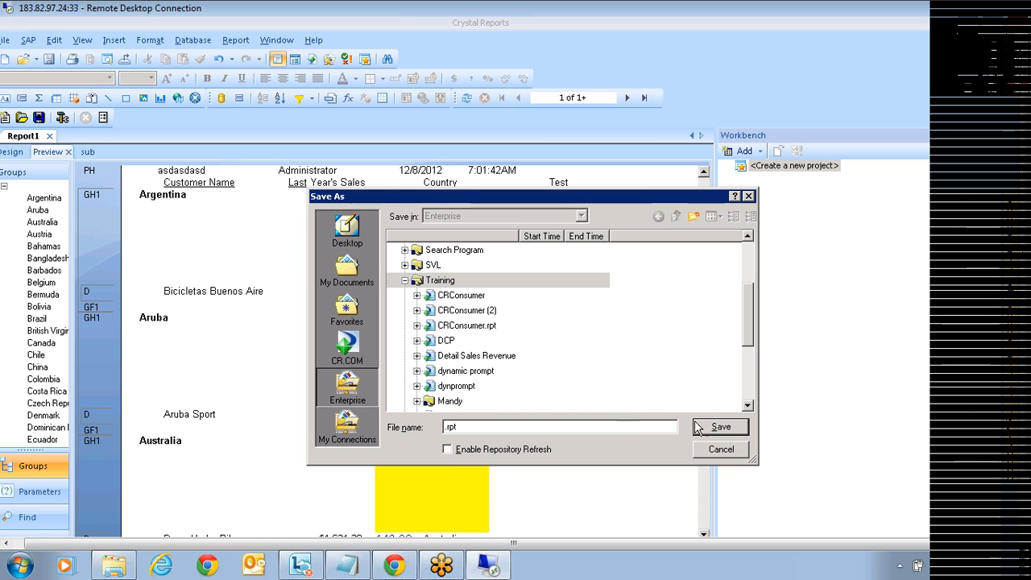
left_click(734, 453)
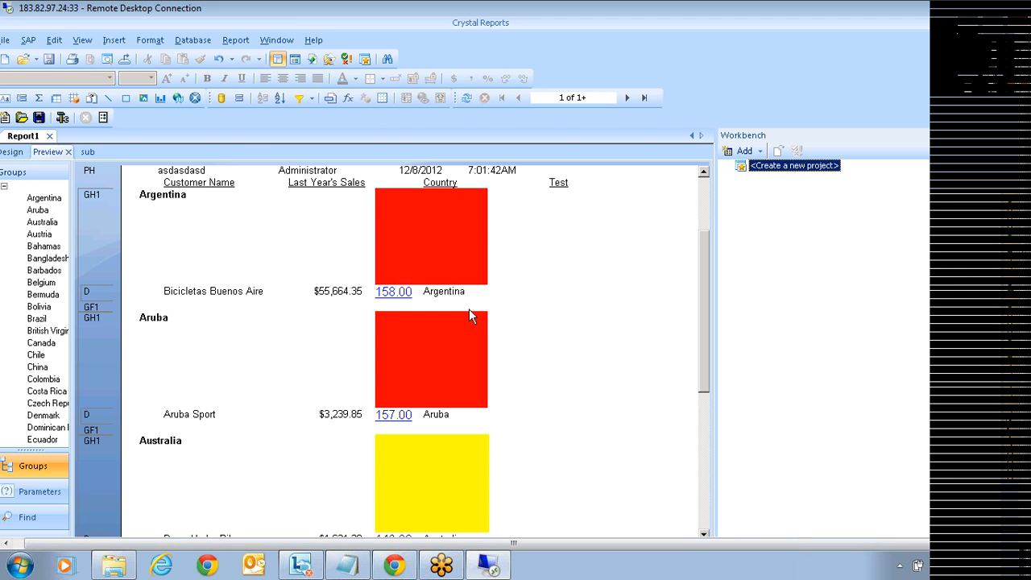
Step: Save the report to the Desktop as images.rpt, generating its data
left_click(49, 59)
left_click(355, 234)
left_click(456, 427)
double_click(453, 427)
type("image")
type("1")
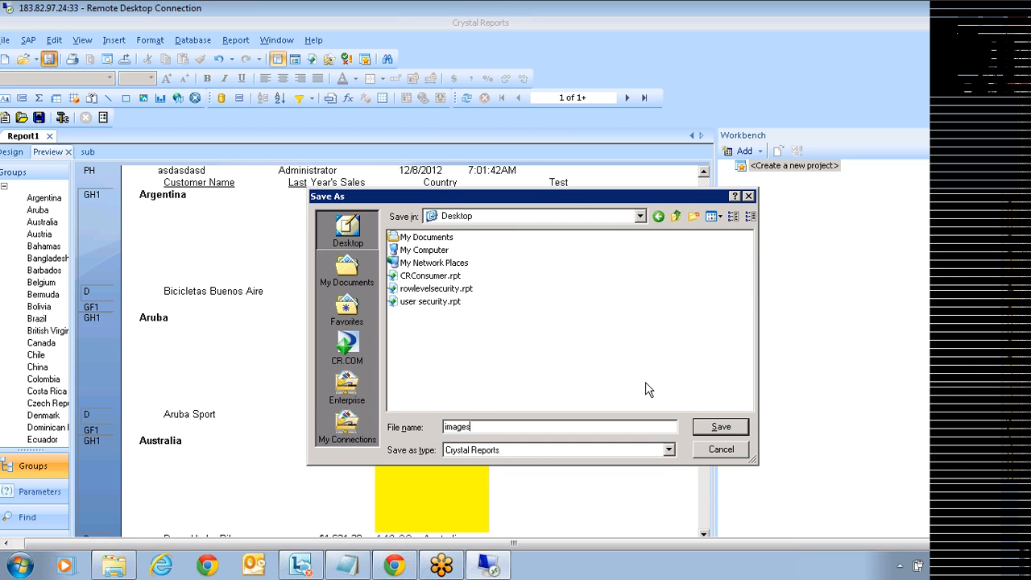
left_click(724, 431)
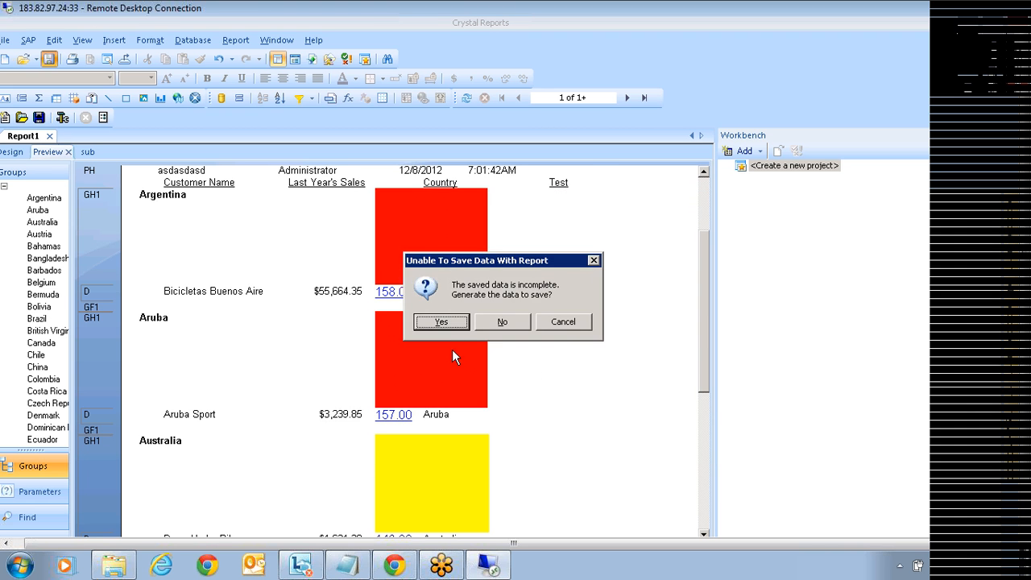
left_click(460, 321)
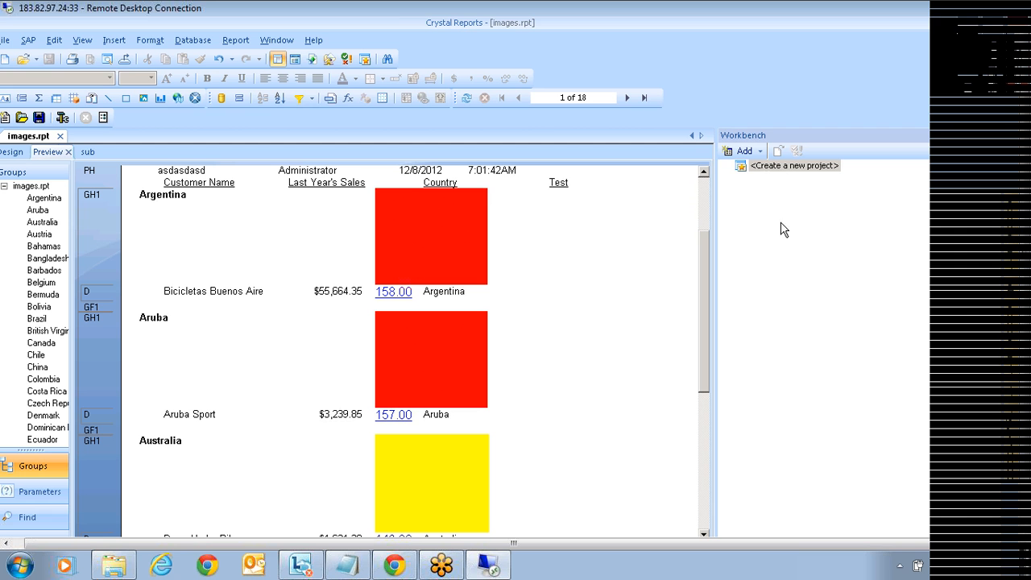
Step: Add a new Workbench project and name it Demo
double_click(780, 166)
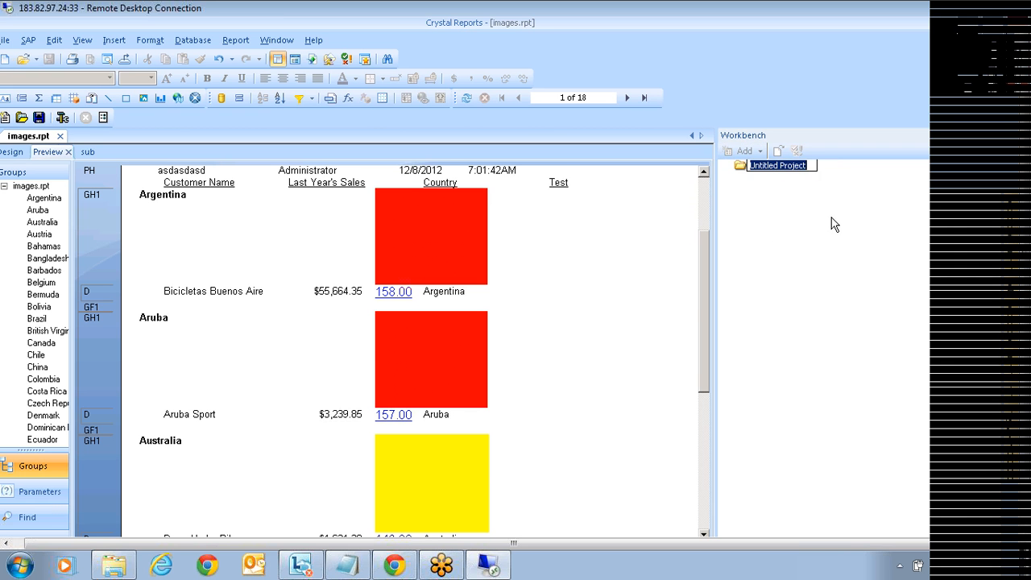
type("Demo")
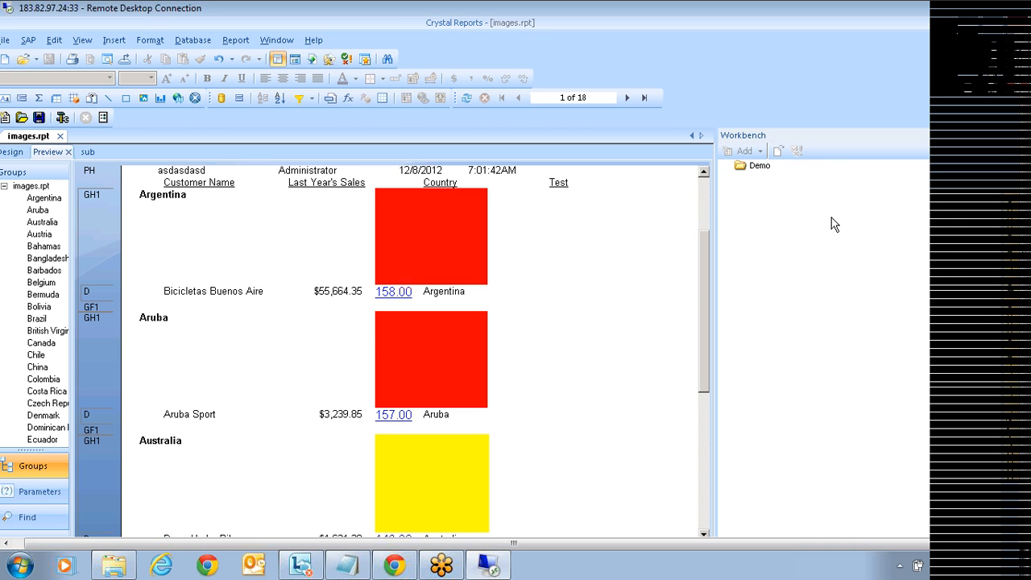
key("Return")
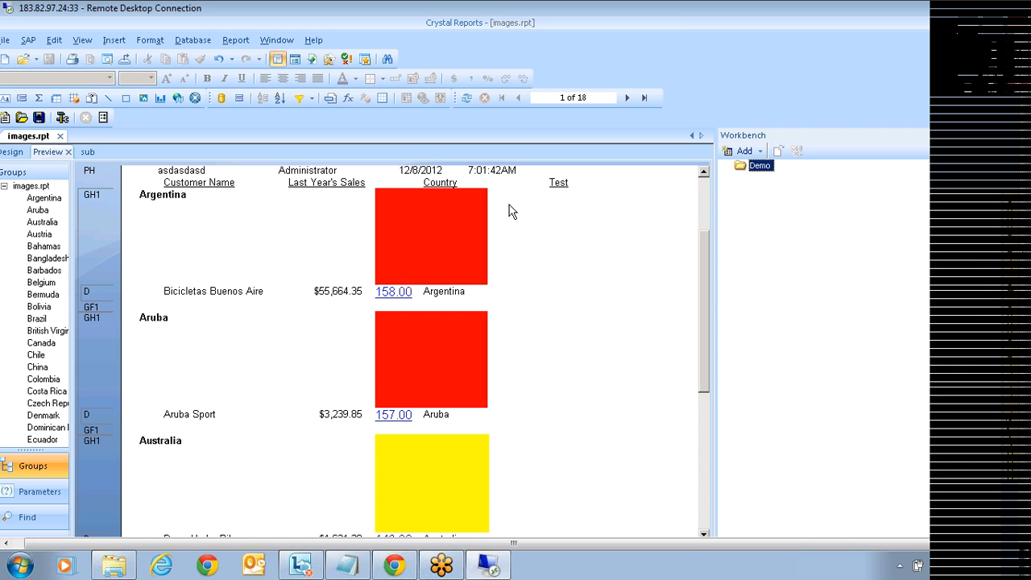
Step: Add the existing CRConsumer.rpt from the Desktop to the Demo project
right_click(762, 175)
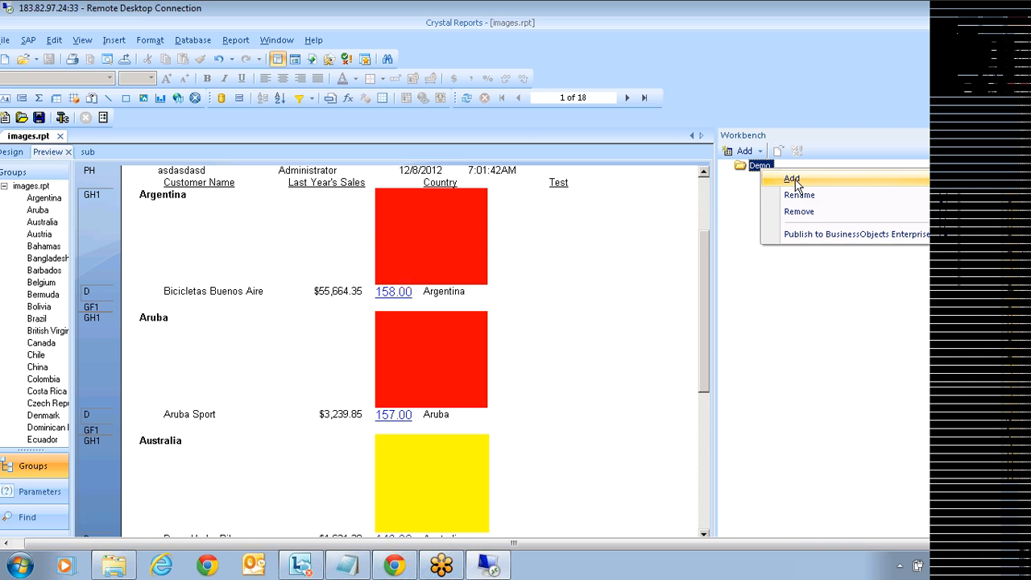
mouse_move(788, 182)
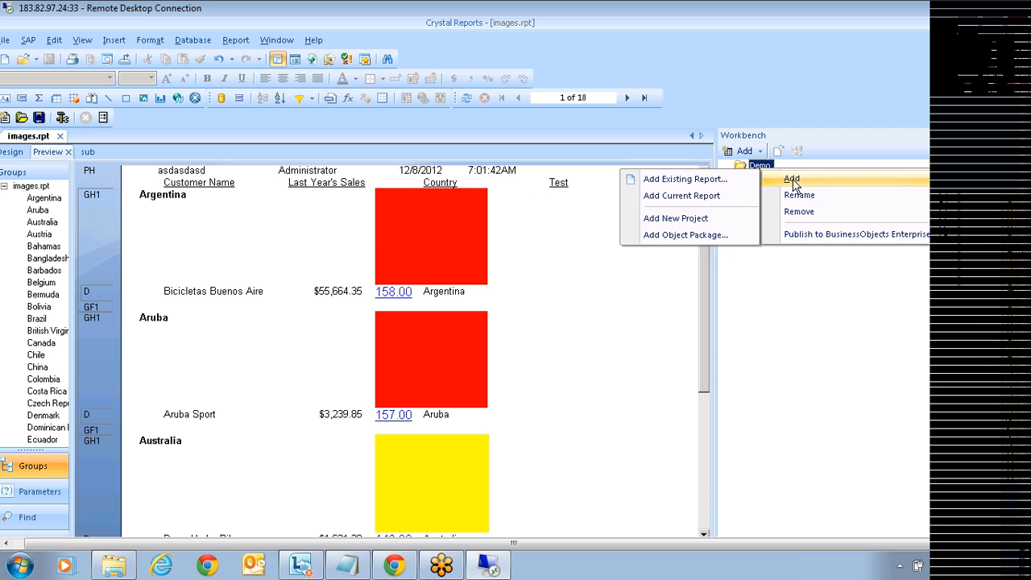
left_click(680, 179)
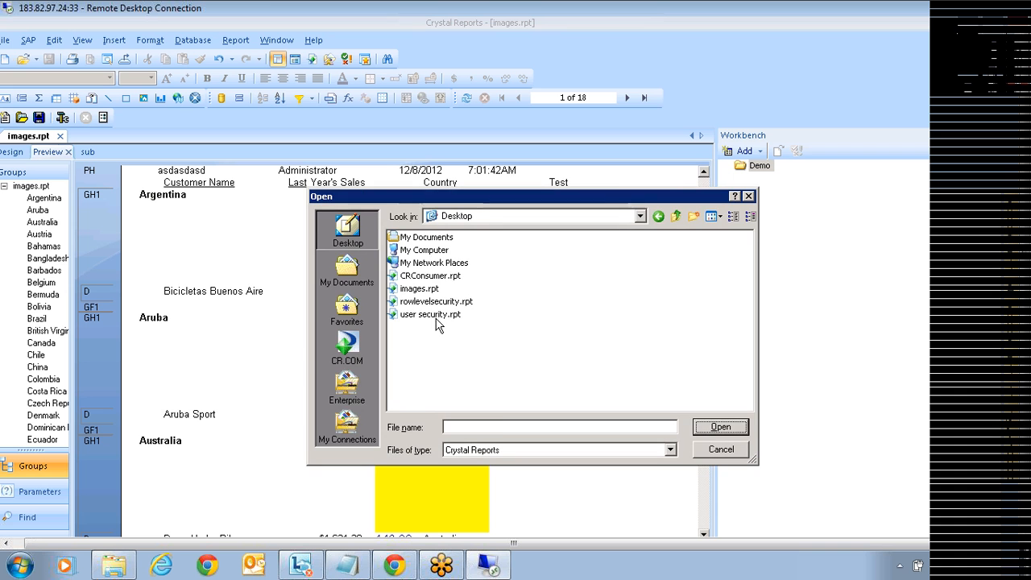
left_click(428, 278)
left_click(433, 289)
left_click(434, 276)
left_click(724, 428)
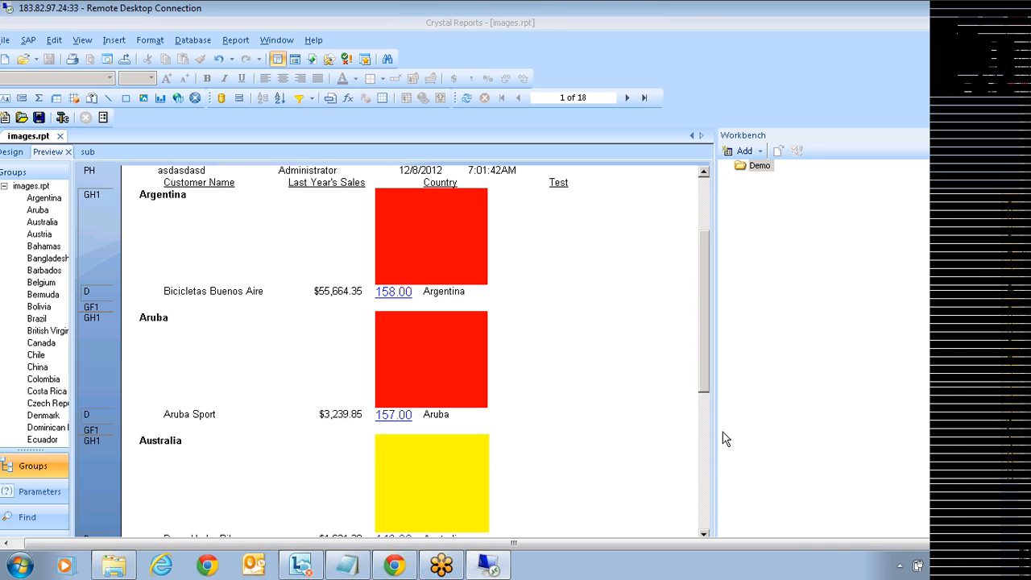
Step: Add the open images.rpt and the existing user security.rpt to Demo
right_click(751, 164)
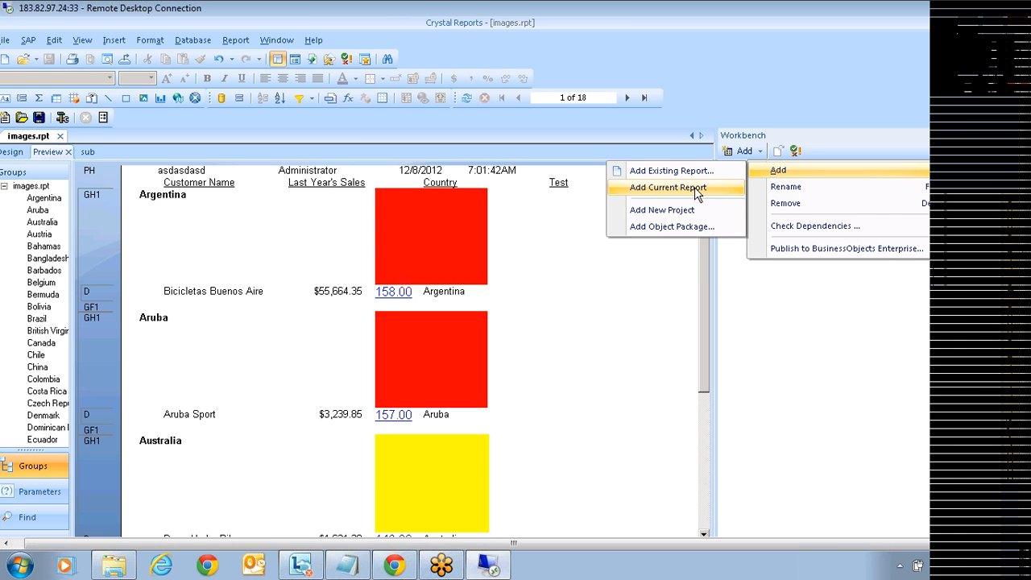
left_click(683, 189)
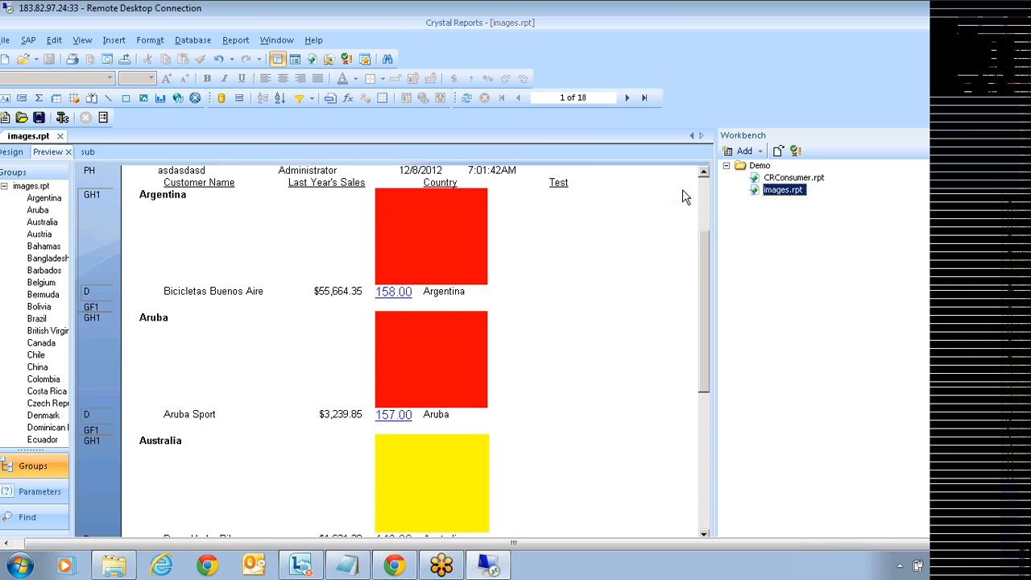
right_click(749, 167)
mouse_move(777, 177)
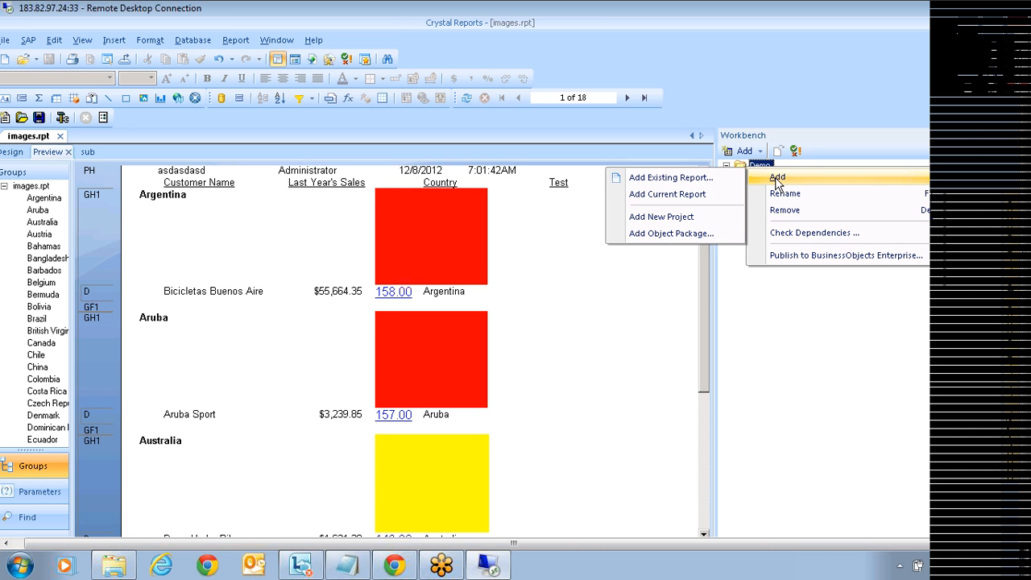
left_click(677, 177)
left_click(420, 315)
left_click(729, 428)
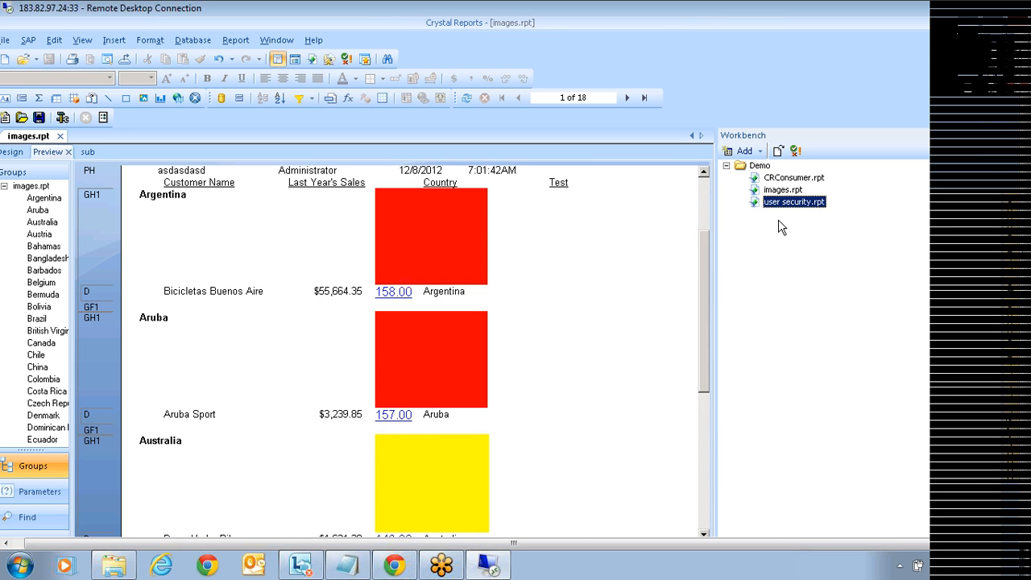
Step: Expand the Demo project and select images.rpt in it
left_click(742, 167)
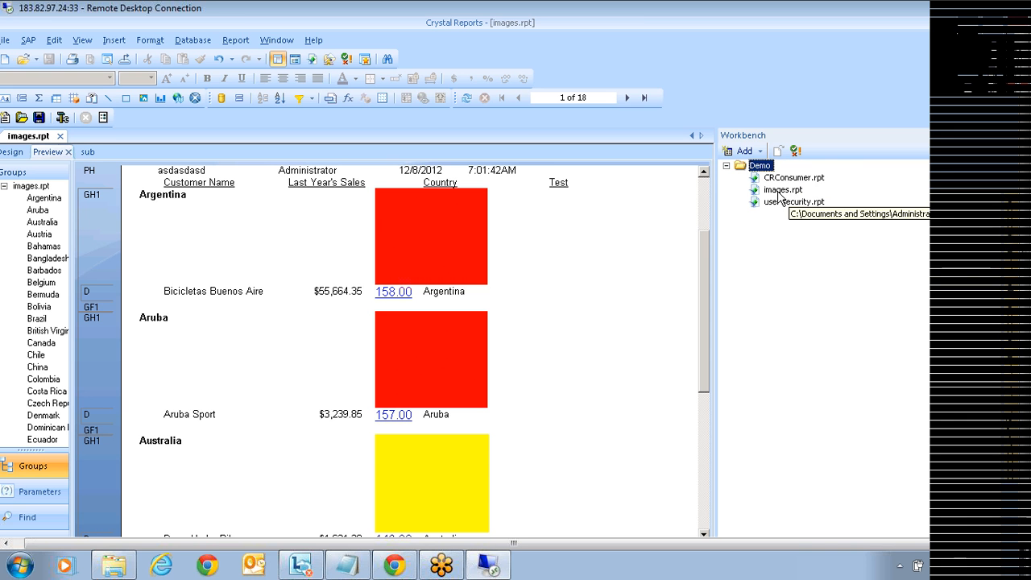
left_click(726, 167)
left_click(727, 168)
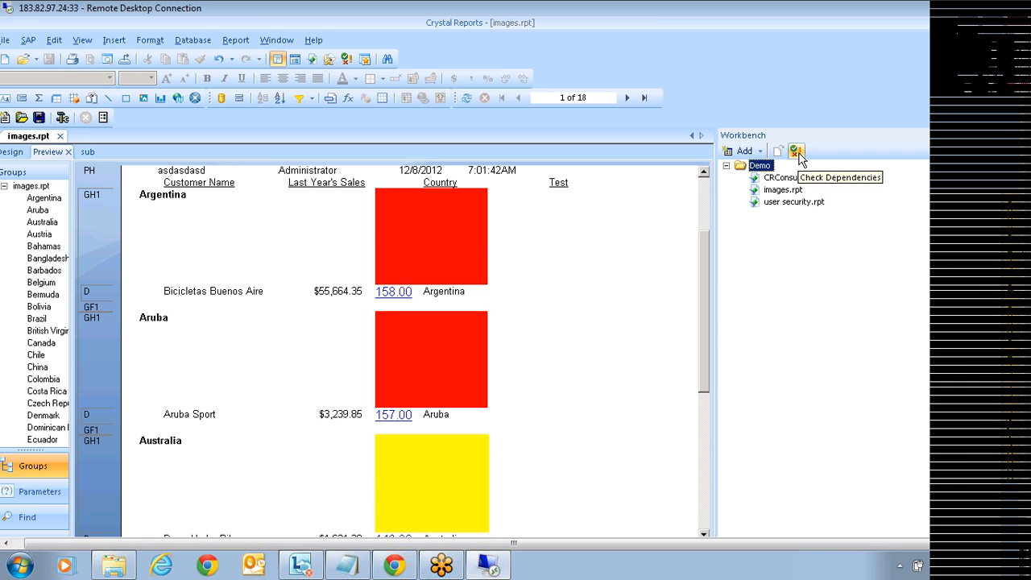
left_click(788, 193)
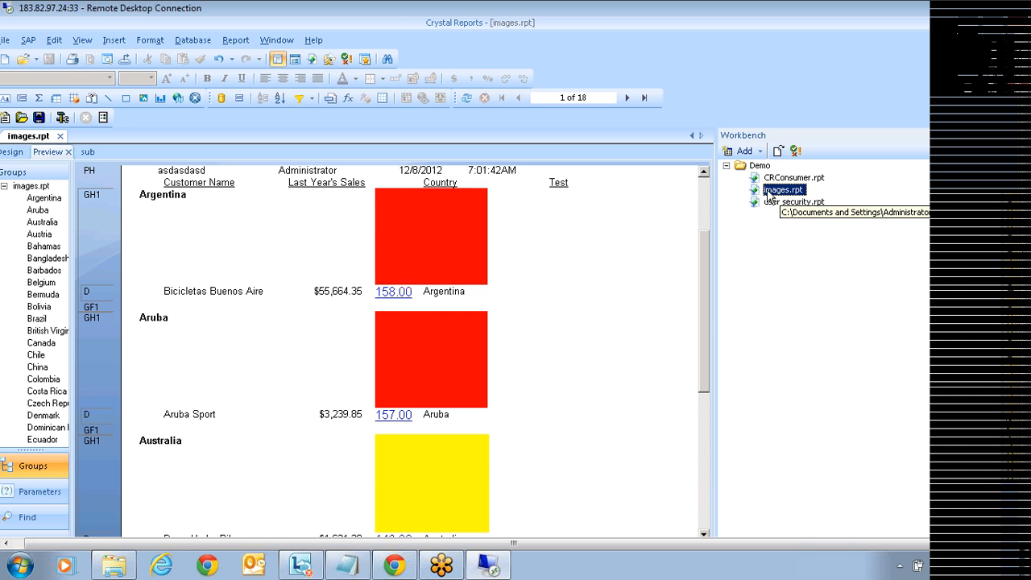
Step: Check dependencies for images.rpt, then the whole Demo project, and review each success result
left_click(796, 152)
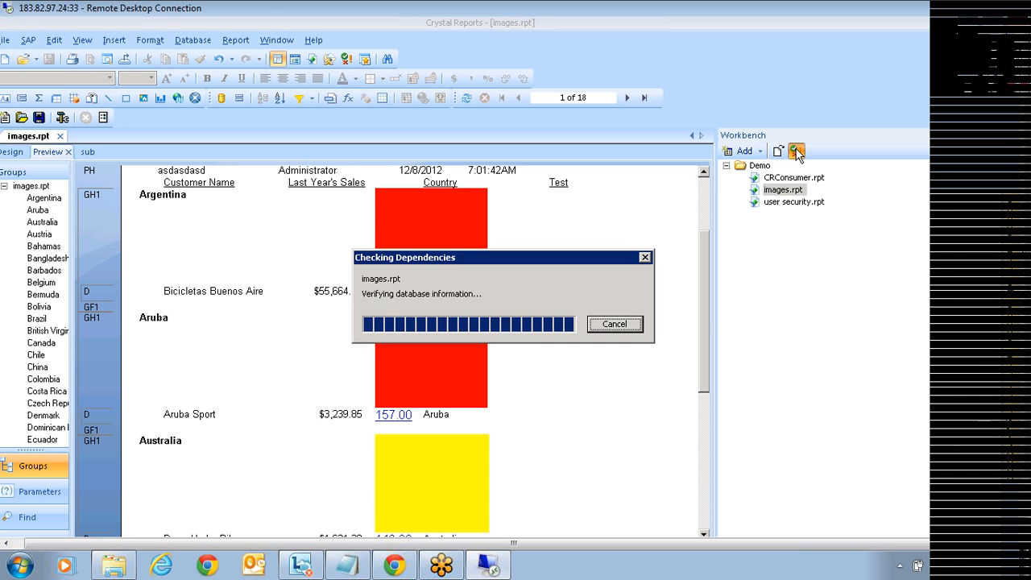
left_click(121, 438)
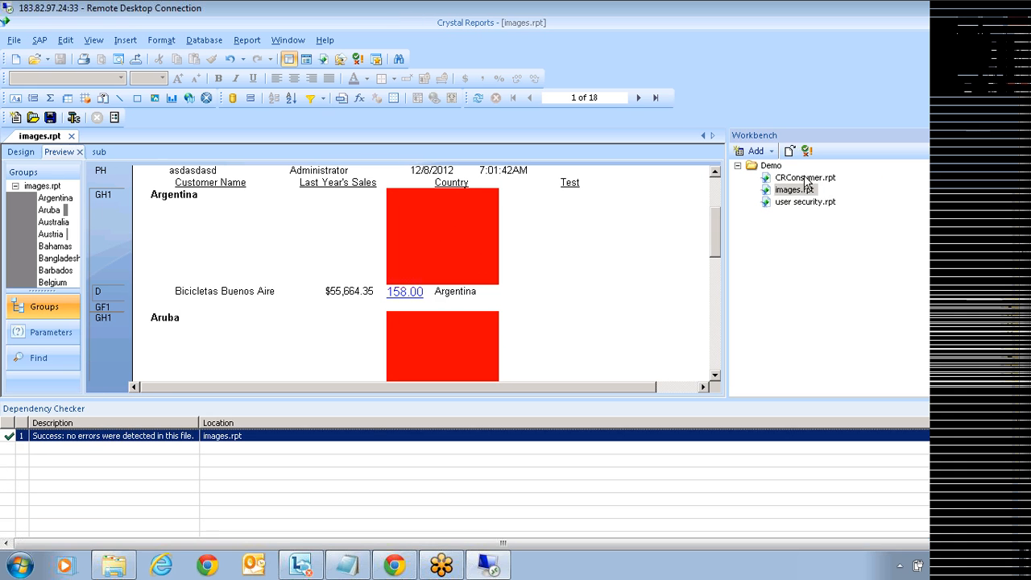
left_click(772, 166)
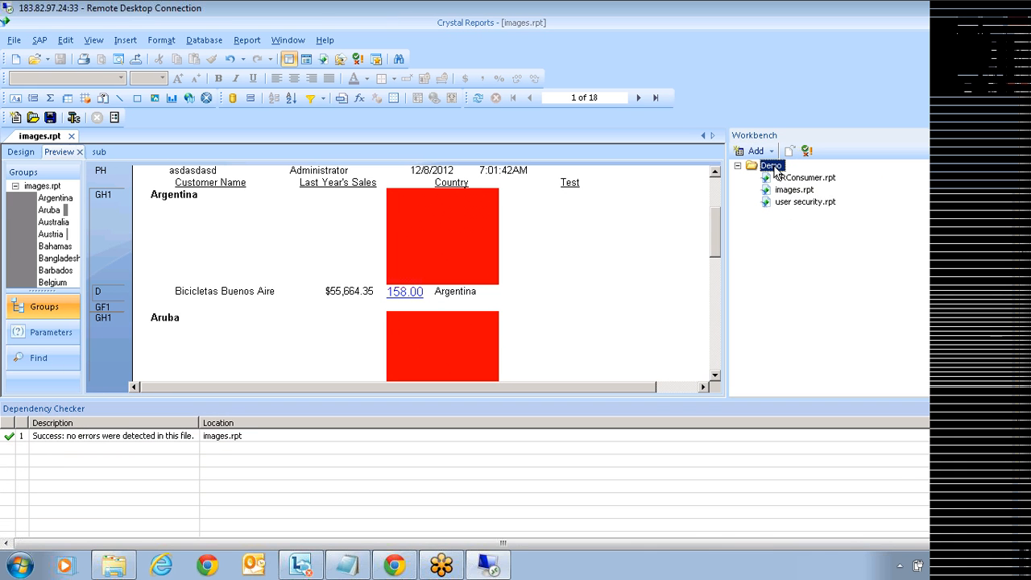
left_click(807, 151)
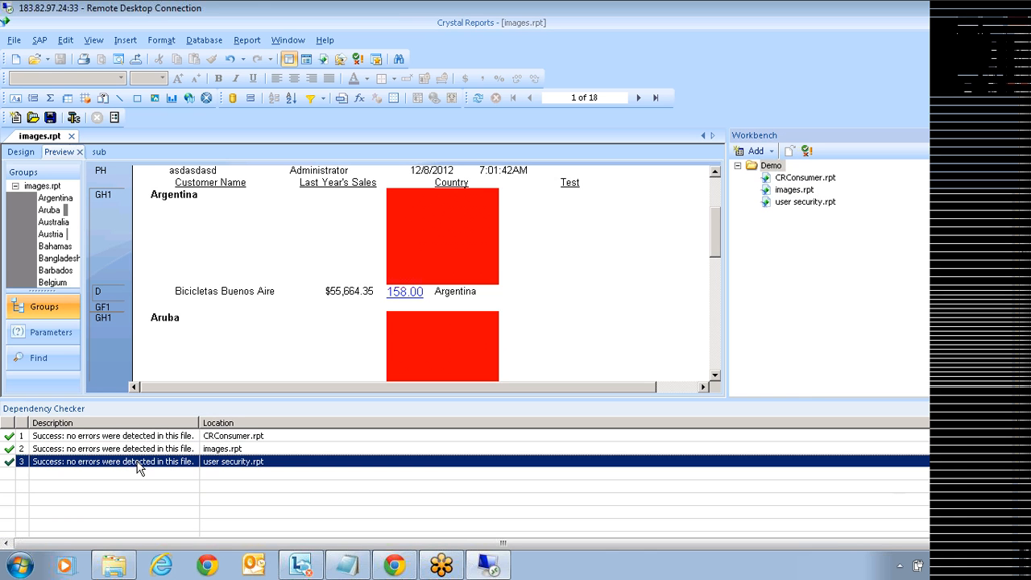
left_click(258, 451)
left_click(330, 464)
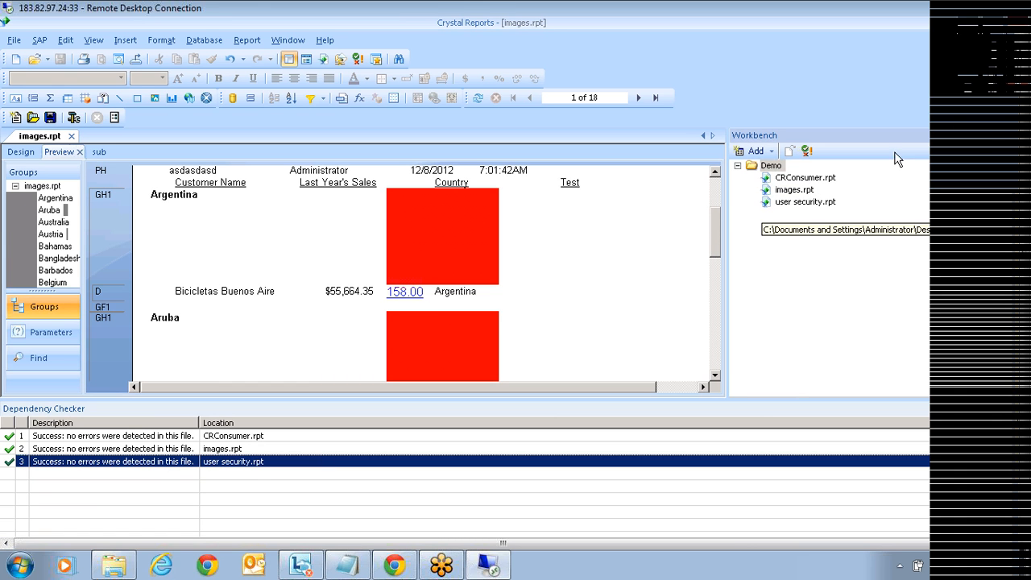
Step: Hide the Workbench and slide out the Field Explorer
left_click(993, 136)
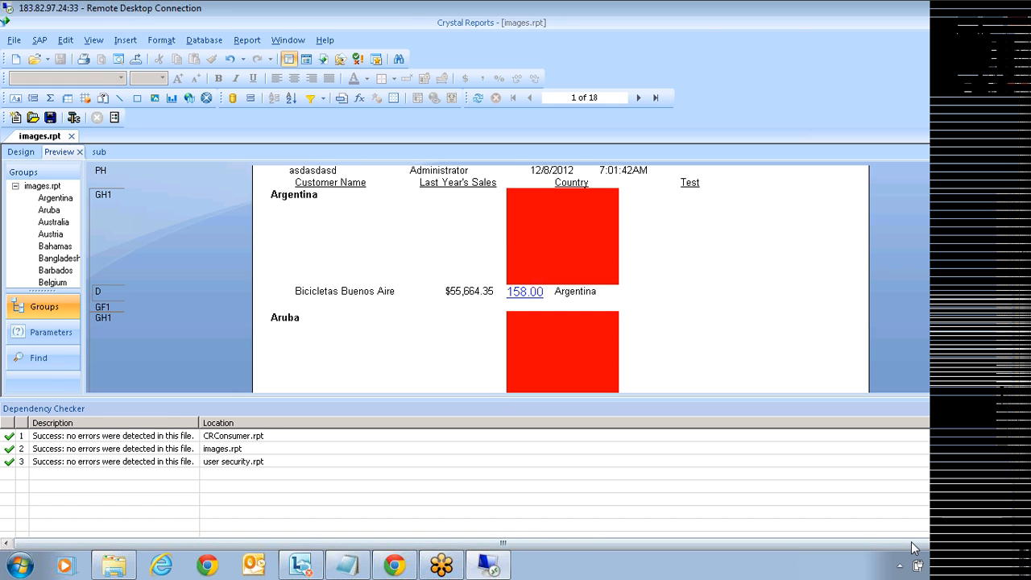
left_click_drag(911, 541, 979, 535)
mouse_move(1025, 196)
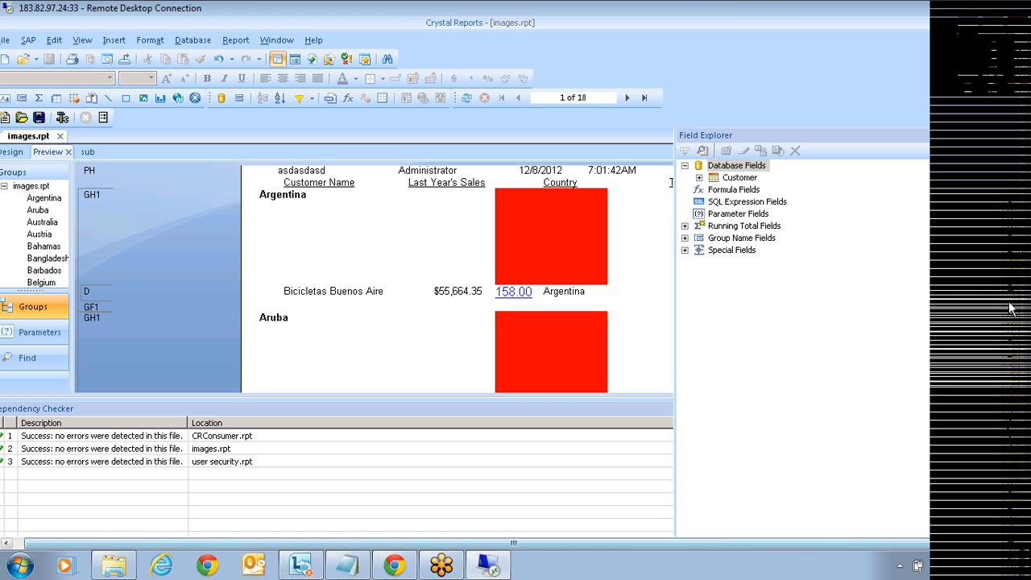
Step: Create a new formula named test with the body 1/0
right_click(733, 190)
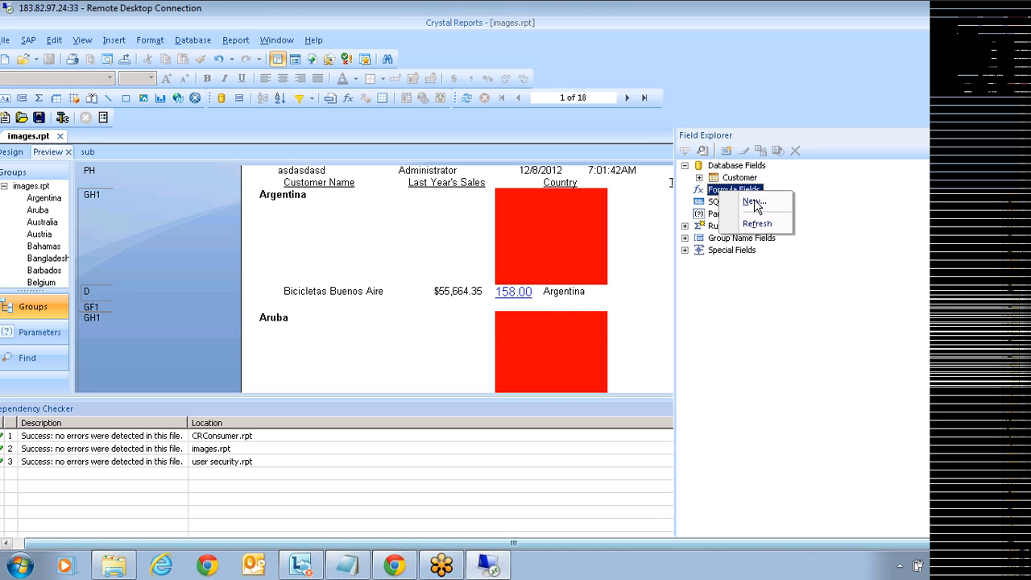
left_click(754, 201)
type("test")
key("Return")
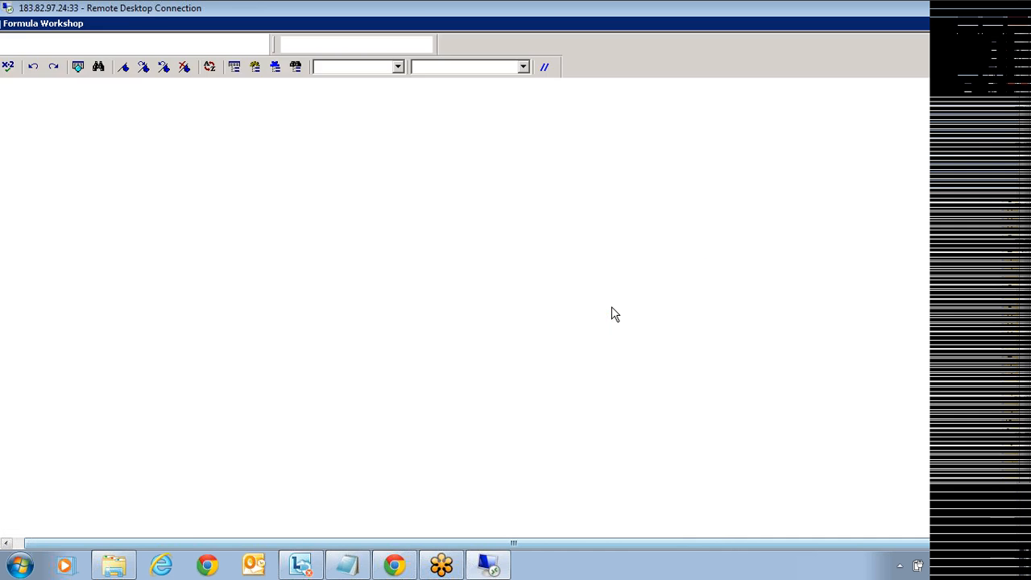
type("1/0")
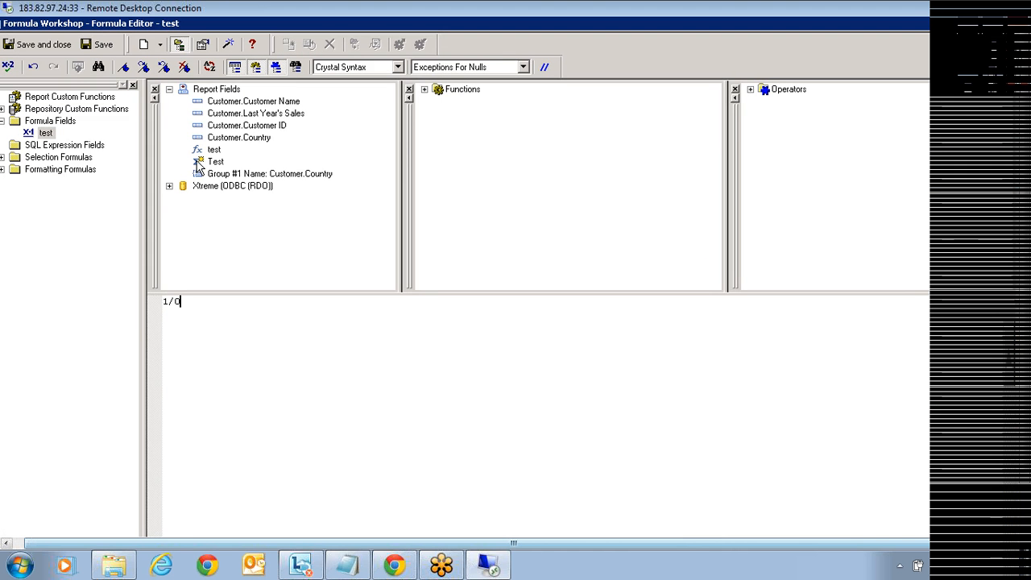
Step: Keep the test formula despite its division-by-zero error and save the report
left_click(37, 44)
left_click(464, 326)
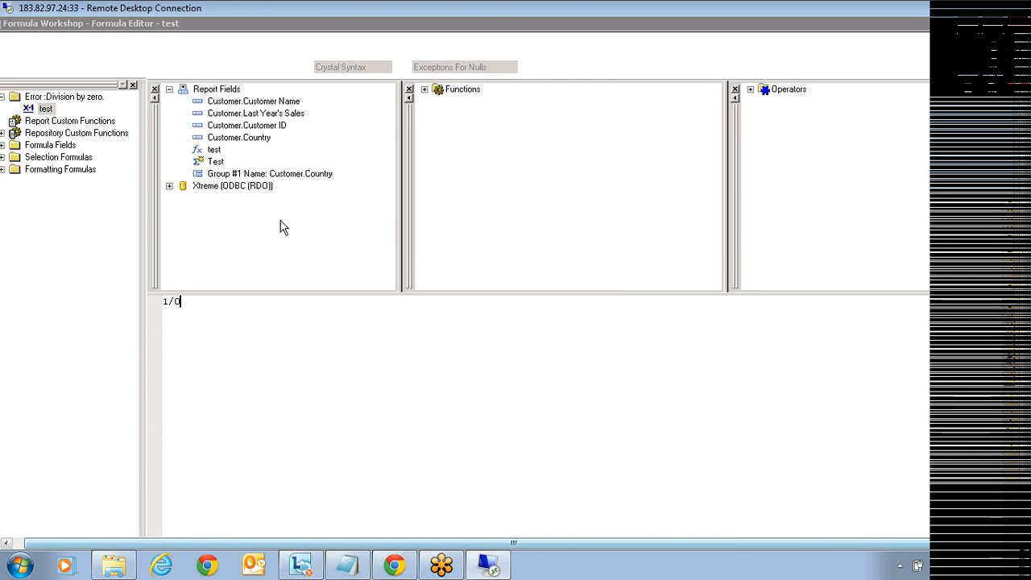
left_click(503, 324)
left_click(40, 44)
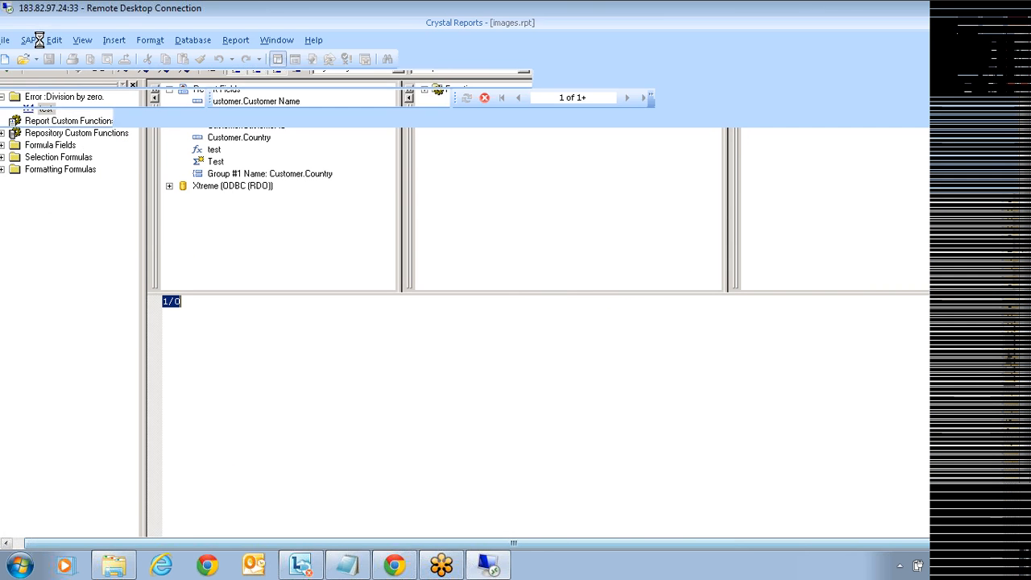
left_click(47, 61)
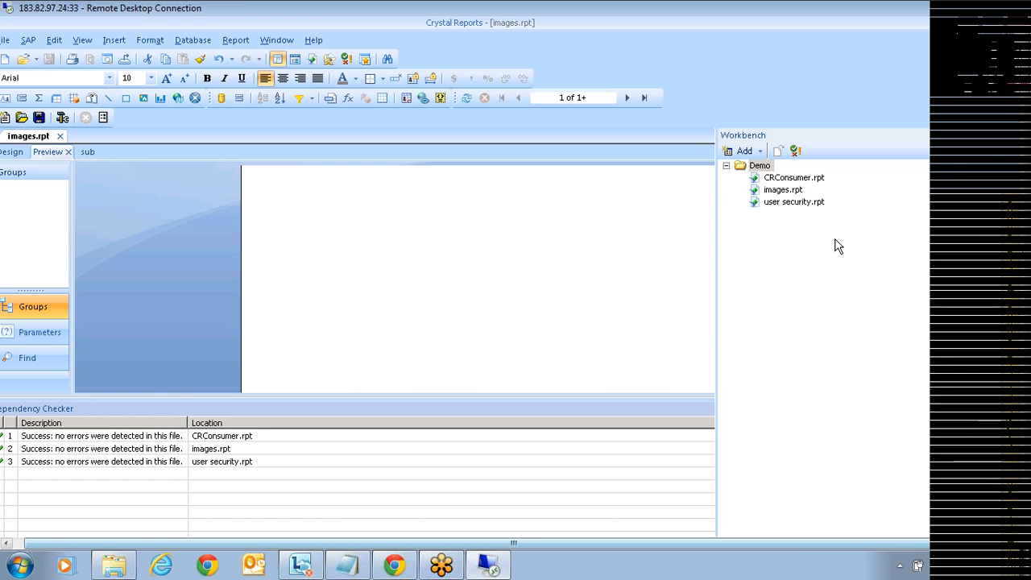
left_click(795, 153)
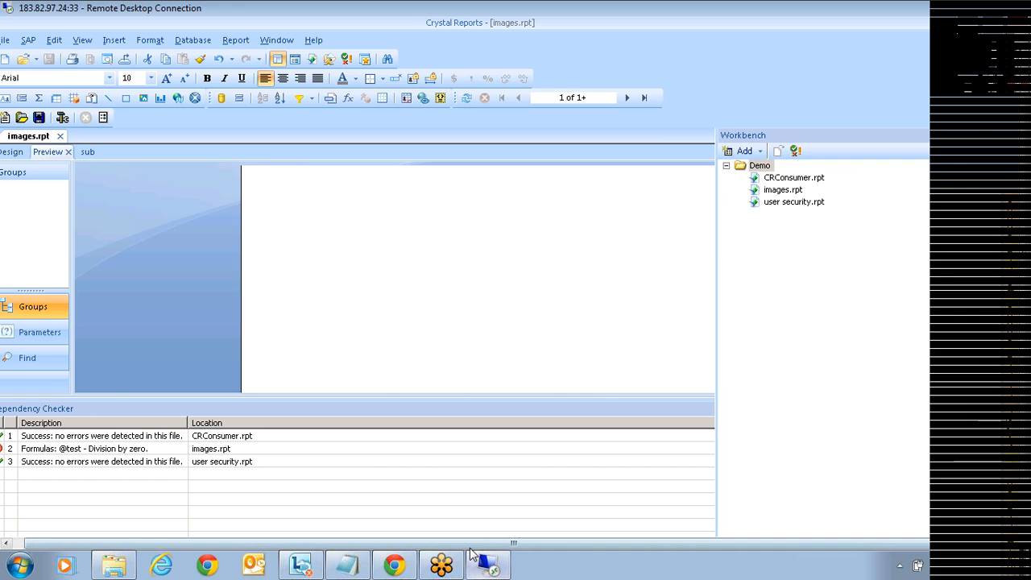
left_click_drag(460, 544, 454, 544)
left_click(120, 462)
left_click(117, 450)
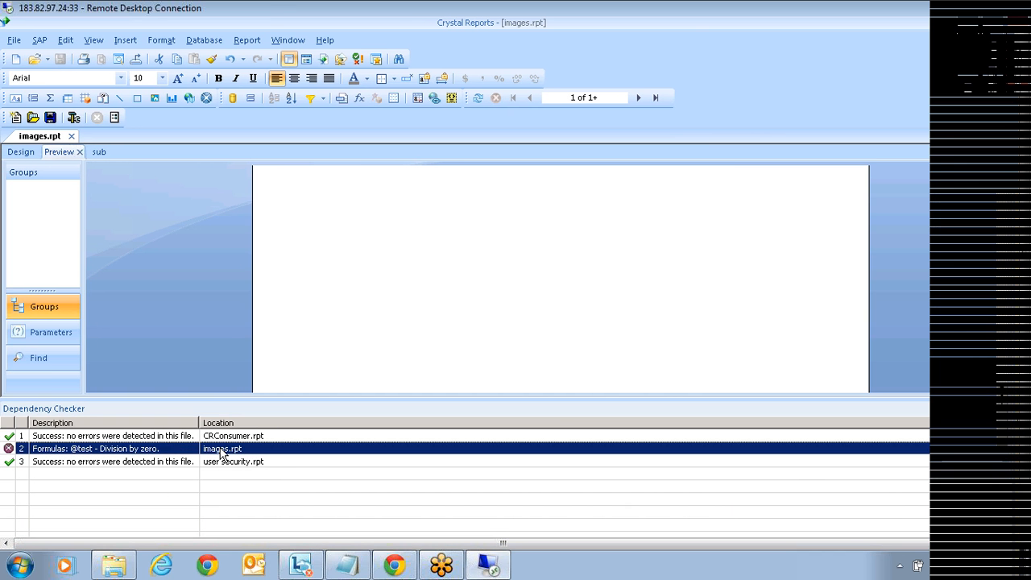
Step: Open the test formula from the error and change it from 1/0 to 1
double_click(146, 453)
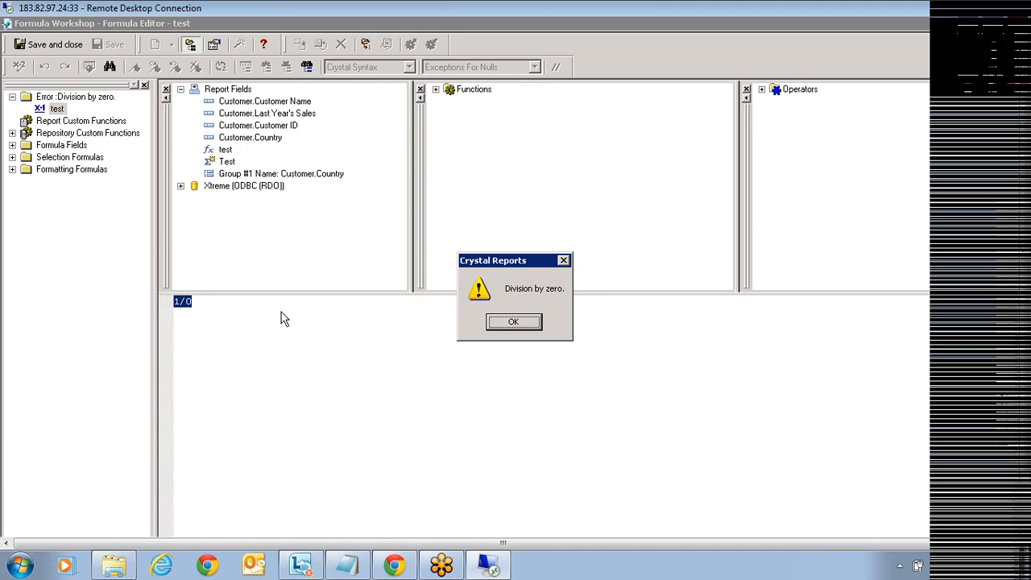
left_click(513, 322)
left_click(198, 312)
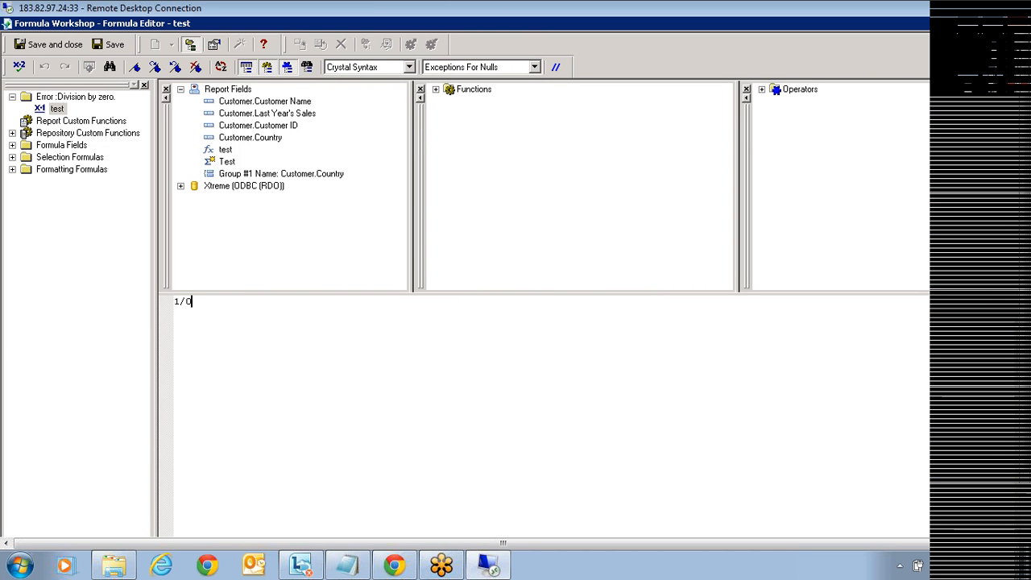
key("BackSpace")
key("BackSpace")
left_click(46, 45)
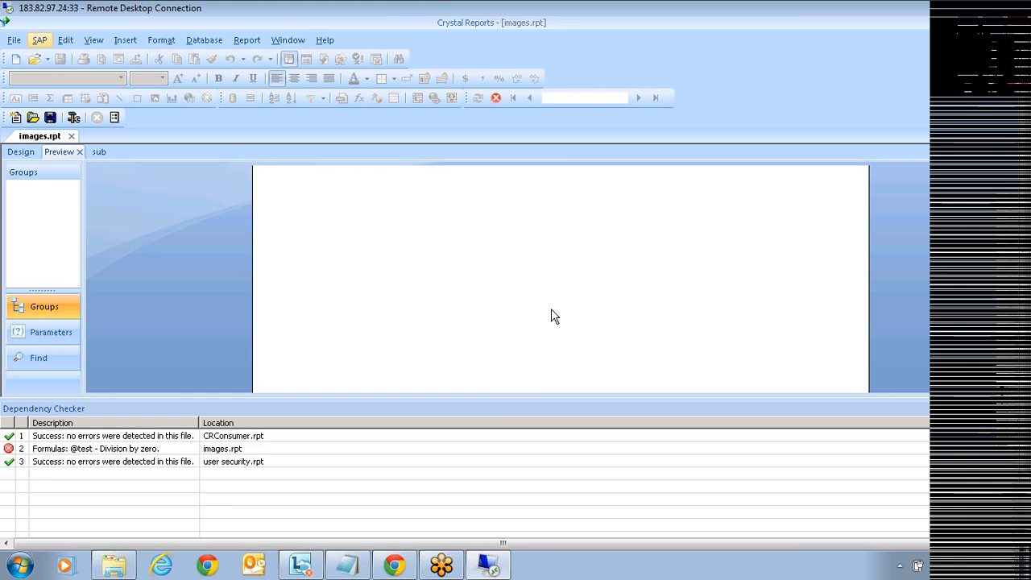
Step: Save images.rpt with regenerated data and rerun Check Dependencies on the Demo reports
left_click(61, 59)
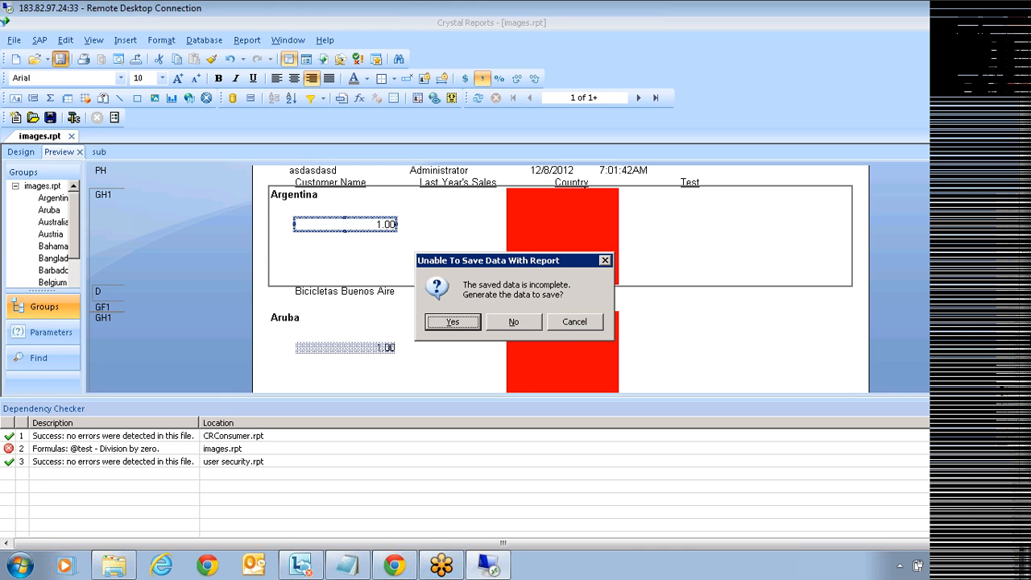
left_click(453, 322)
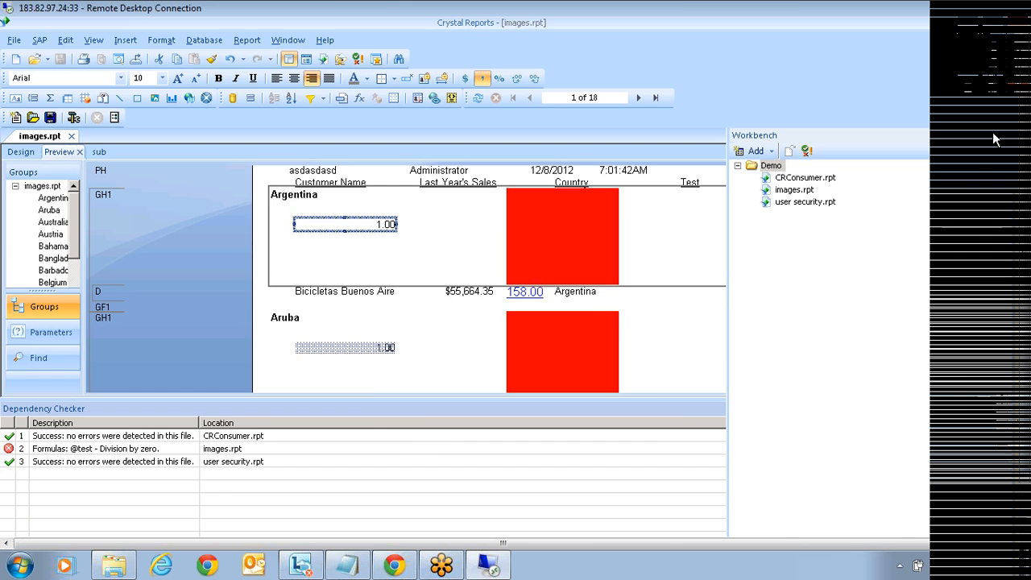
left_click(806, 150)
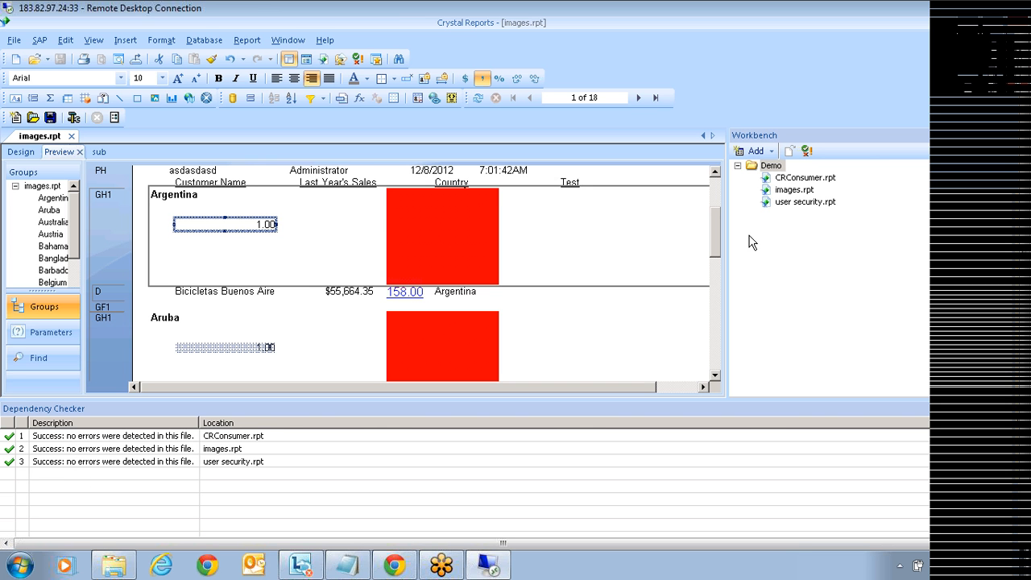
Step: Publish the Demo project to BusinessObjects Enterprise, bringing up the Publish Object folder list
right_click(766, 167)
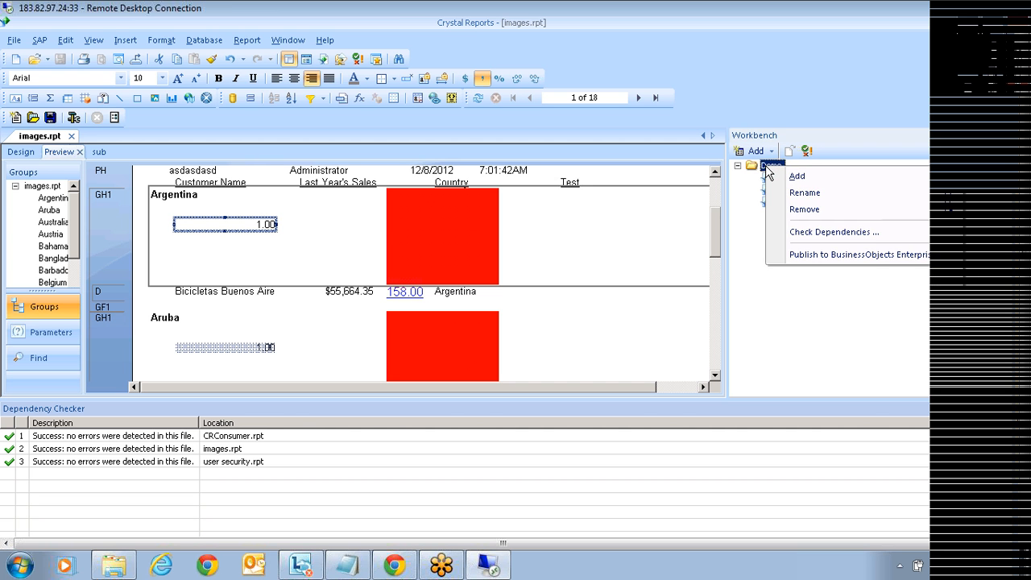
mouse_move(796, 182)
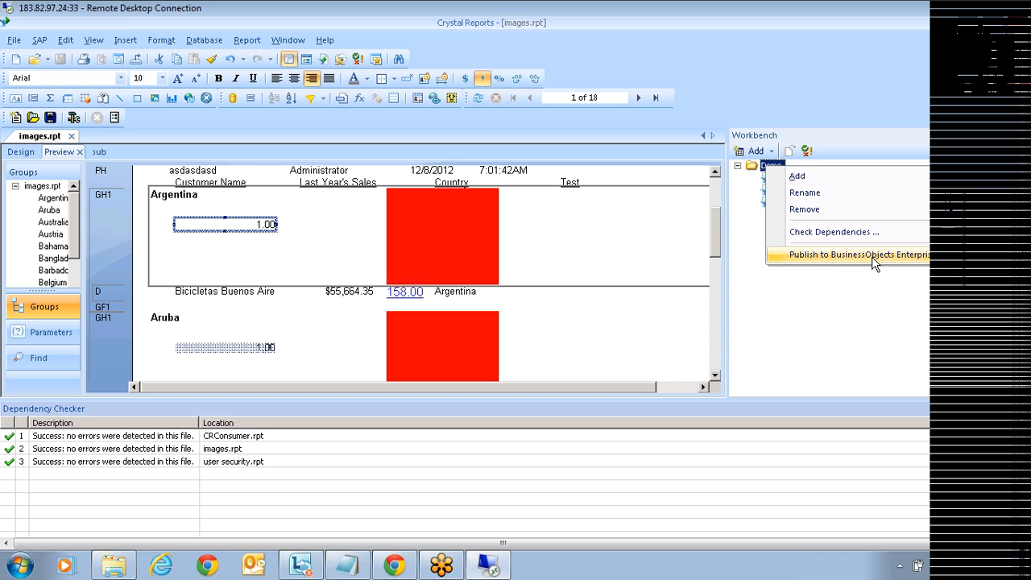
left_click(871, 256)
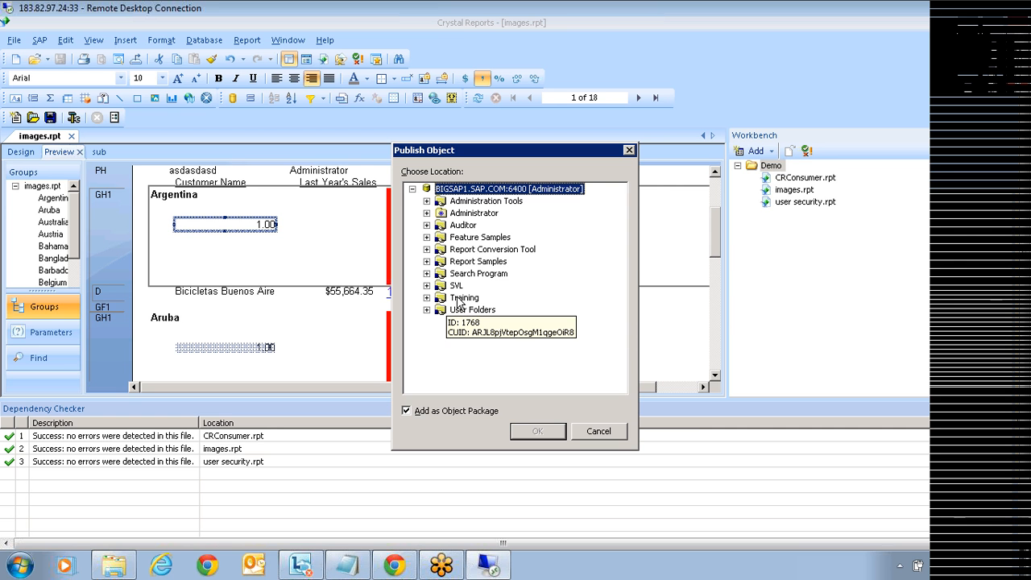
Step: Publish Demo to the Training folder as an object package, then expand its Workbench node to show CRConsumer, images and user security
left_click(459, 300)
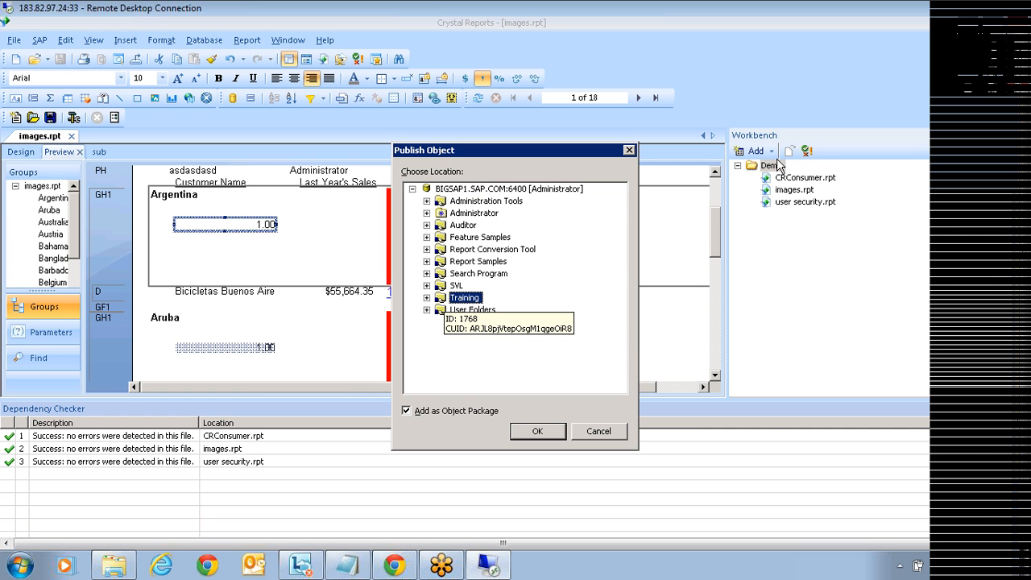
left_click(407, 411)
left_click(407, 412)
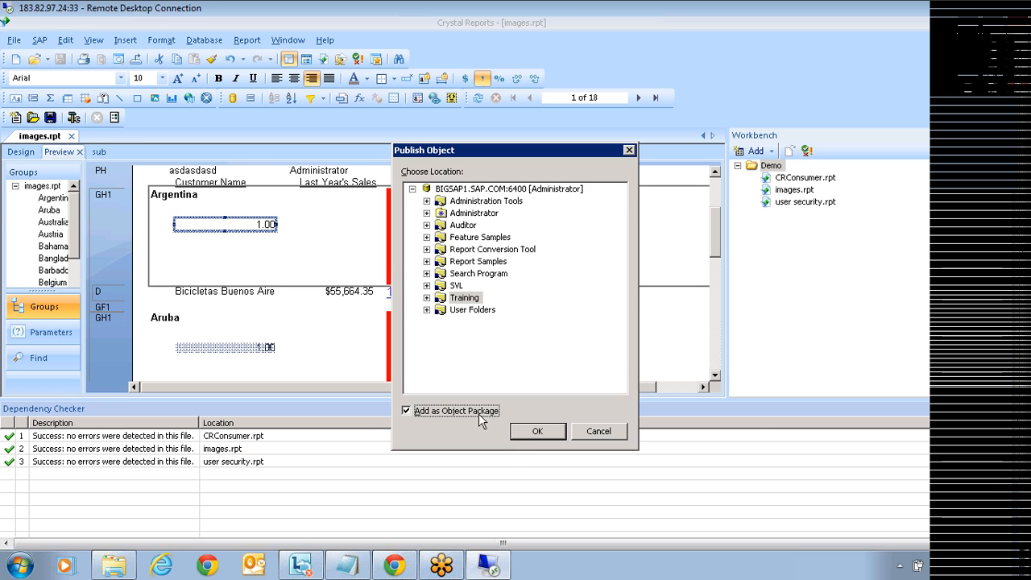
left_click(537, 431)
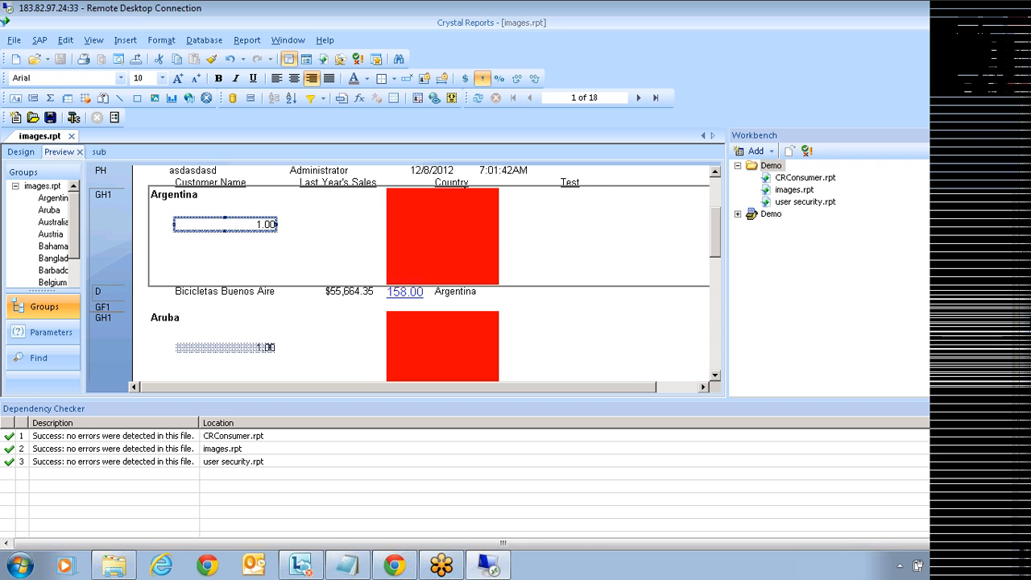
left_click(765, 216)
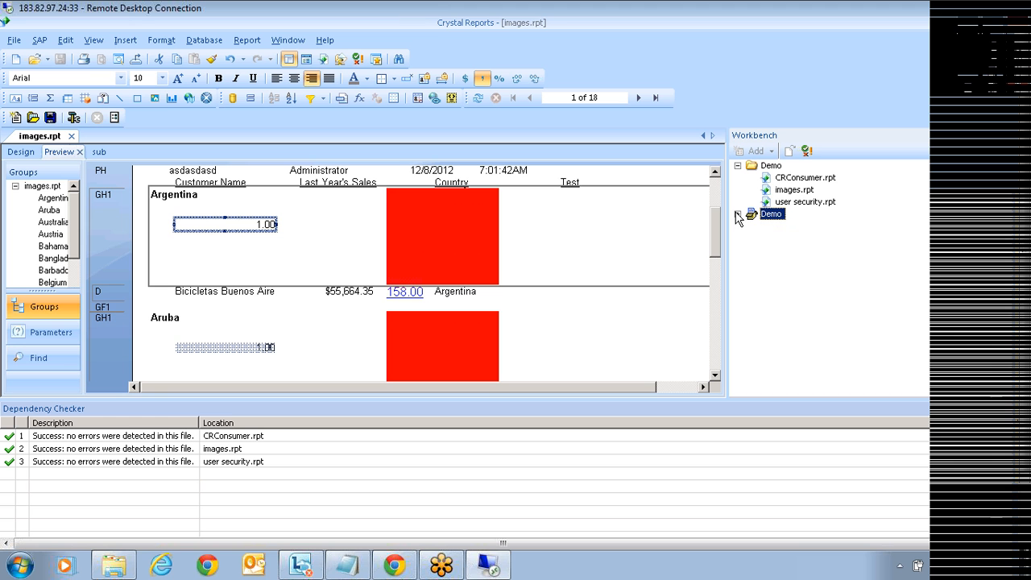
left_click(738, 215)
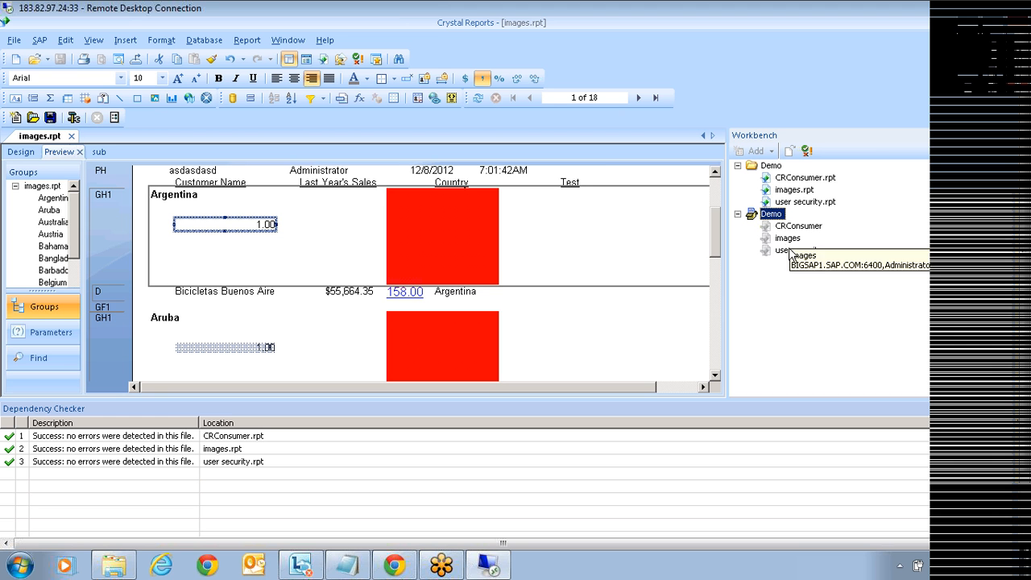
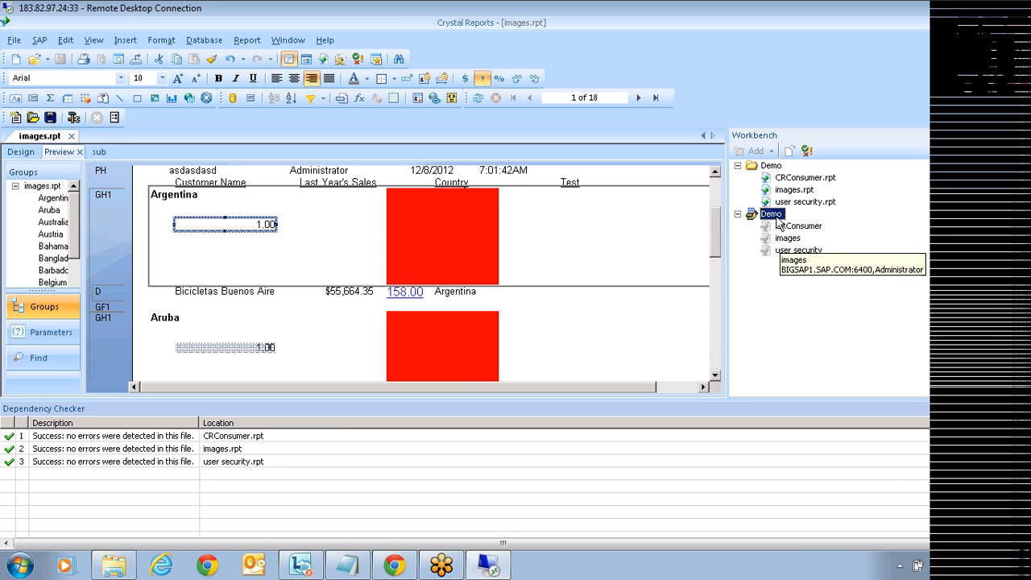
Step: Begin publishing the Demo workbench folder to BusinessObjects Enterprise
right_click(771, 167)
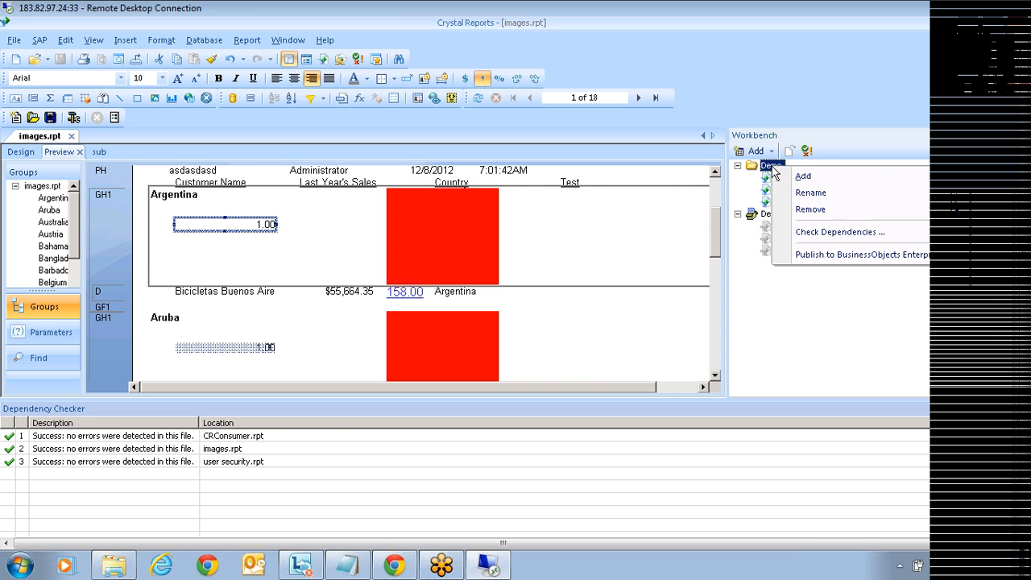
left_click(824, 259)
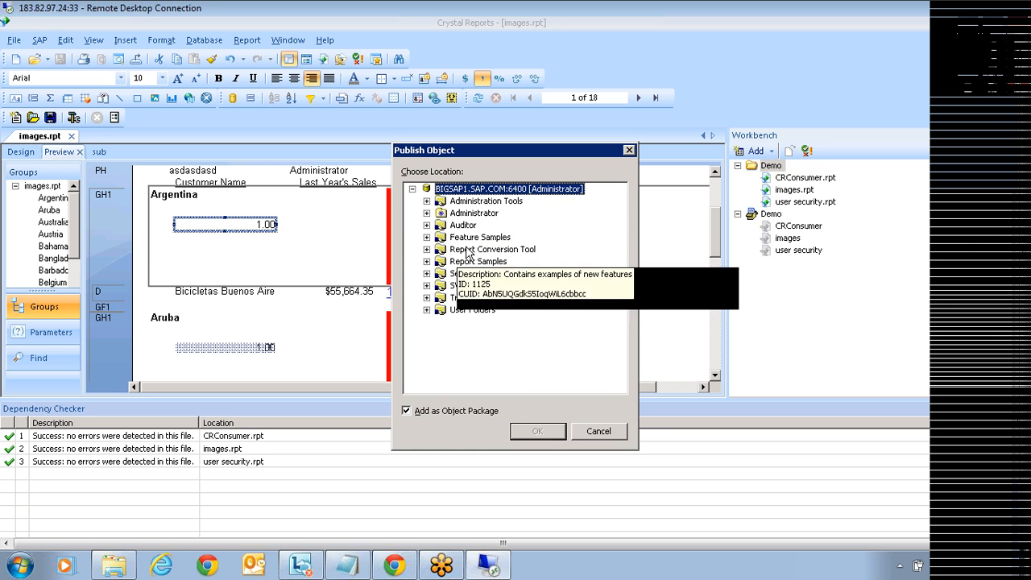
right_click(482, 190)
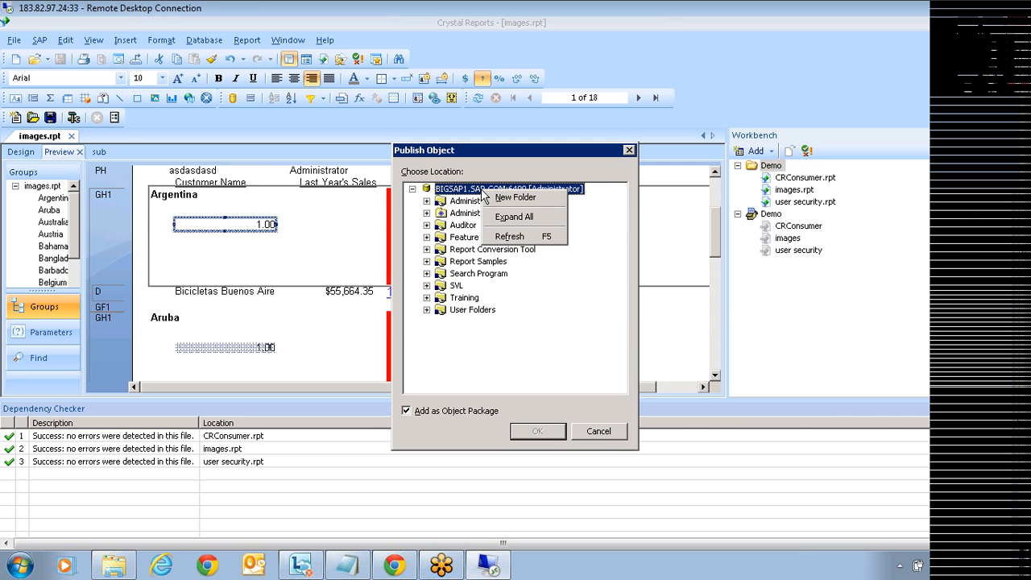
key("Escape")
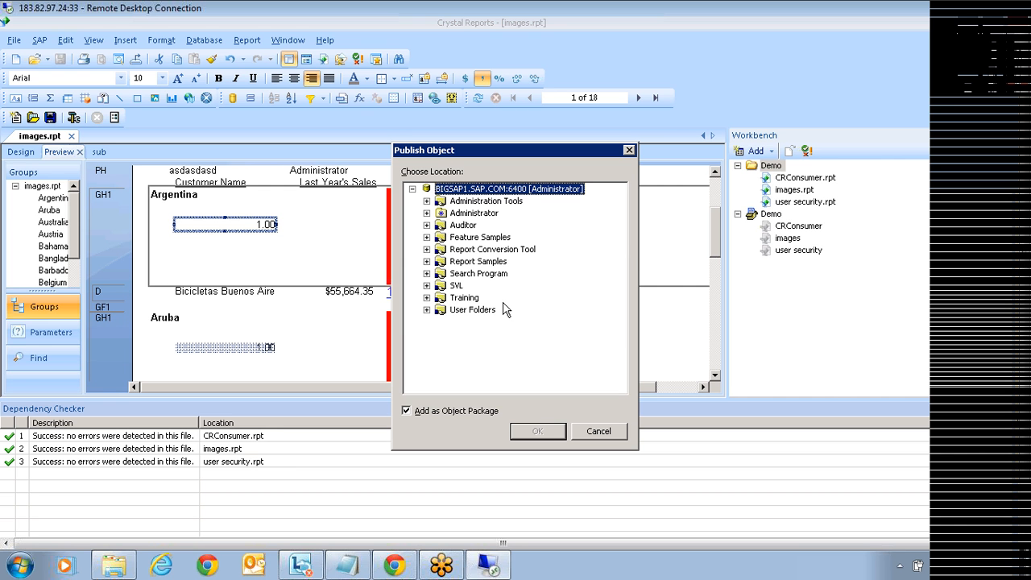
right_click(462, 193)
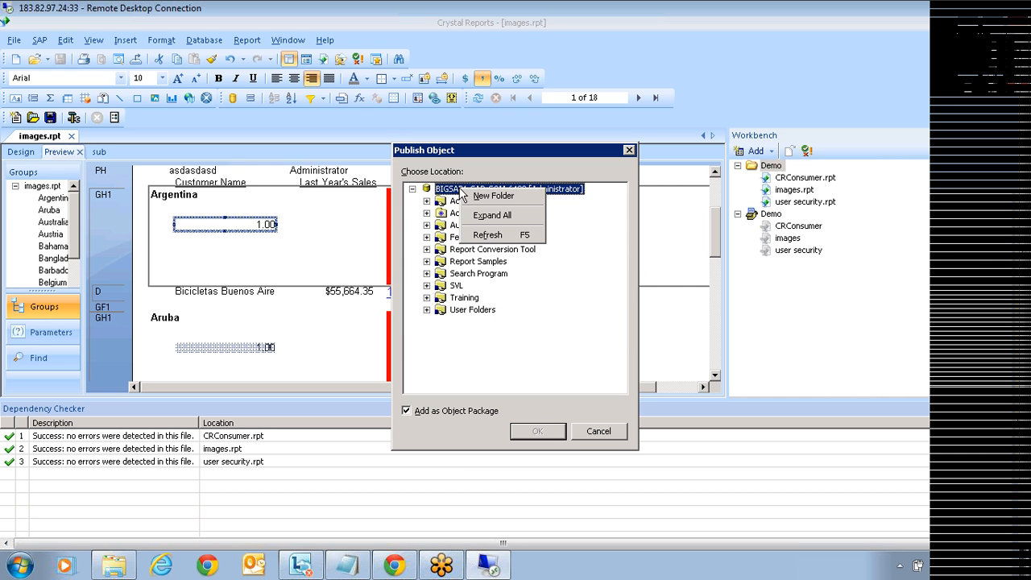
key("Escape")
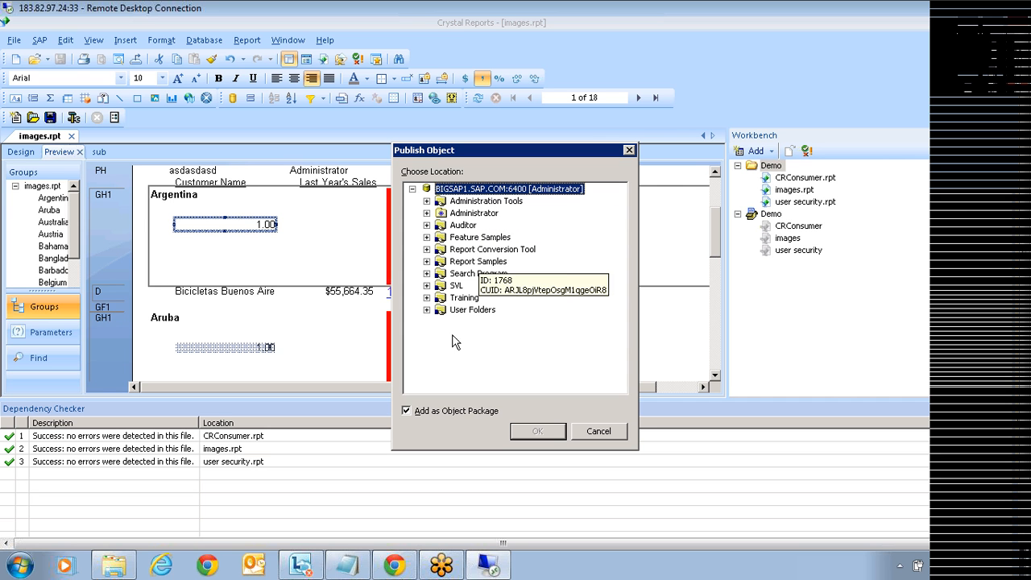
Step: Pick the Training folder as destination, clear Add as Object Package, and confirm
left_click(426, 309)
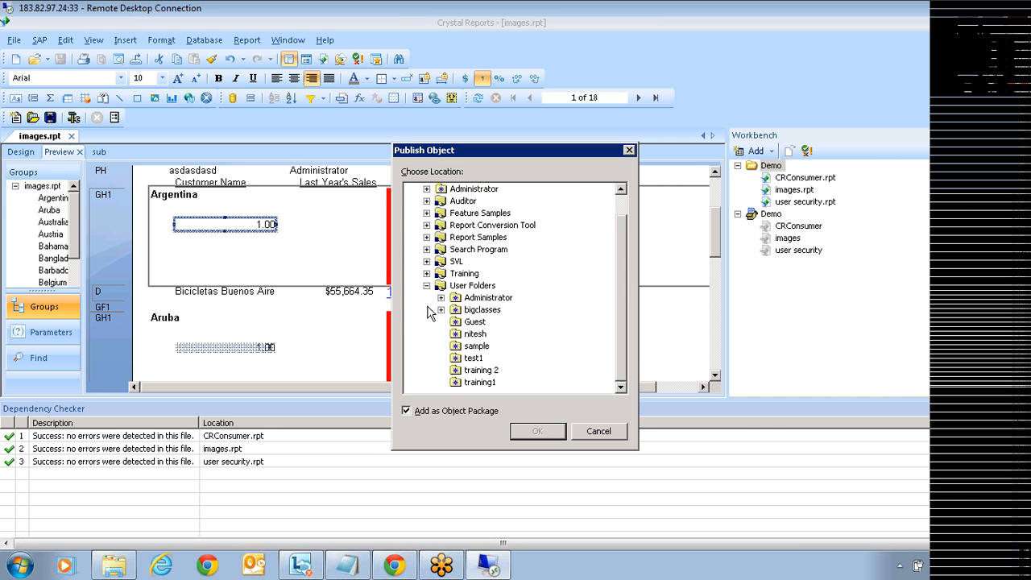
left_click(426, 285)
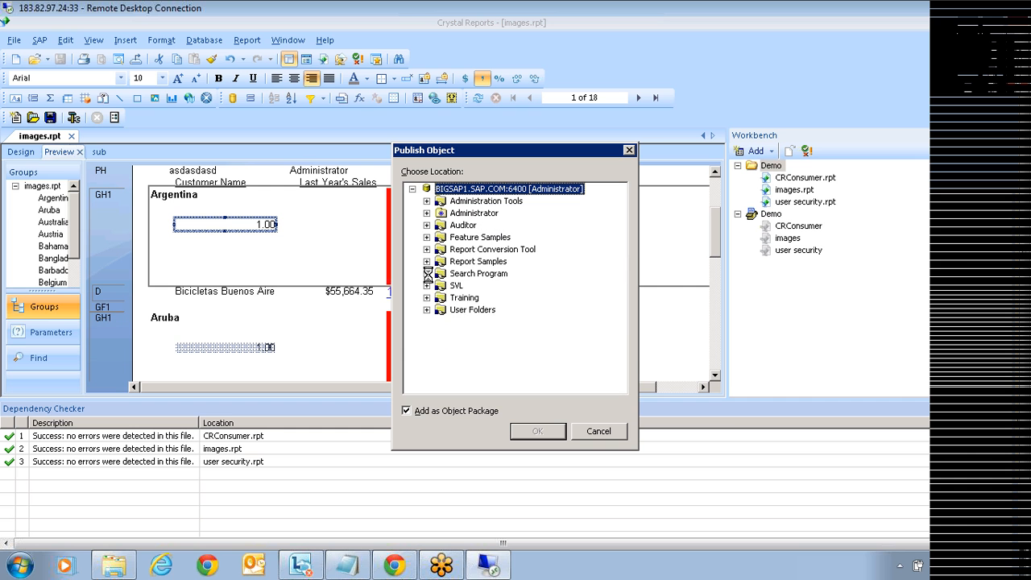
left_click(426, 297)
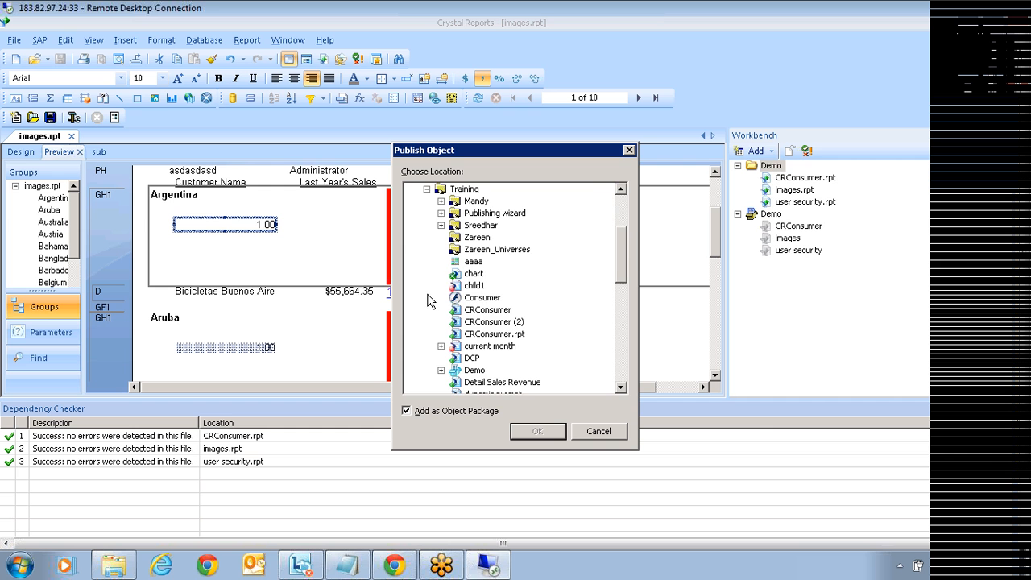
left_click(464, 193)
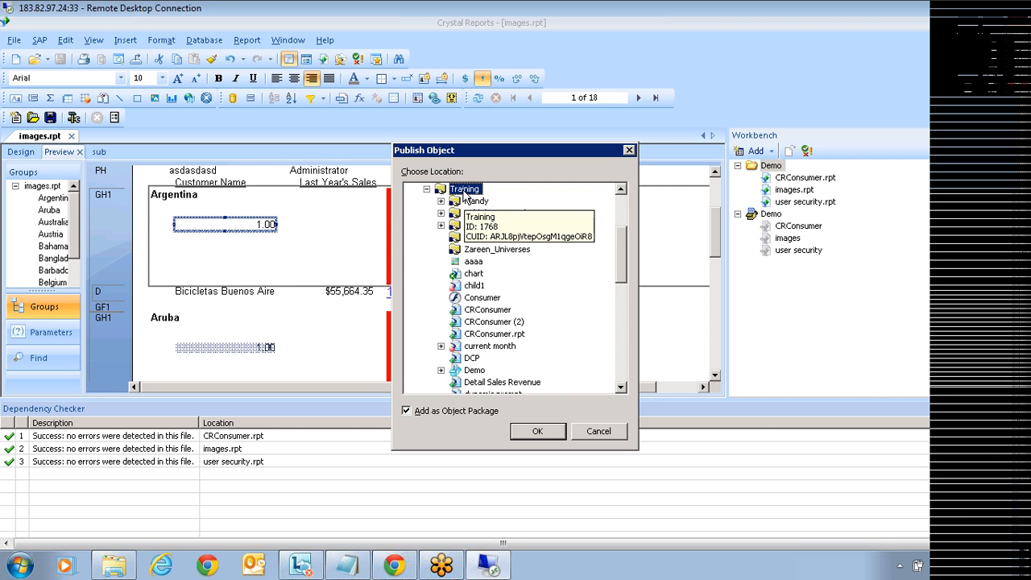
left_click(406, 413)
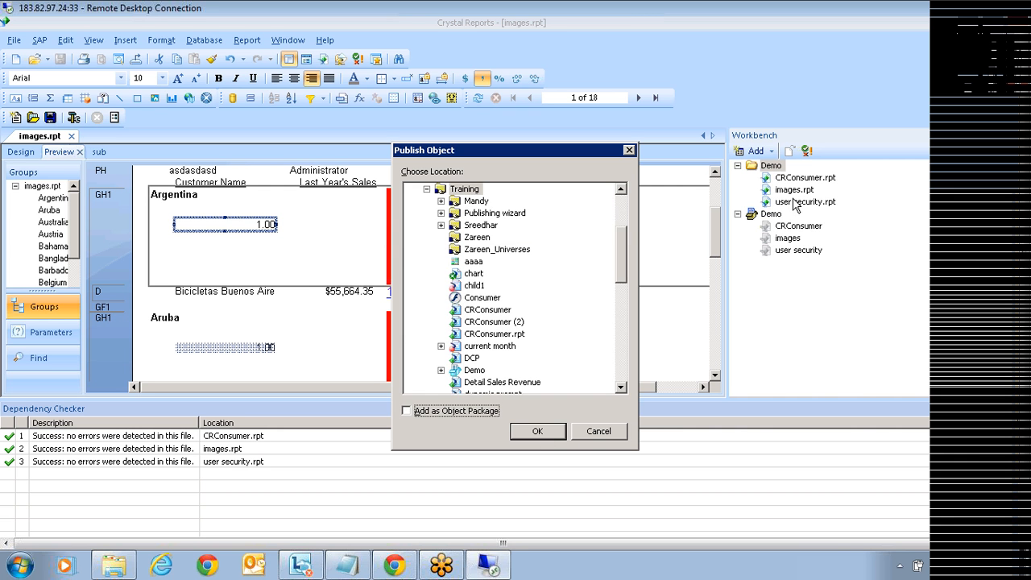
left_click(537, 434)
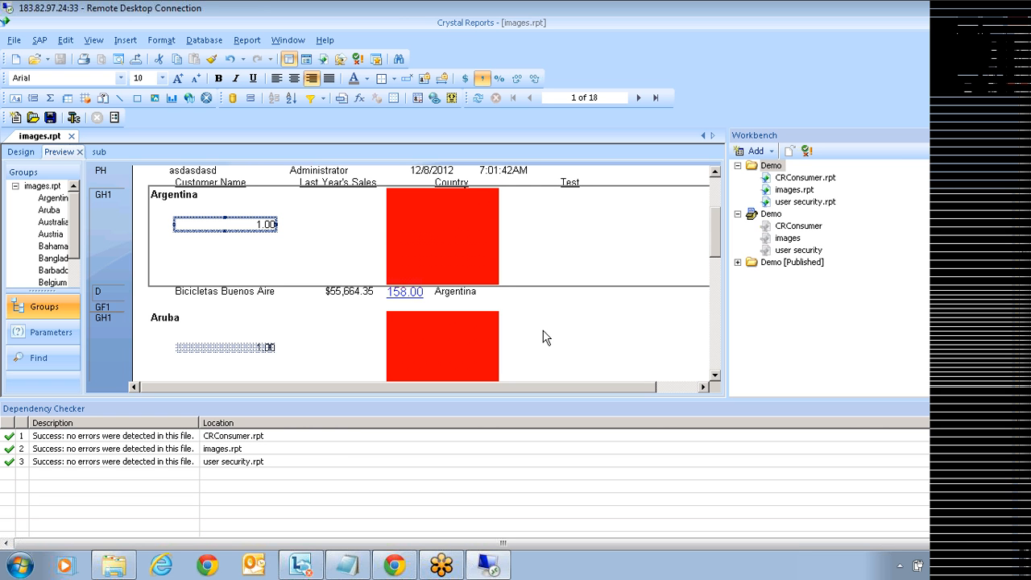
Step: Expand Demo [Published] to show user security, CRConsumer and images reports
left_click(738, 263)
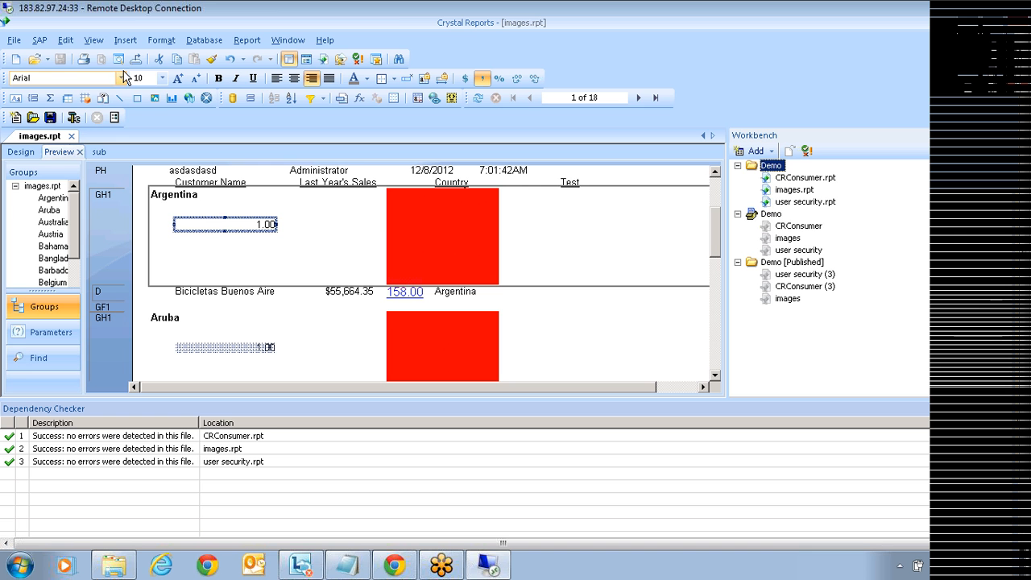
Step: Open the View menu listing the explorers and panels
left_click(93, 40)
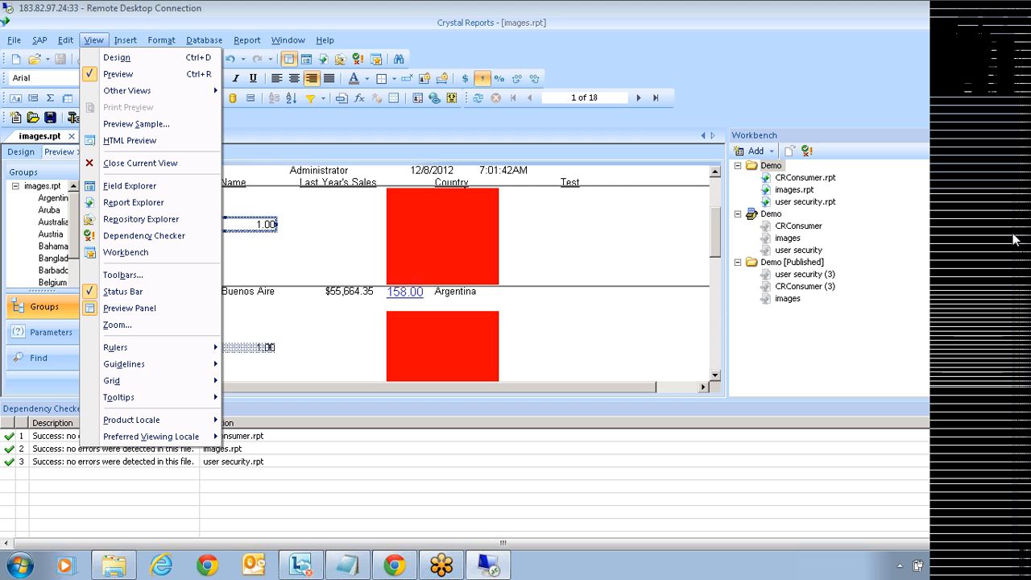
Step: Show the repository explorer, then launch Web Intelligence Rich Client from BusinessObjects XI 3.1 programs
left_click(636, 418)
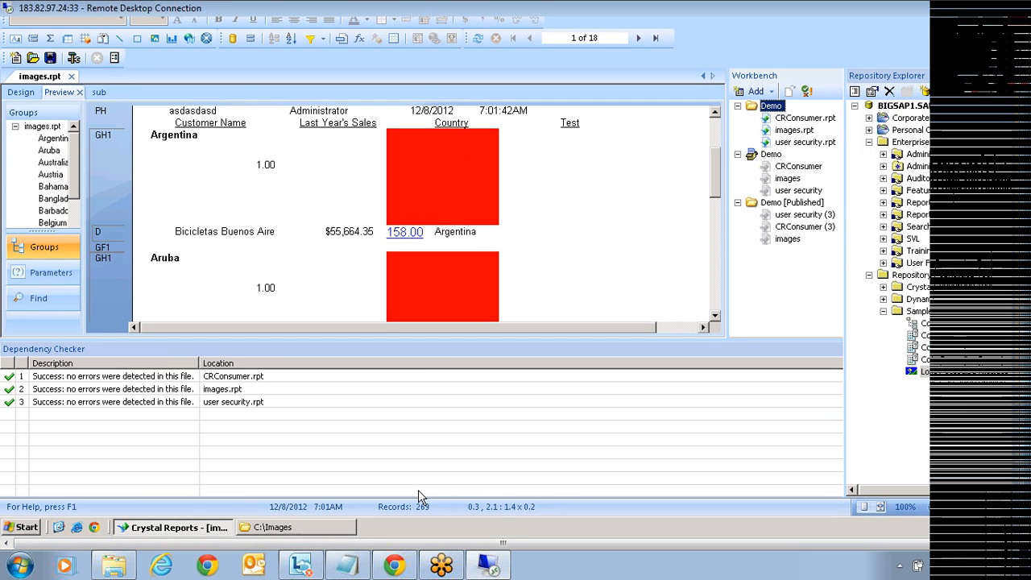
left_click(22, 527)
mouse_move(68, 329)
mouse_move(218, 340)
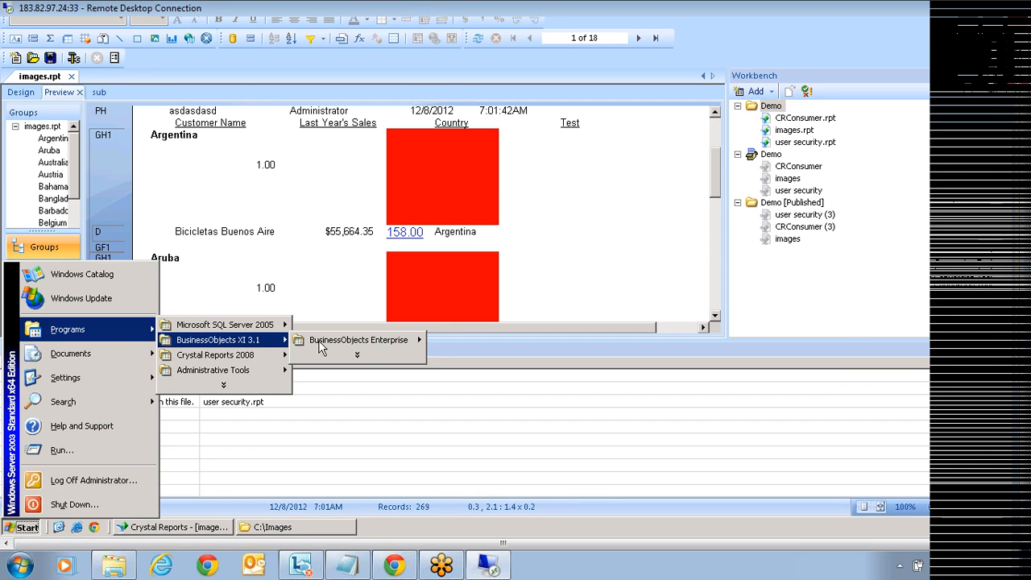
mouse_move(390, 344)
left_click(491, 400)
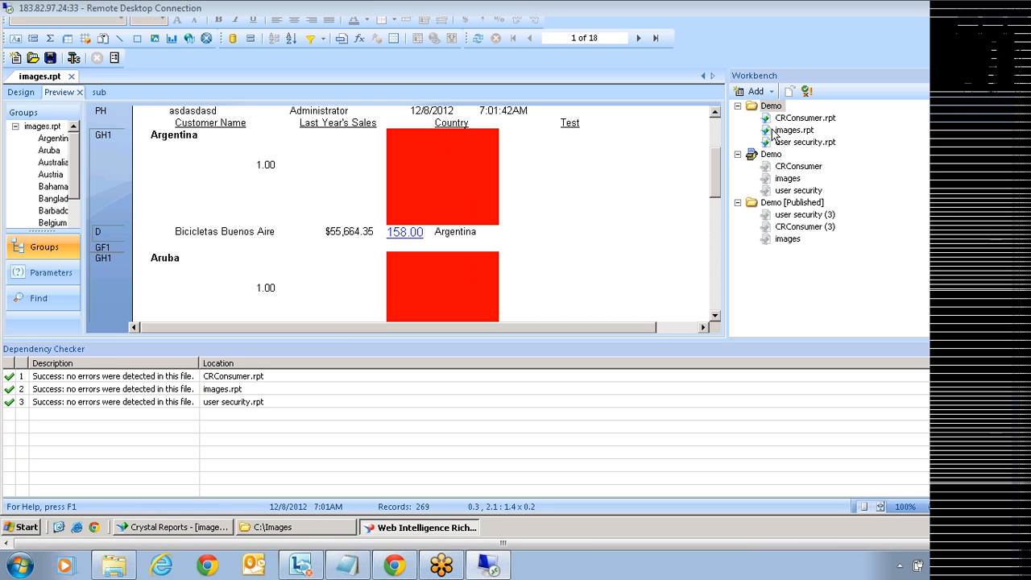
left_click(464, 528)
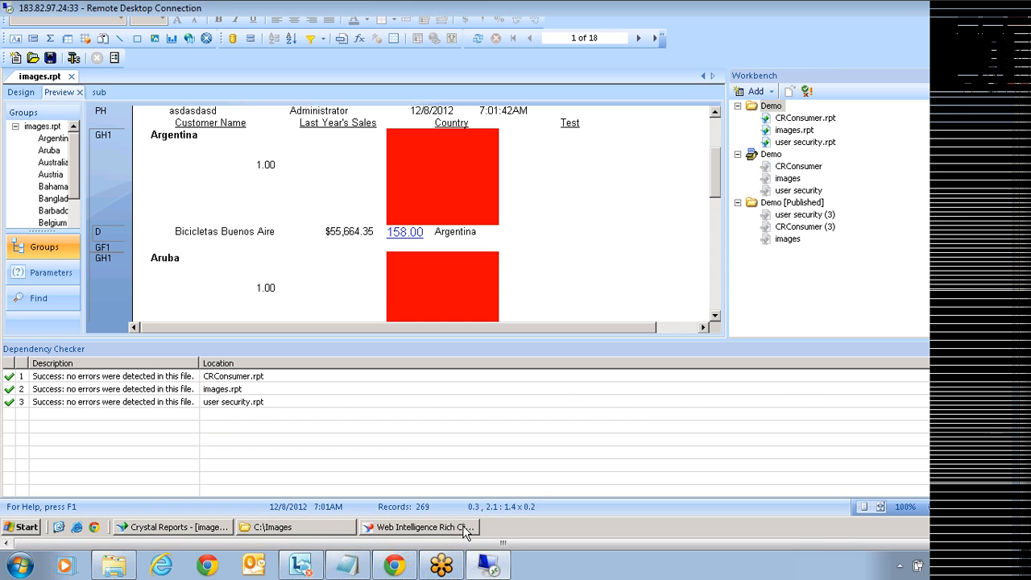
Step: Log on to Web Intelligence Rich Client with the account password
left_click(464, 529)
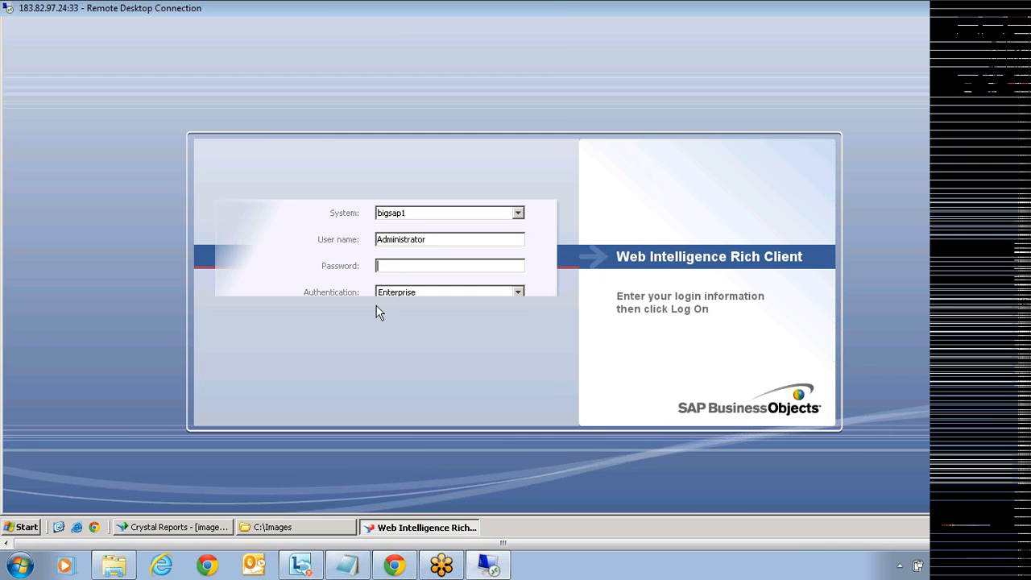
type("**********")
key("Return")
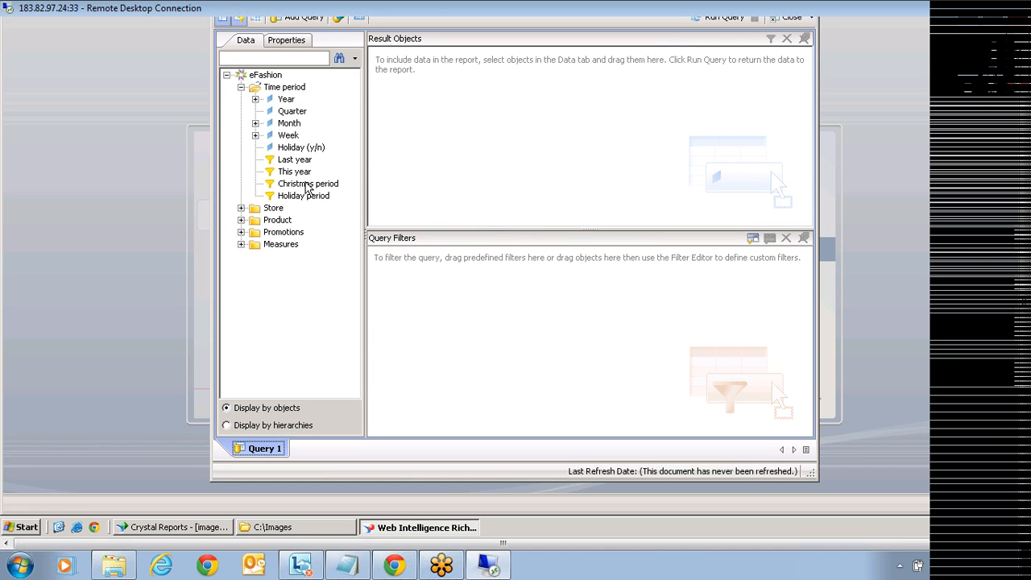
Step: Browse the eFashion Store, Product and Promotions folders and pick Month, then Year
left_click(240, 209)
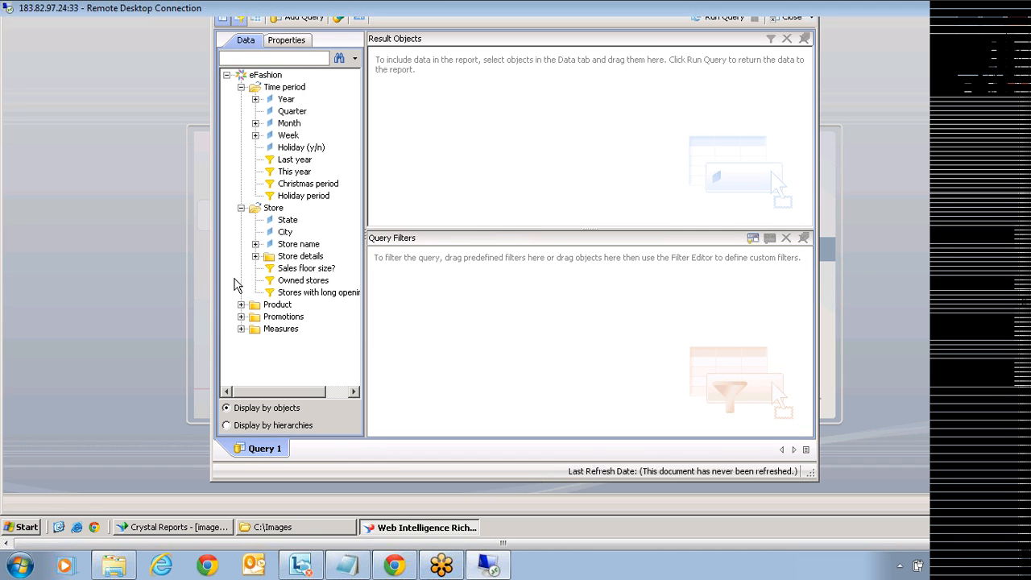
left_click(242, 306)
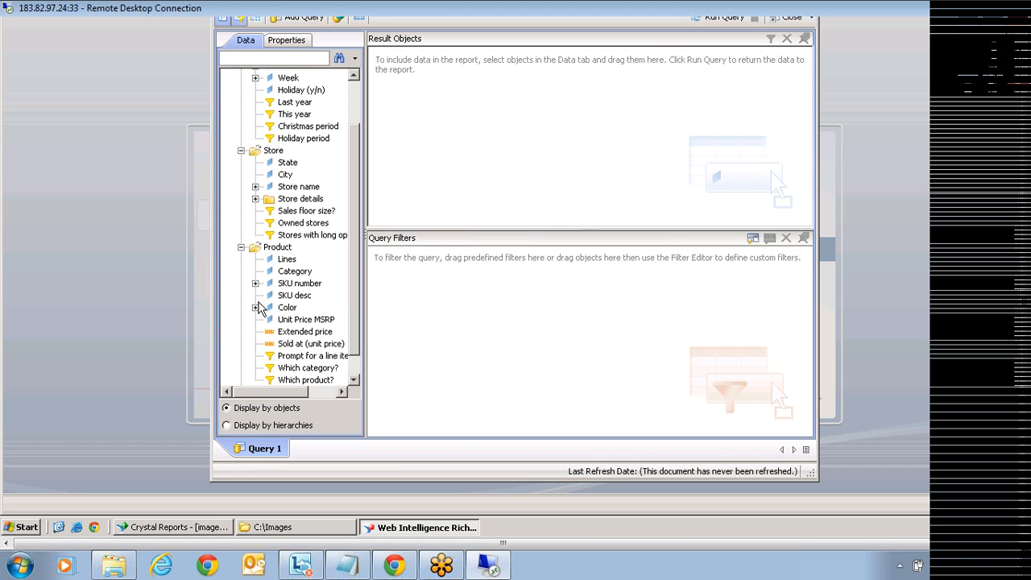
scroll(246, 378, "down", 1)
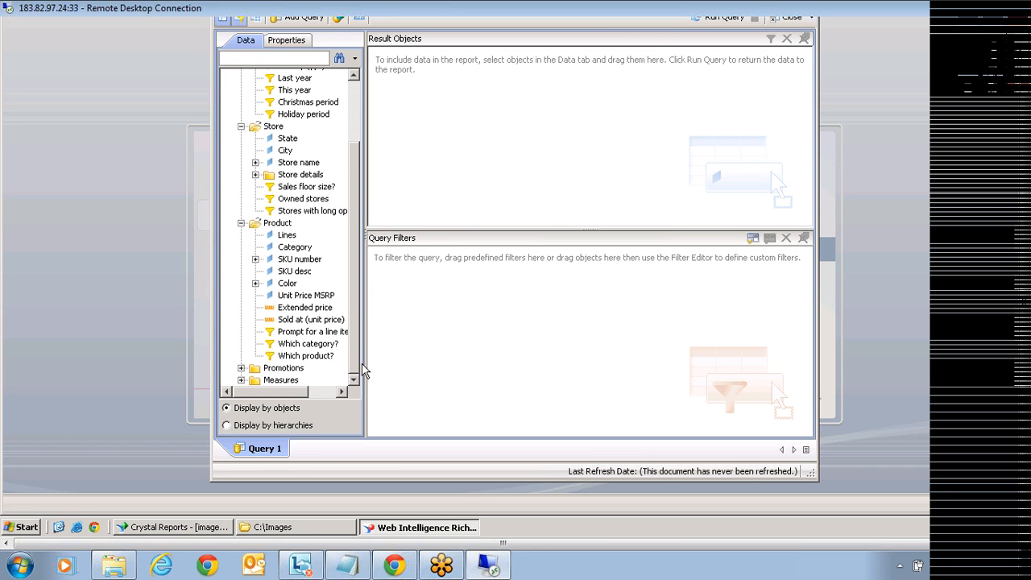
left_click(241, 368)
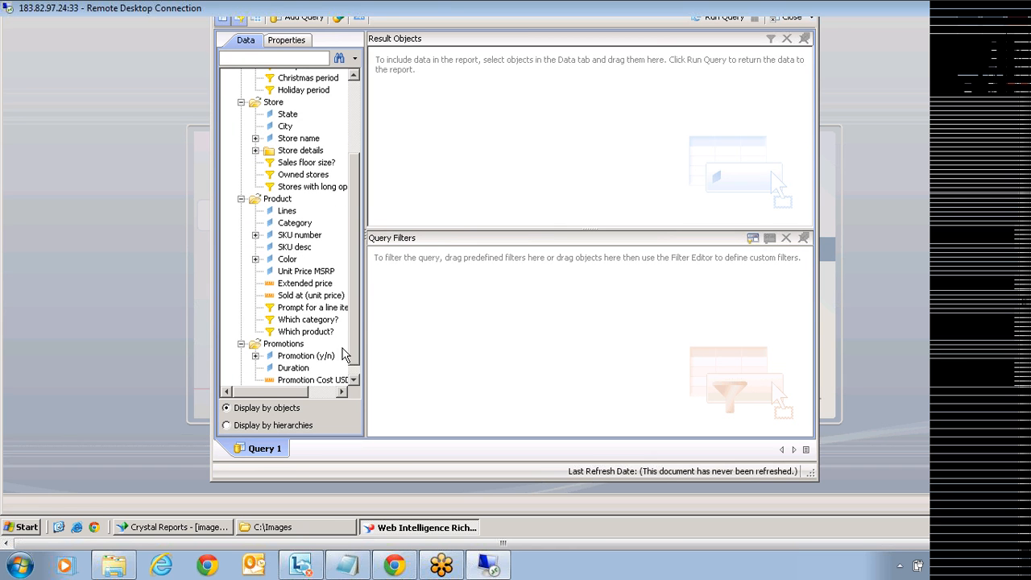
scroll(336, 352, "down", 3)
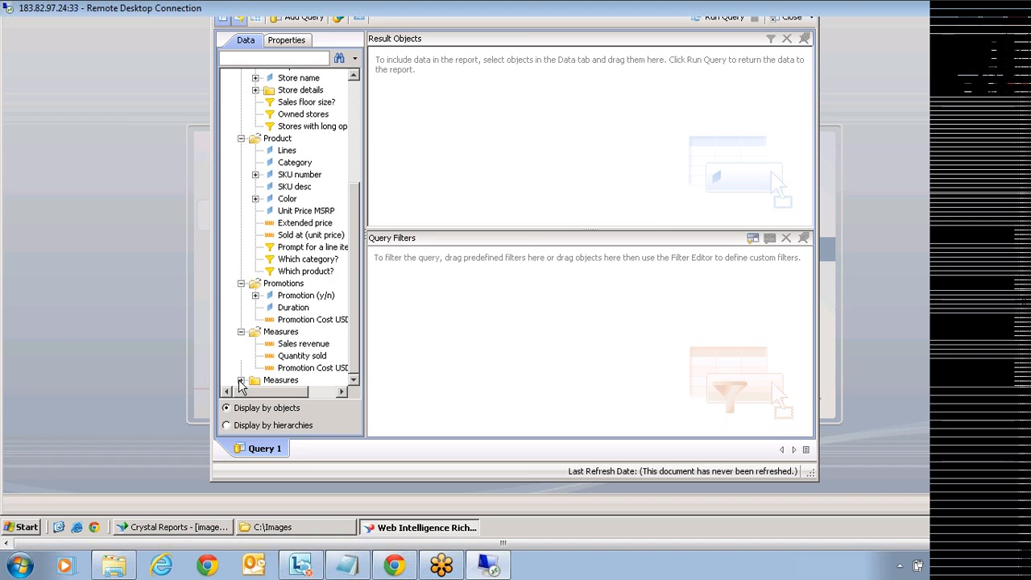
left_click_drag(359, 317, 355, 208)
left_click(287, 121)
left_click(286, 99)
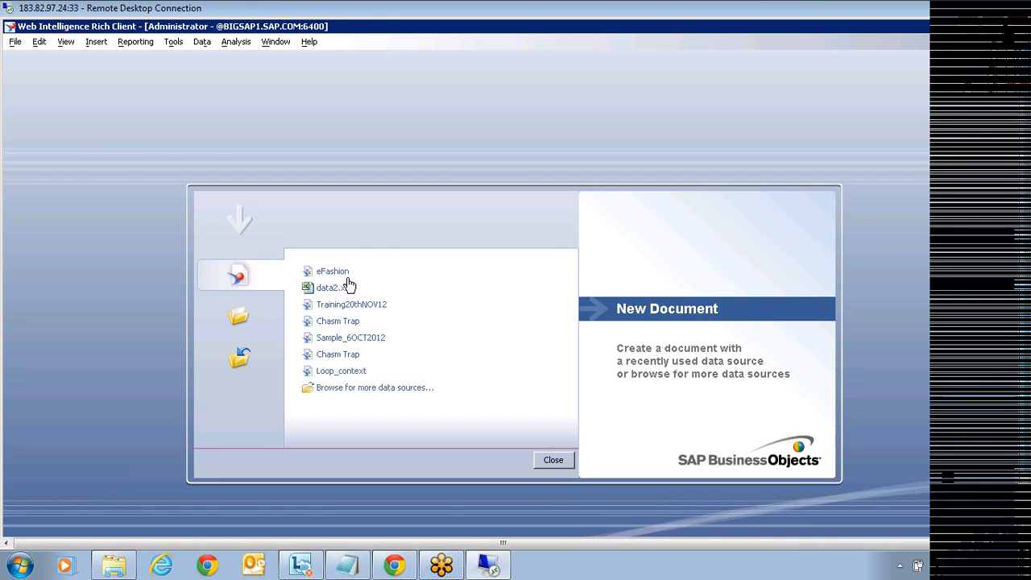
Step: Start a new document on the Island Resorts Marketing universe
left_click(237, 276)
left_click(563, 372)
left_click(418, 275)
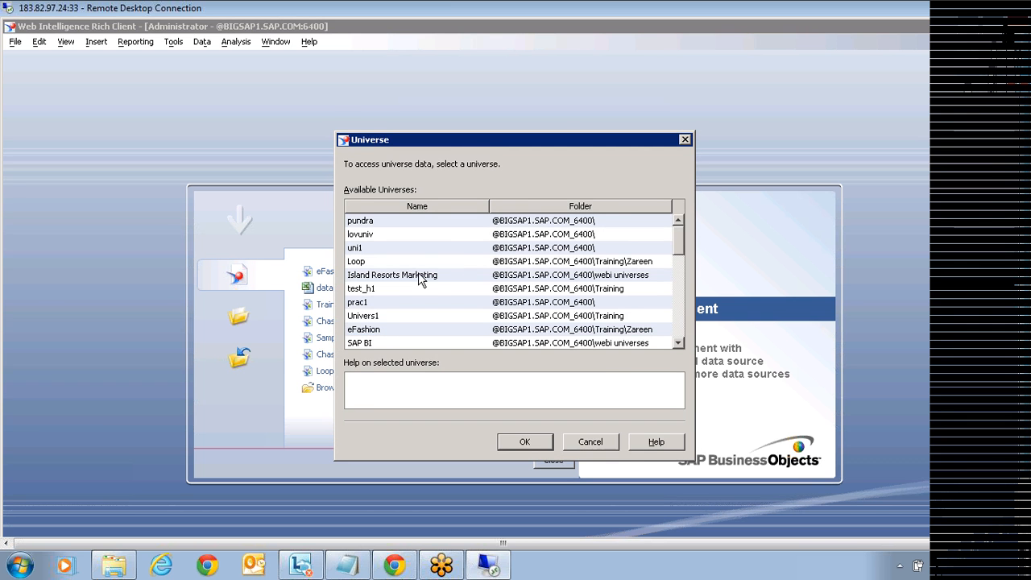
left_click(525, 441)
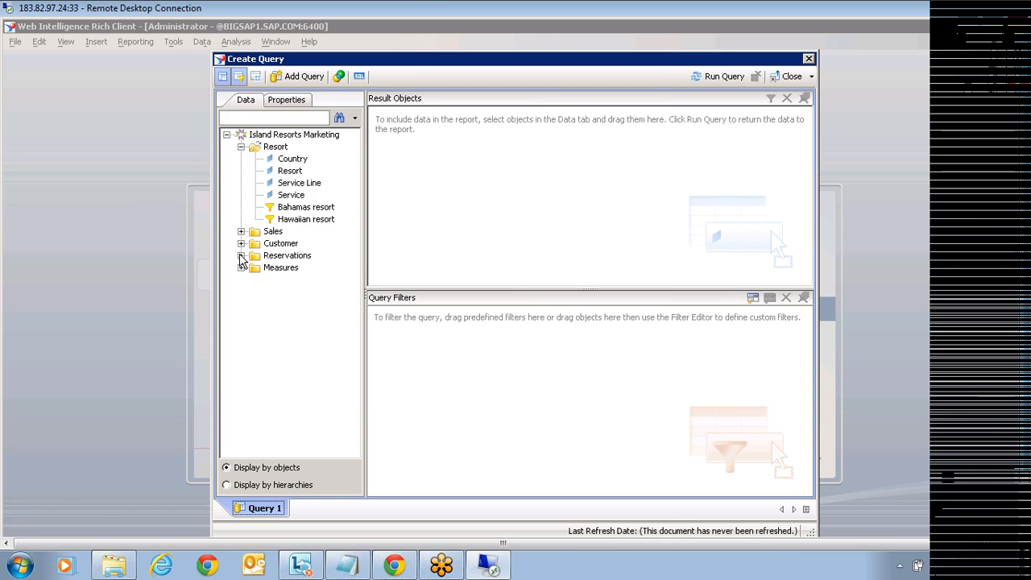
Step: Add Reservation Date and Revenue as result objects and run the query
left_click(241, 256)
left_click_drag(287, 316, 453, 201)
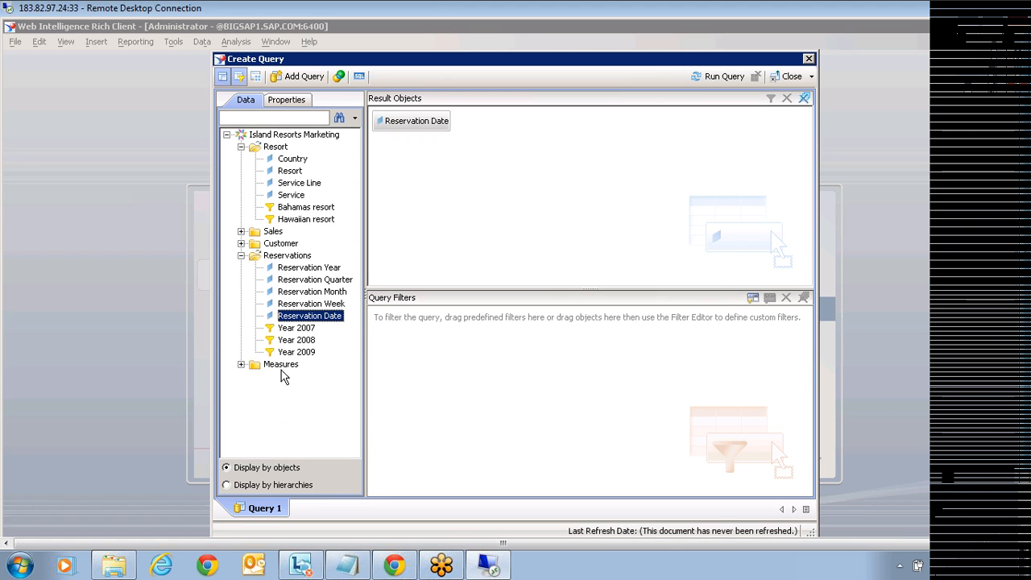
left_click(240, 364)
left_click(240, 232)
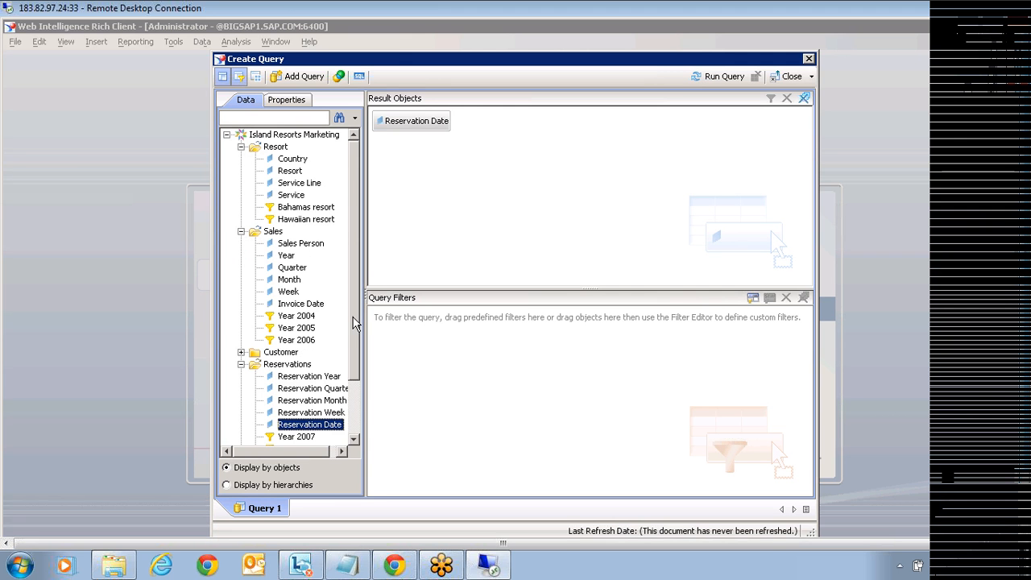
left_click_drag(353, 318, 528, 220)
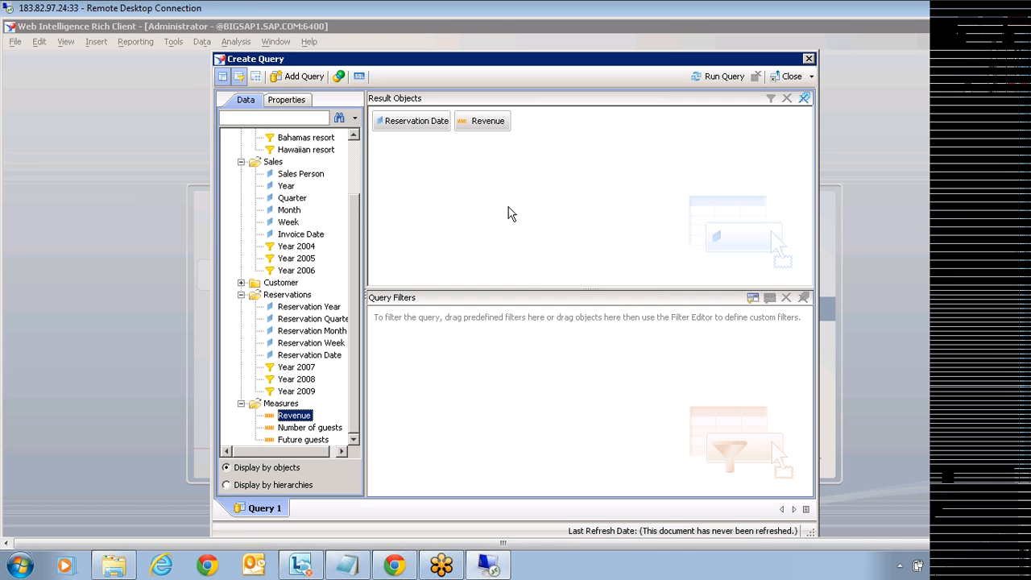
left_click(414, 133)
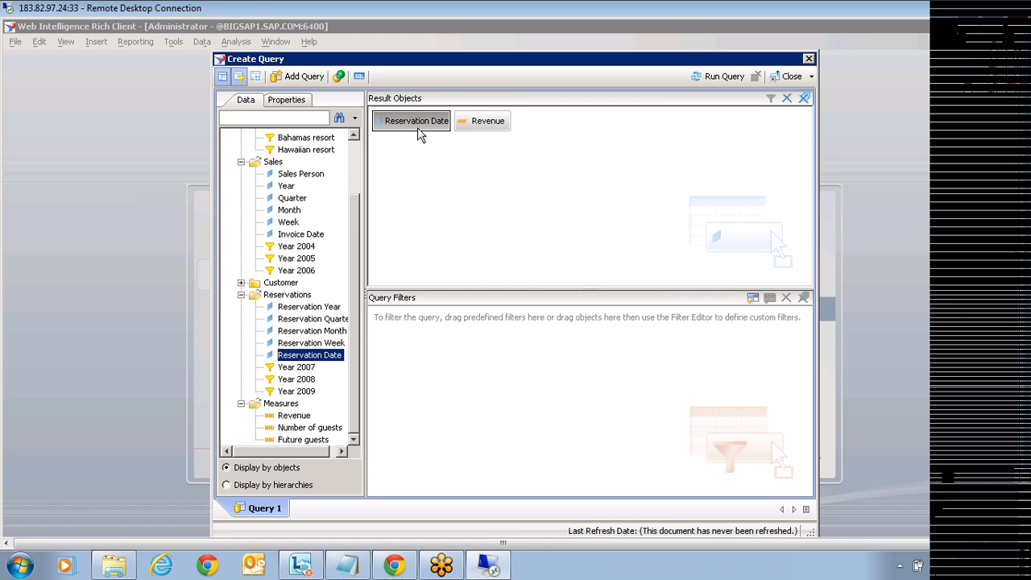
left_click(713, 78)
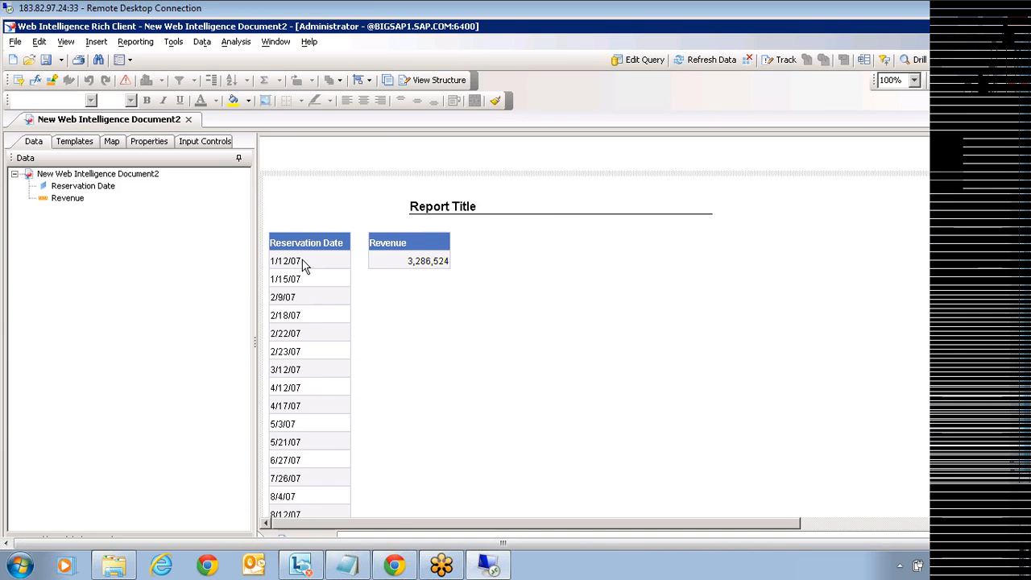
left_click(298, 260)
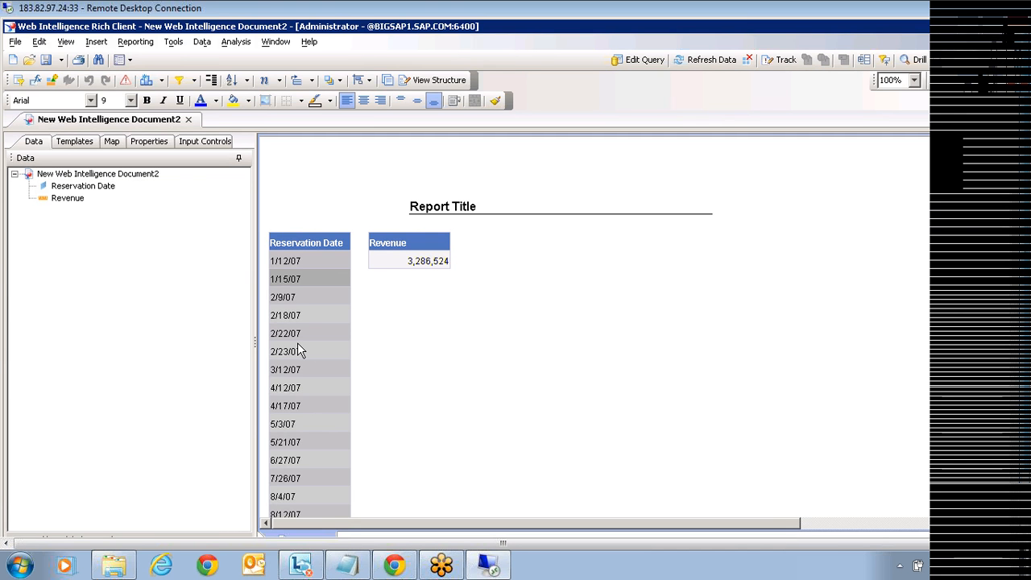
Step: Reopen the query and delete the Revenue and Reservation Date result objects
left_click(642, 59)
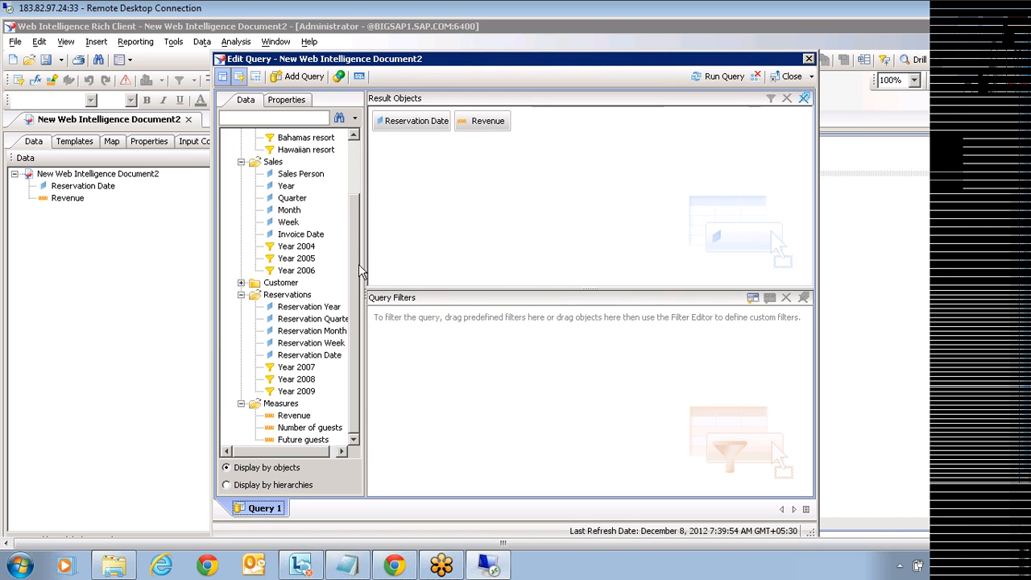
scroll(363, 218, "up", 3)
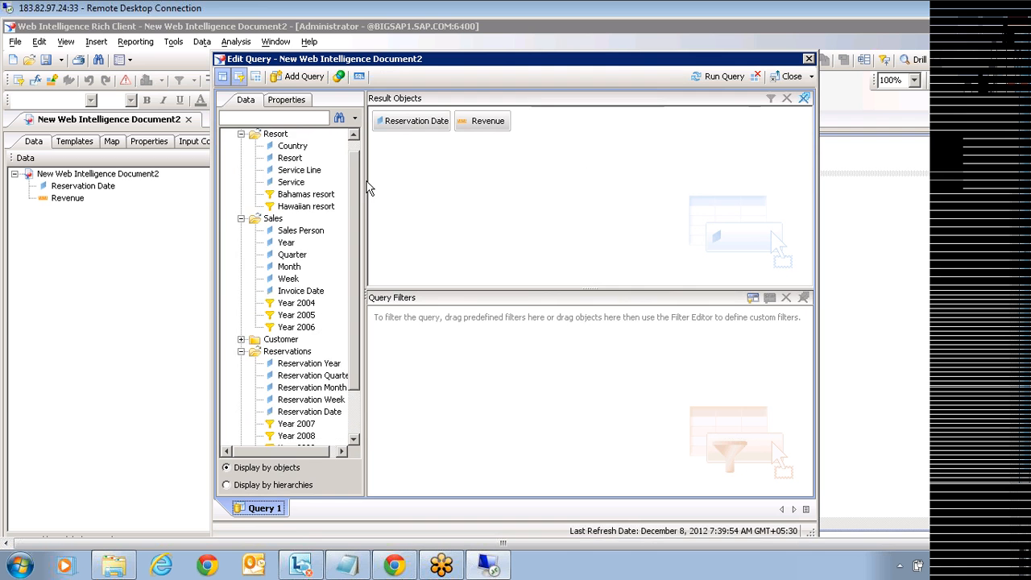
left_click(477, 123)
key("Delete")
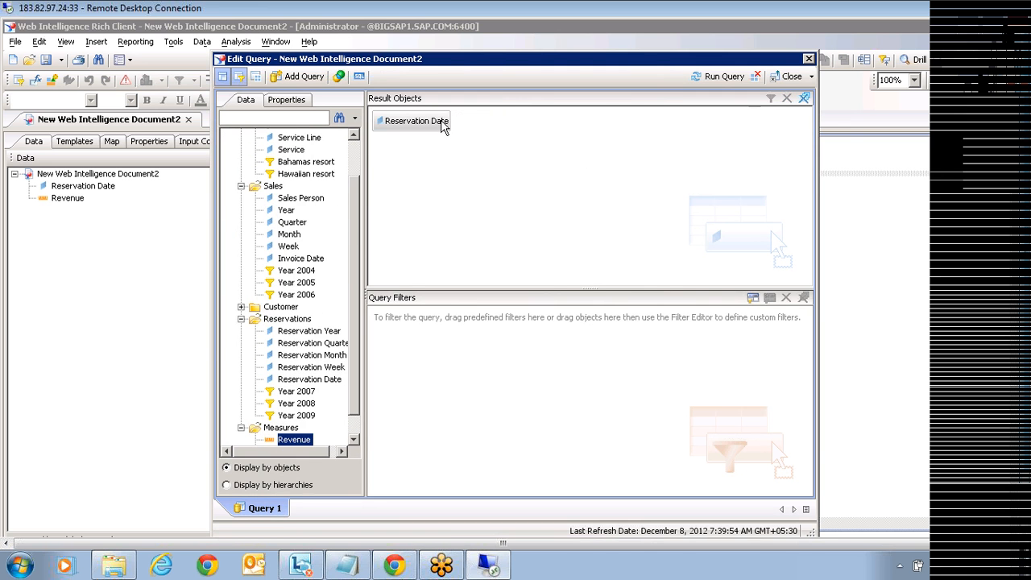
left_click(446, 122)
key("Delete")
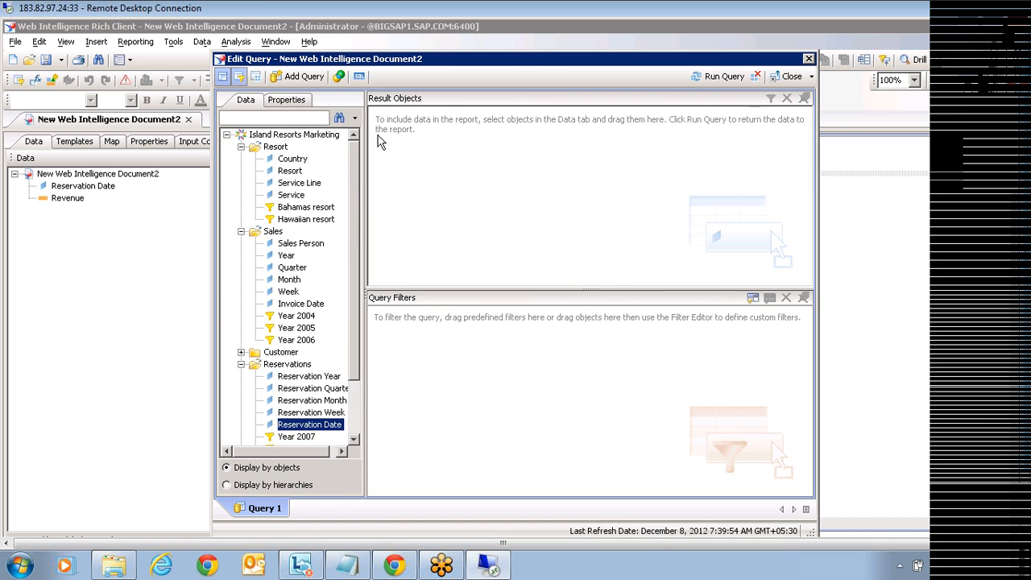
Step: Add Sales > Invoice Date and Measures > Revenue to Result Objects, then rerun the query
left_click(240, 353)
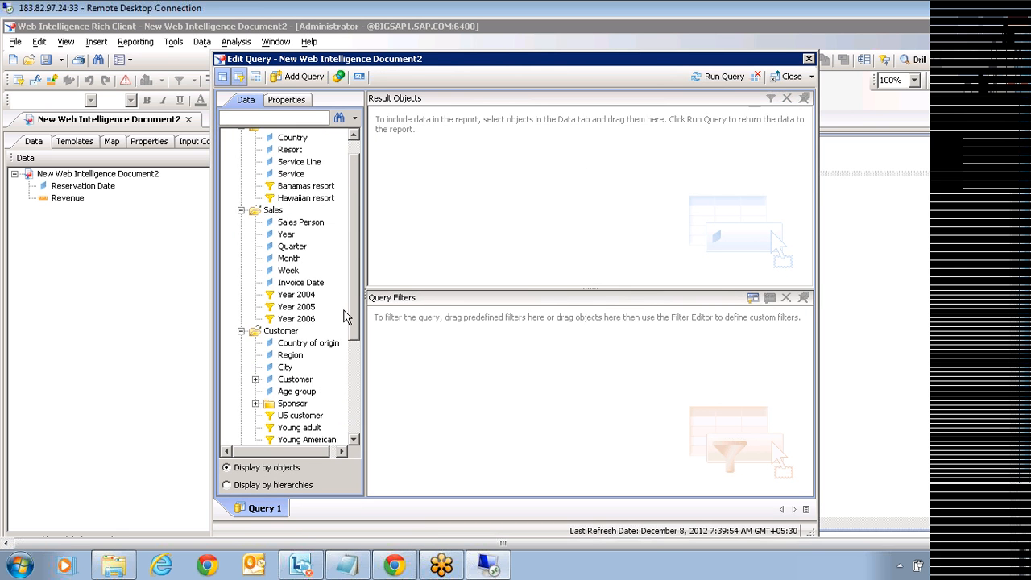
left_click_drag(356, 299, 349, 331)
scroll(348, 333, "down", 1)
left_click(310, 435)
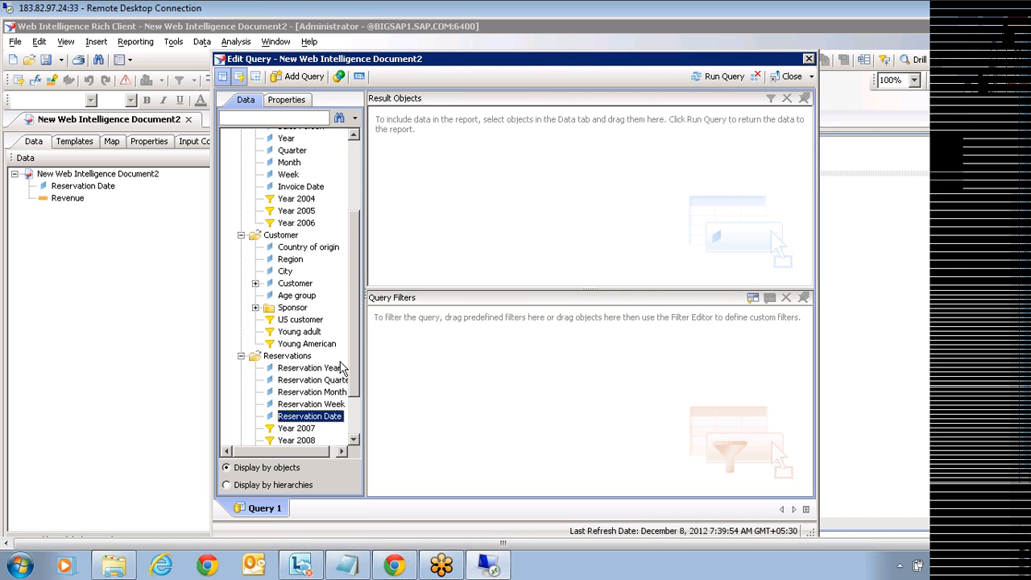
scroll(342, 366, "down", 2)
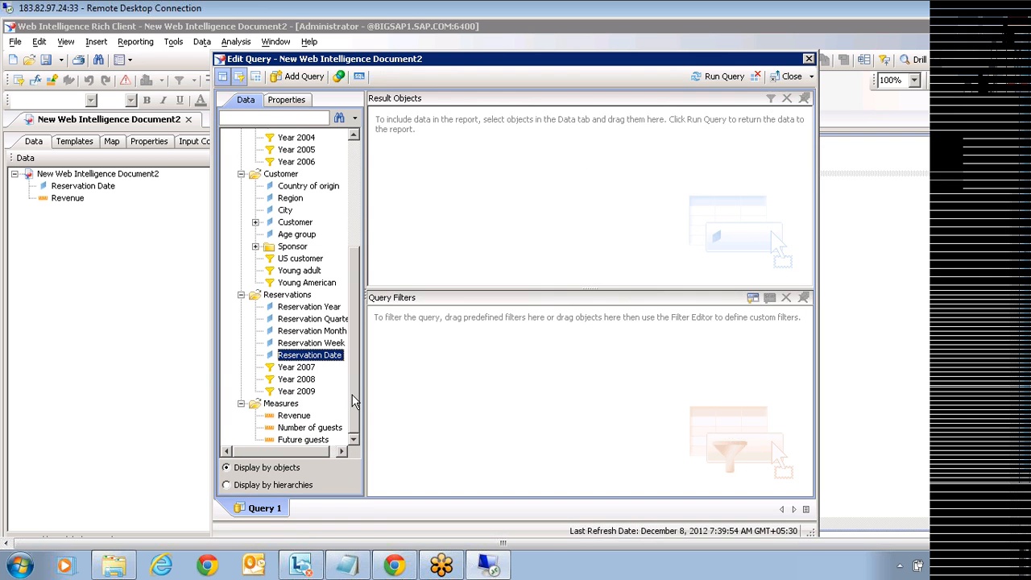
left_click_drag(357, 398, 380, 287)
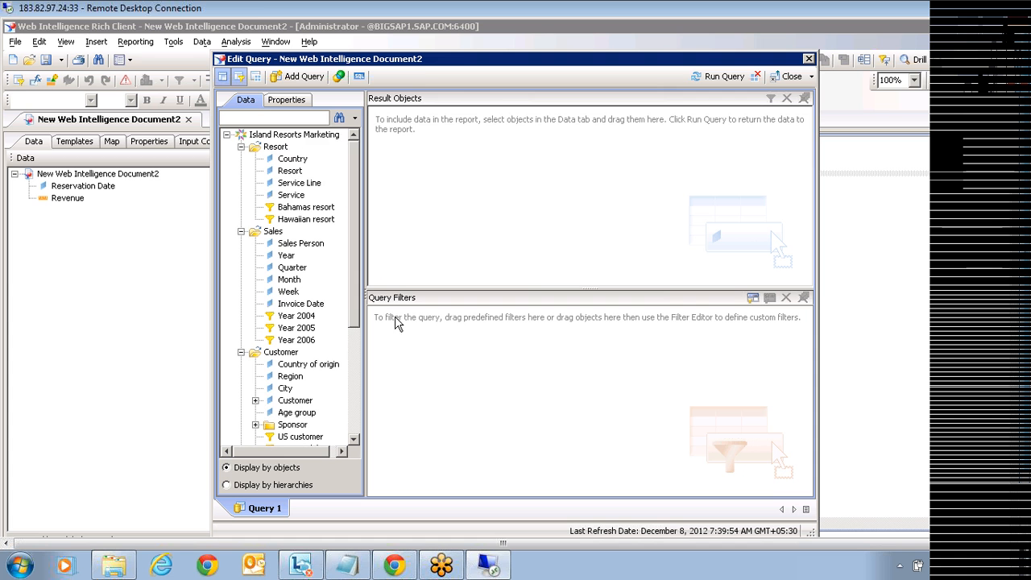
left_click(284, 305)
left_click_drag(310, 302, 447, 228)
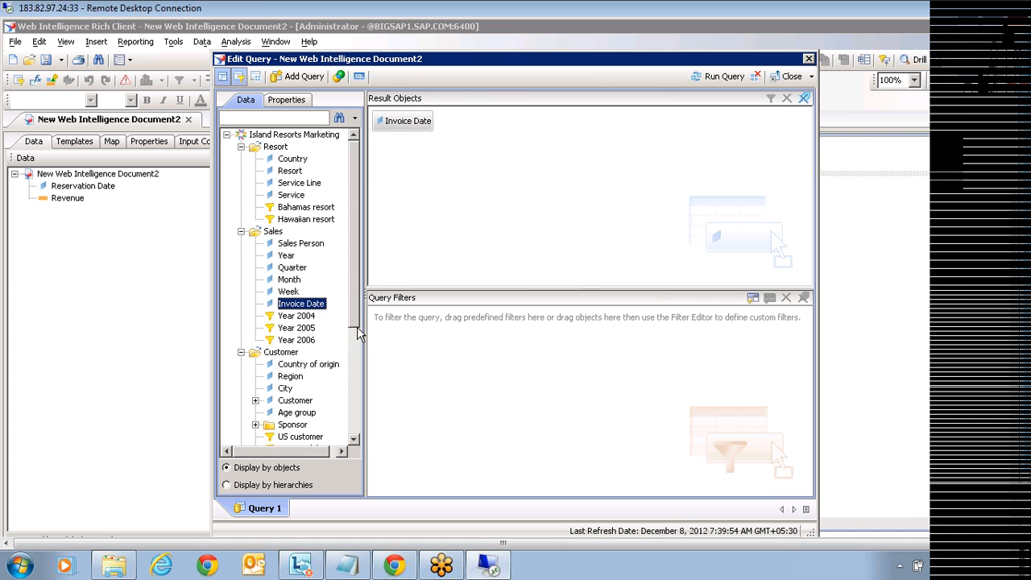
scroll(357, 307, "down", 5)
left_click(294, 415)
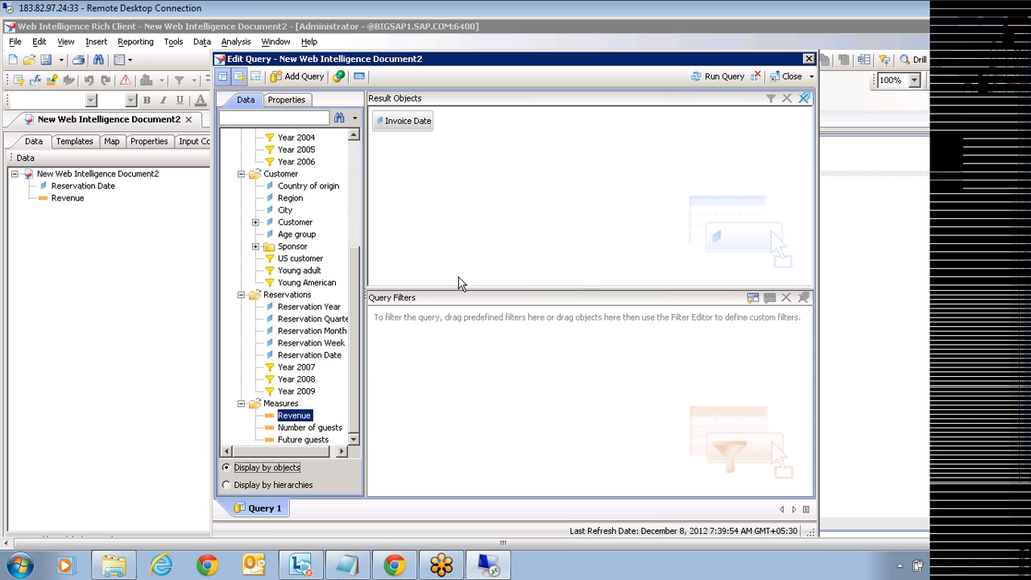
left_click_drag(294, 415, 475, 120)
left_click(715, 76)
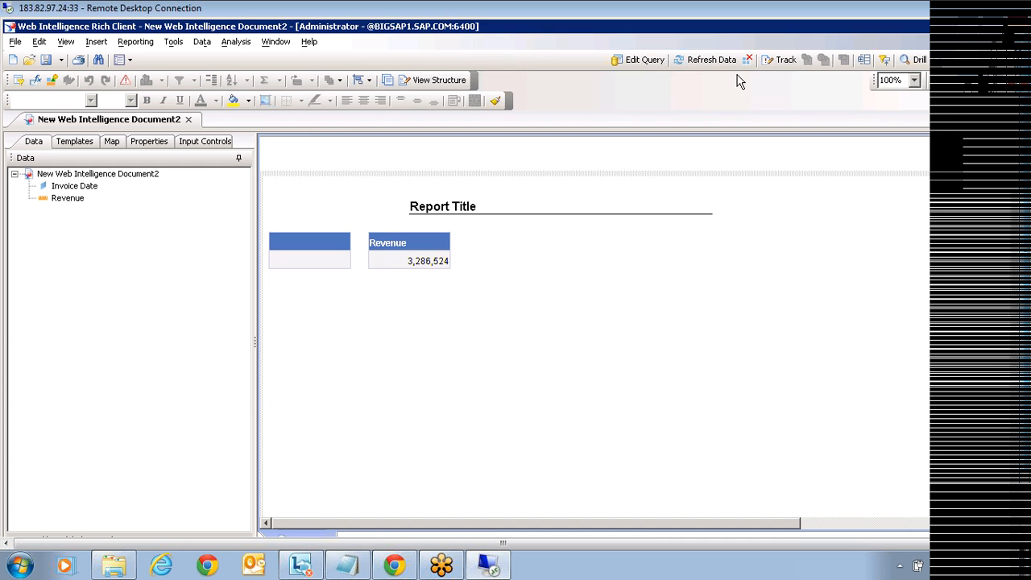
Step: Swap Revenue for Number of guests, then remove it and rerun with only Invoice Date
left_click(639, 59)
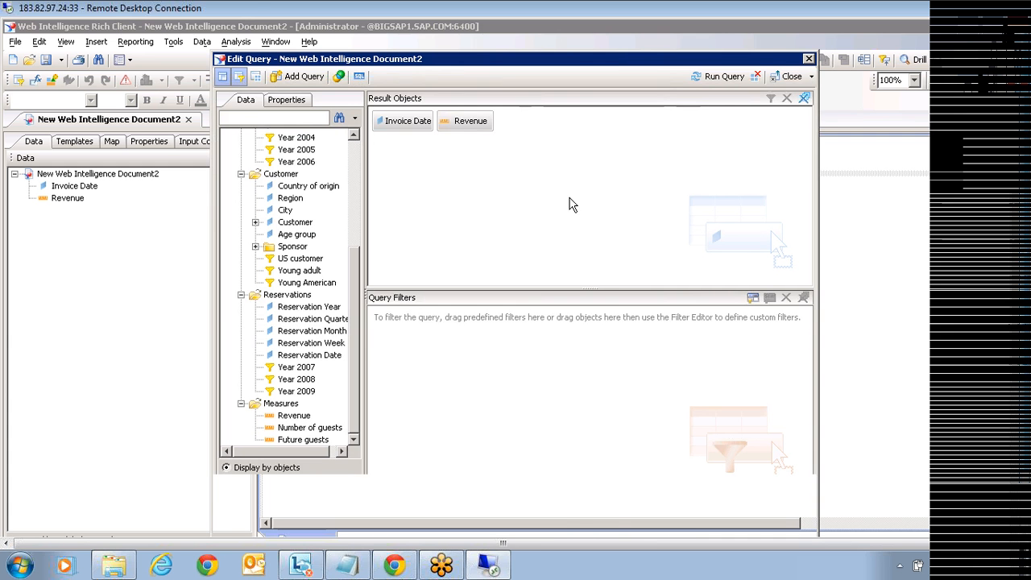
left_click_drag(470, 121, 309, 435)
left_click(309, 427)
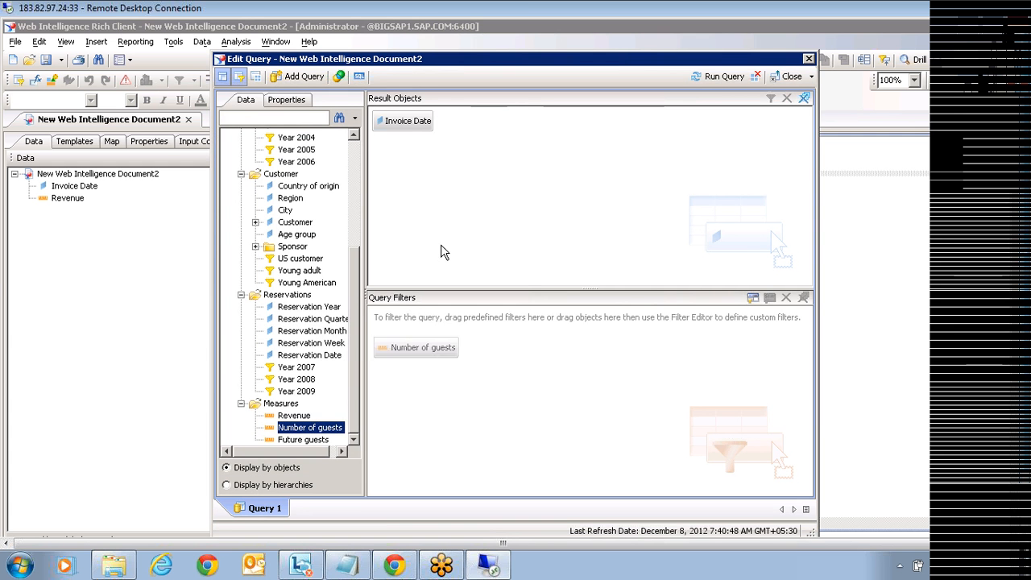
left_click_drag(394, 315, 483, 203)
left_click(709, 76)
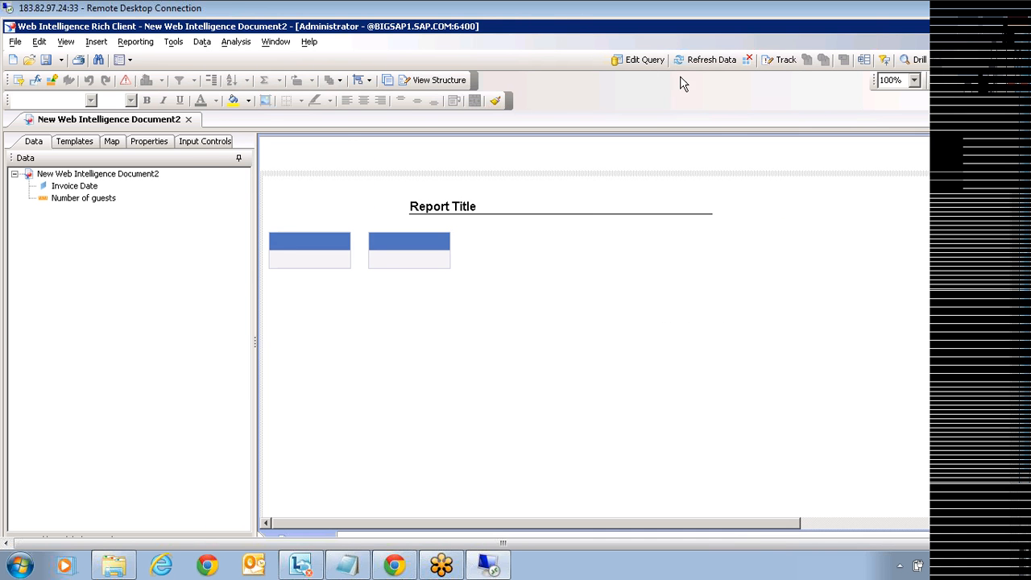
left_click(632, 59)
left_click_drag(497, 127, 290, 241)
left_click(718, 76)
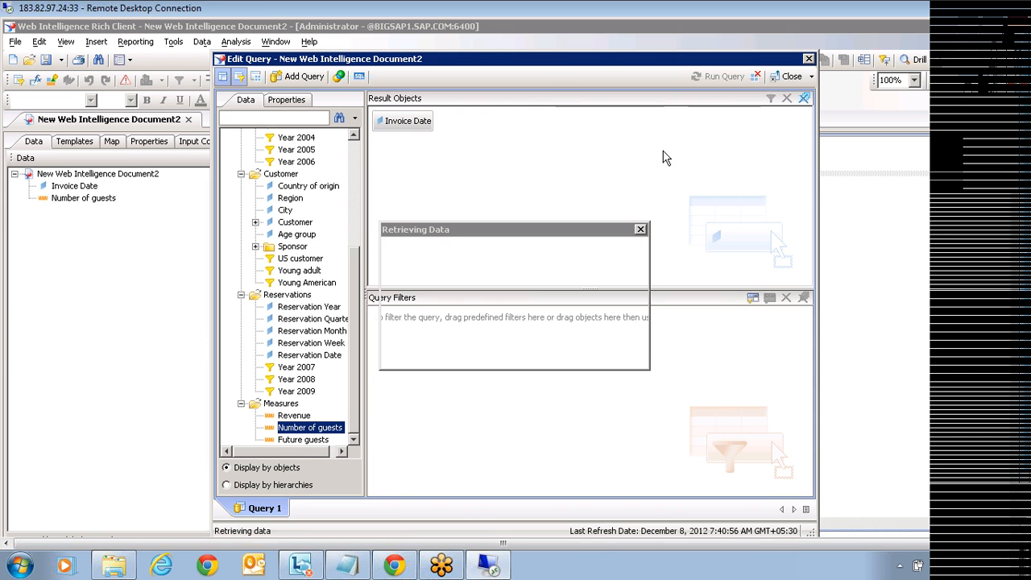
Step: Place Invoice Date into the report table and delete the empty second table
left_click_drag(80, 186, 300, 259)
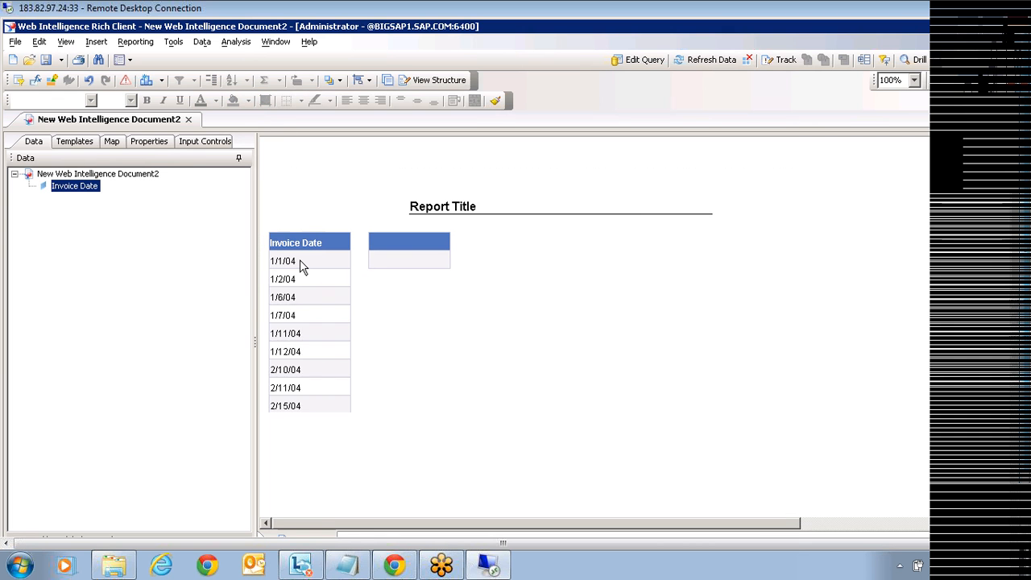
left_click(397, 269)
left_click(375, 229)
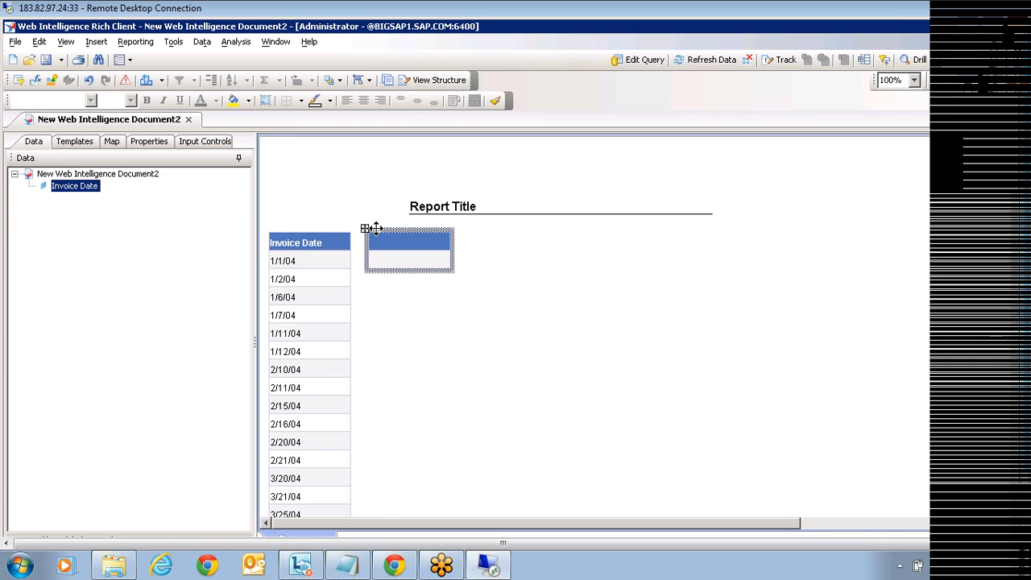
key("Delete")
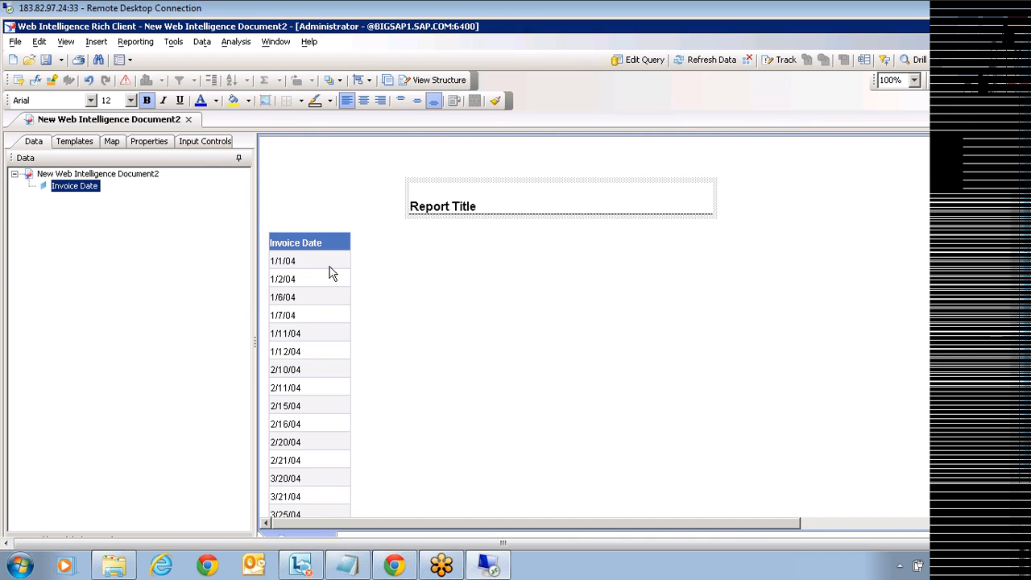
left_click(303, 259)
right_click(303, 259)
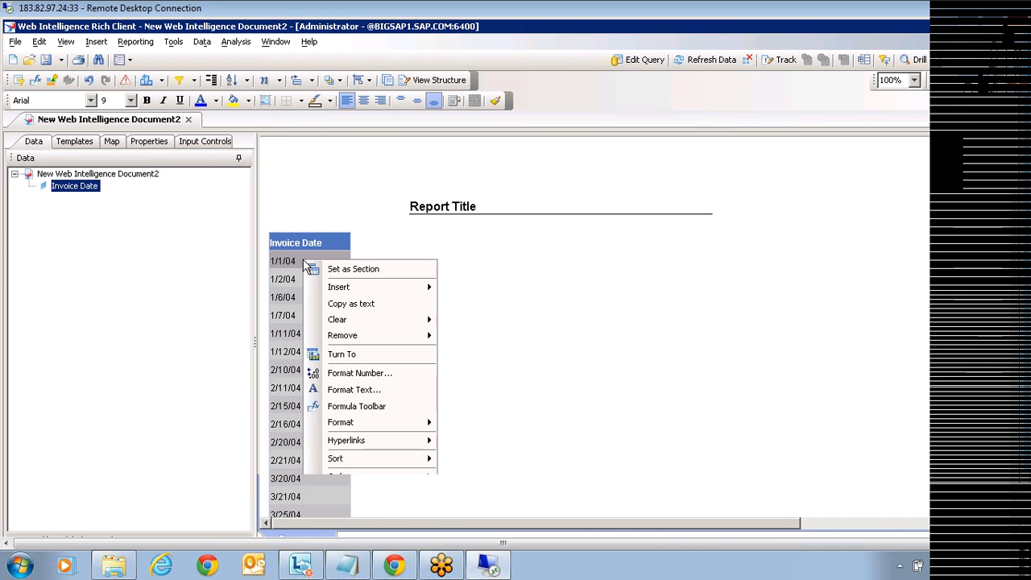
left_click(370, 376)
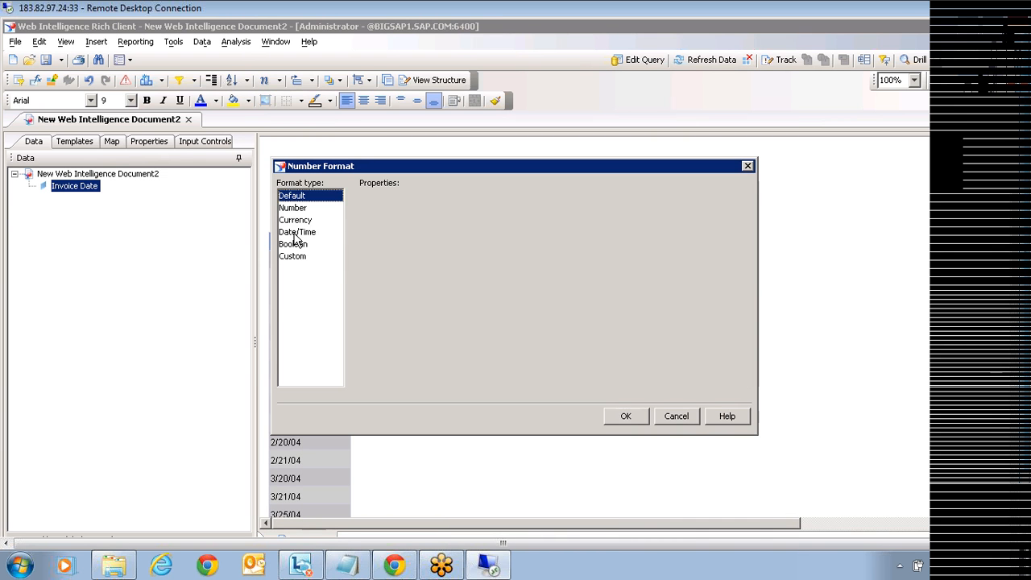
left_click(296, 235)
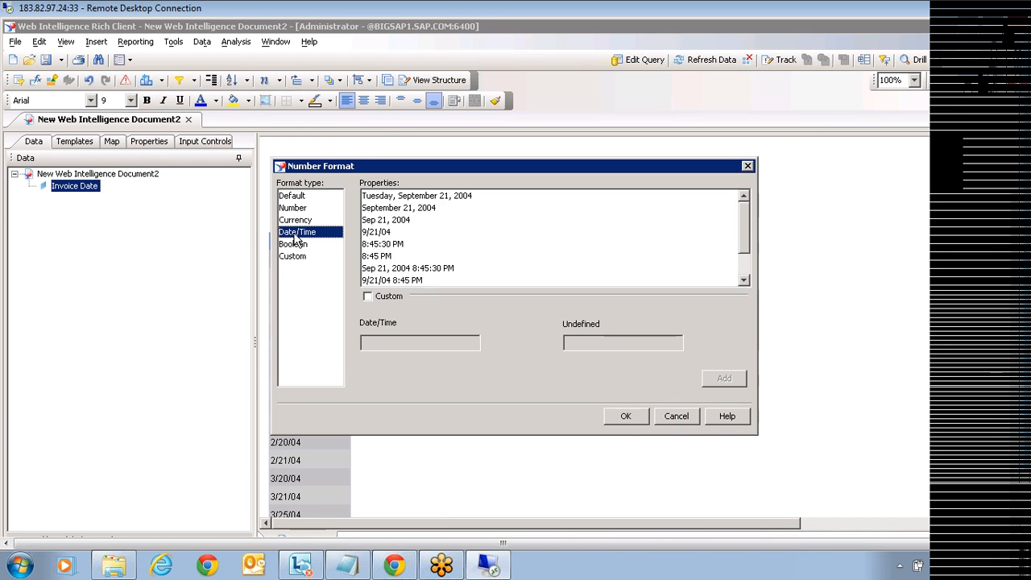
left_click(388, 270)
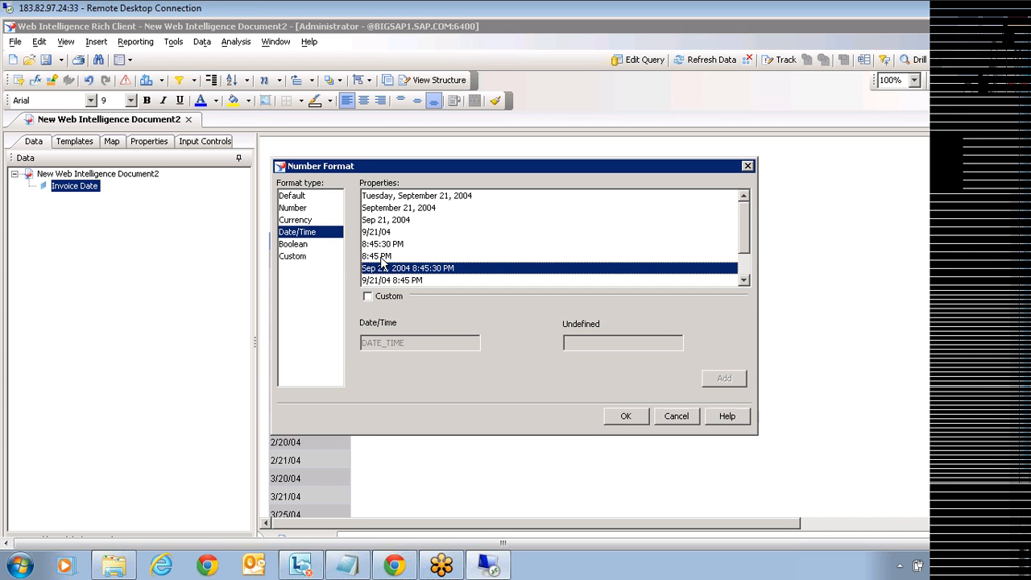
left_click(380, 233)
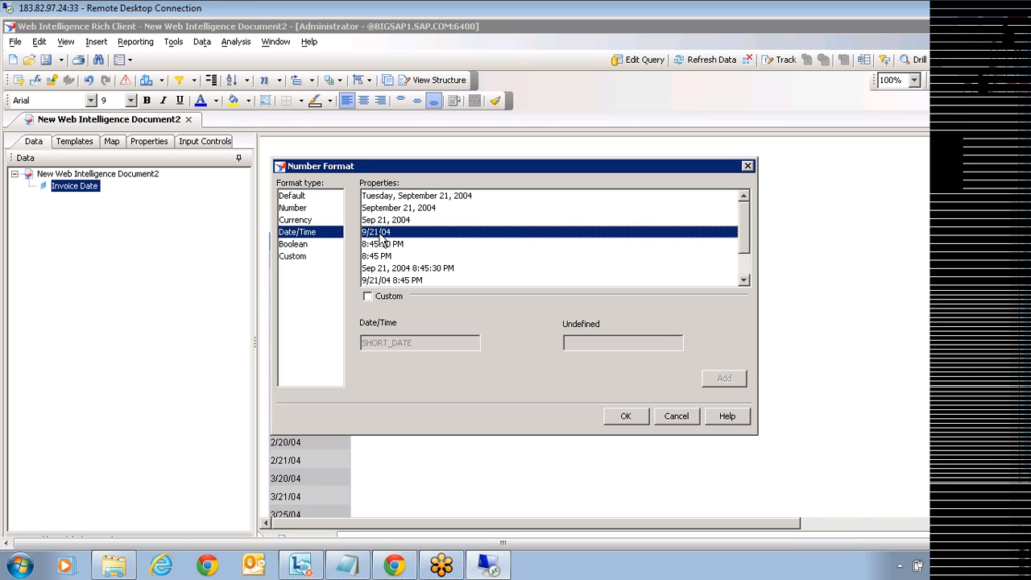
left_click(384, 271)
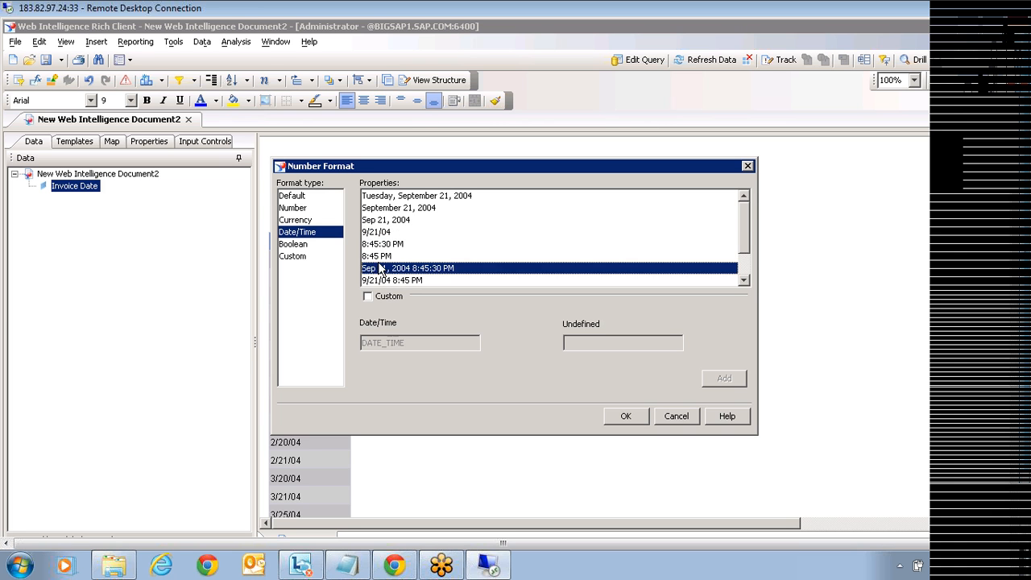
left_click(377, 235)
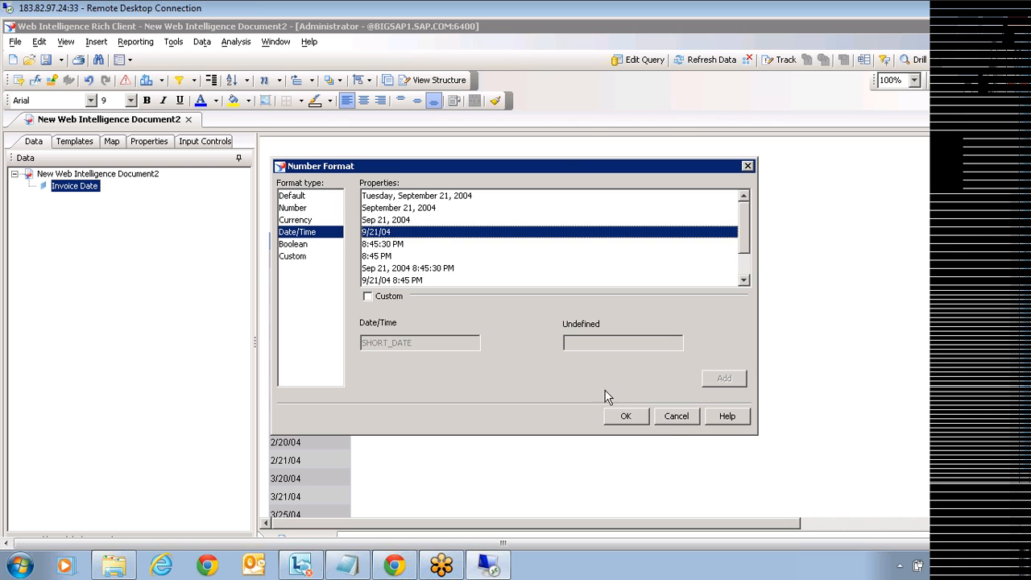
left_click(674, 416)
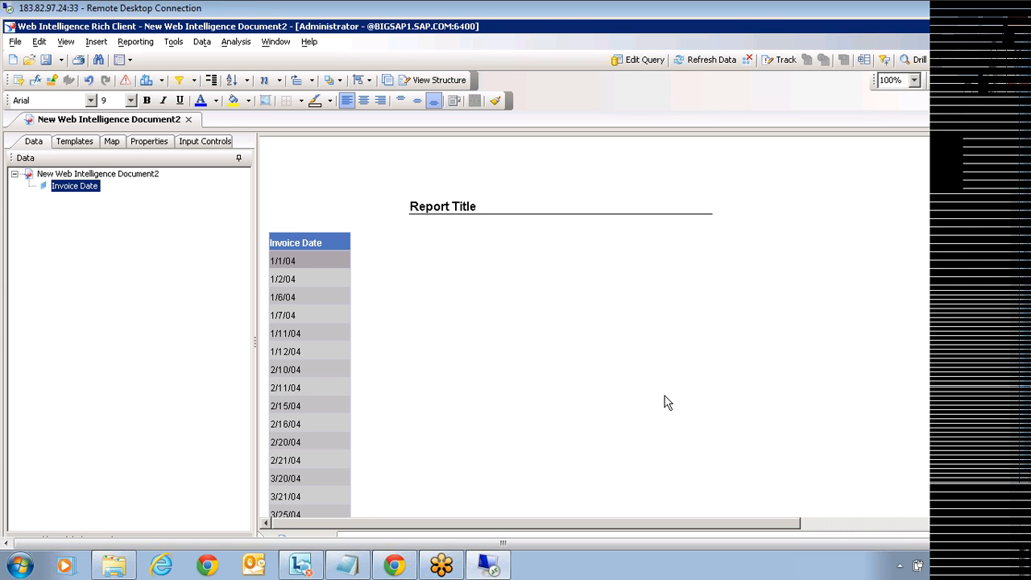
right_click(293, 307)
mouse_move(342, 381)
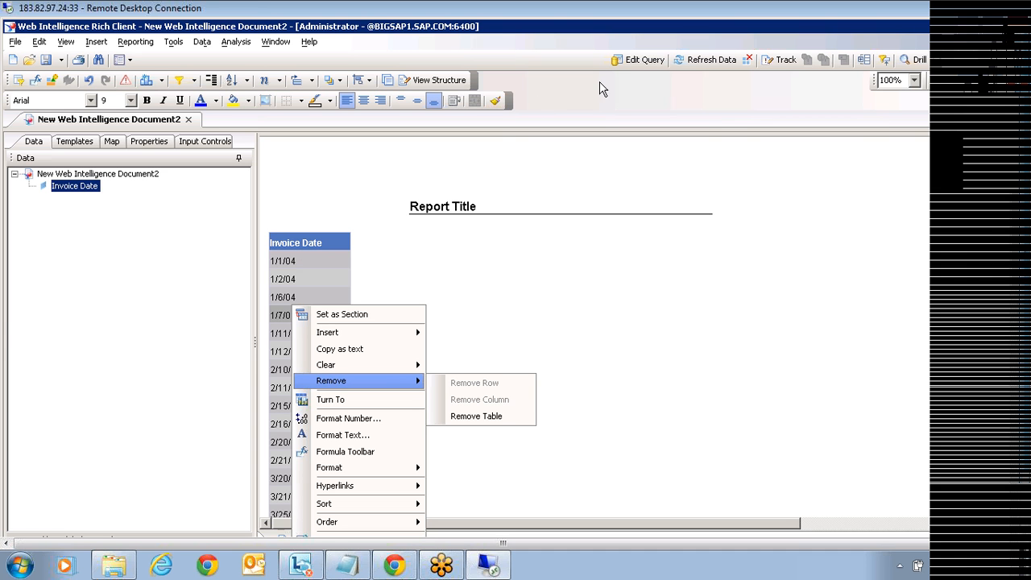
left_click(657, 60)
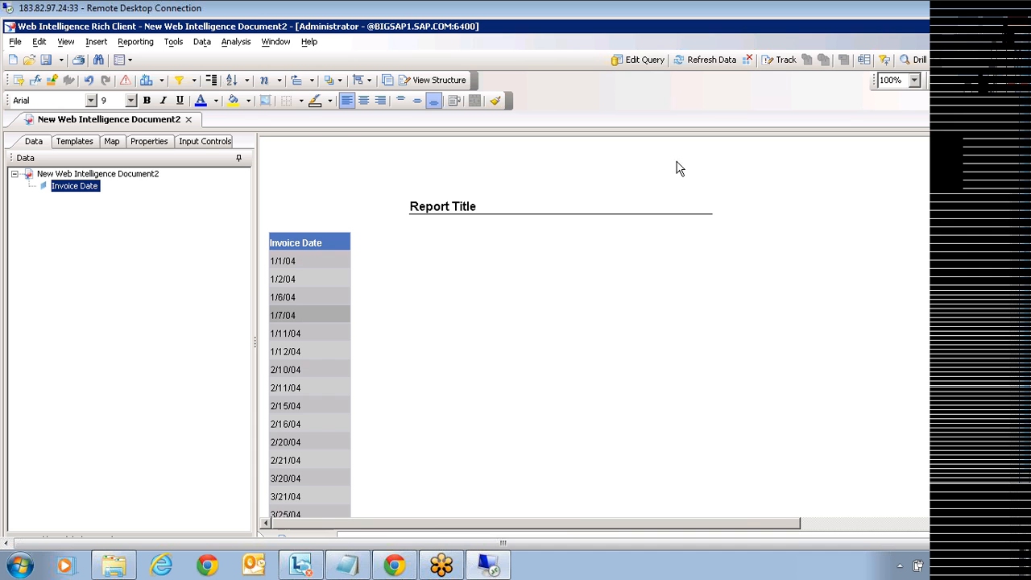
left_click(627, 69)
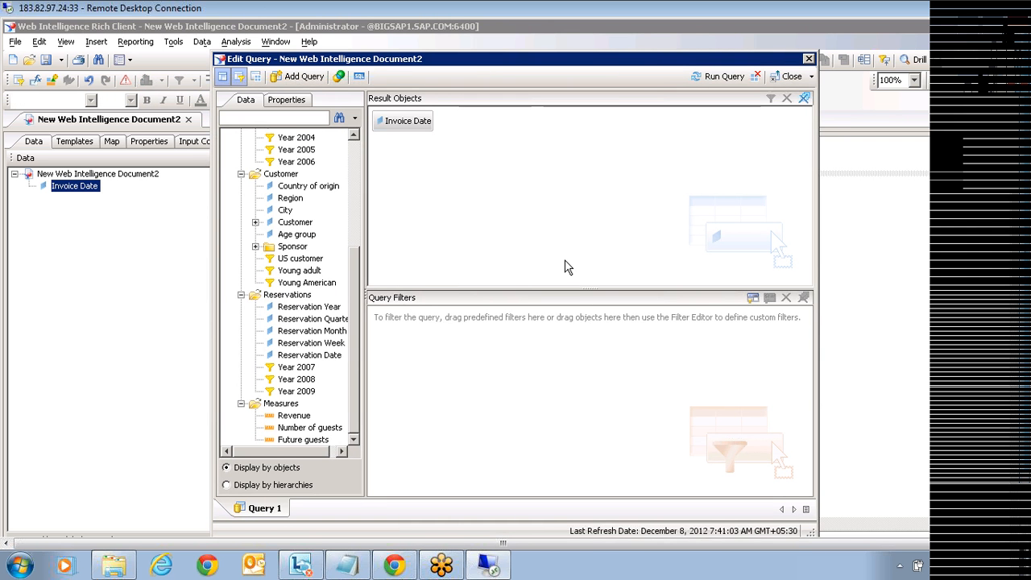
left_click(403, 120)
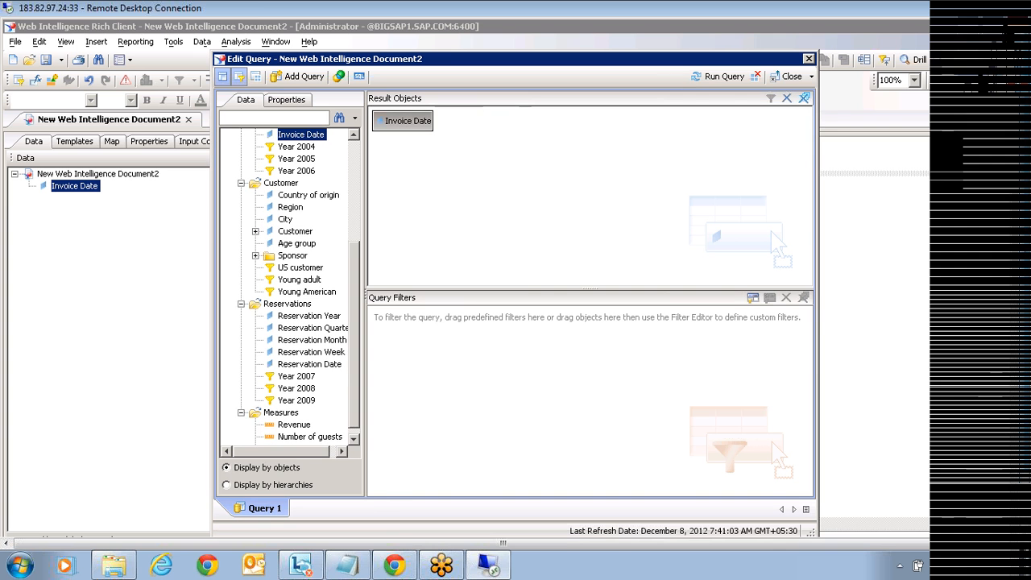
left_click_drag(403, 120, 411, 323)
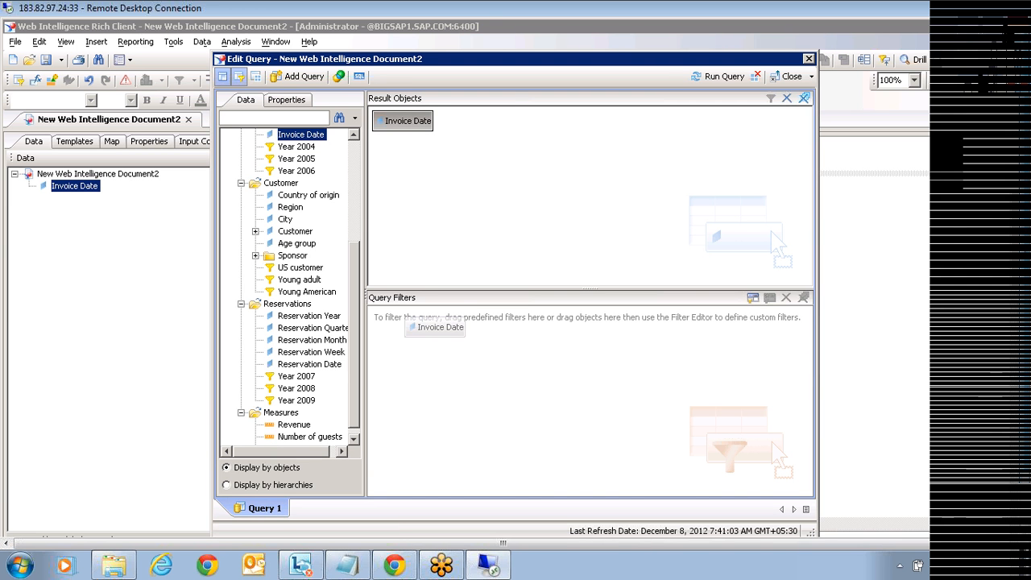
left_click_drag(407, 322, 406, 321)
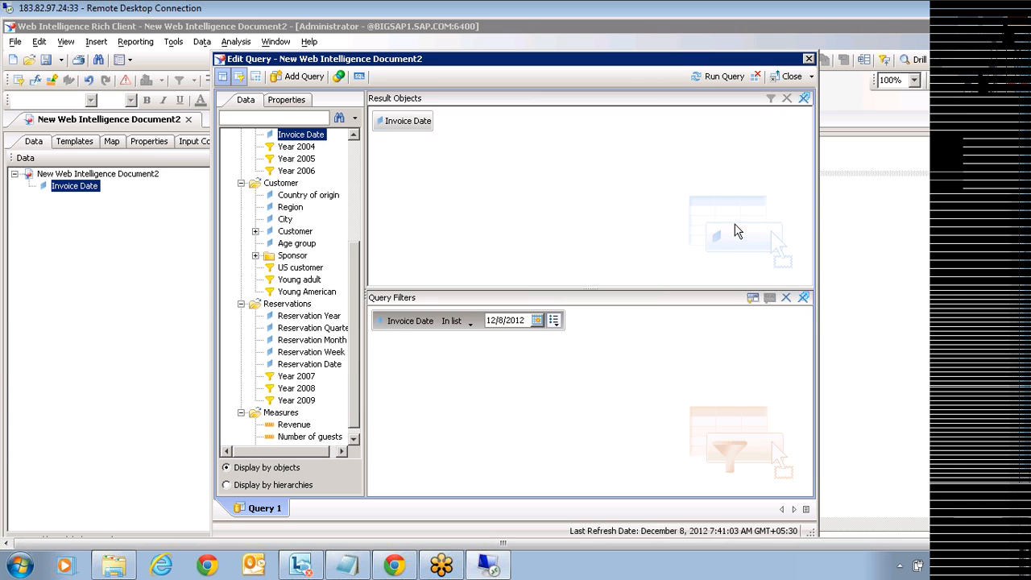
left_click(776, 76)
left_click(571, 325)
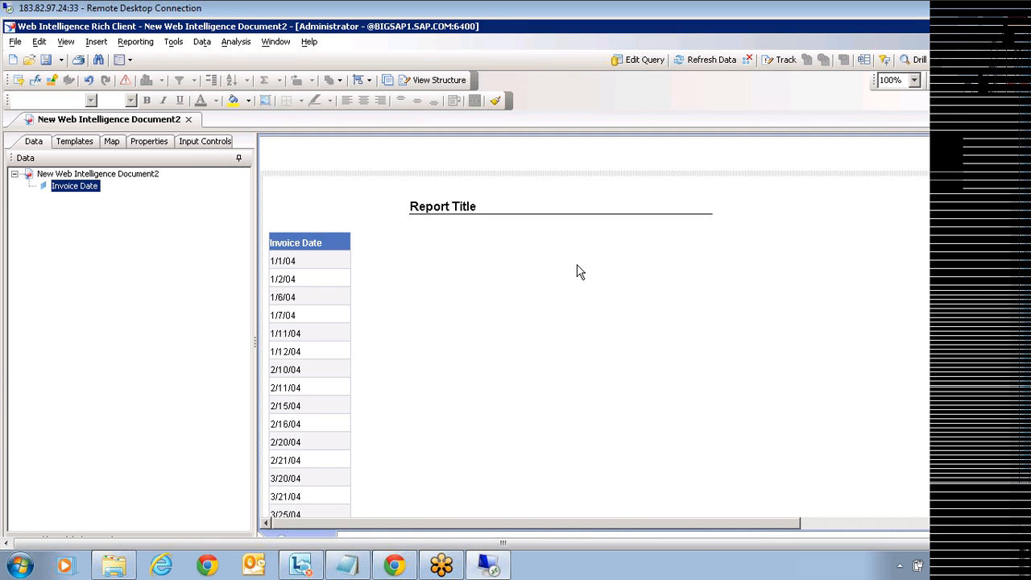